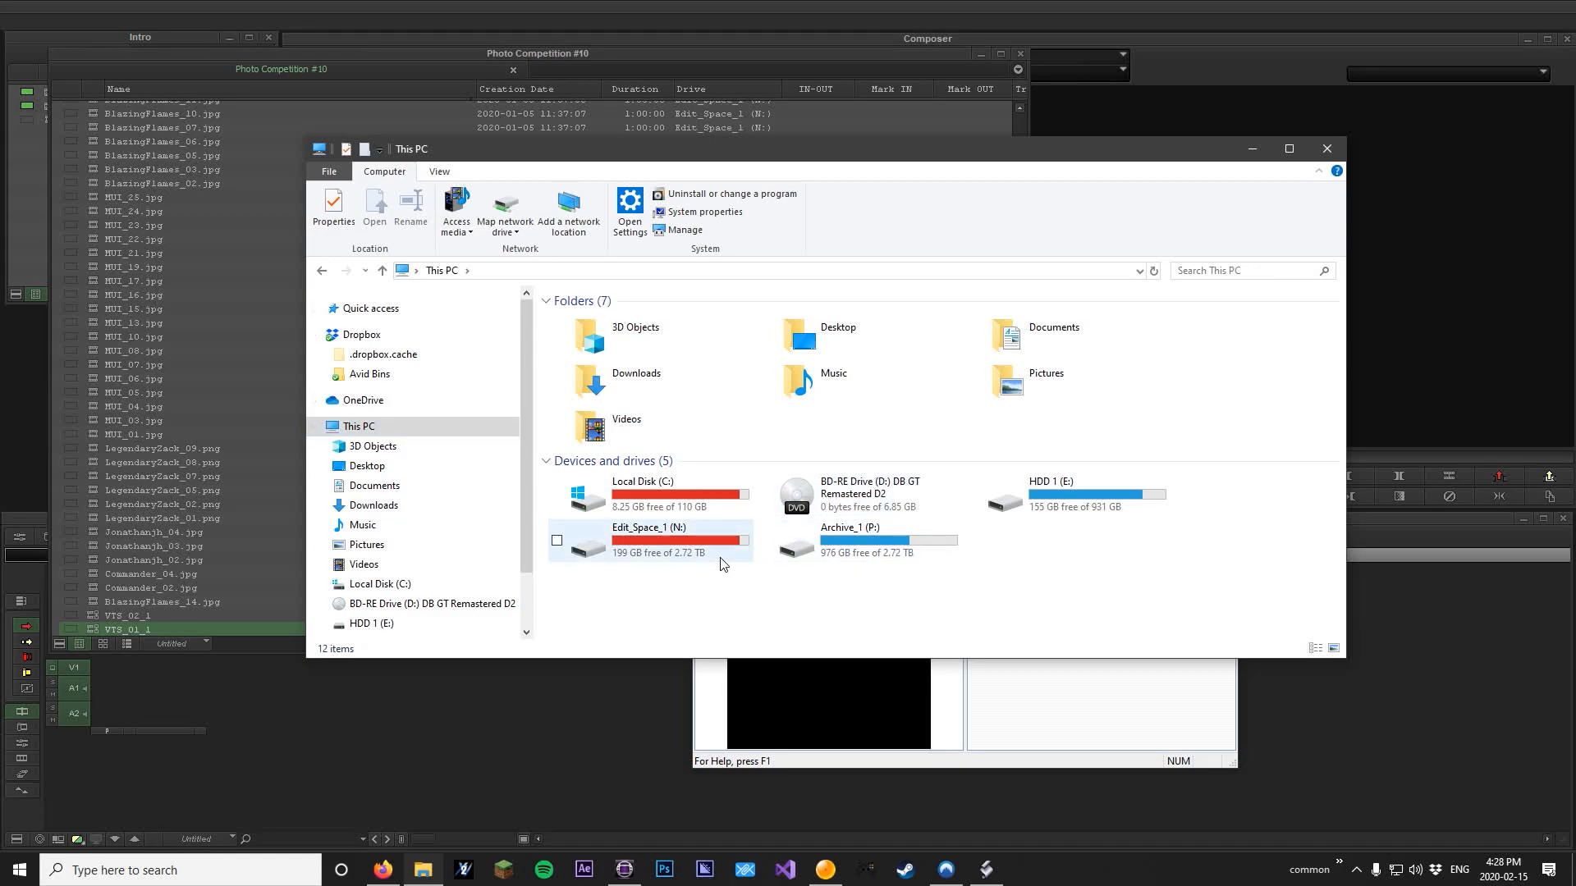
Clear the file browser away and load the VTS_02_1 and VTS_01_1 clips from the Photo Competition #10 bin into the source monitor
click(1328, 150)
drag(1015, 204, 1194, 161)
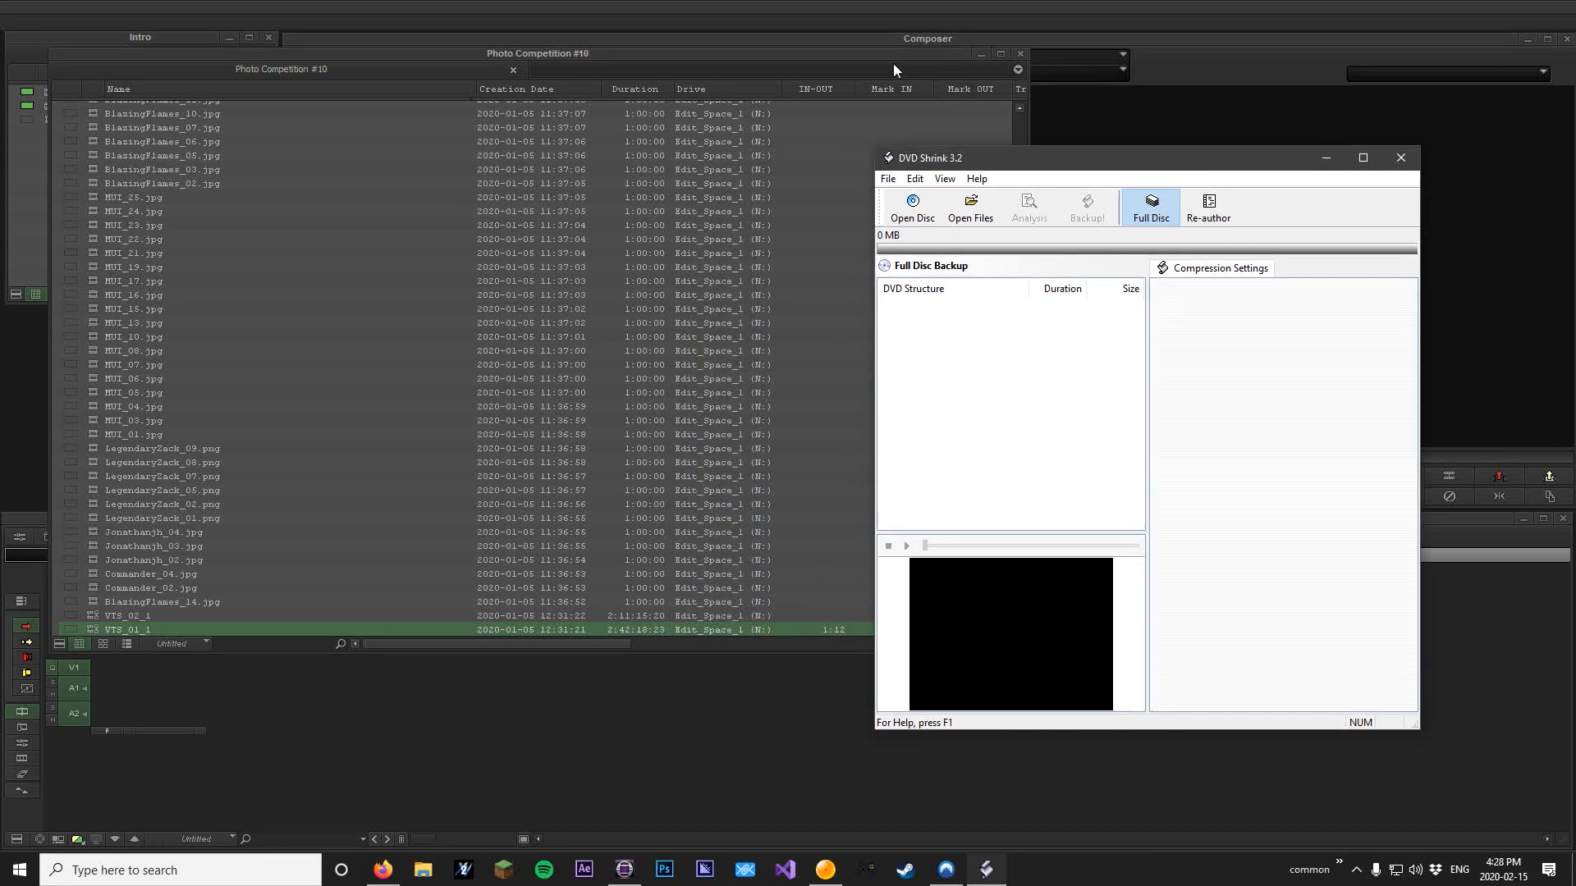
click(893, 57)
double_click(93, 617)
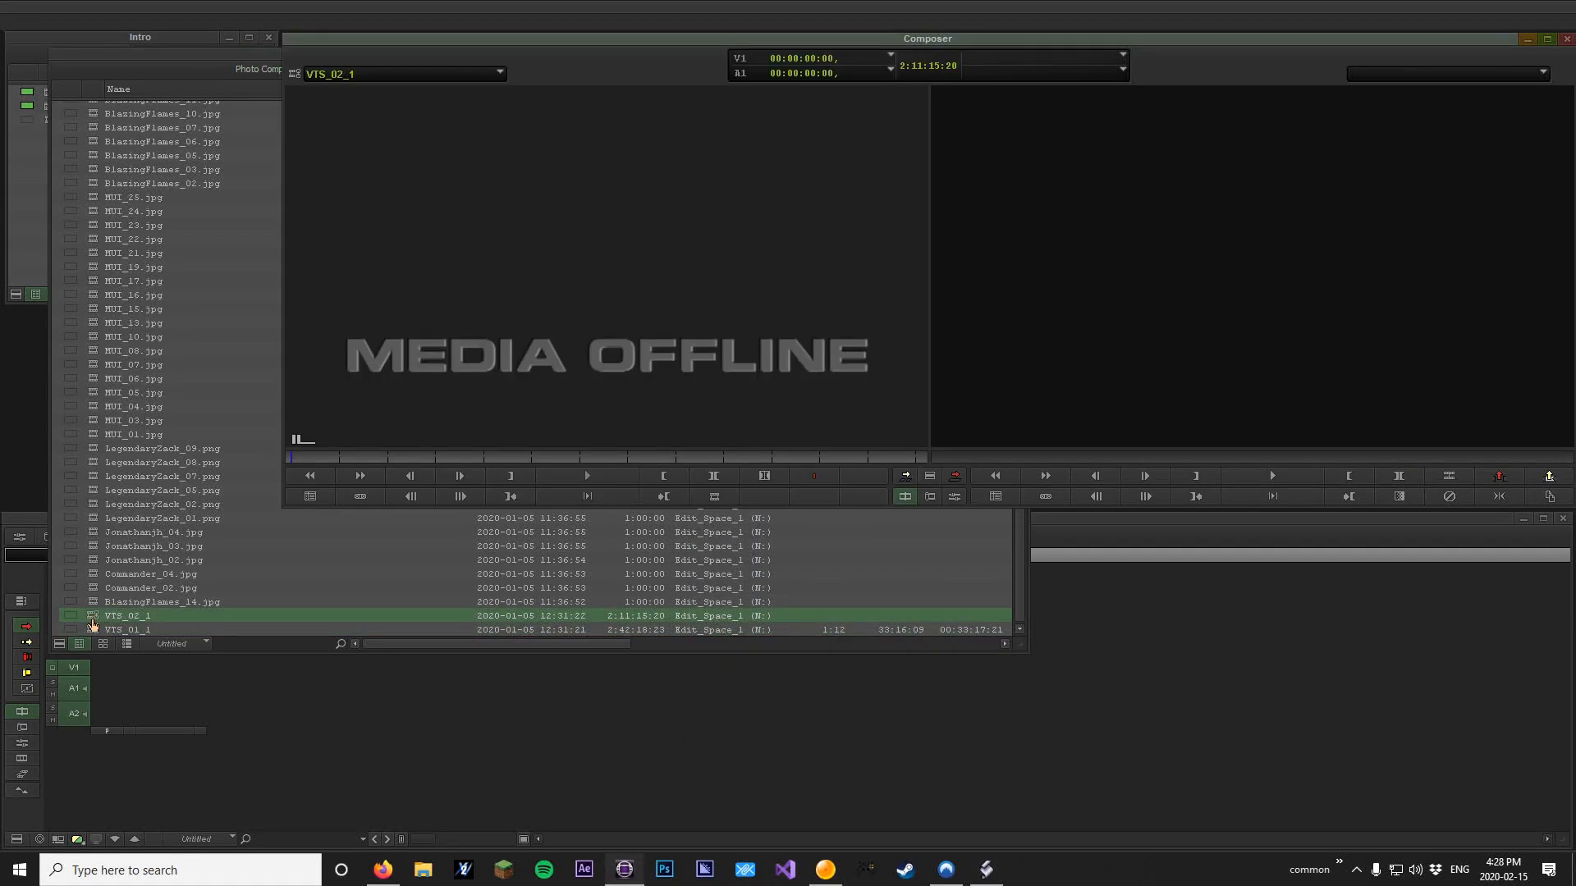
double_click(92, 630)
double_click(93, 617)
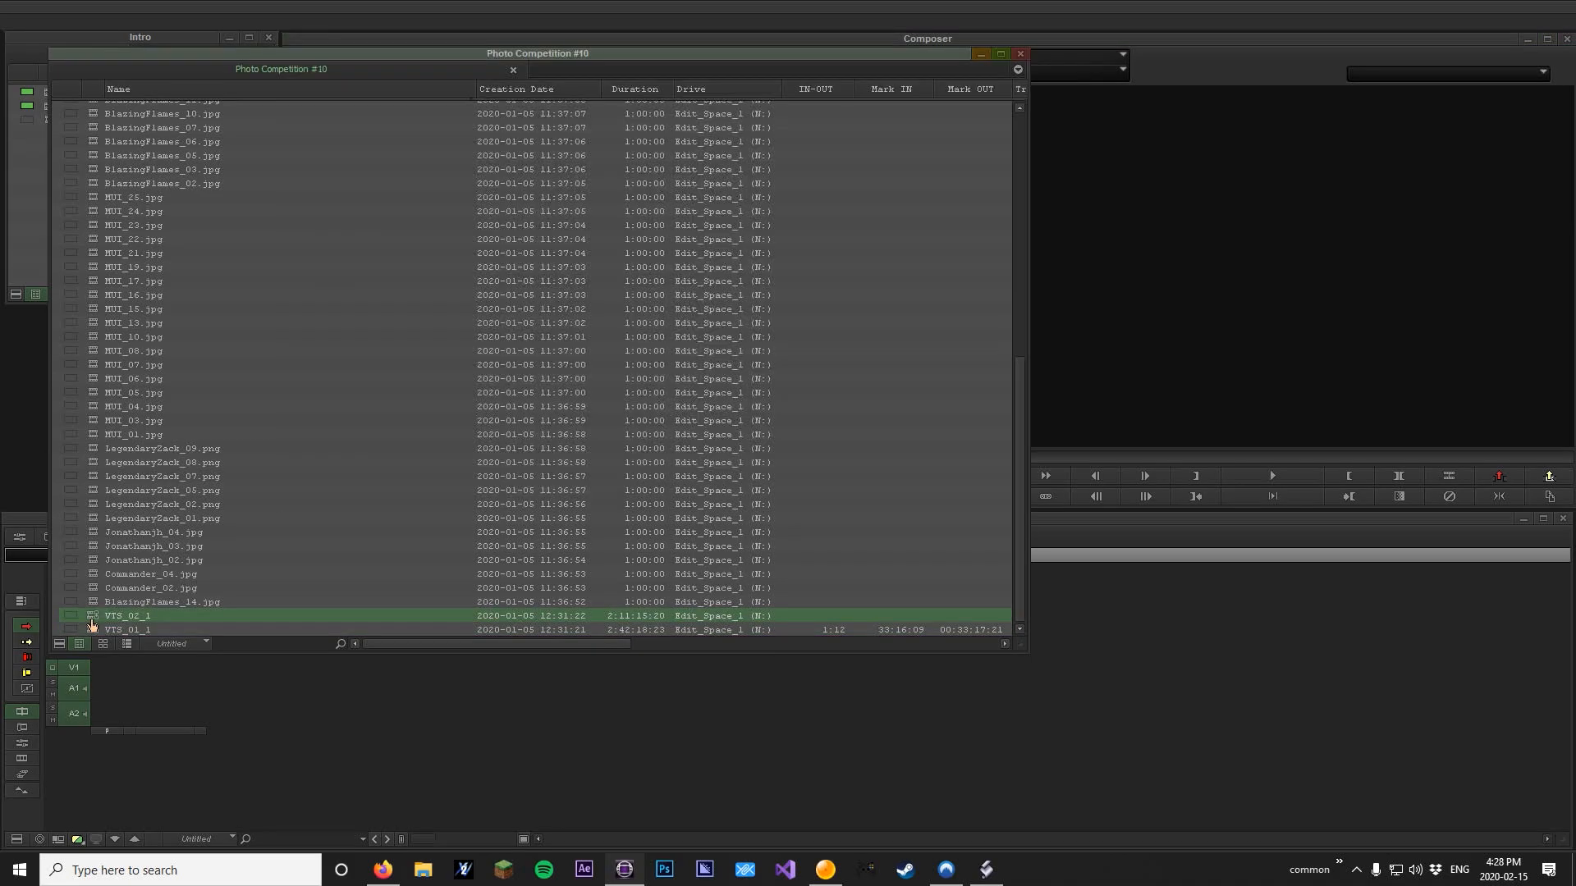
Switch to DVD Shrink, open the DB GT Remastered D2 disc and add Title 4 and Title 5 to a re-authored compilation
click(986, 869)
drag(1115, 169, 817, 226)
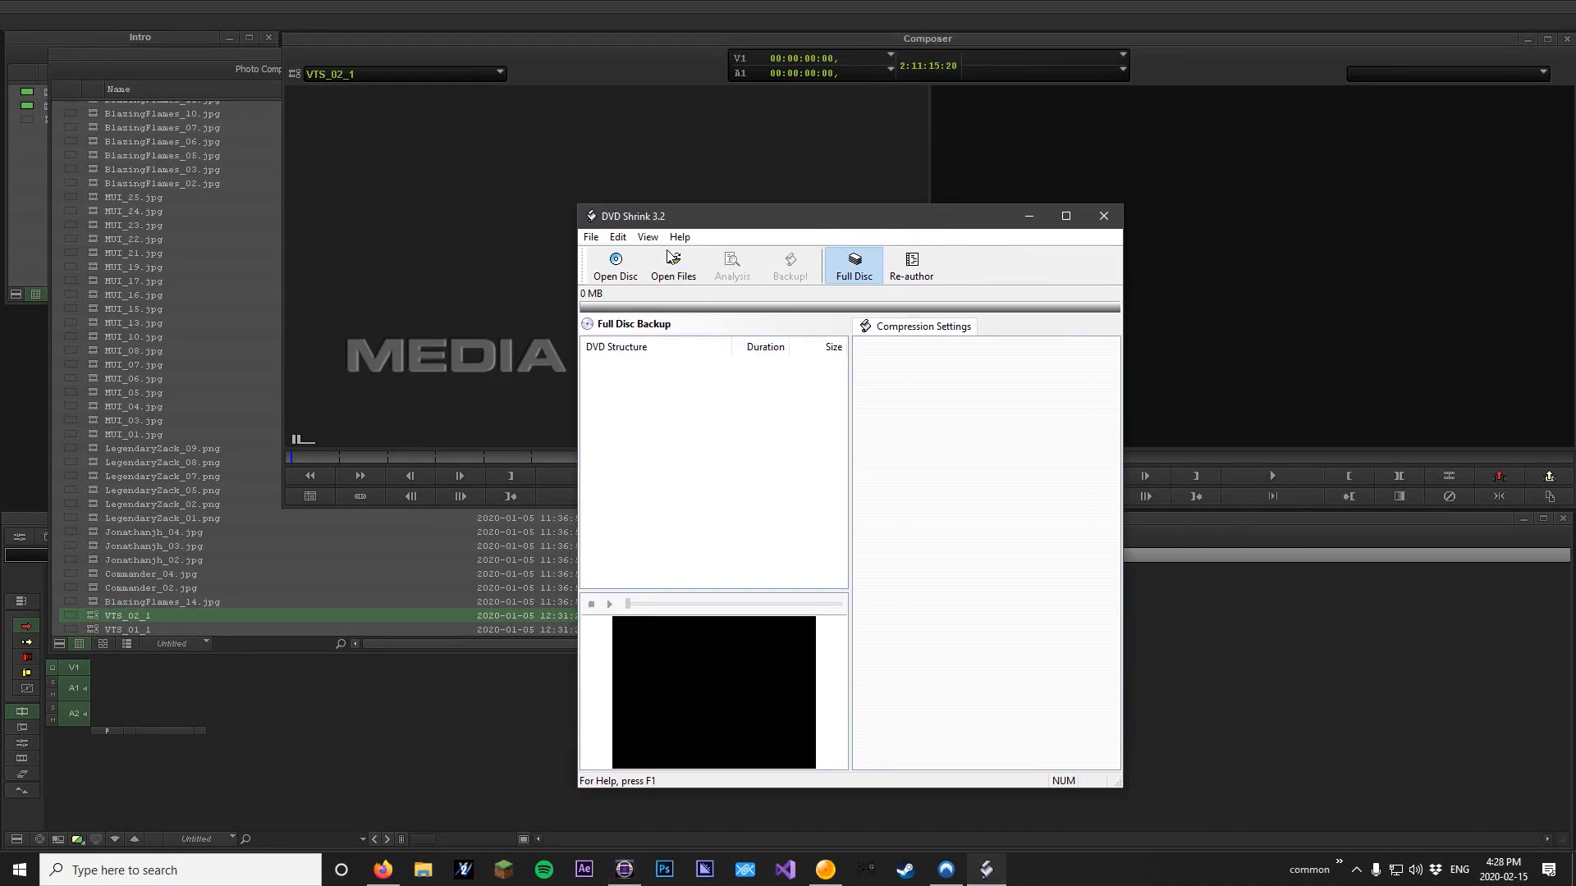
drag(682, 210, 598, 203)
click(532, 258)
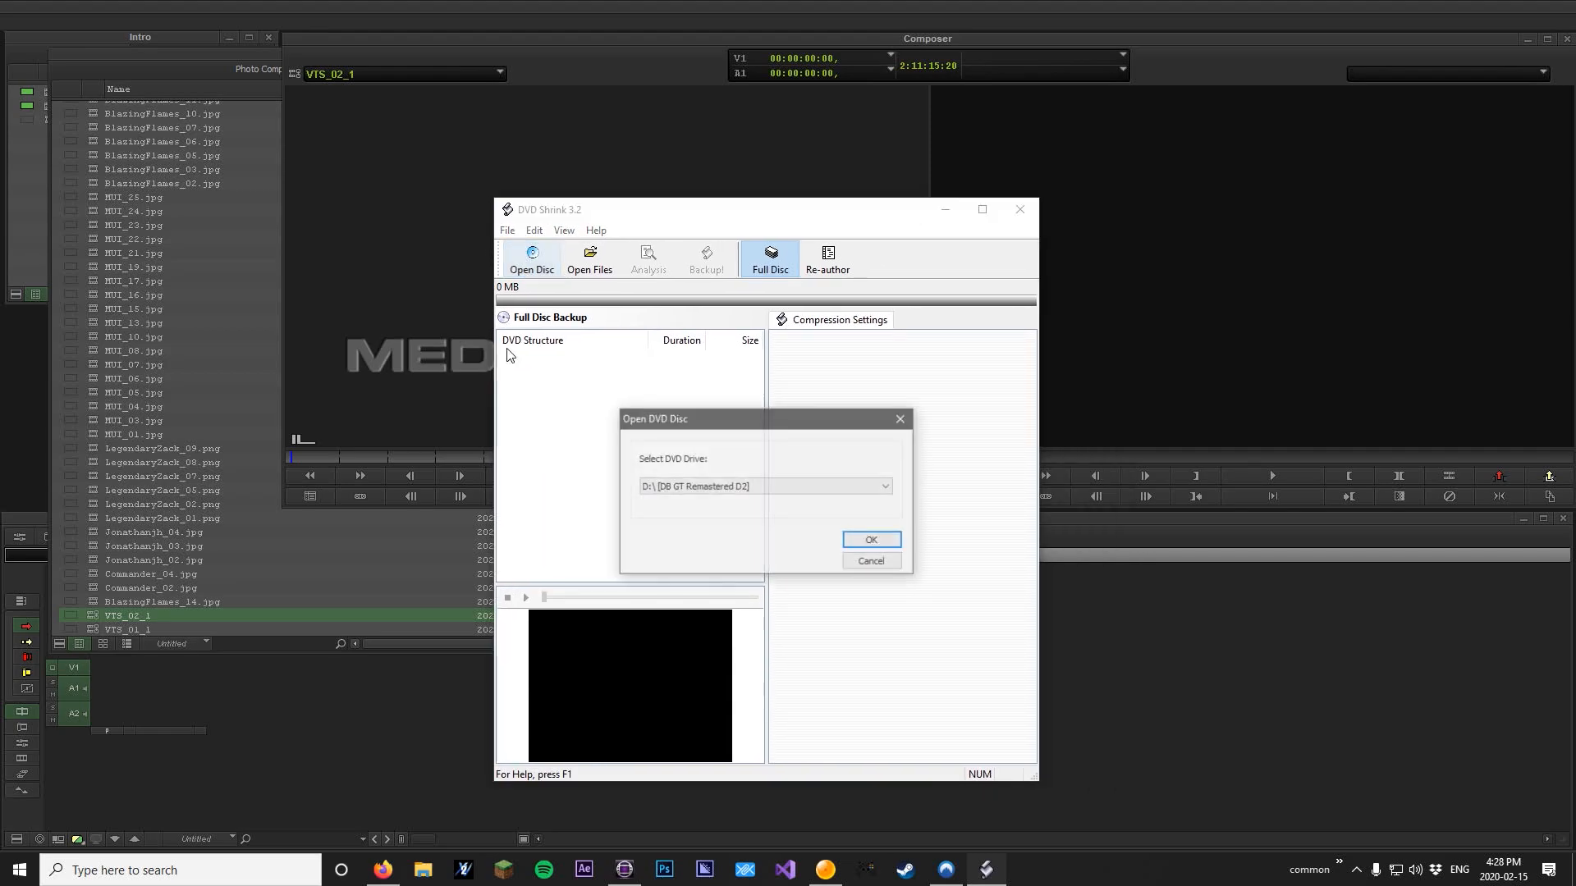
click(874, 540)
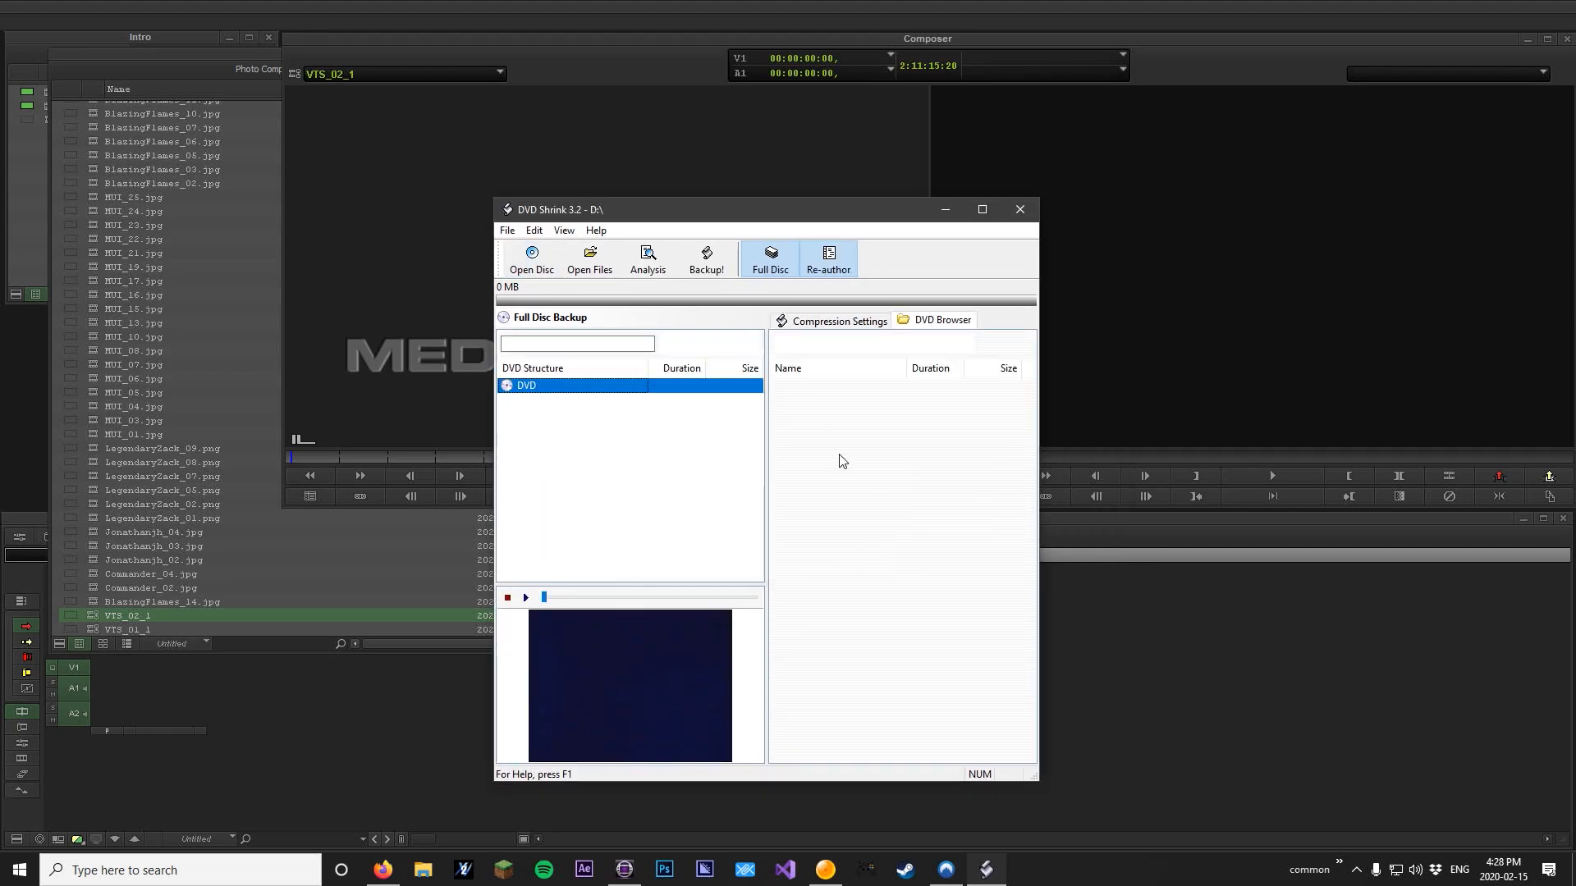
drag(809, 491, 608, 492)
drag(801, 509, 669, 486)
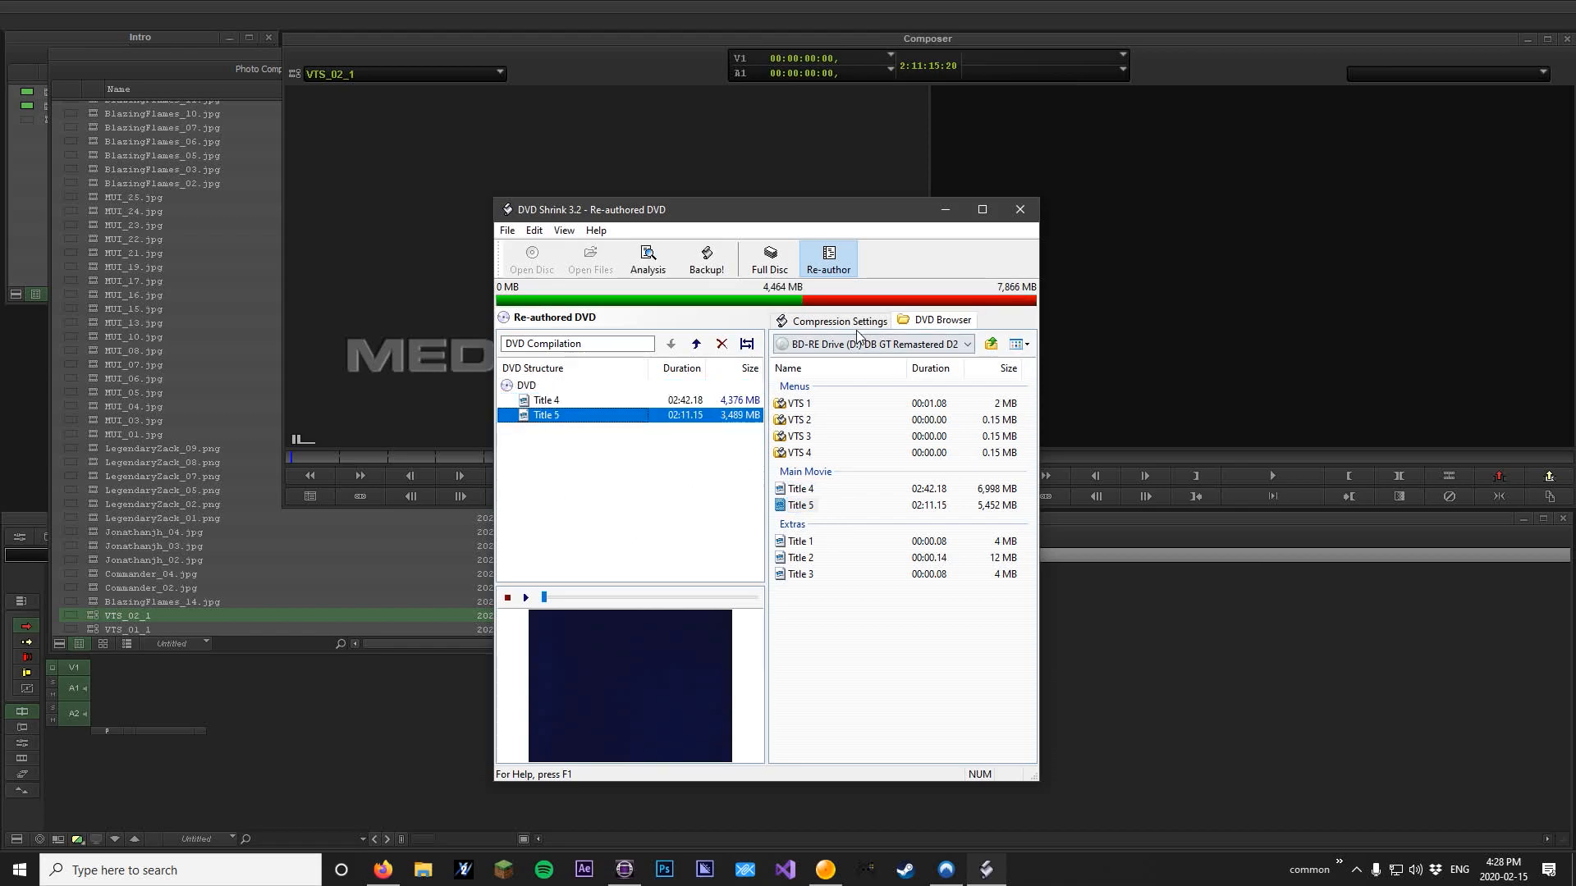
Set Title 5 to No Compression, keeping only the AC3 5.1-ch English audio and no subpictures
click(845, 322)
click(844, 377)
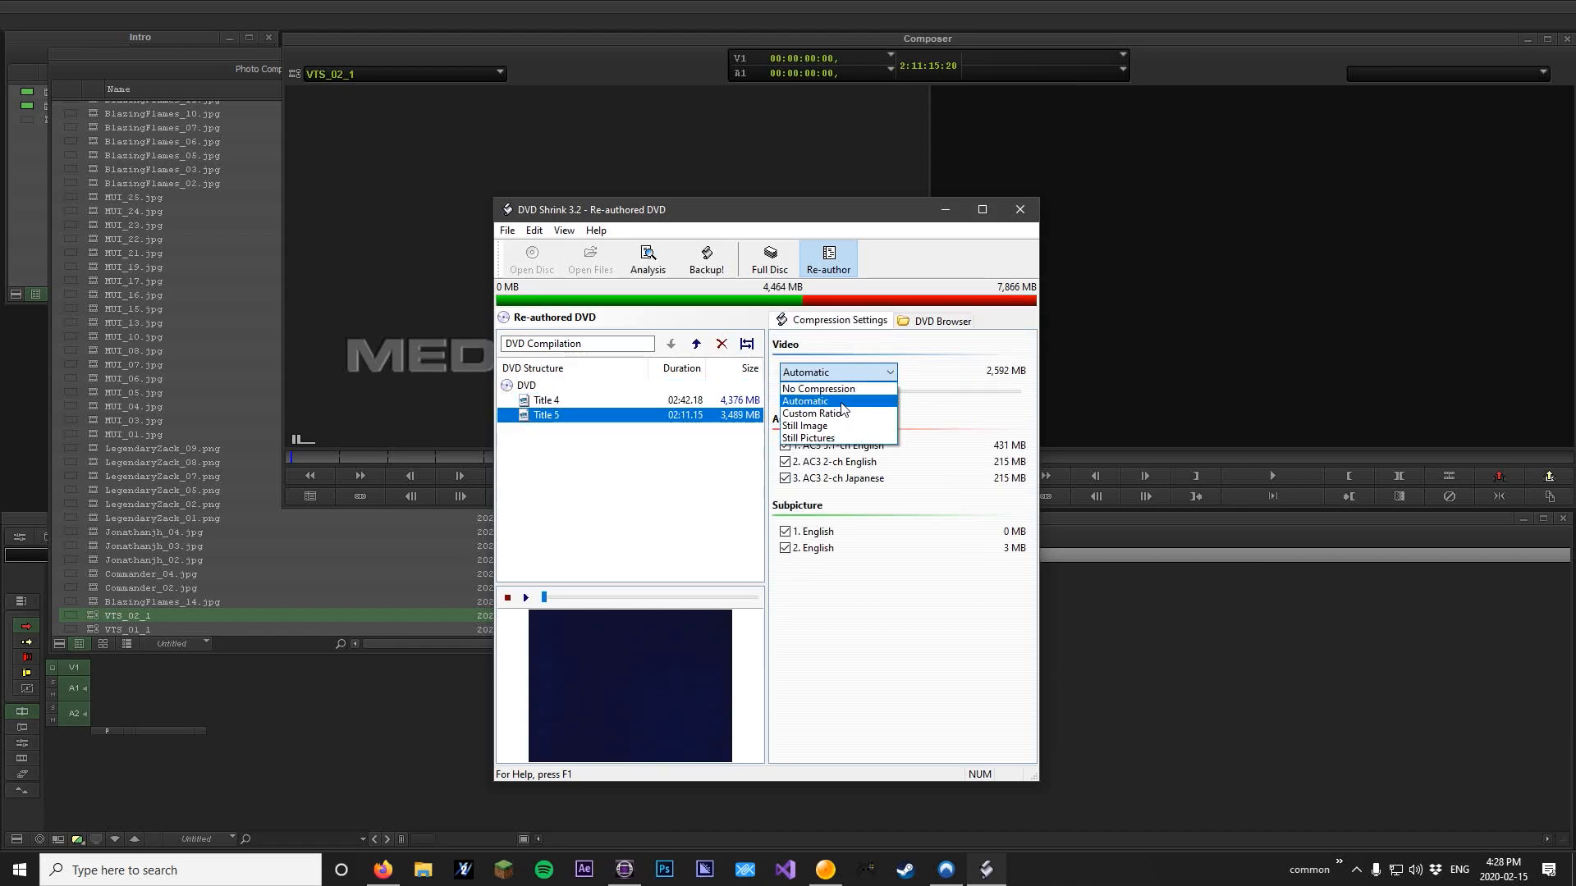
click(829, 389)
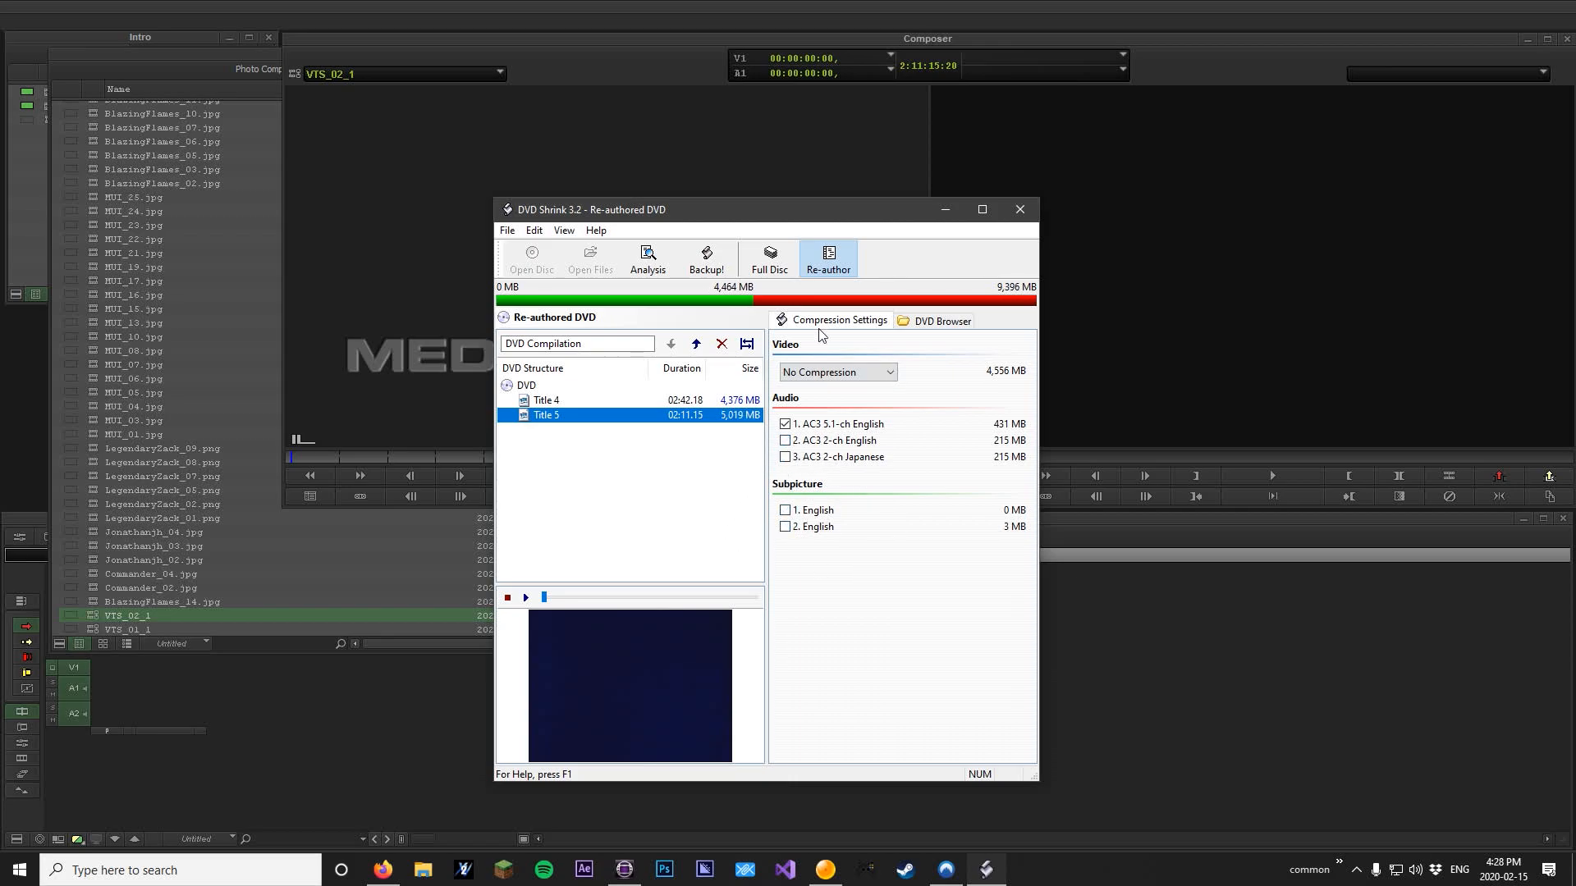
Start the backup of the re-authored DVD, continuing despite the exceeded target size
click(706, 258)
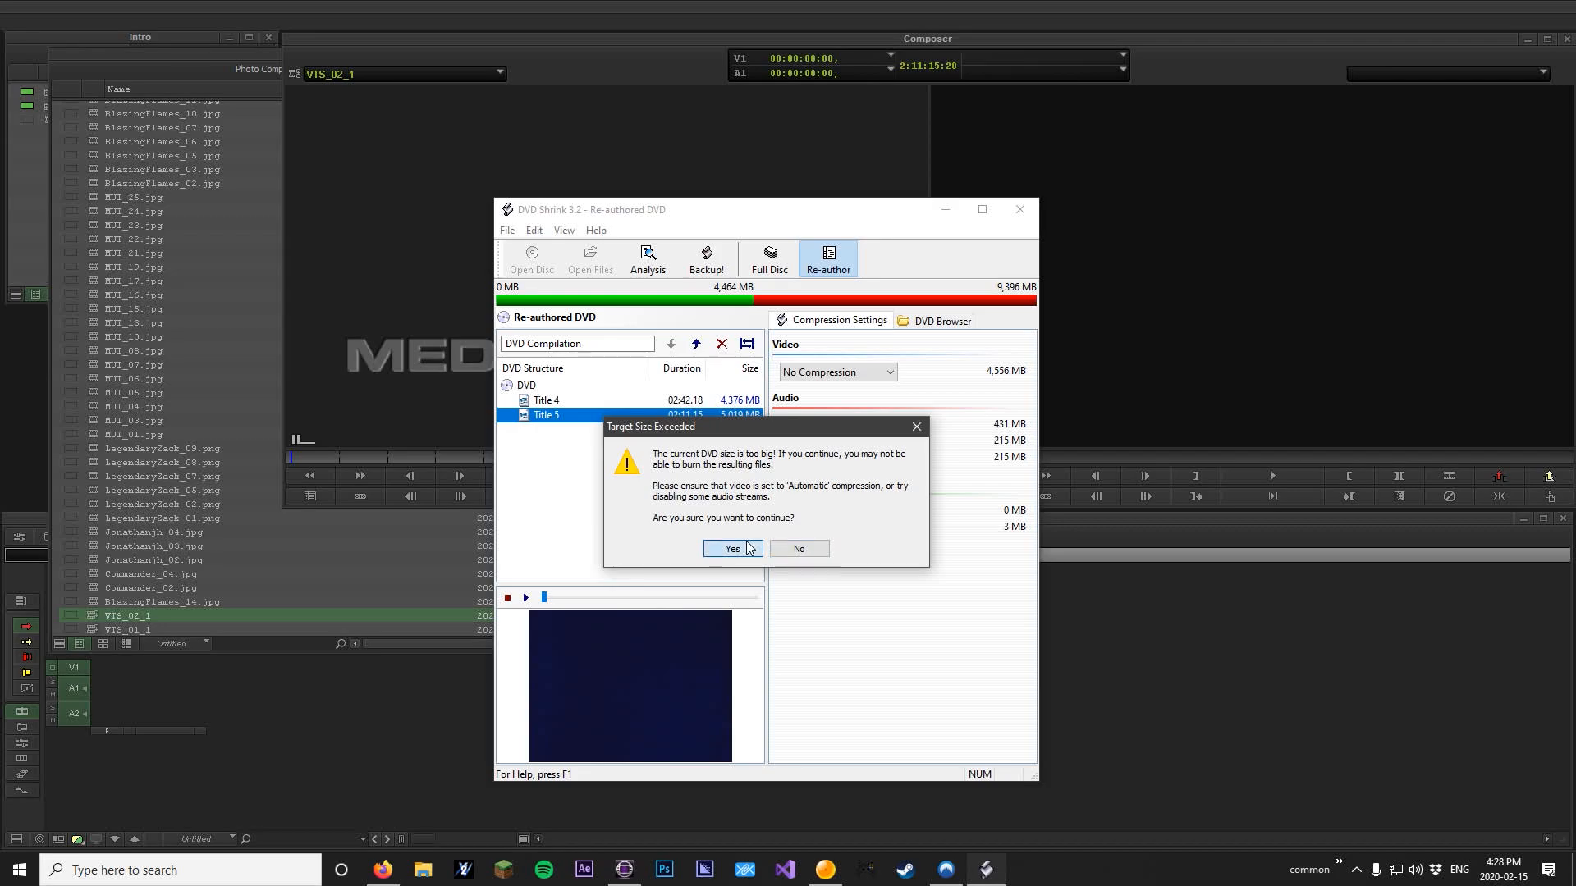
click(732, 548)
click(784, 604)
drag(836, 355, 770, 380)
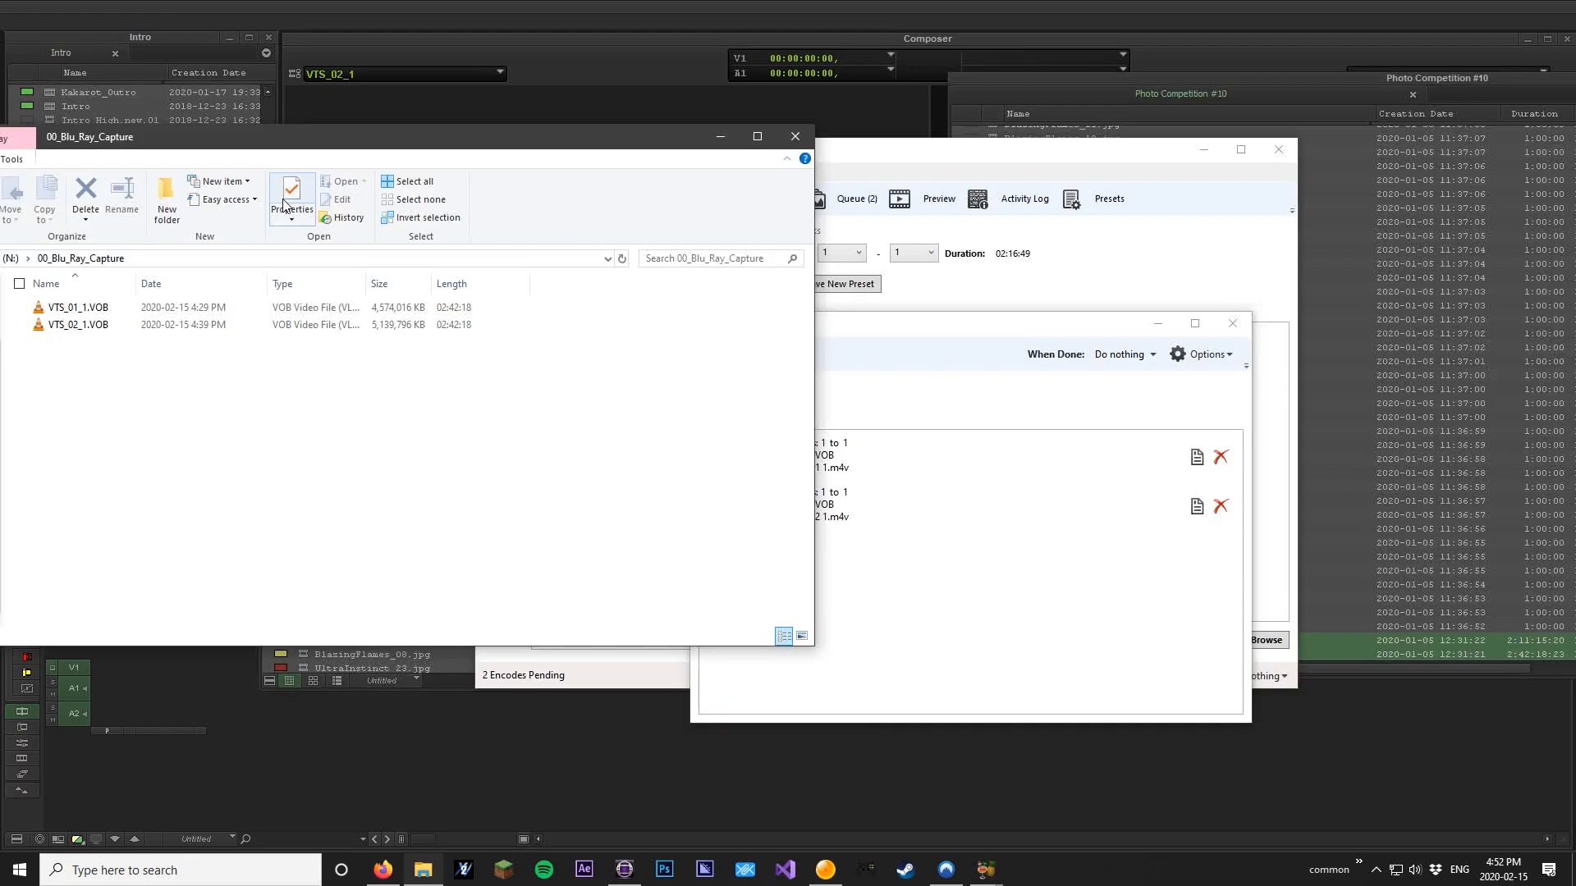
Select VTS_01_1.VOB and VTS_02_1.VOB in the 00_Blu_Ray_Capture folder and arrange its window beside HandBrake
drag(294, 142, 593, 58)
drag(426, 270, 353, 205)
drag(537, 58, 482, 261)
Switch to HandBrake and start encoding the queued VTS_01_1 and VTS_02_1 jobs
click(1103, 373)
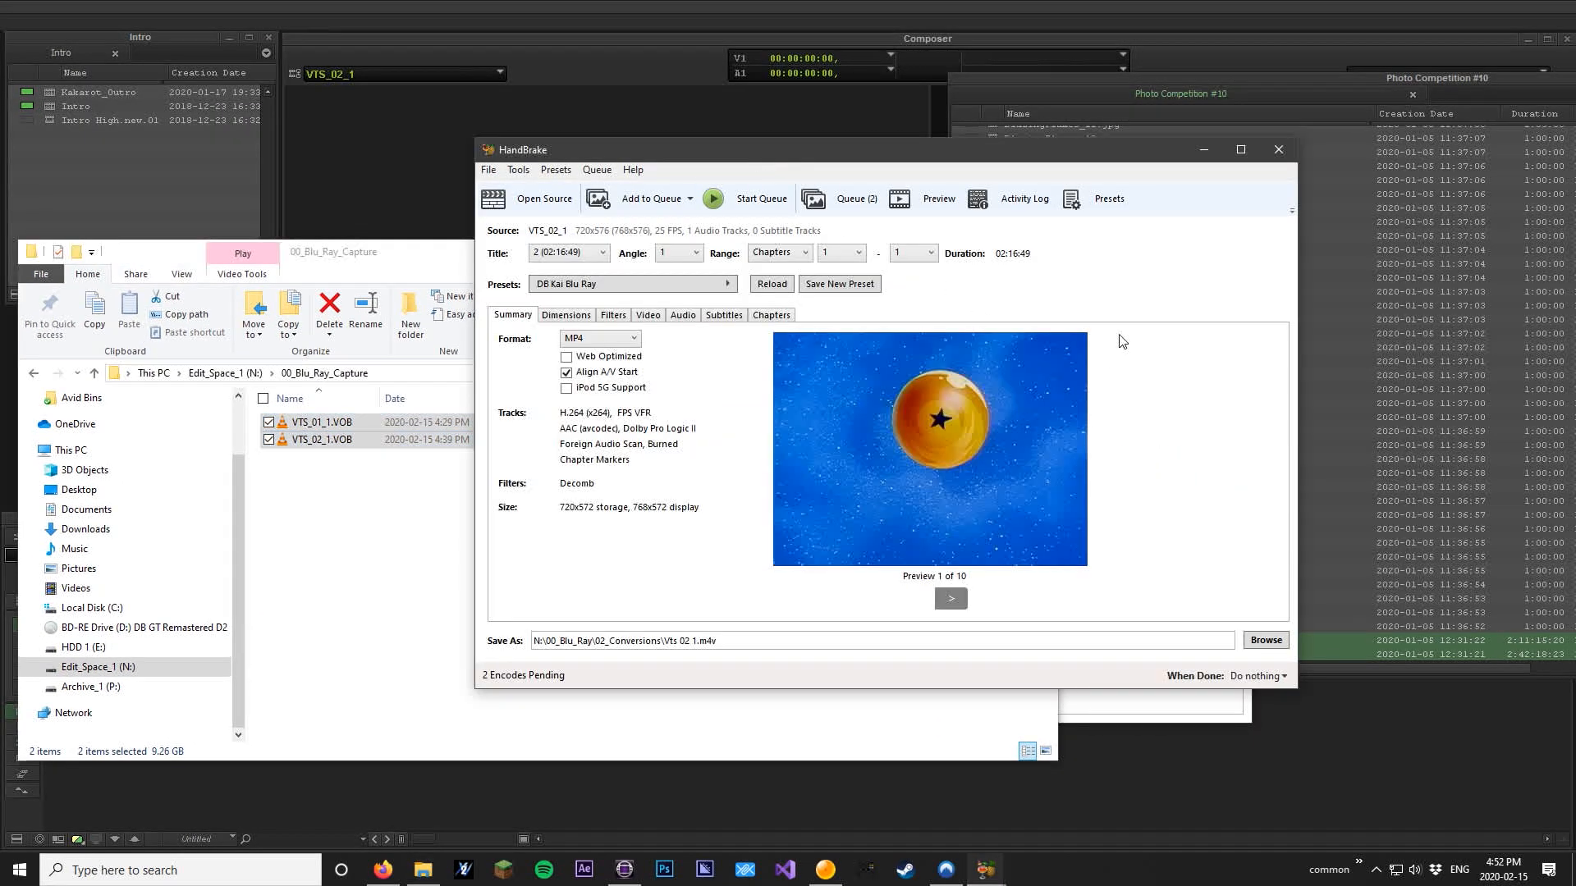
click(1218, 719)
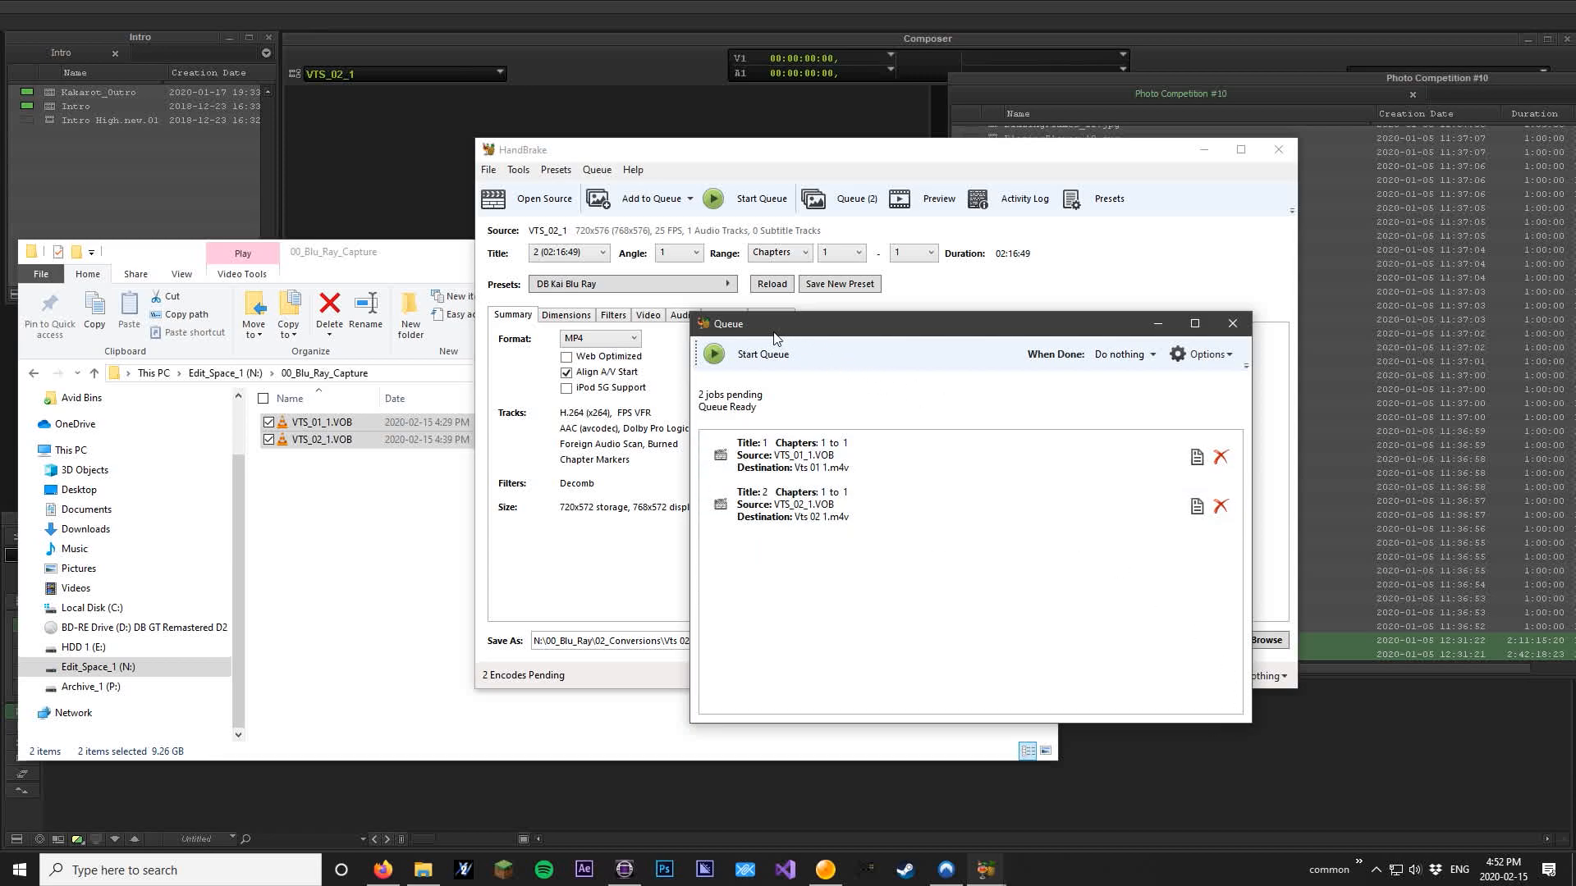
click(764, 358)
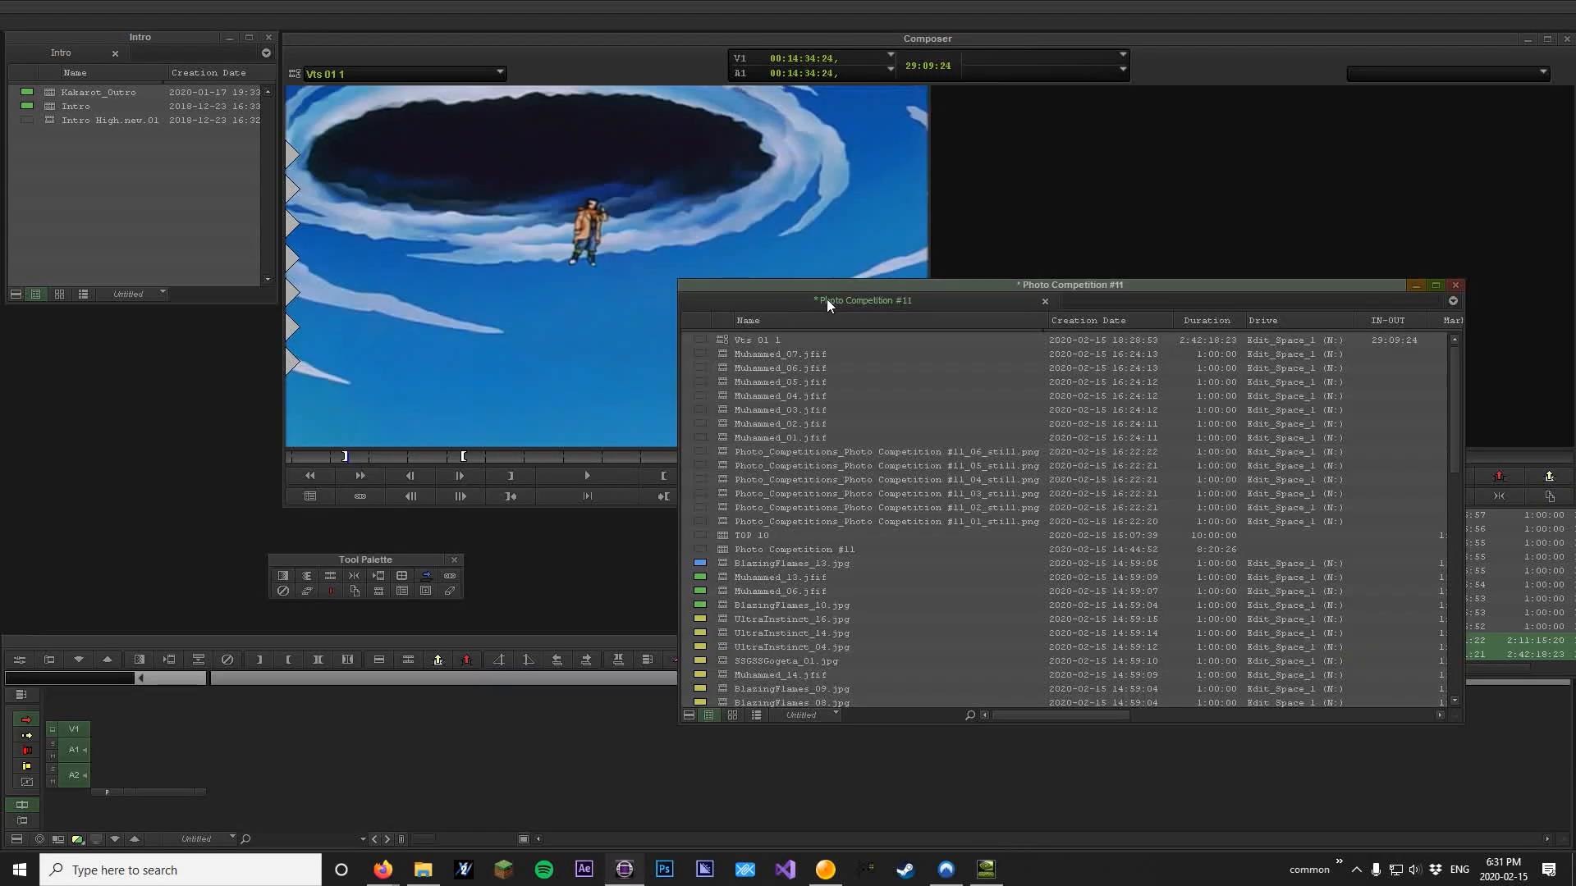
Open the source settings of the Vts 01 1 clip in the Photo Competition #11 bin and correct its stretched picture aspect
drag(841, 289, 895, 353)
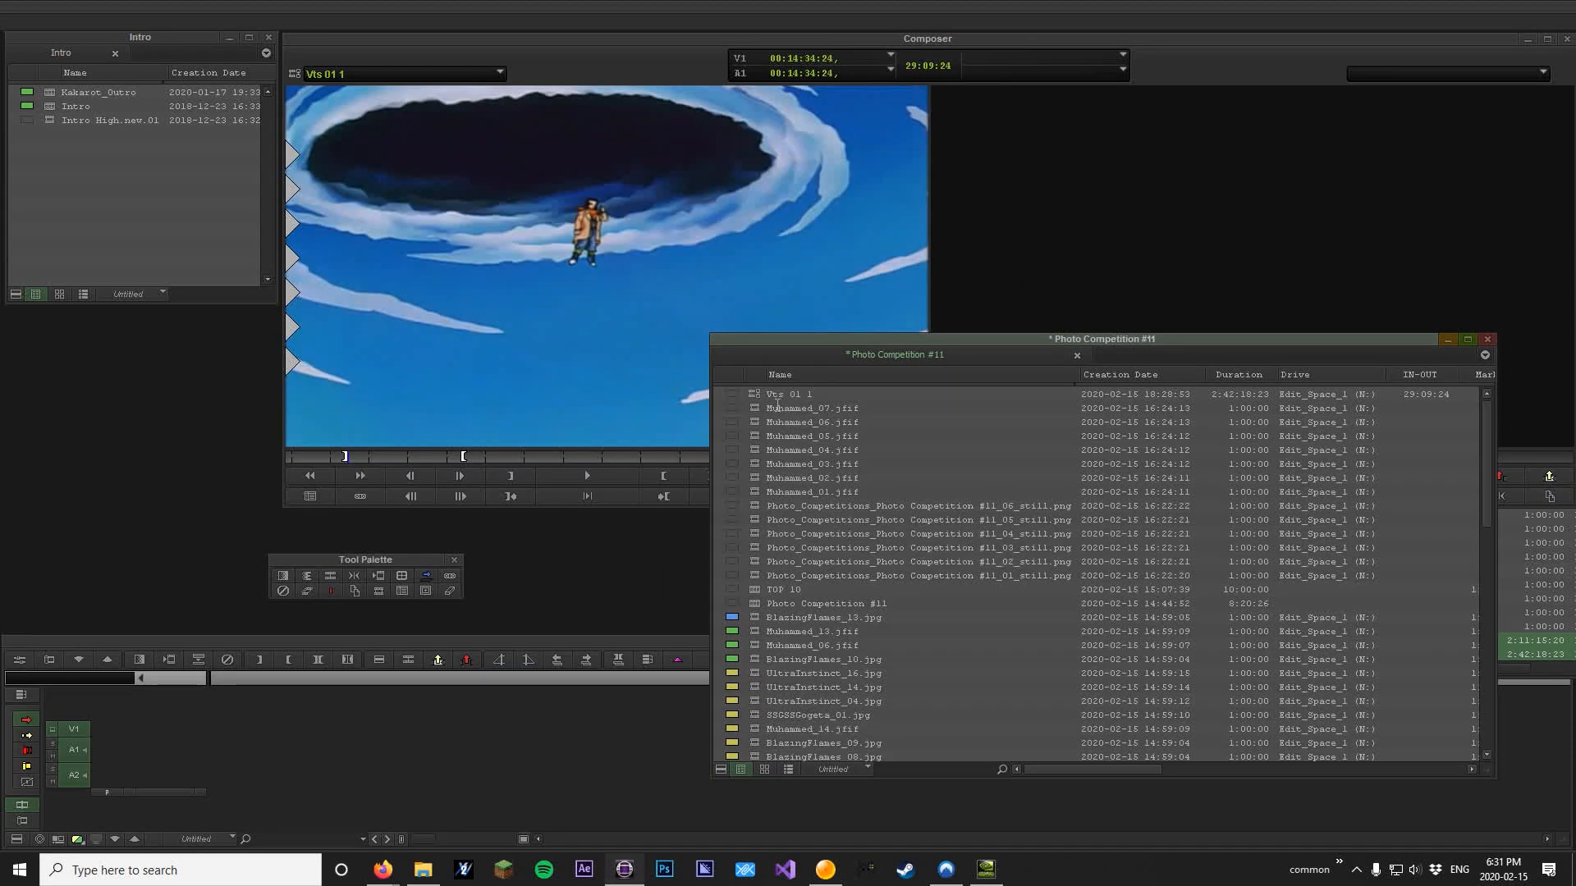
click(631, 205)
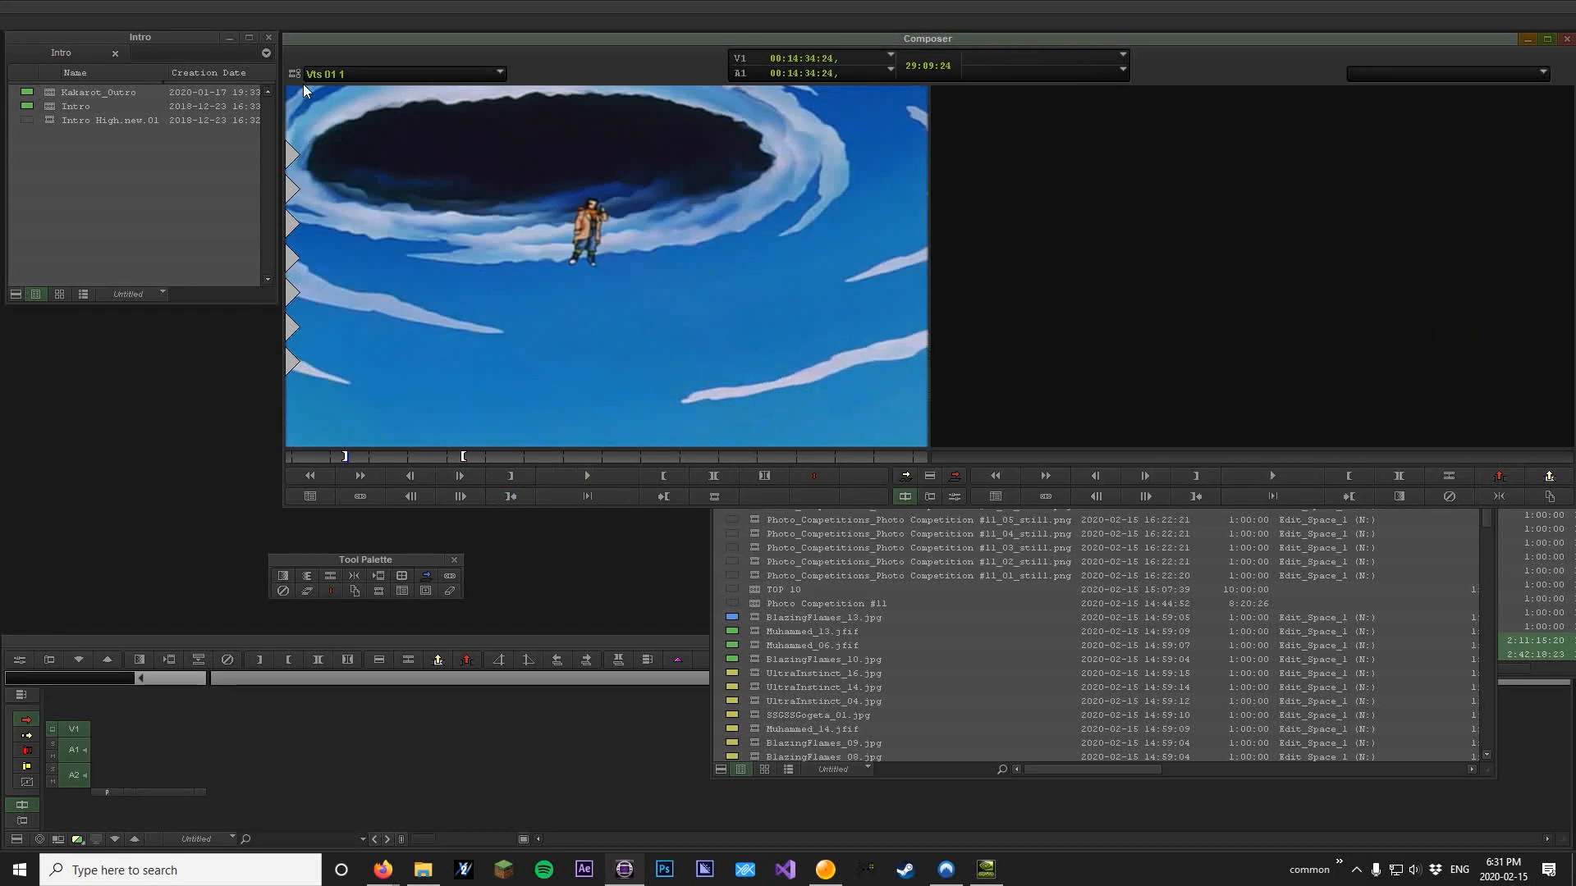
click(711, 518)
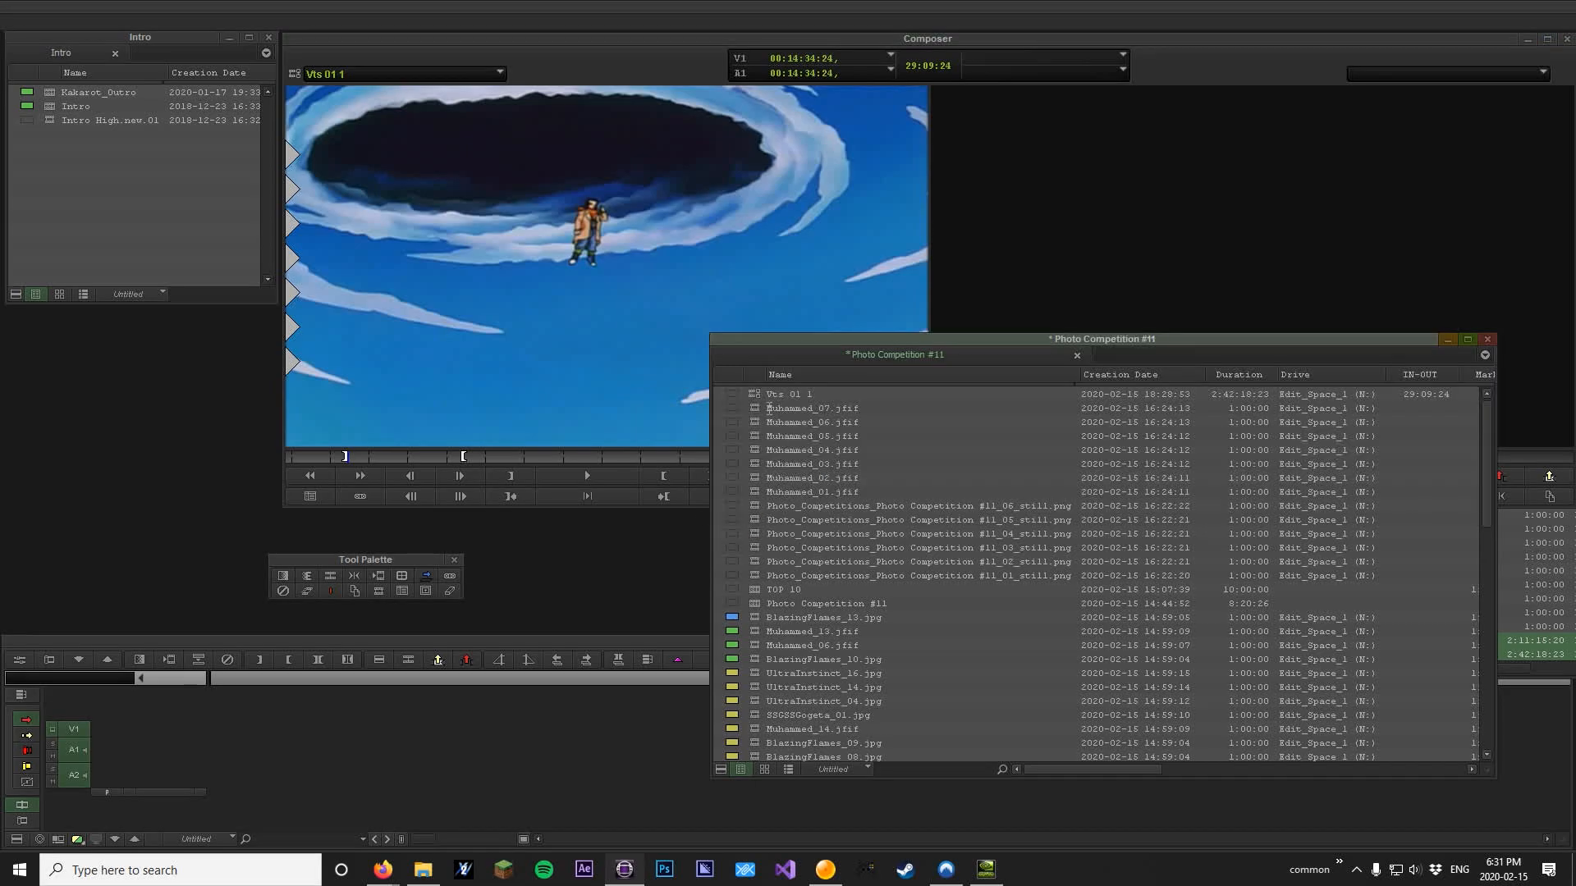
right_click(763, 401)
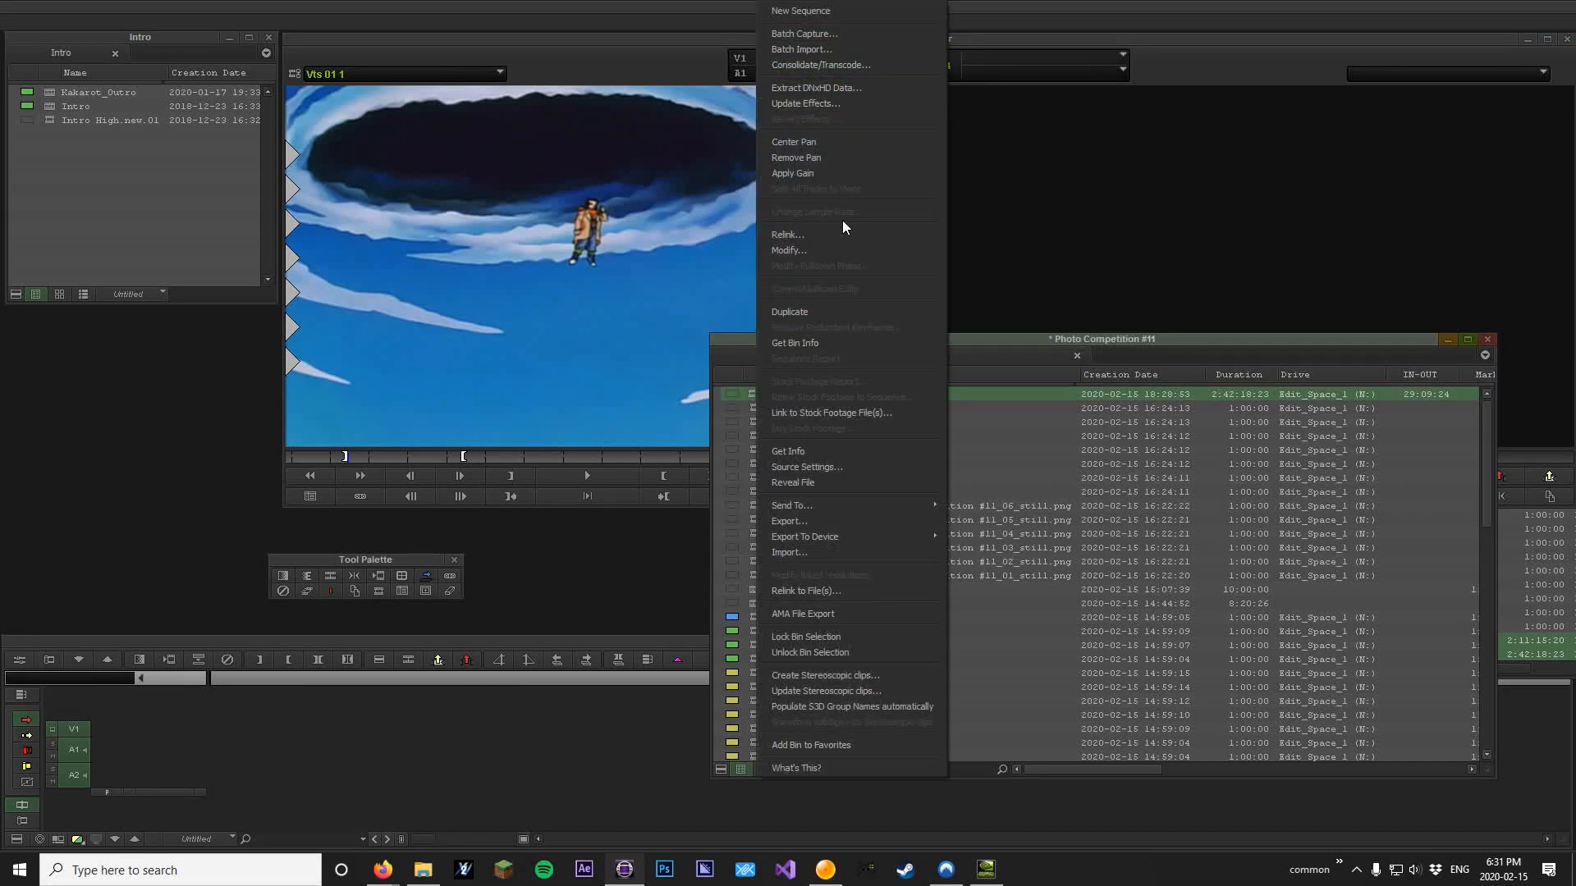
click(837, 470)
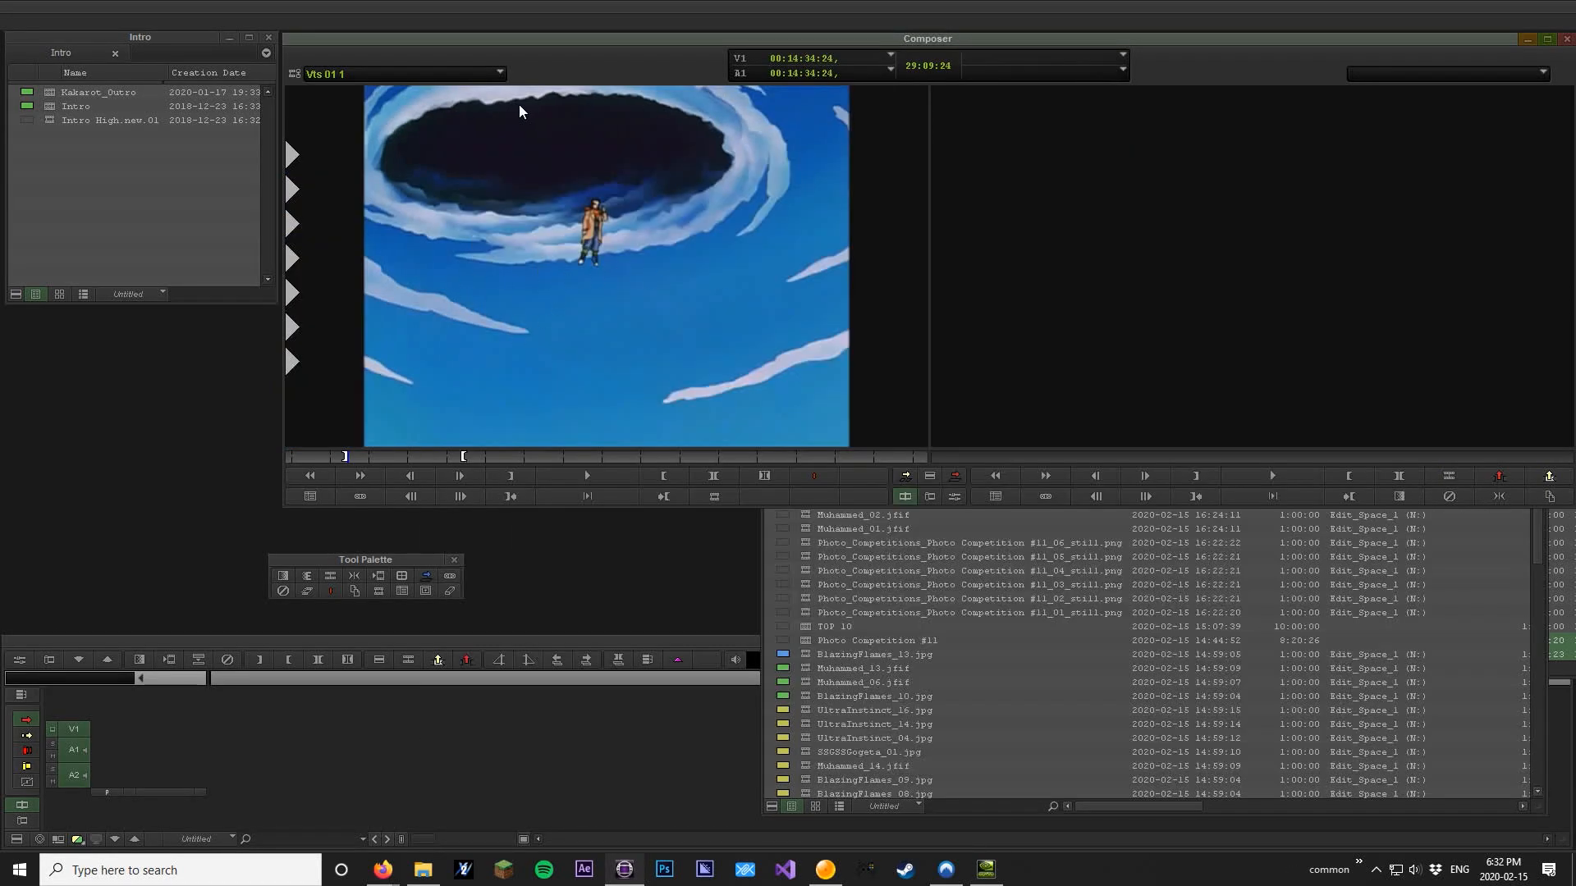
Create a subclip of the marked range of Vts 01 1 in the Photo Competition #11 bin, keeping its default name
click(762, 531)
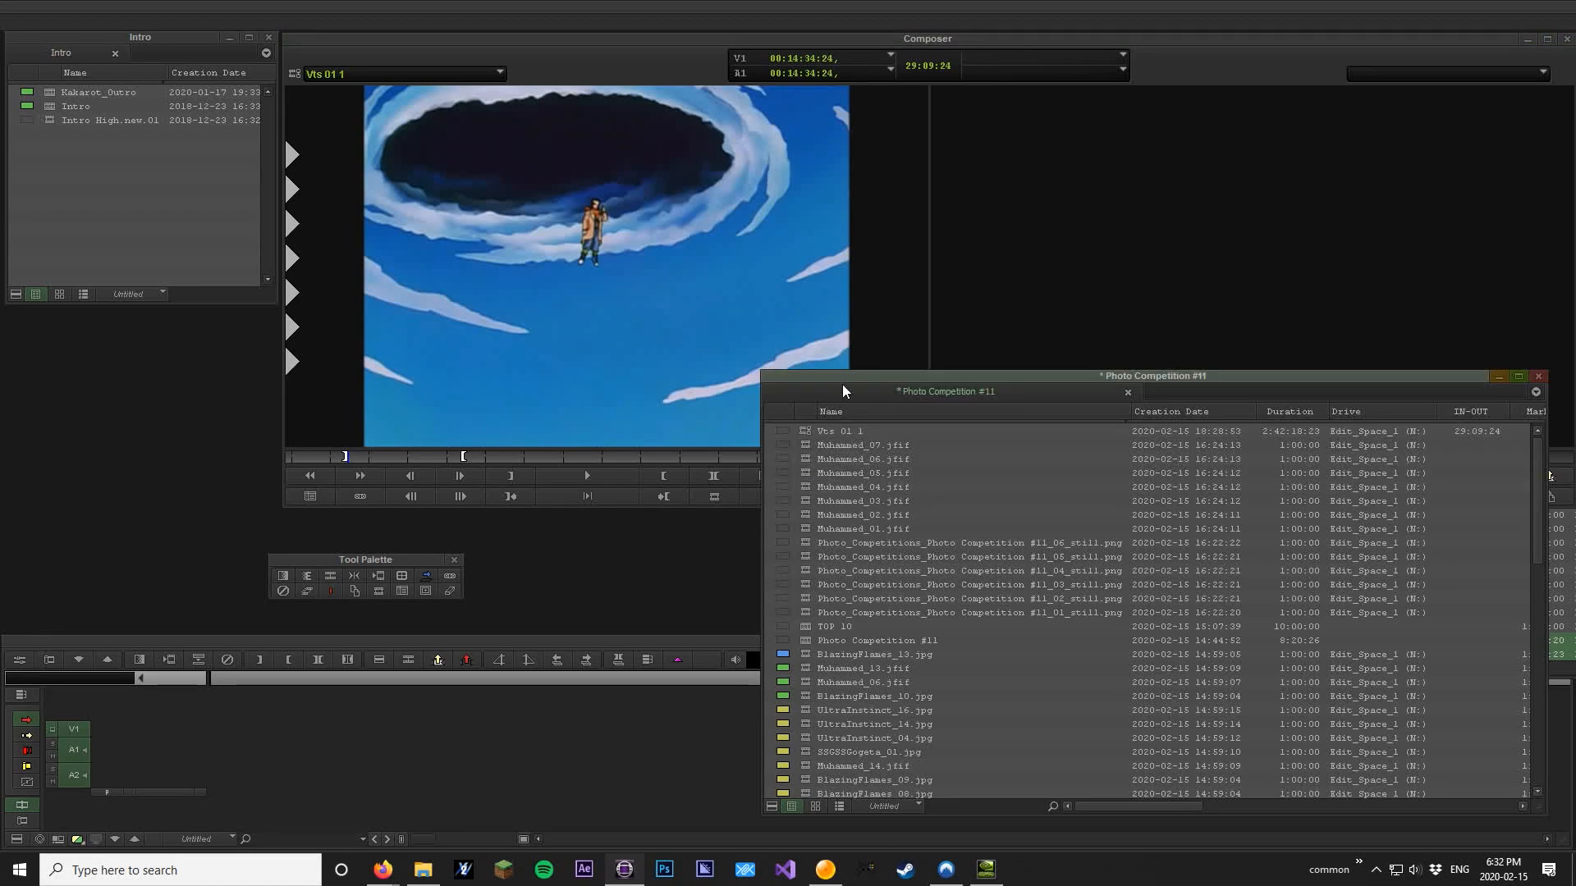
drag(840, 399, 858, 415)
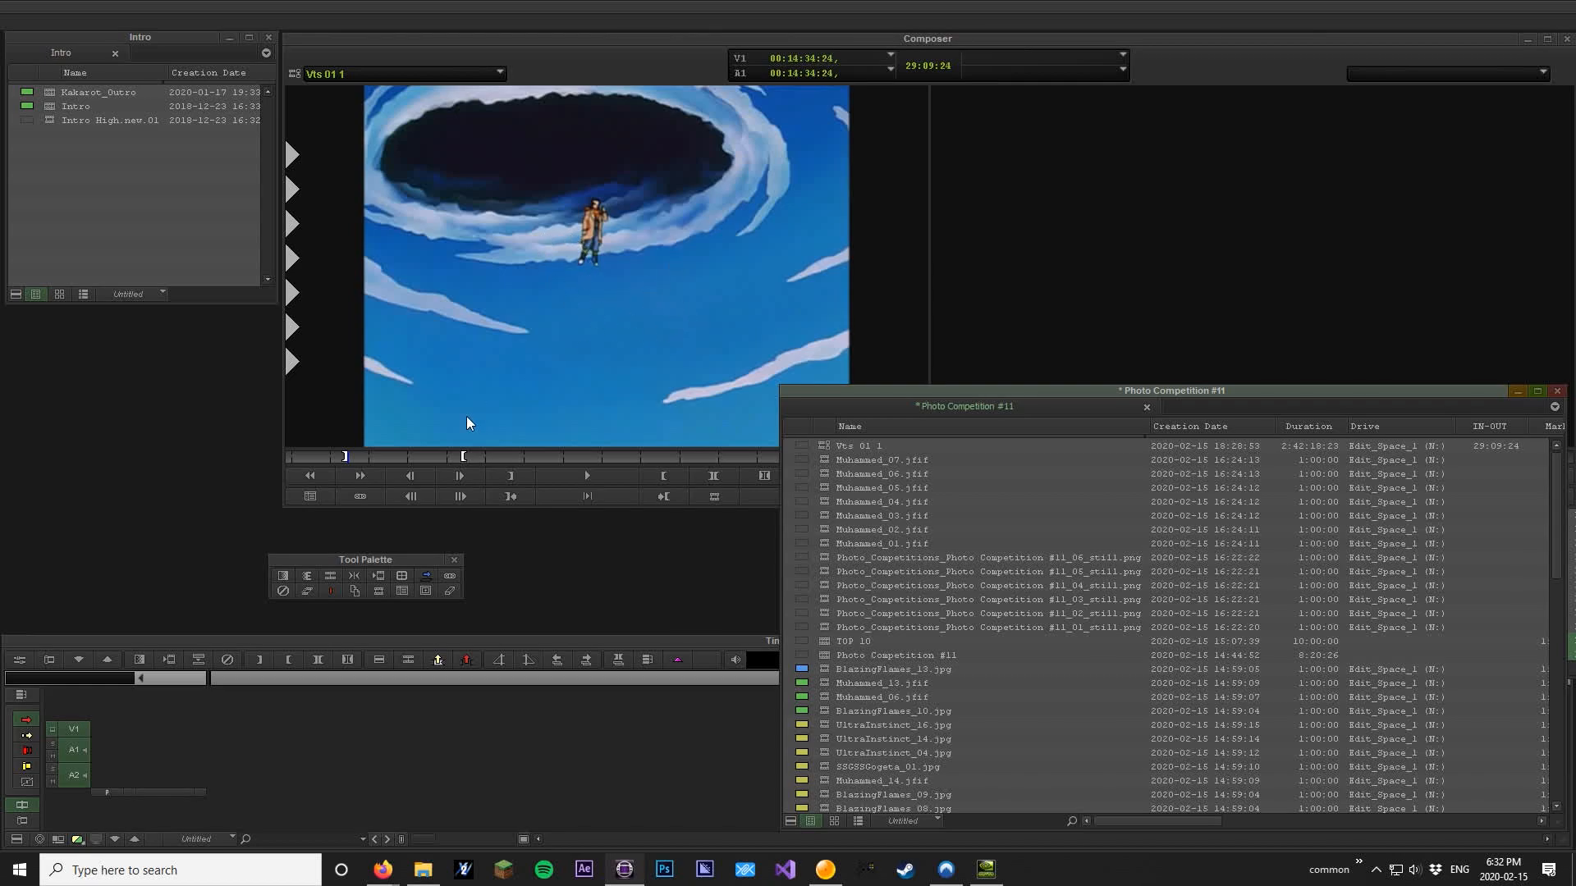
click(507, 450)
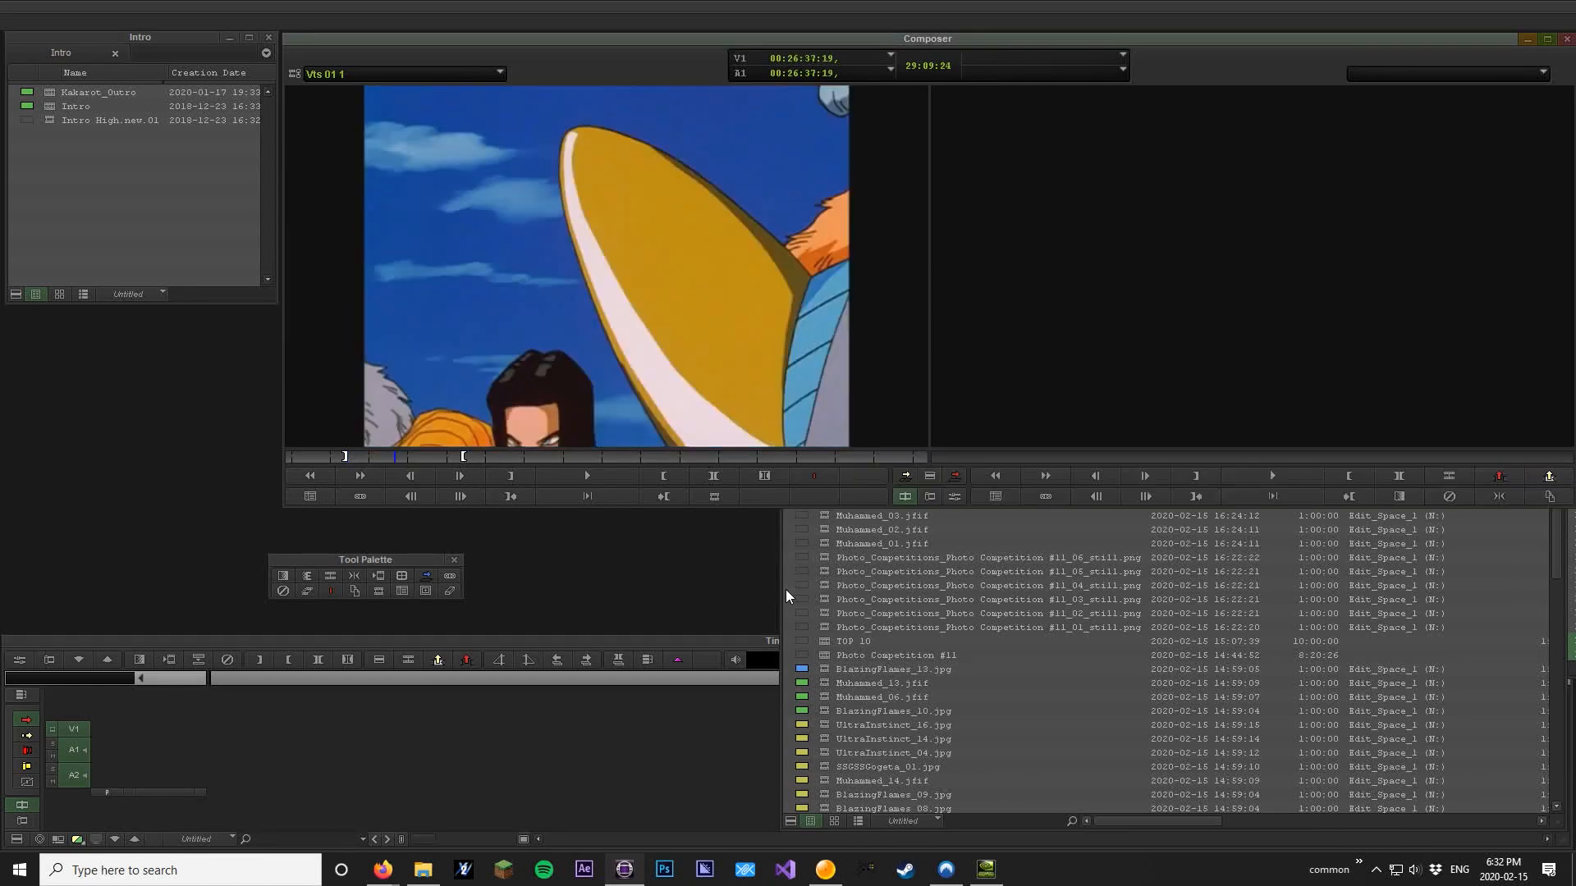
click(786, 590)
click(718, 301)
drag(476, 237, 854, 499)
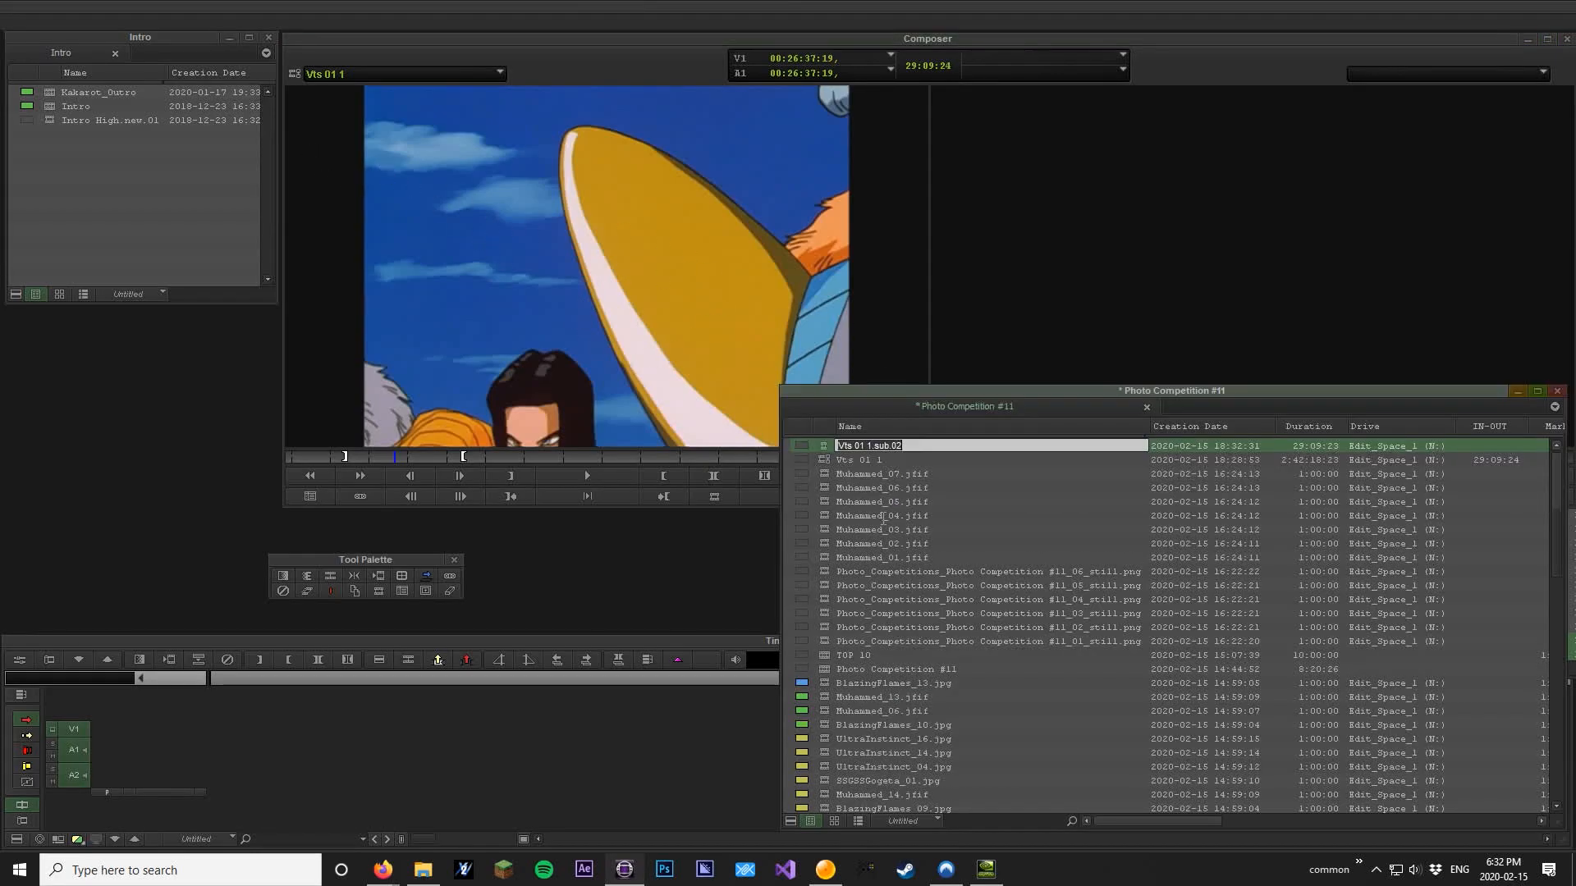
key(Return)
Transcode the new subclip to Edit_Space_1 (N:) as DNxHR LB MXF, keeping the source's frame rate
key(ctrl+alt+c)
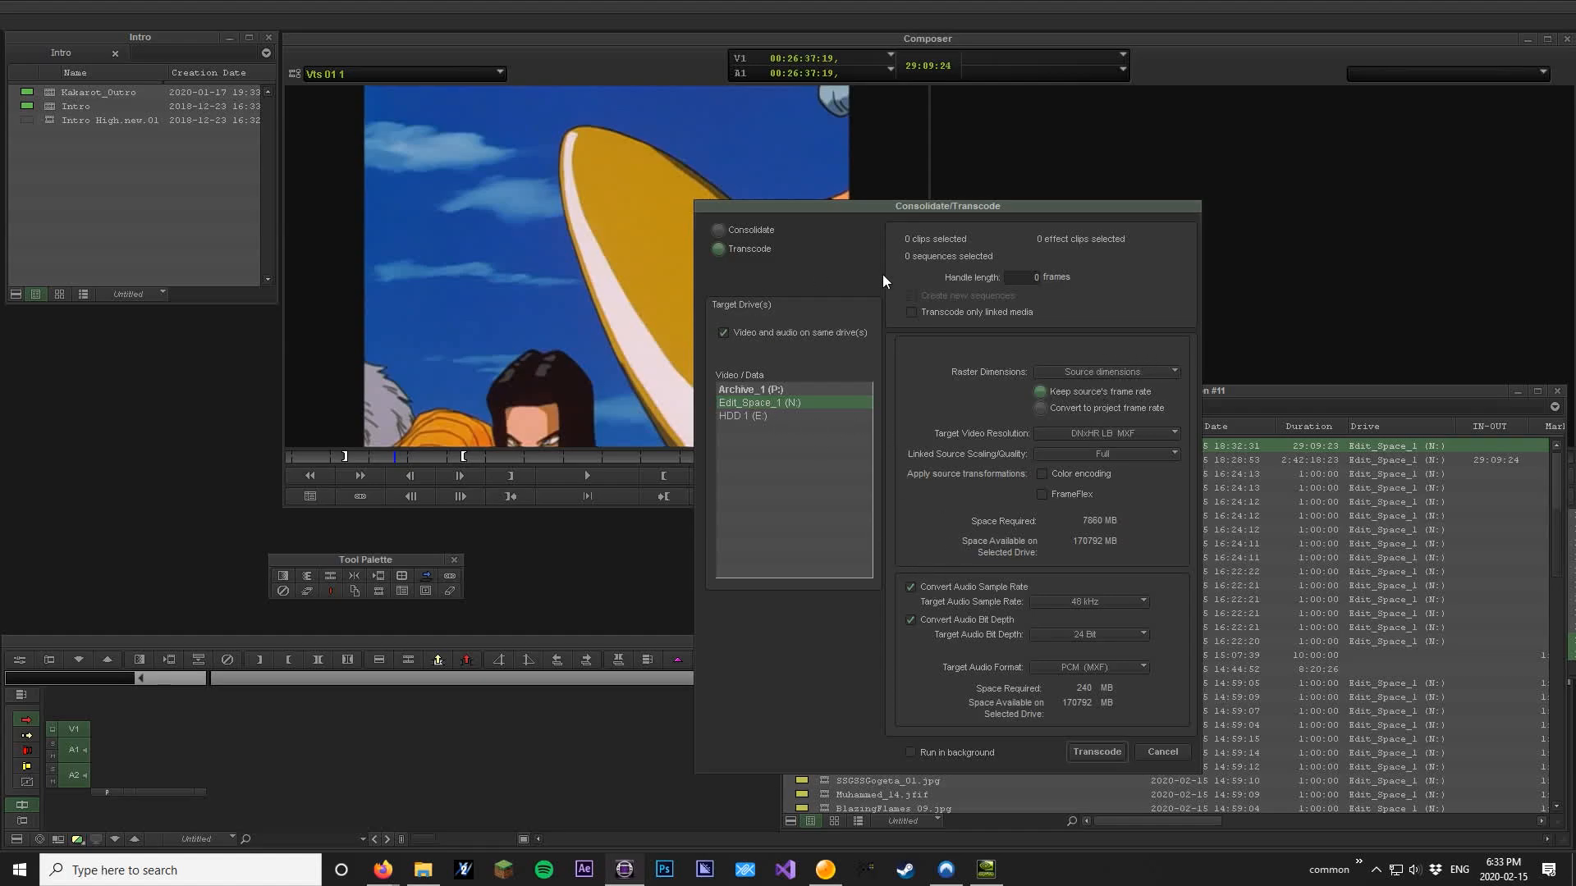
click(1104, 759)
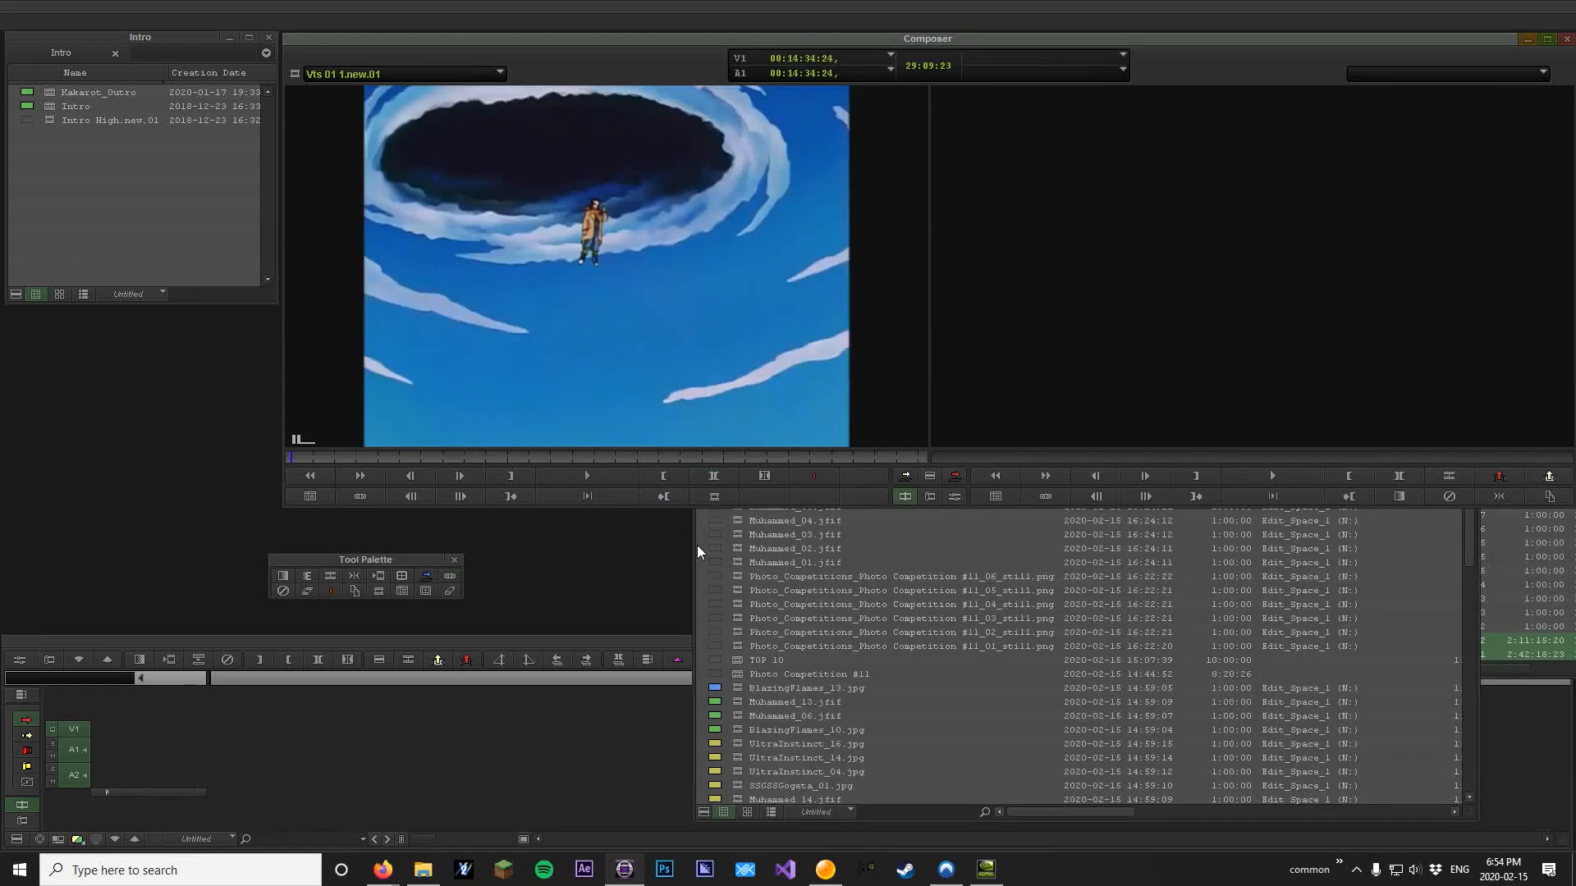
Play the transcoded clip Vts 01 1.new.01 in the source monitor to check the footage
click(697, 545)
click(738, 437)
click(524, 409)
key(space)
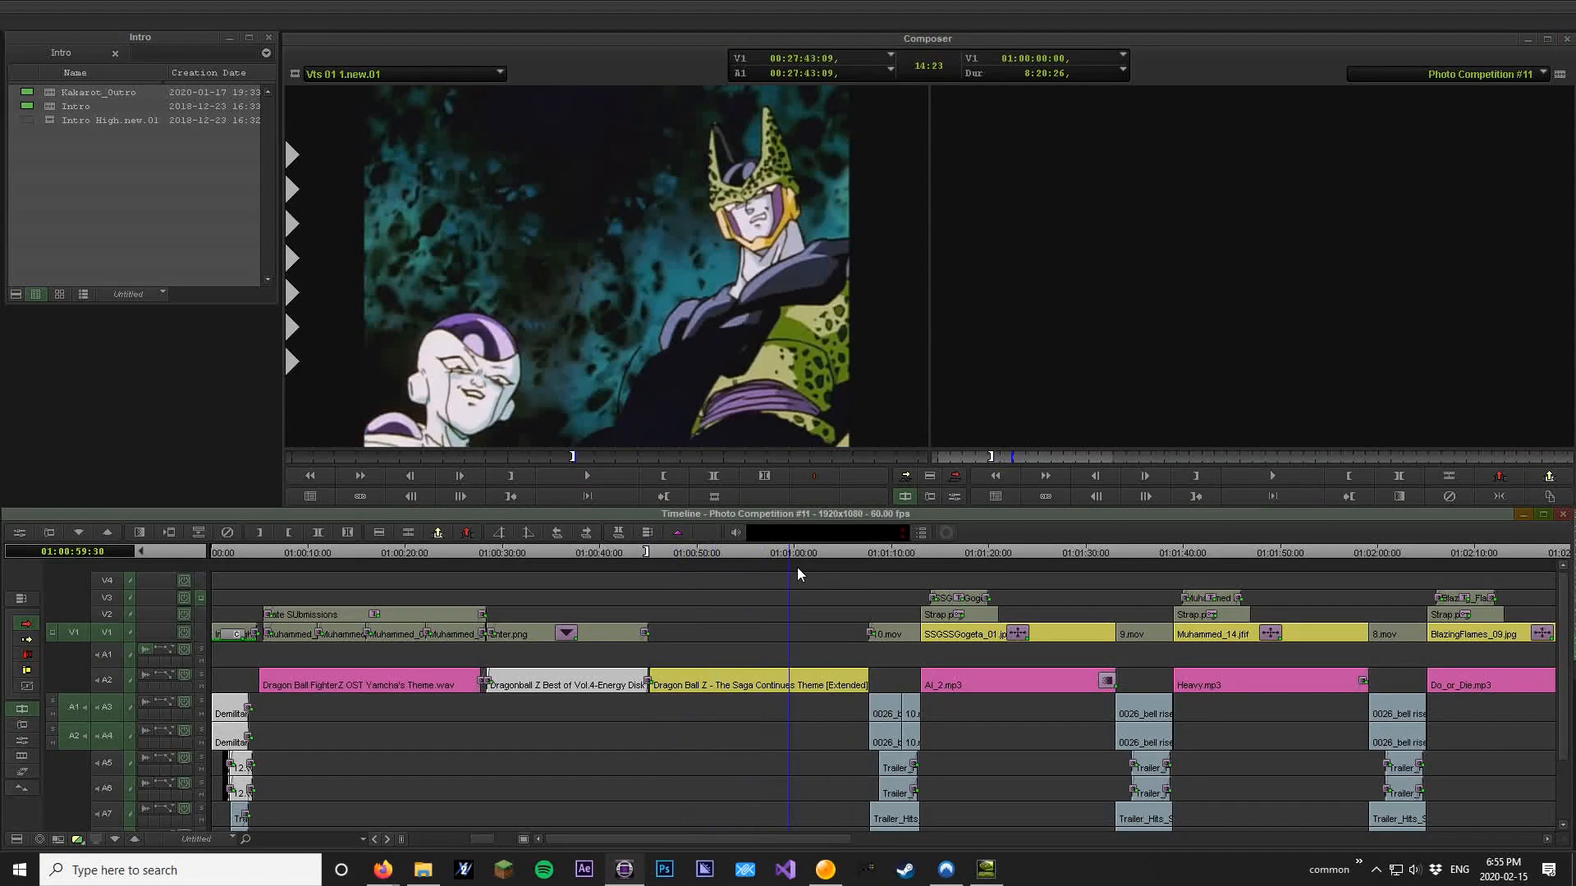
Add the shot of Frieza and Cell at about 00:27:43 to the sequence's empty video gap, starting at 01:00:45:00
key(a)
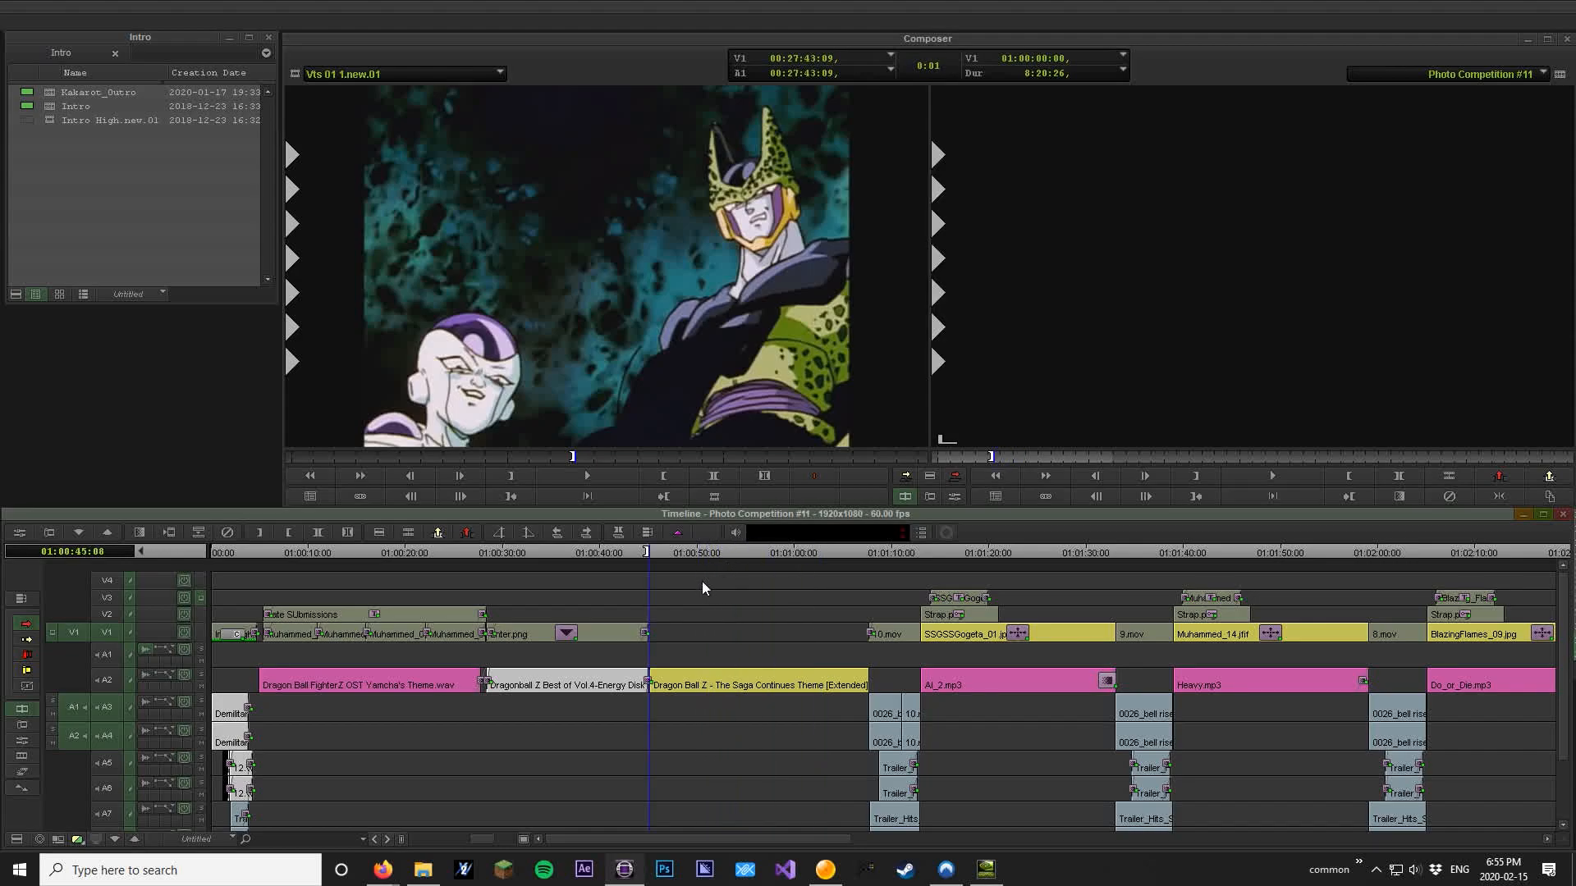
click(703, 533)
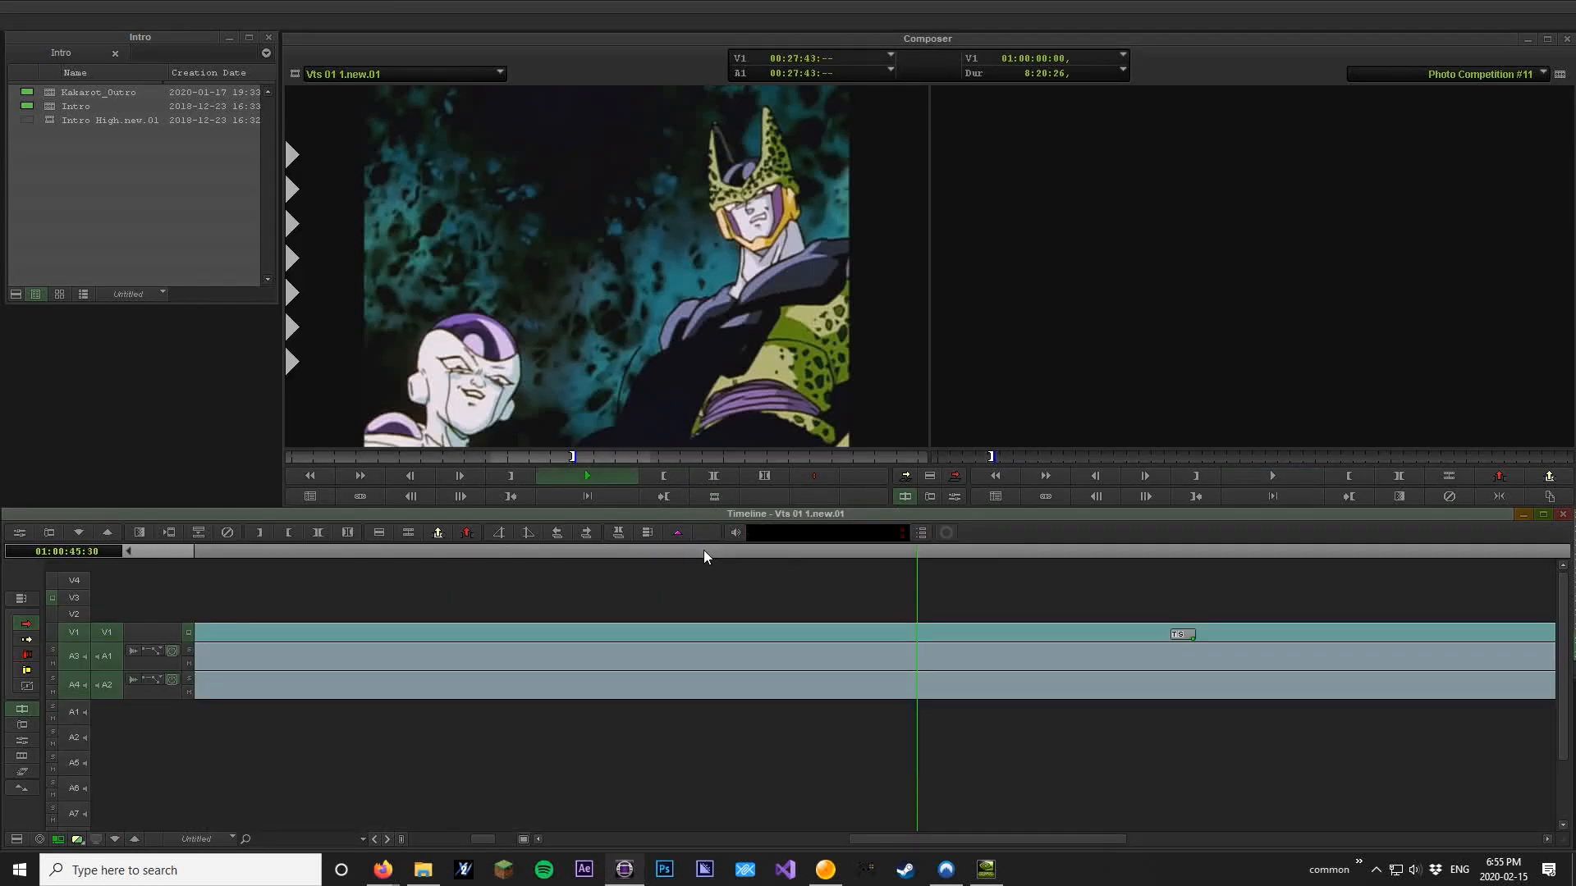
key(space)
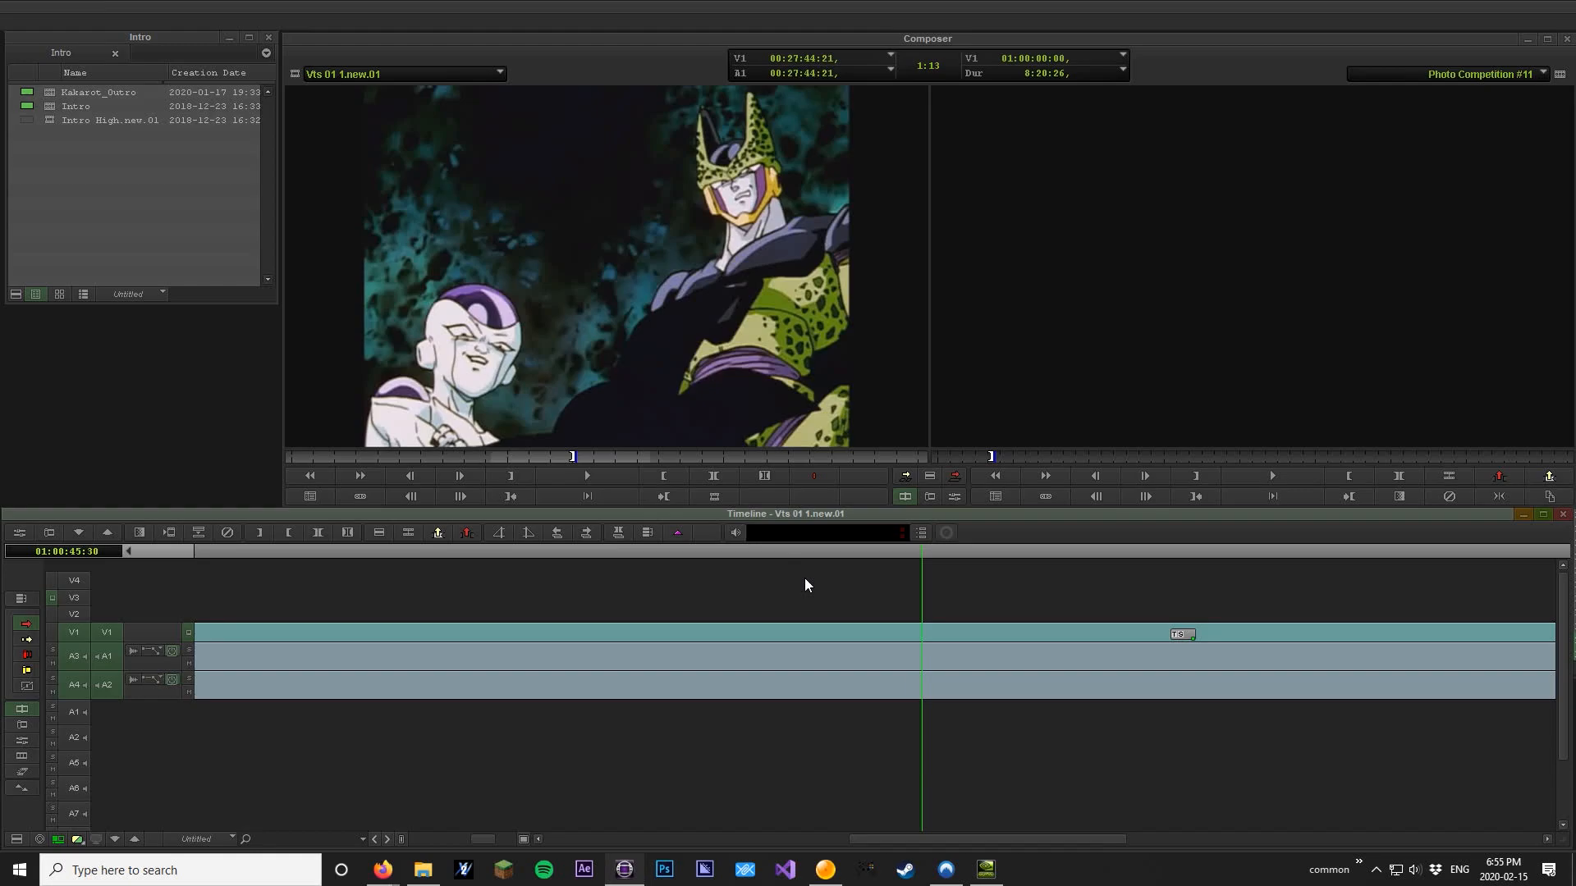
key(space)
Mark the Frieza shot from 00:28:06:19 to 00:28:08:19 in the source clip and add it after the previous shot in the sequence
drag(929, 554, 989, 557)
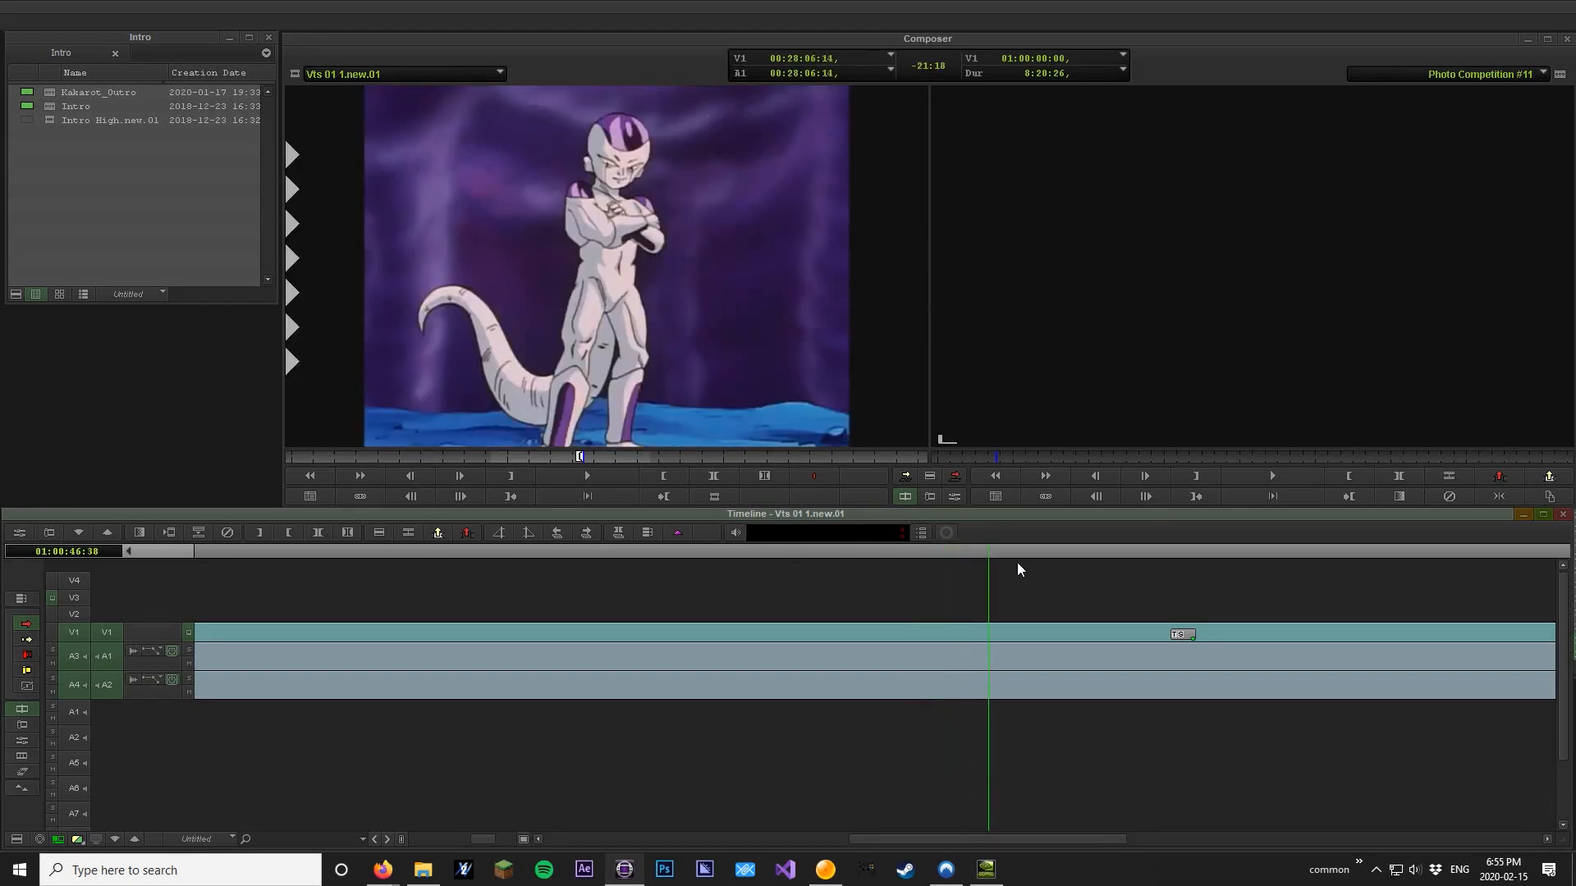
key(Right)
key(Right)
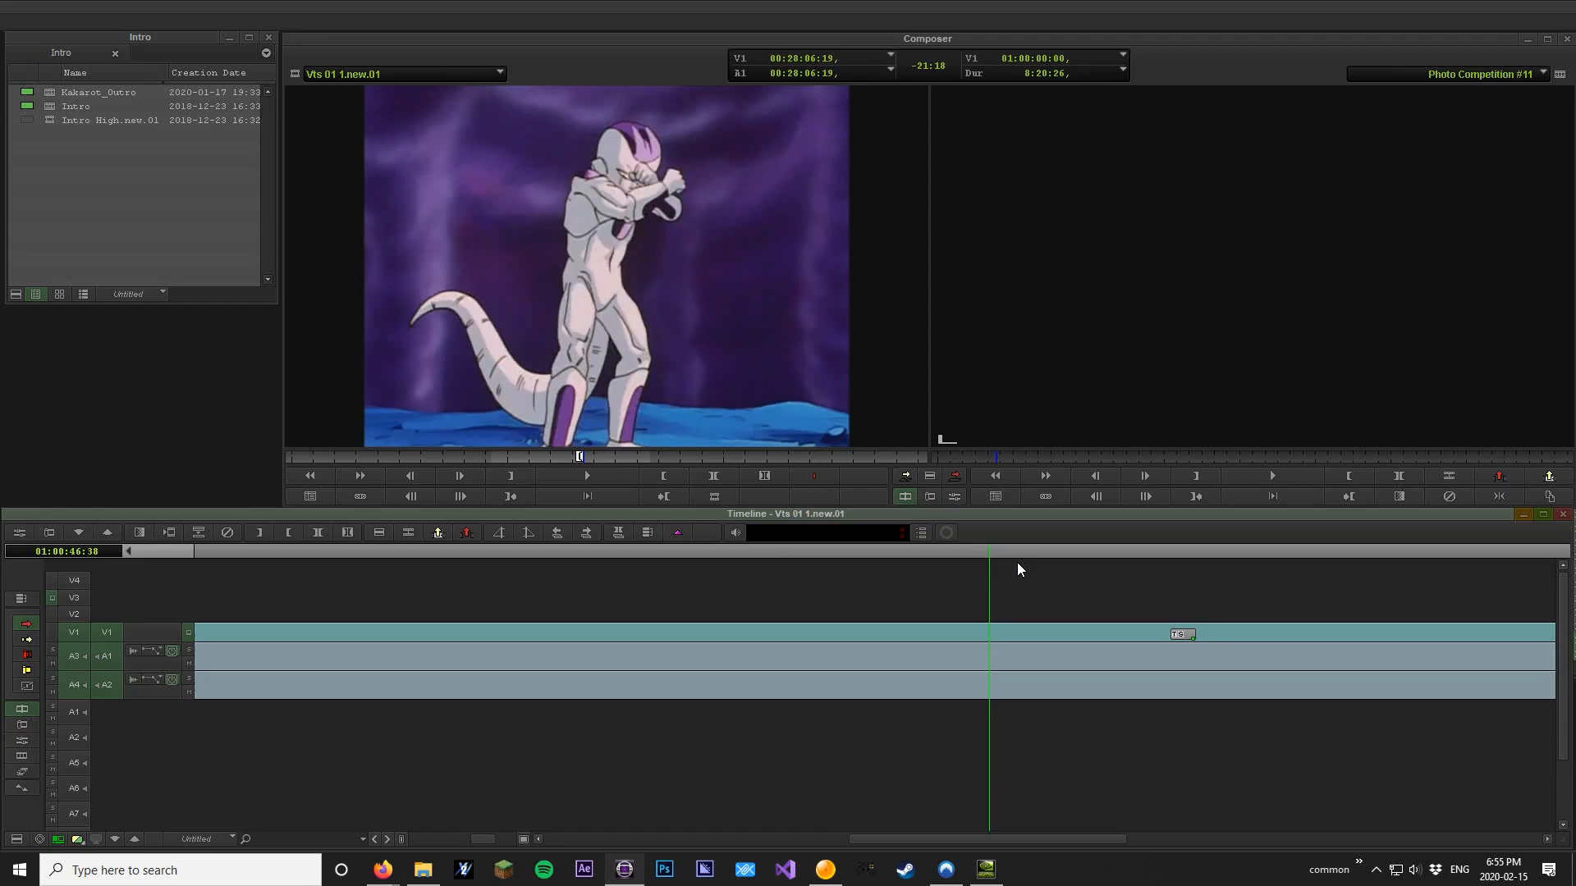
key(space)
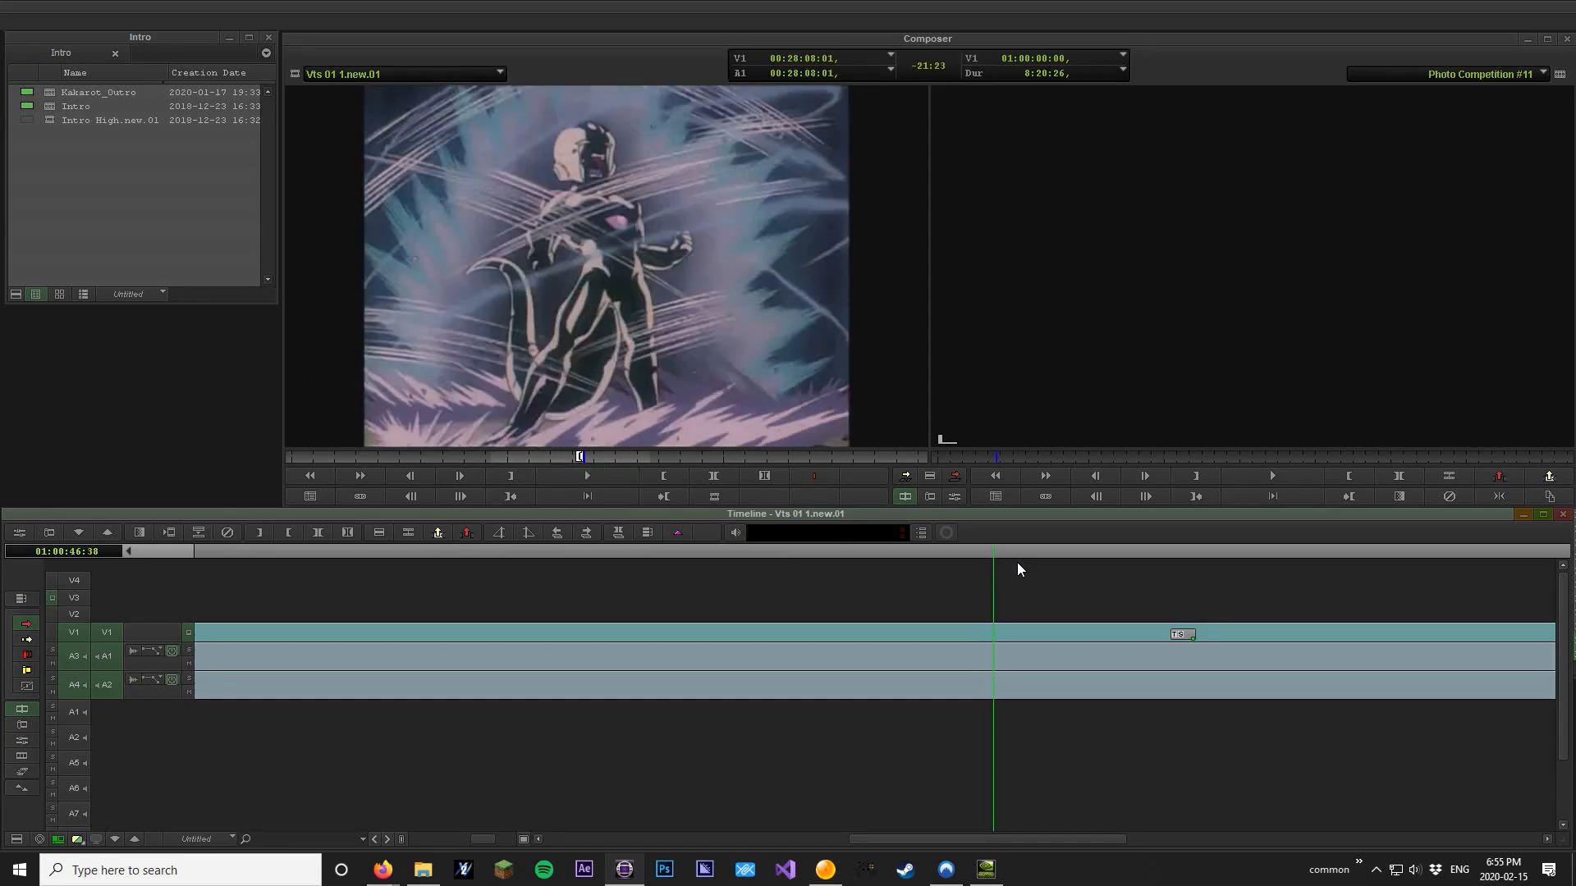
key(space)
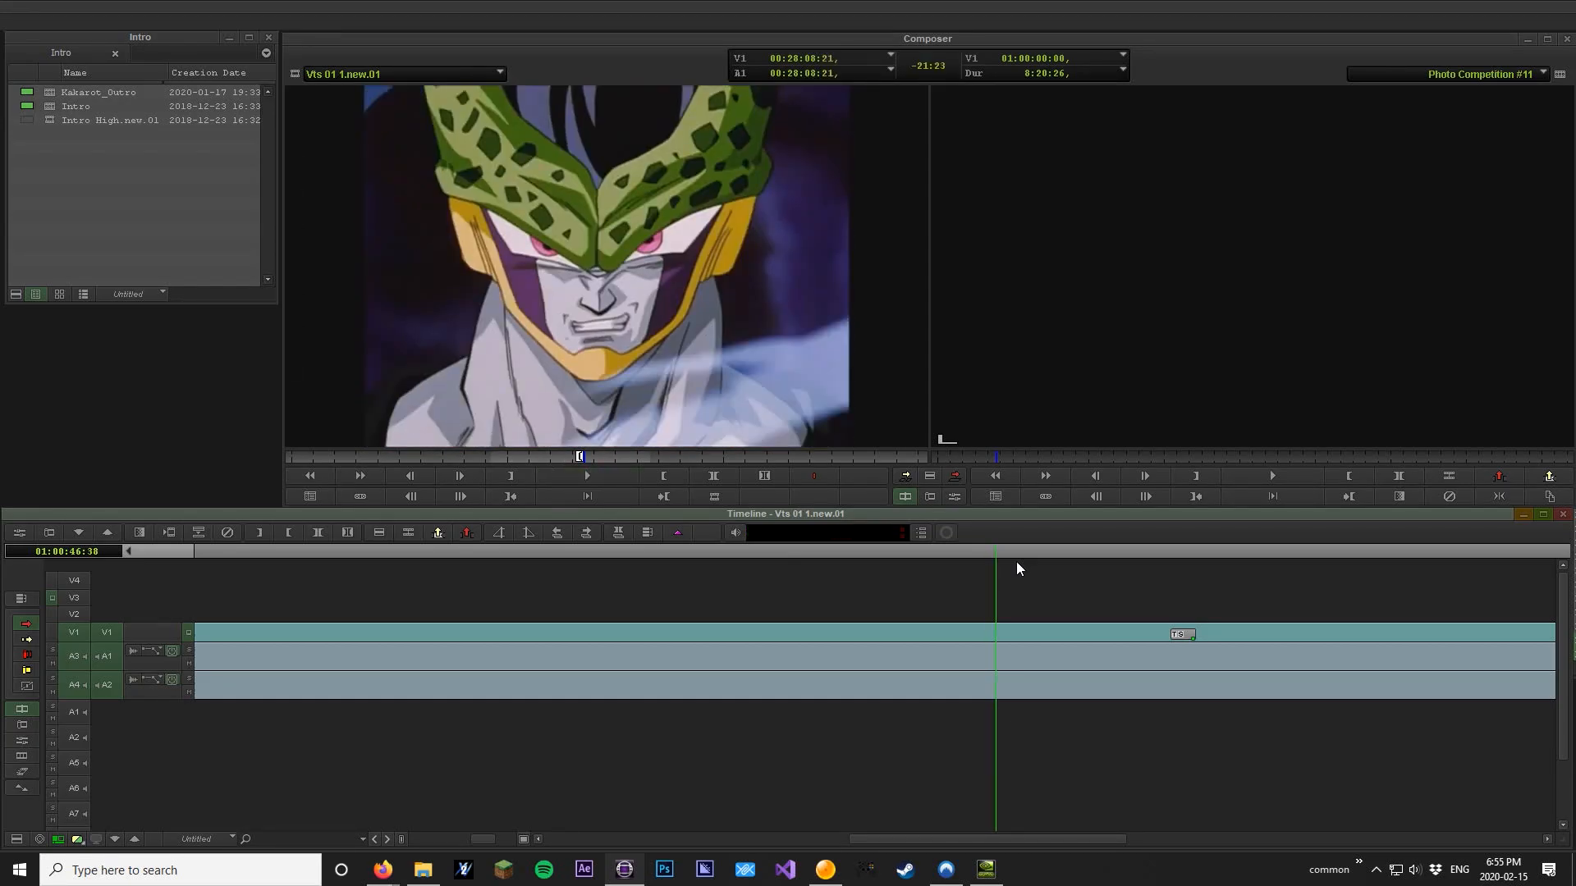
key(Left)
key(Left)
key(o)
key(Escape)
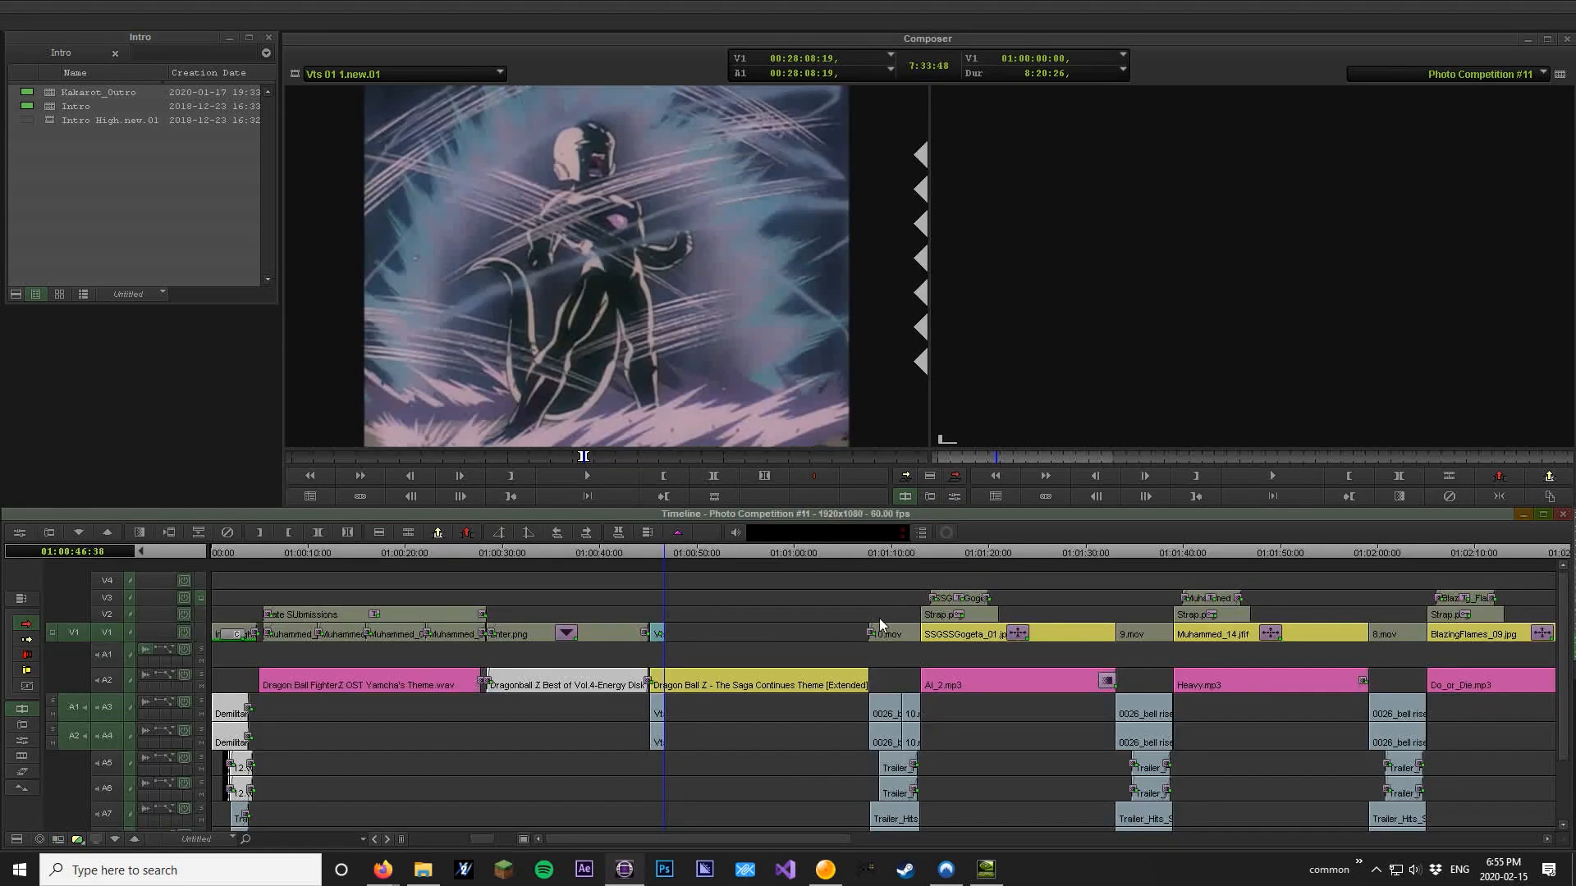
key(Escape)
Mark the section from Cell's power-up at about 00:28:14 to the two villains at 00:28:19:04 in the source clip
click(1000, 550)
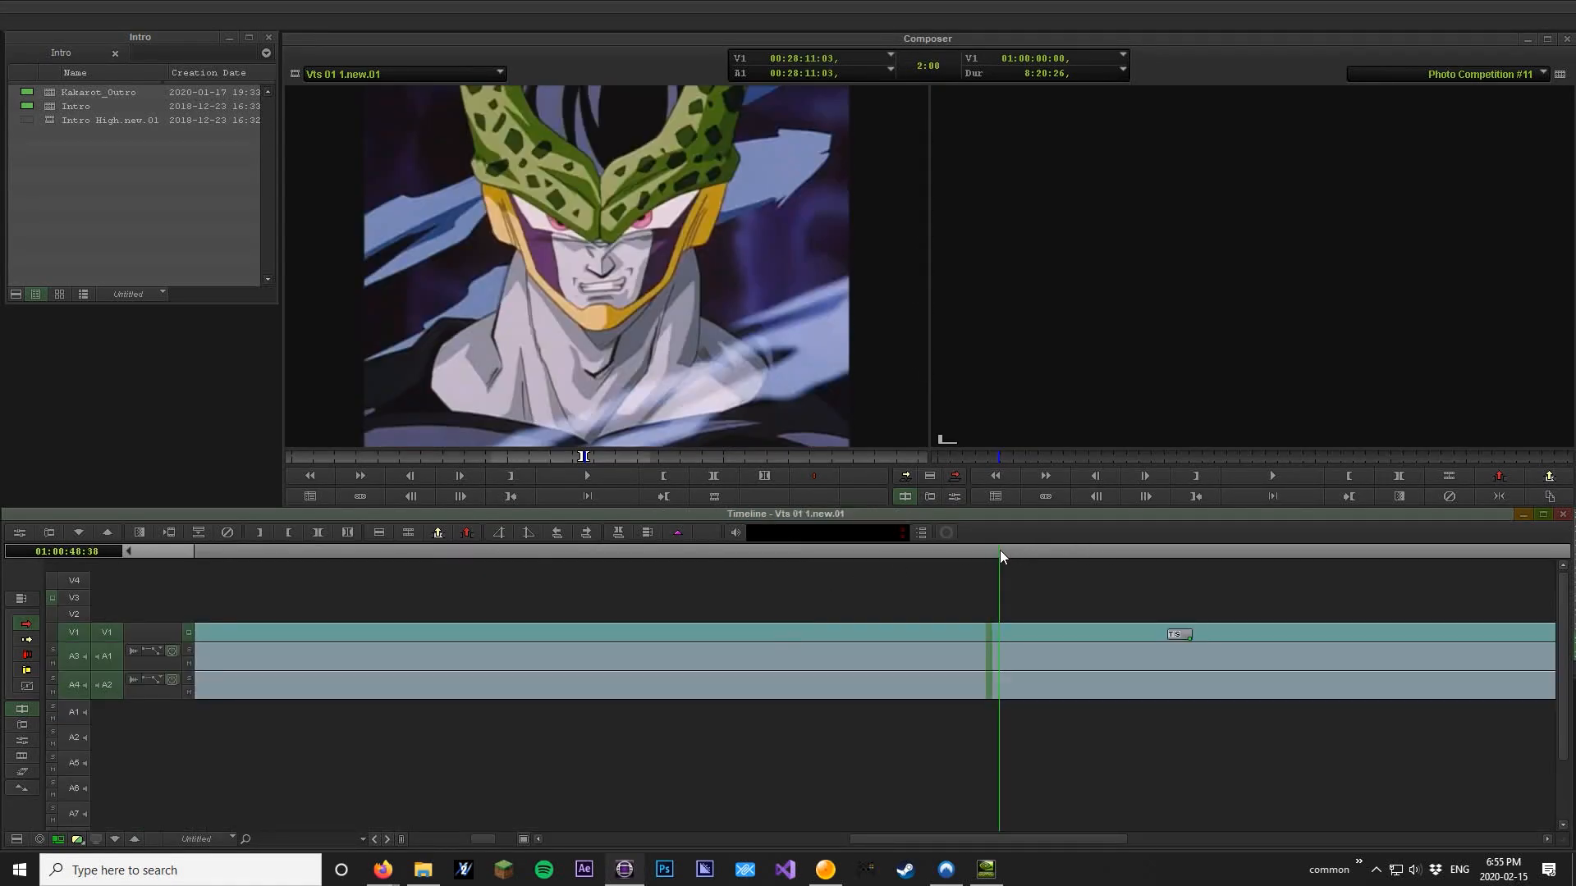
key(space)
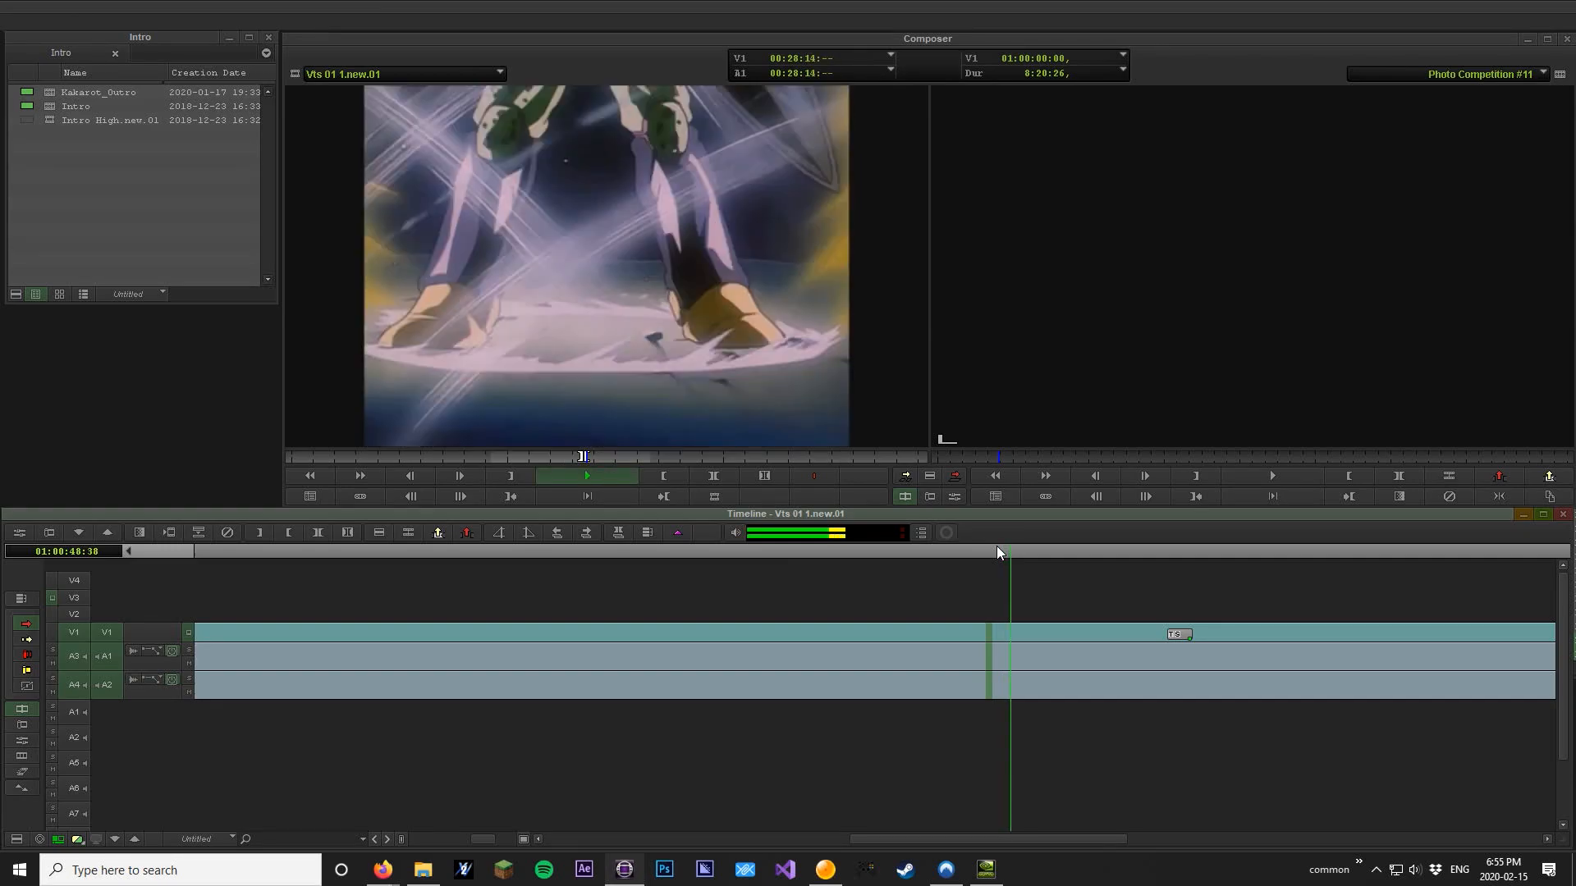
key(space)
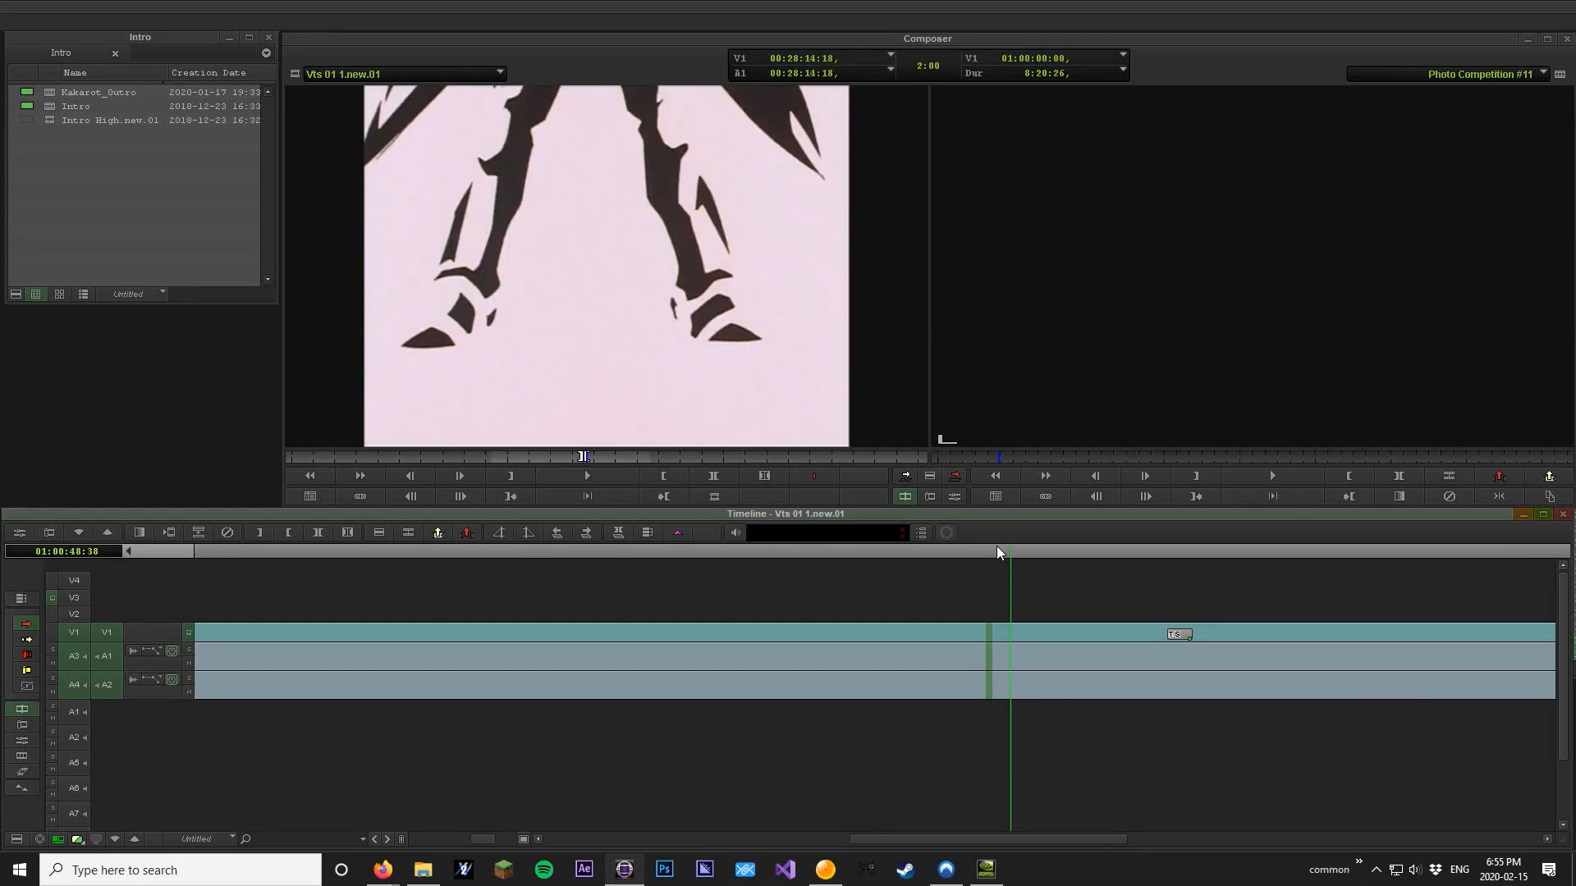
key(space)
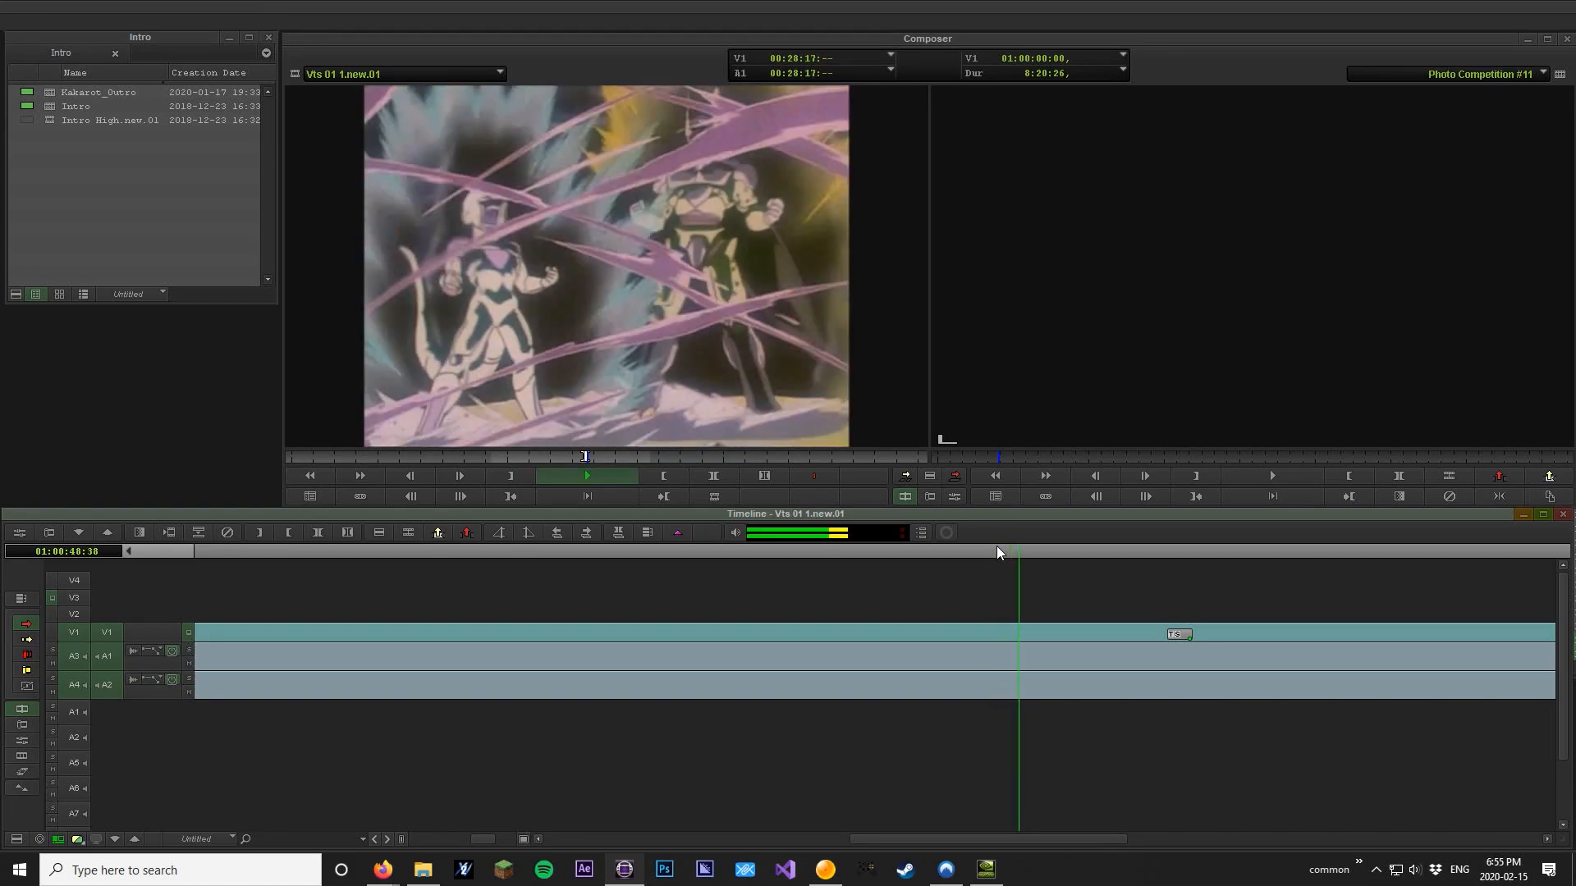
key(space)
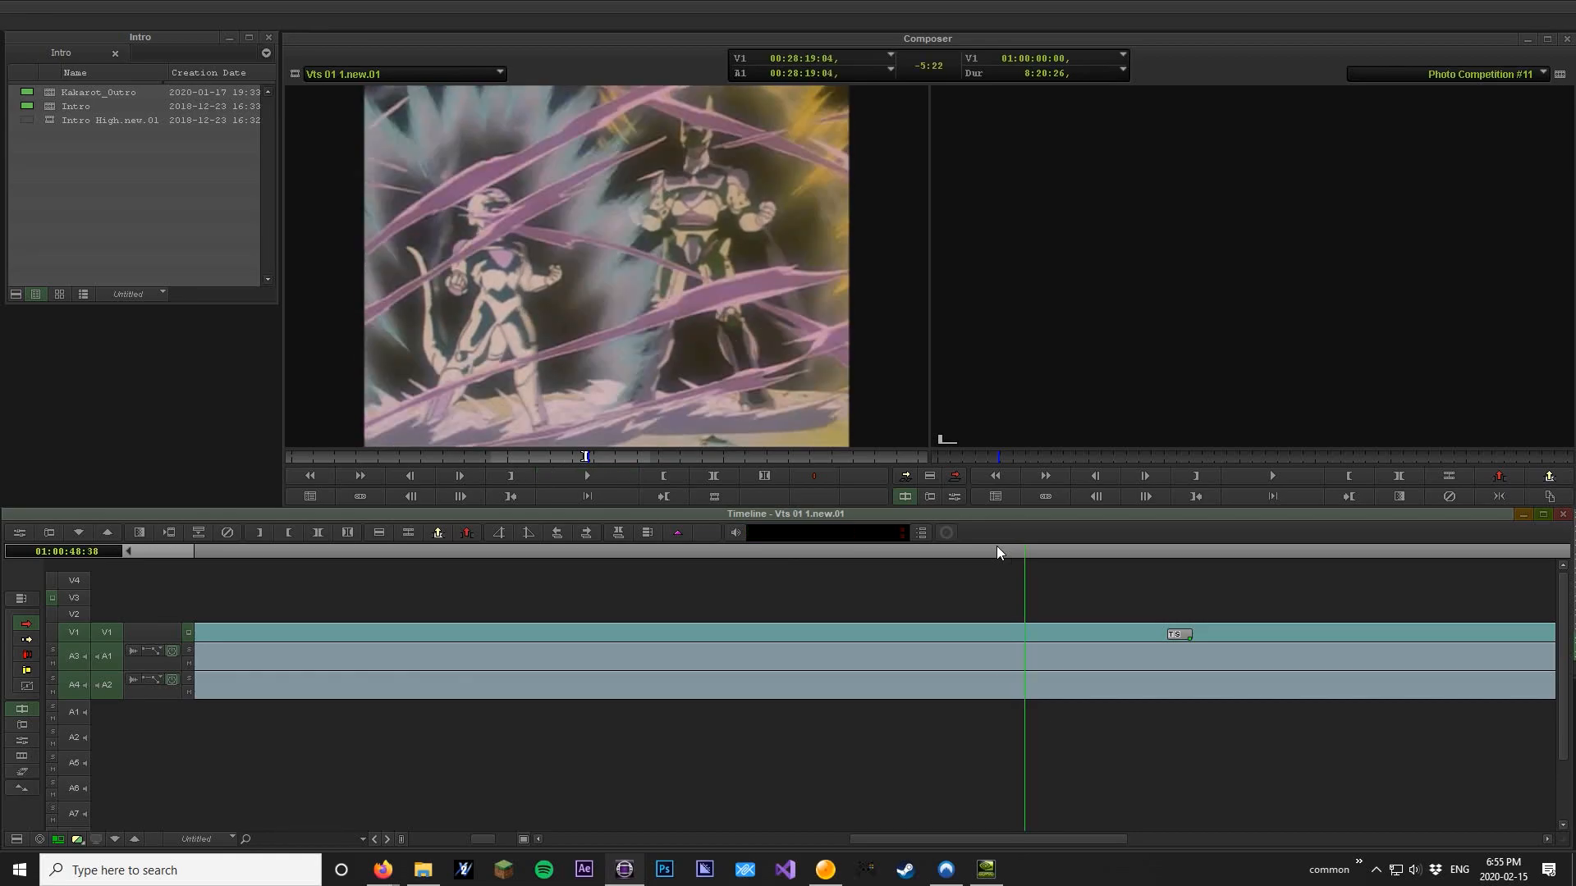
key(o)
key(Escape)
click(847, 371)
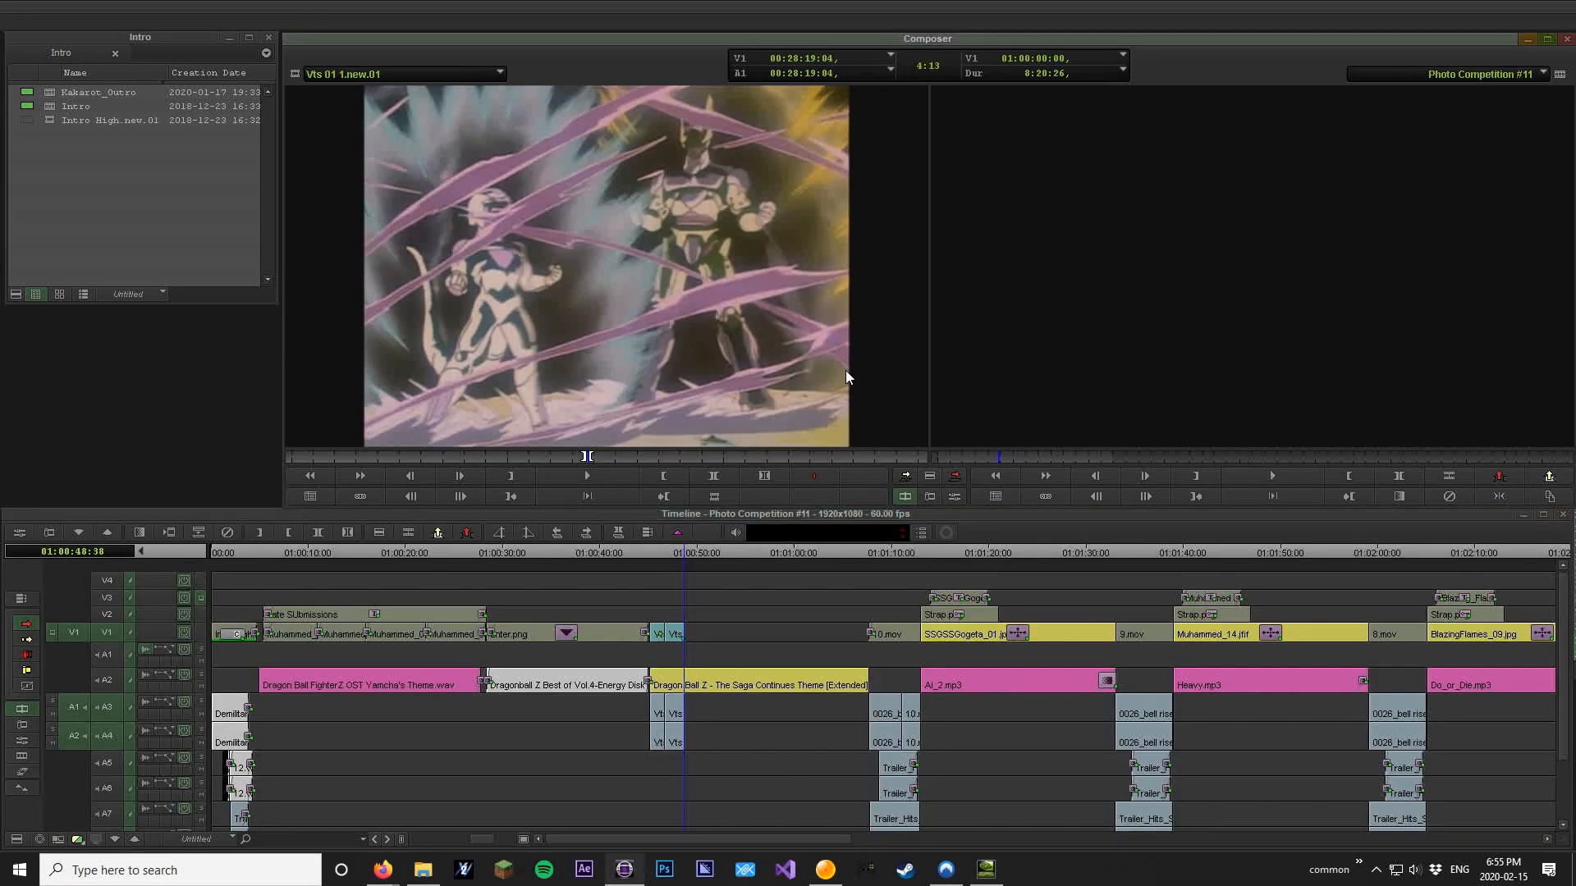
Shorten the marked section to end at about 00:28:16 and add Cell's power-up to the sequence after the previous shot, at 01:00:48:38
key(q)
key(space)
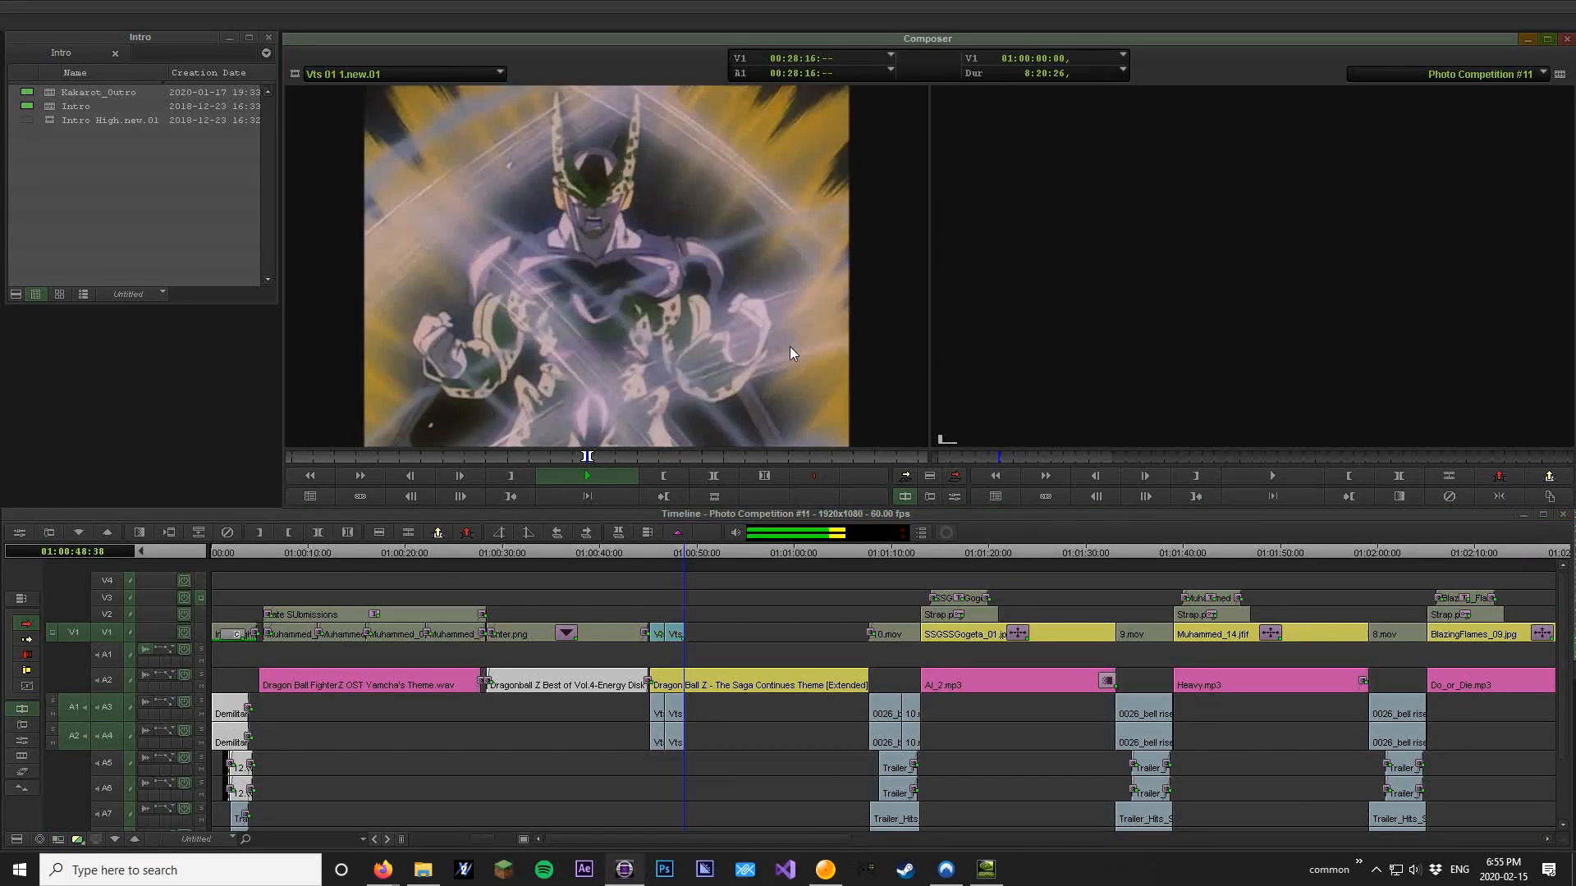
key(space)
key(Left)
key(Left)
key(Left)
key(Left)
key(Left)
key(Left)
key(Left)
key(Left)
key(Left)
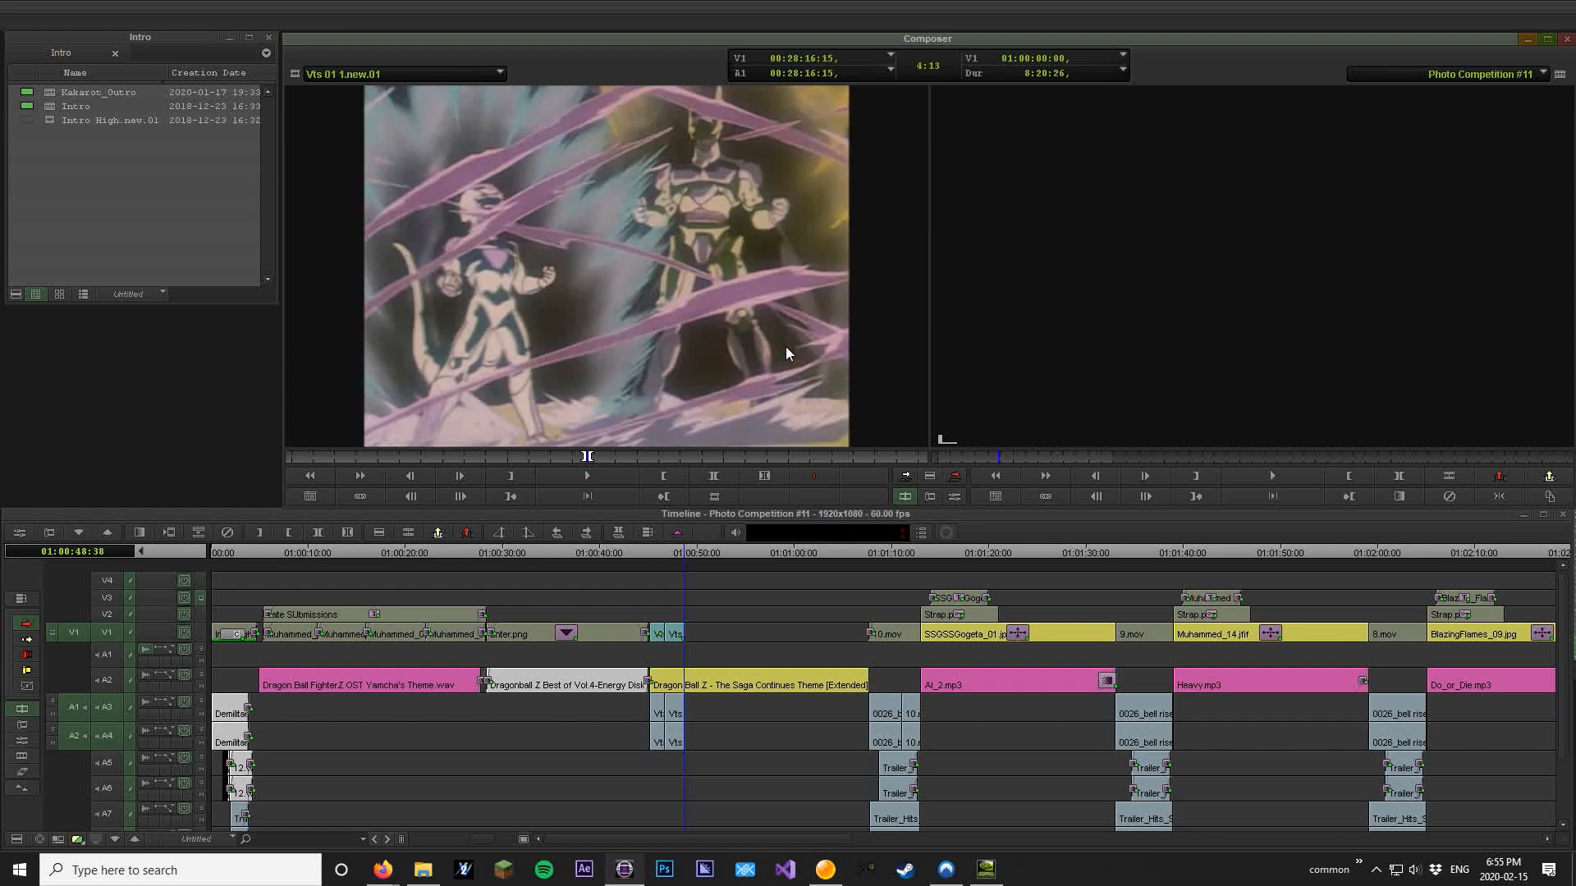
key(o)
key(b)
Mark the shot of young Goku powering up from about 00:28:36 to 00:28:38:26 and add it to the sequence at 01:00:50:22
key(Escape)
click(1074, 563)
key(Left)
key(Left)
key(Left)
key(Left)
key(Left)
key(Left)
key(Left)
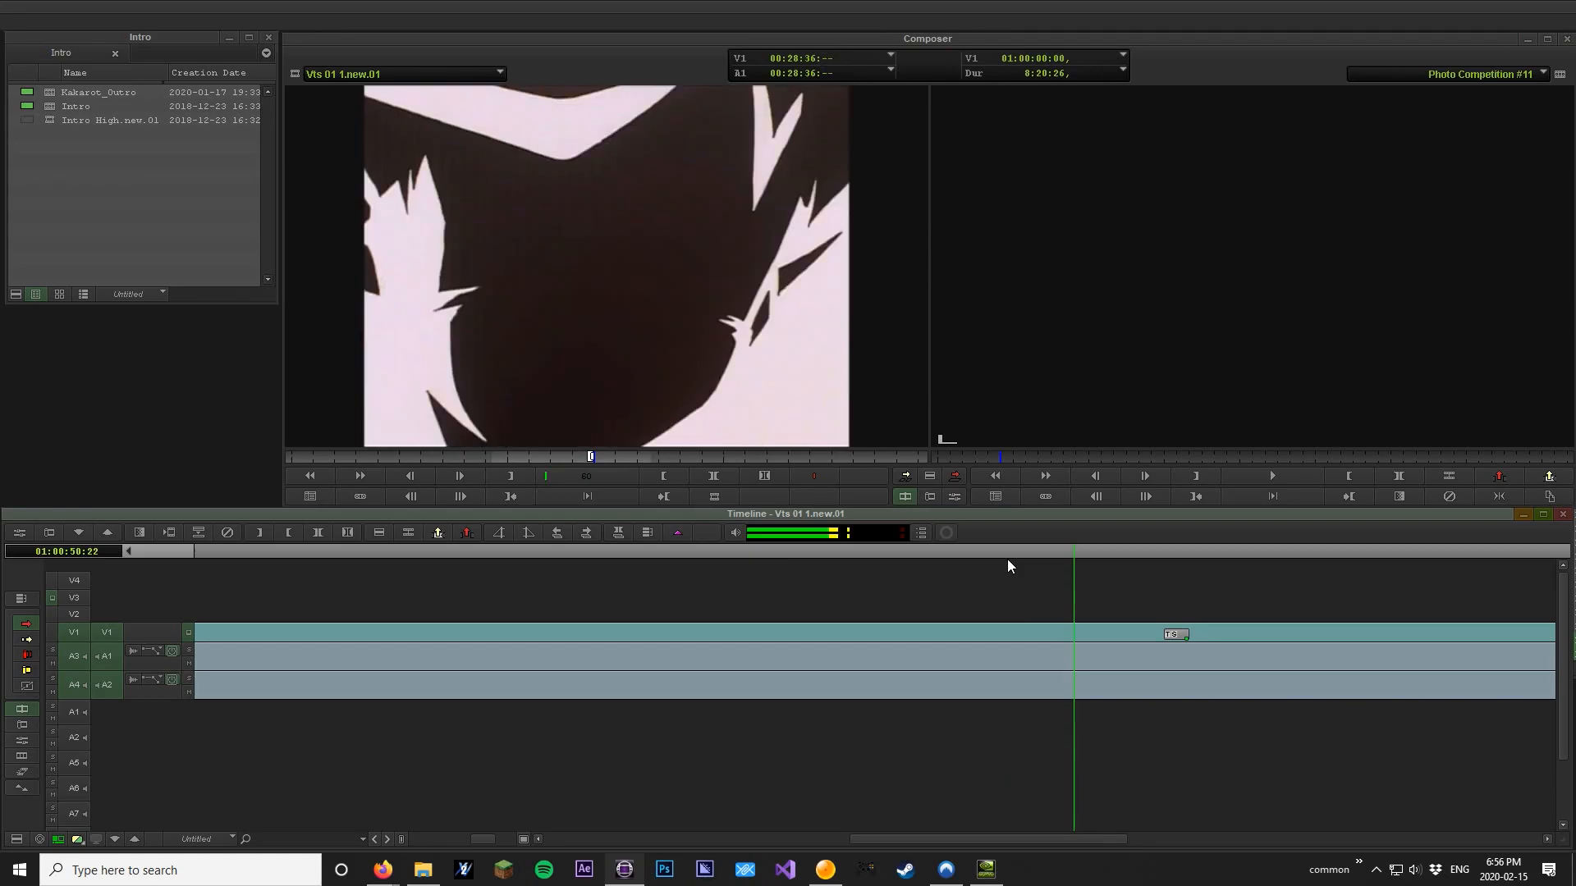
key(space)
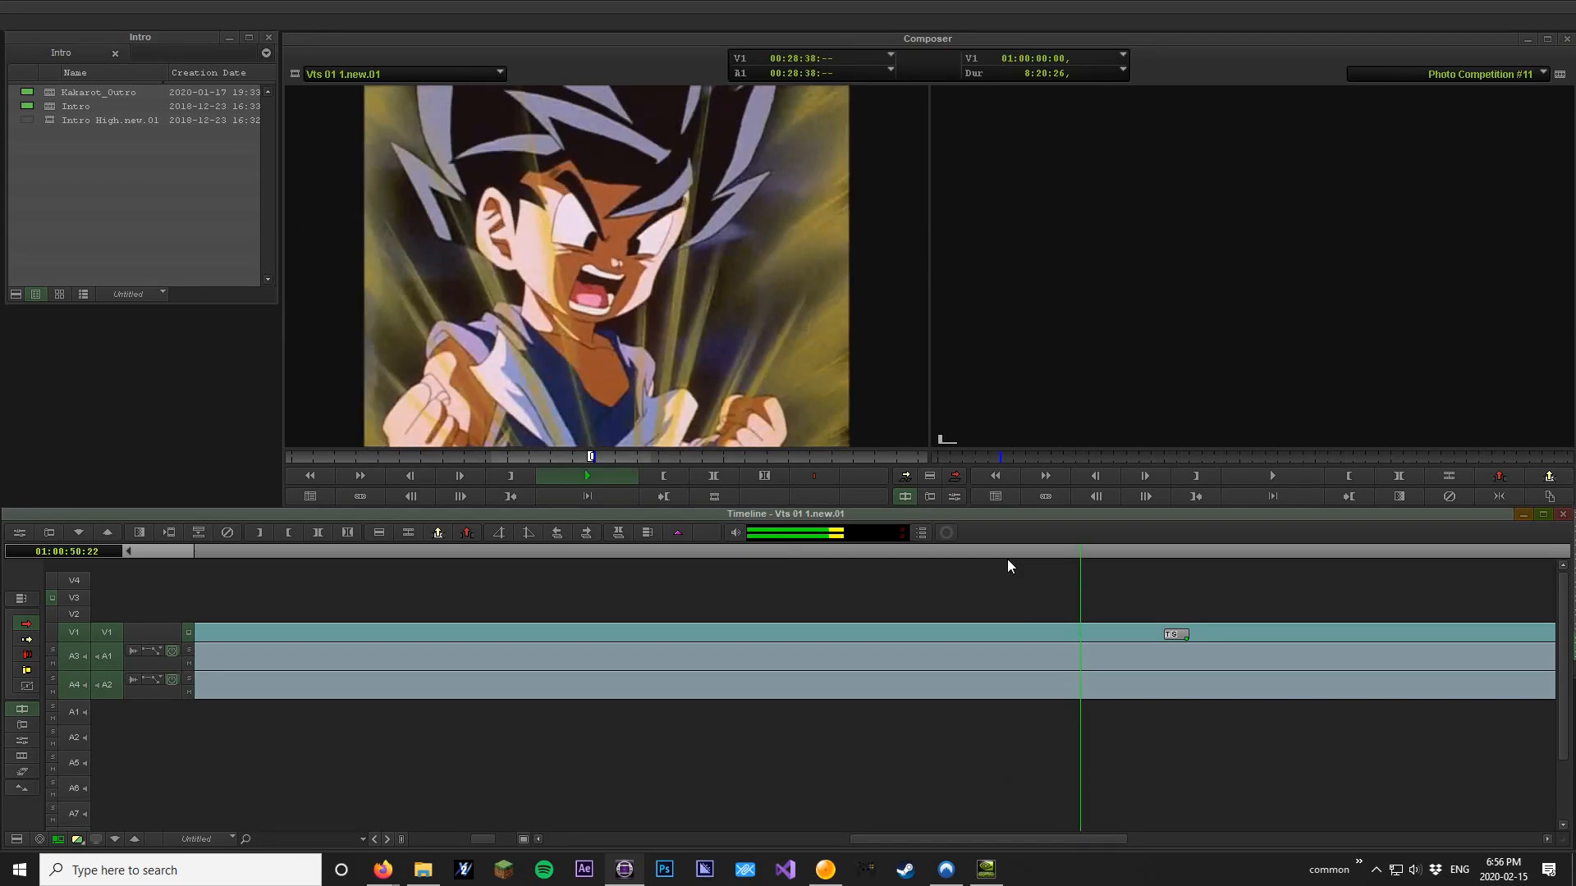
key(space)
key(o)
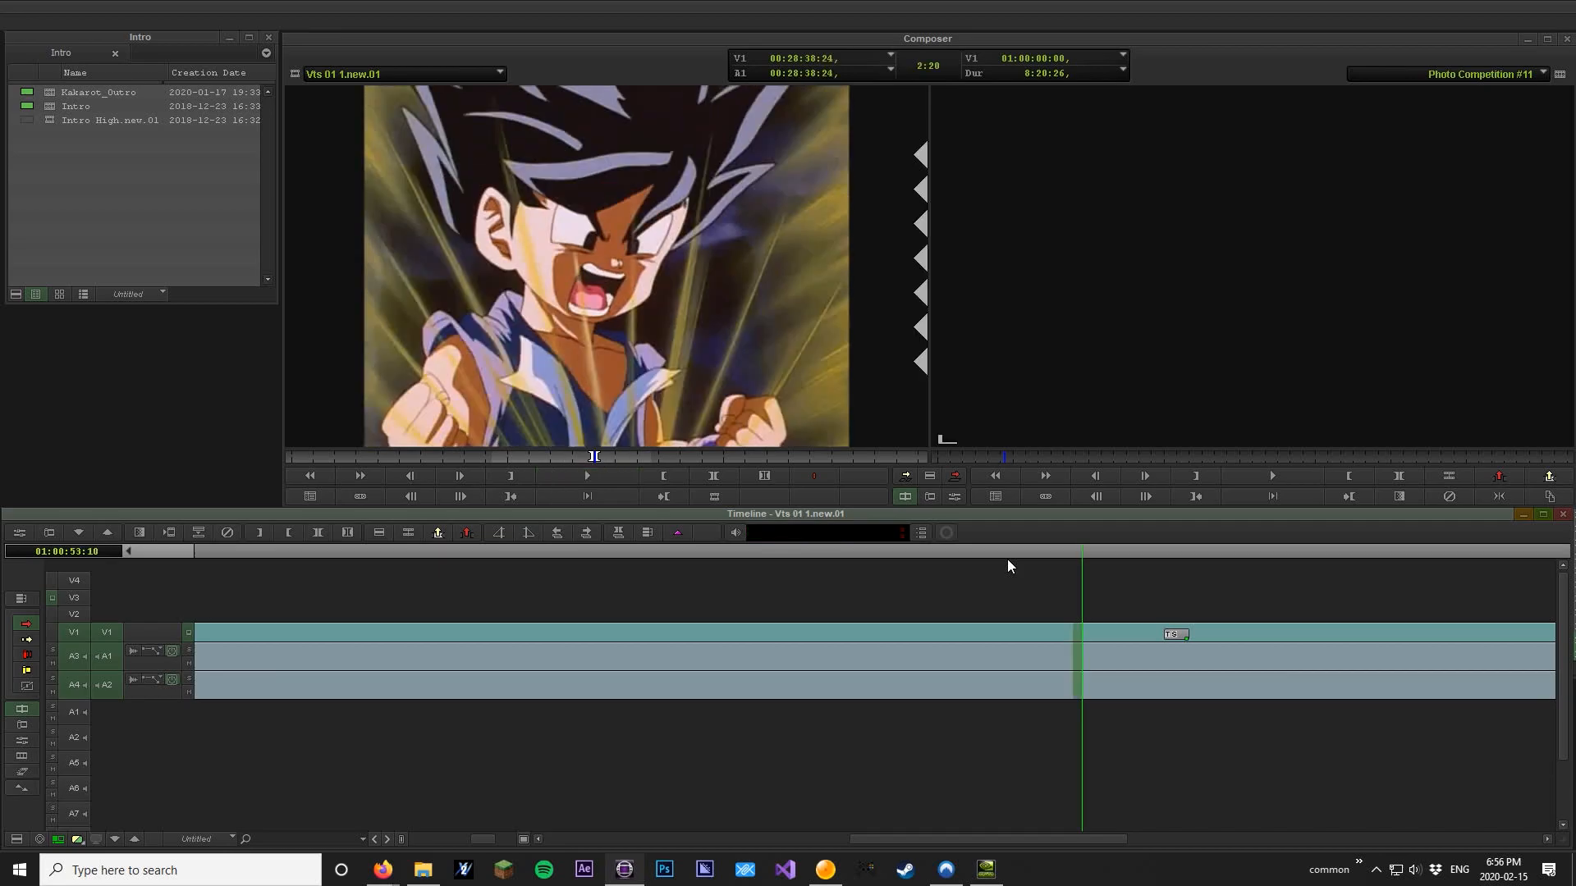
Mark the short shot of Cell diving and shouting, ending at 00:29:34:16, and add it to the sequence at 01:00:53:18
key(space)
click(1114, 548)
drag(1115, 547, 1254, 558)
key(i)
key(space)
key(space)
key(o)
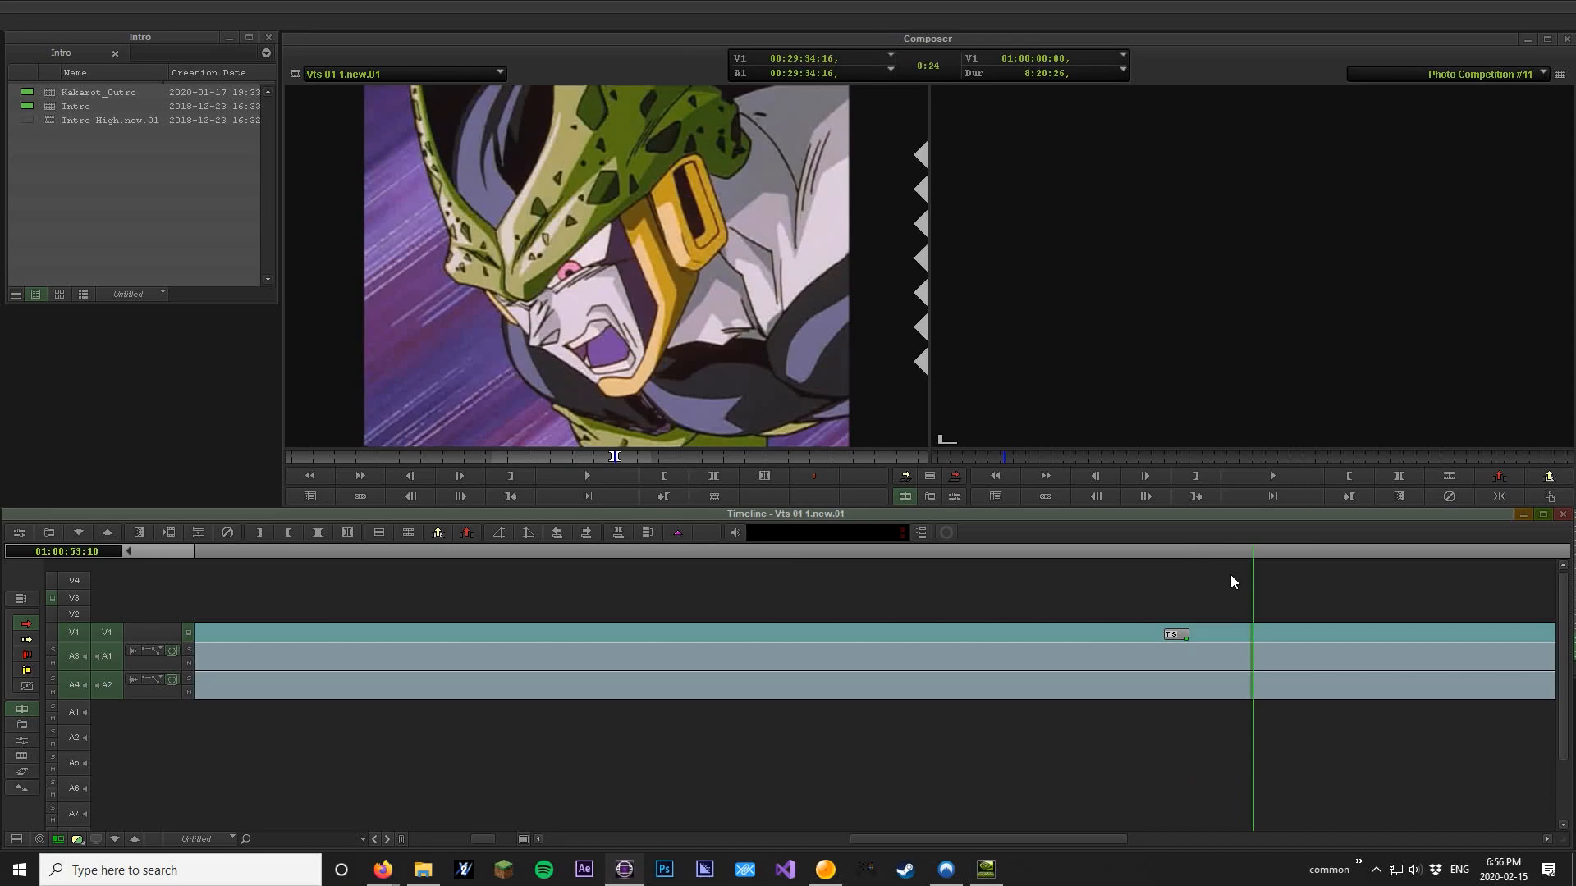
Add the flying Frieza shot at about 00:29:35 and the shouting Goku close-up at about 00:29:37 to the sequence
key(space)
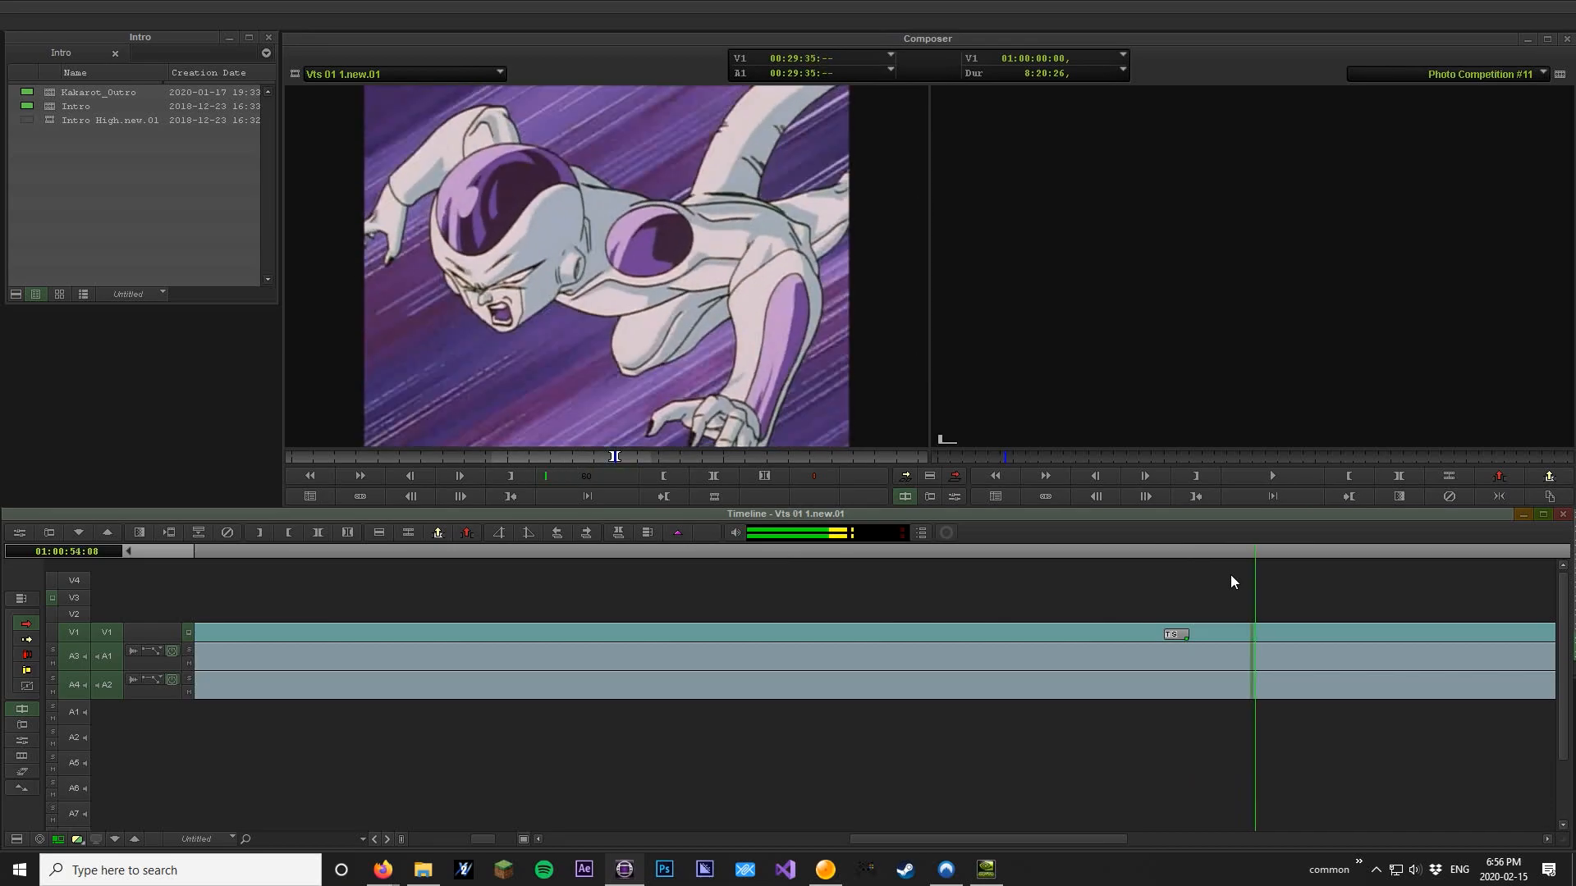
key(space)
key(space)
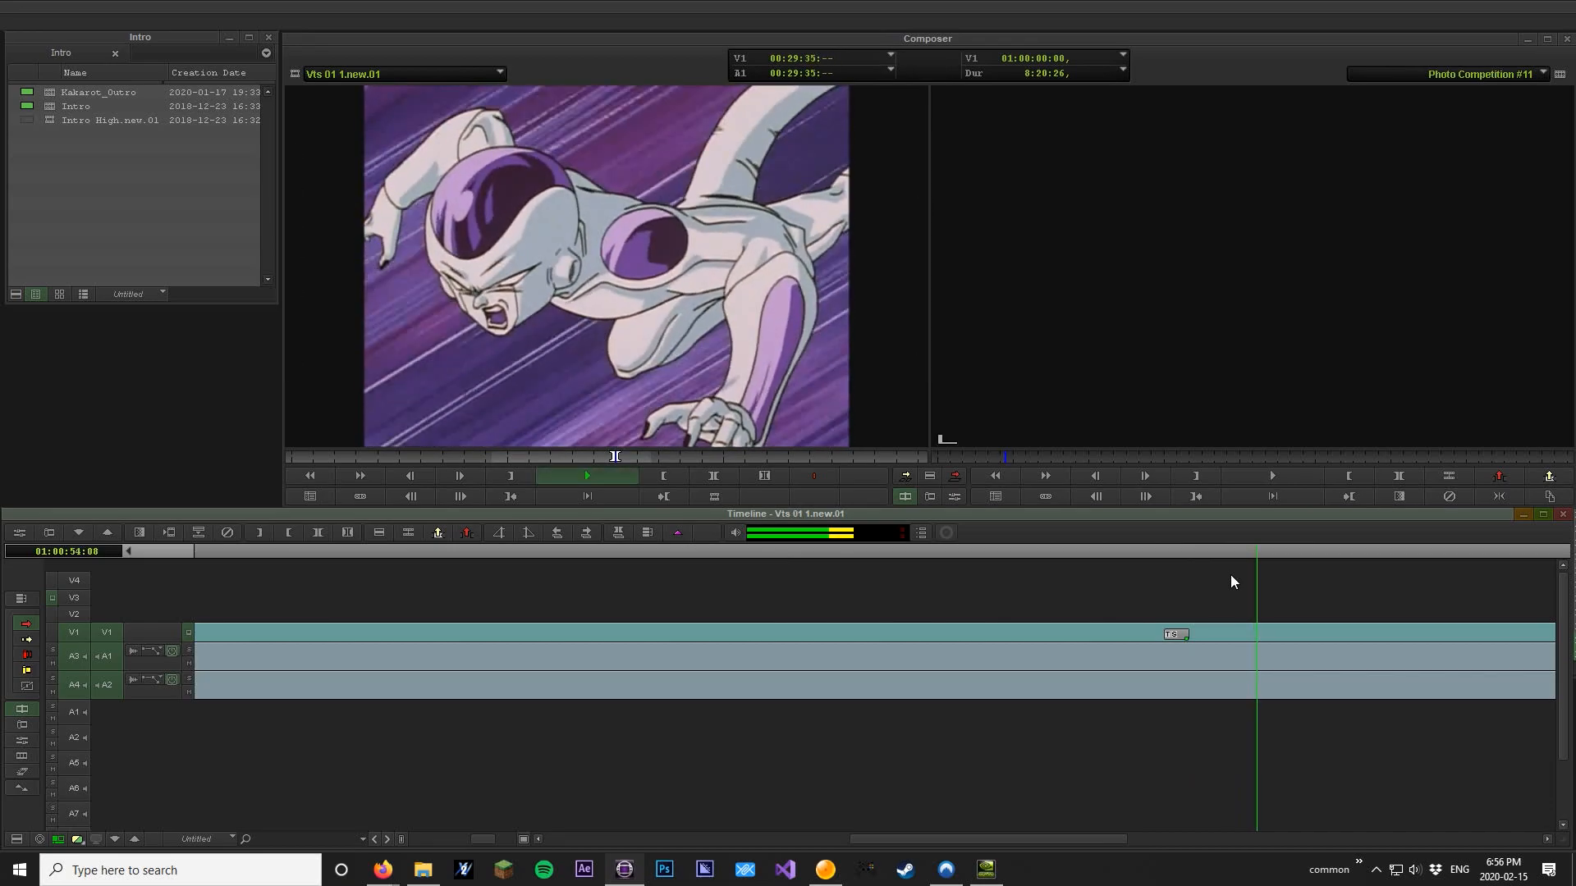
key(space)
key(o)
key(6)
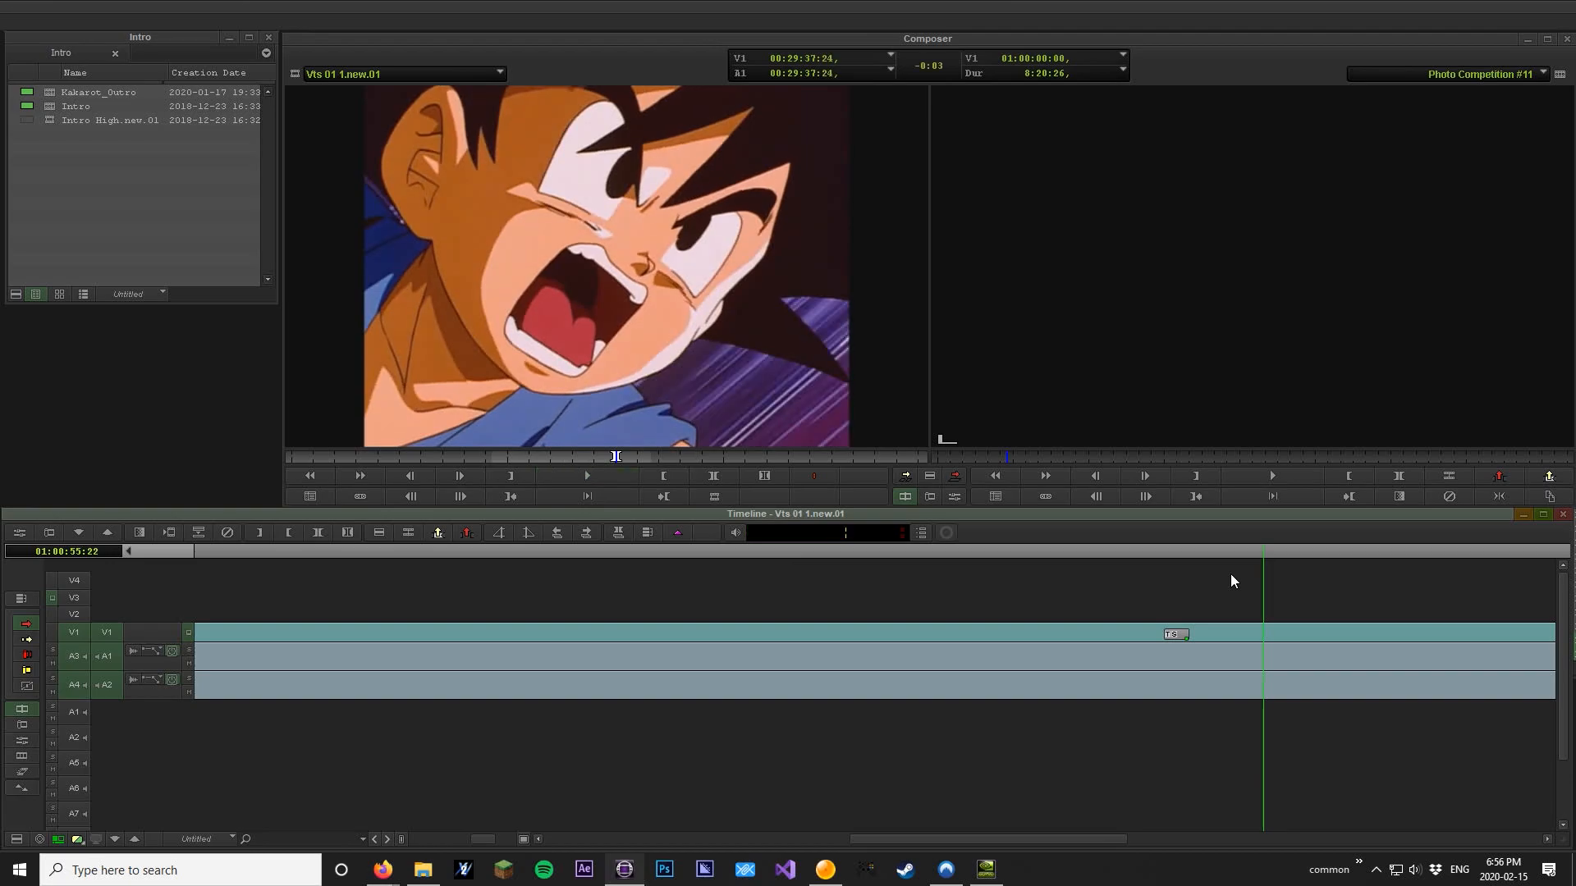
key(space)
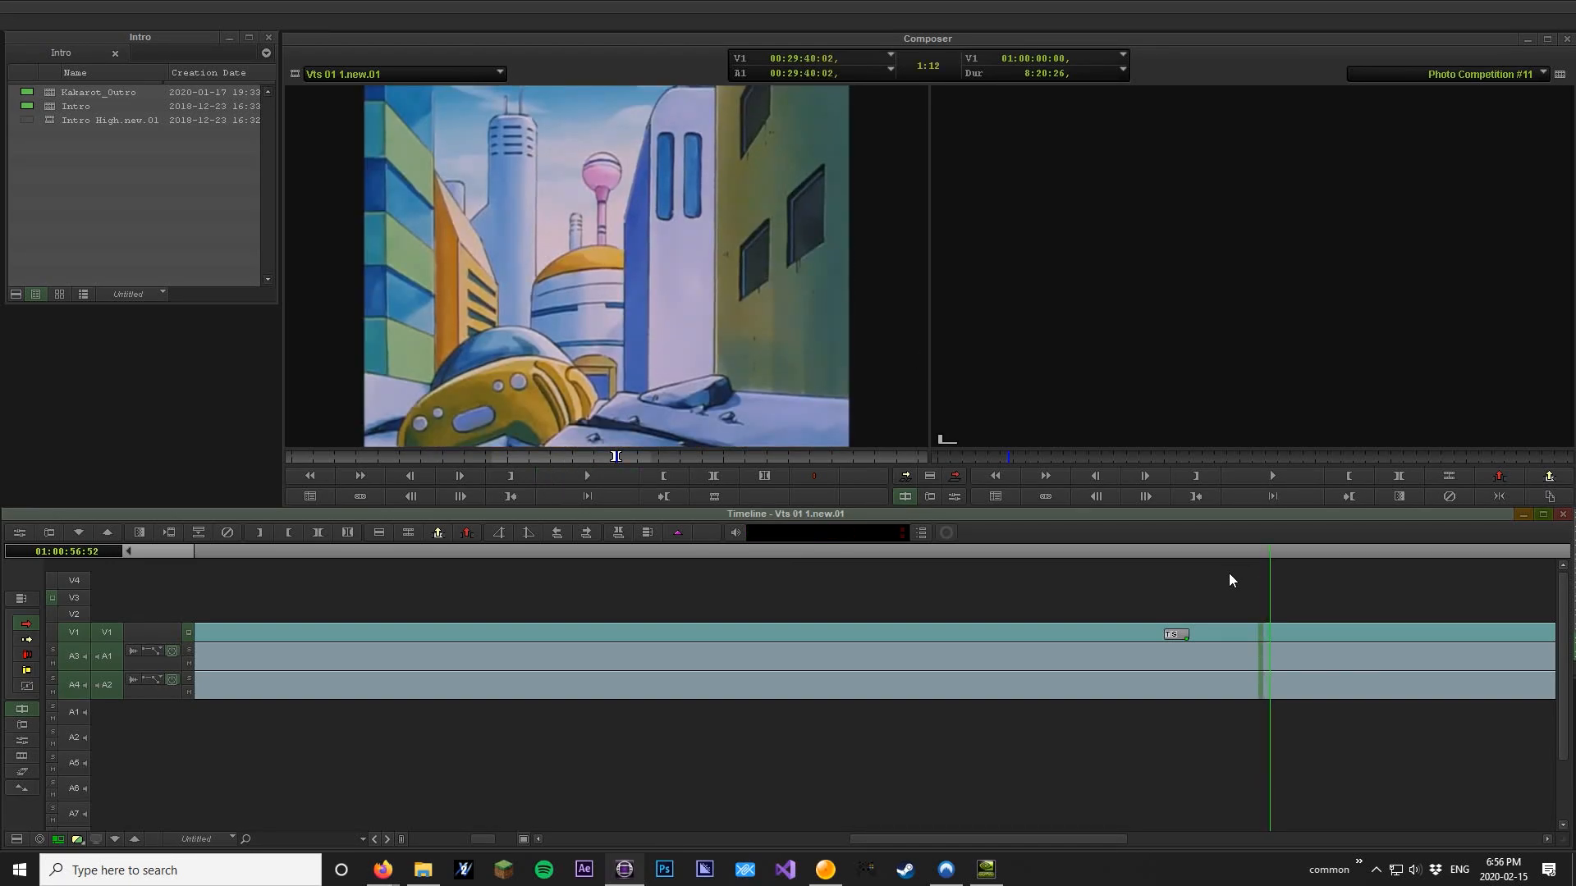
Find Frieza's attack at 00:31:03:10 and add this shot and a following one to the sequence from 01:00:56:52
drag(1285, 554, 1433, 554)
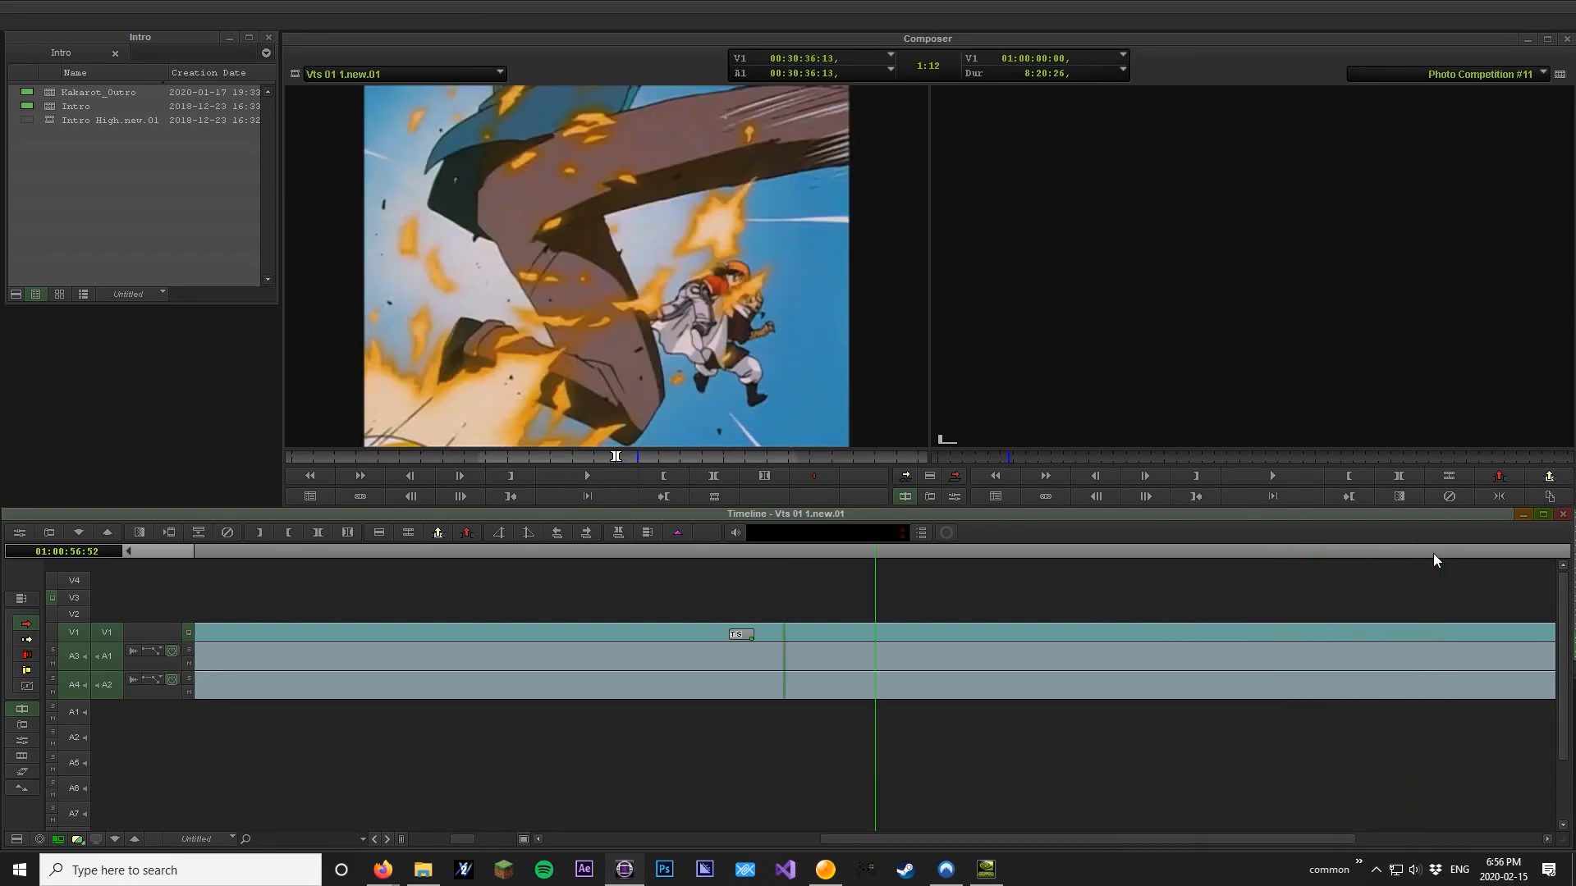
click(954, 559)
key(space)
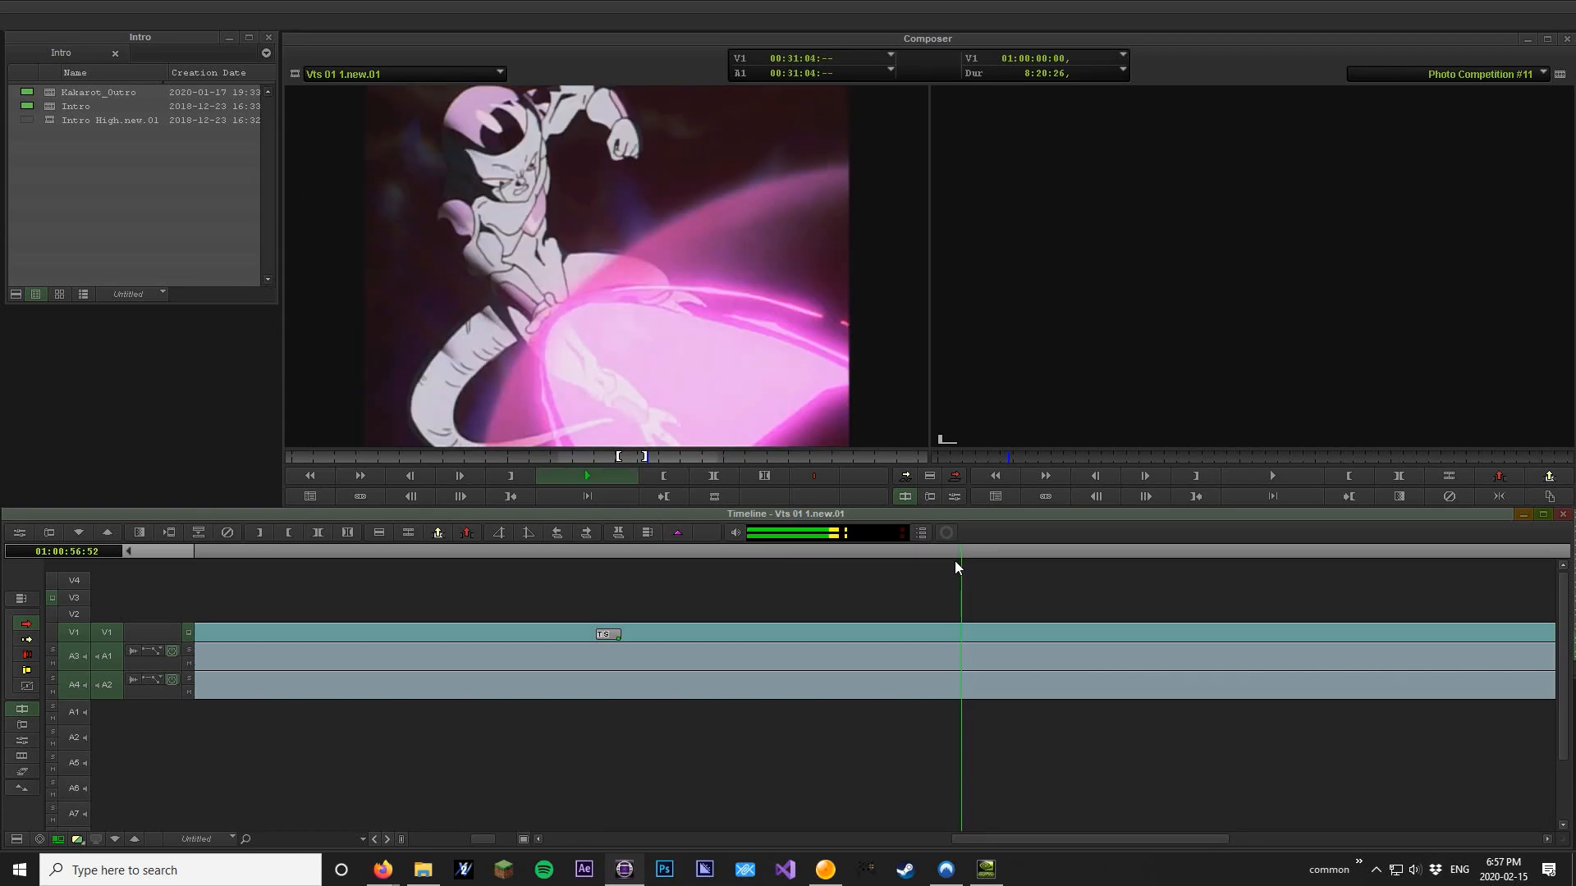
key(space)
key(j)
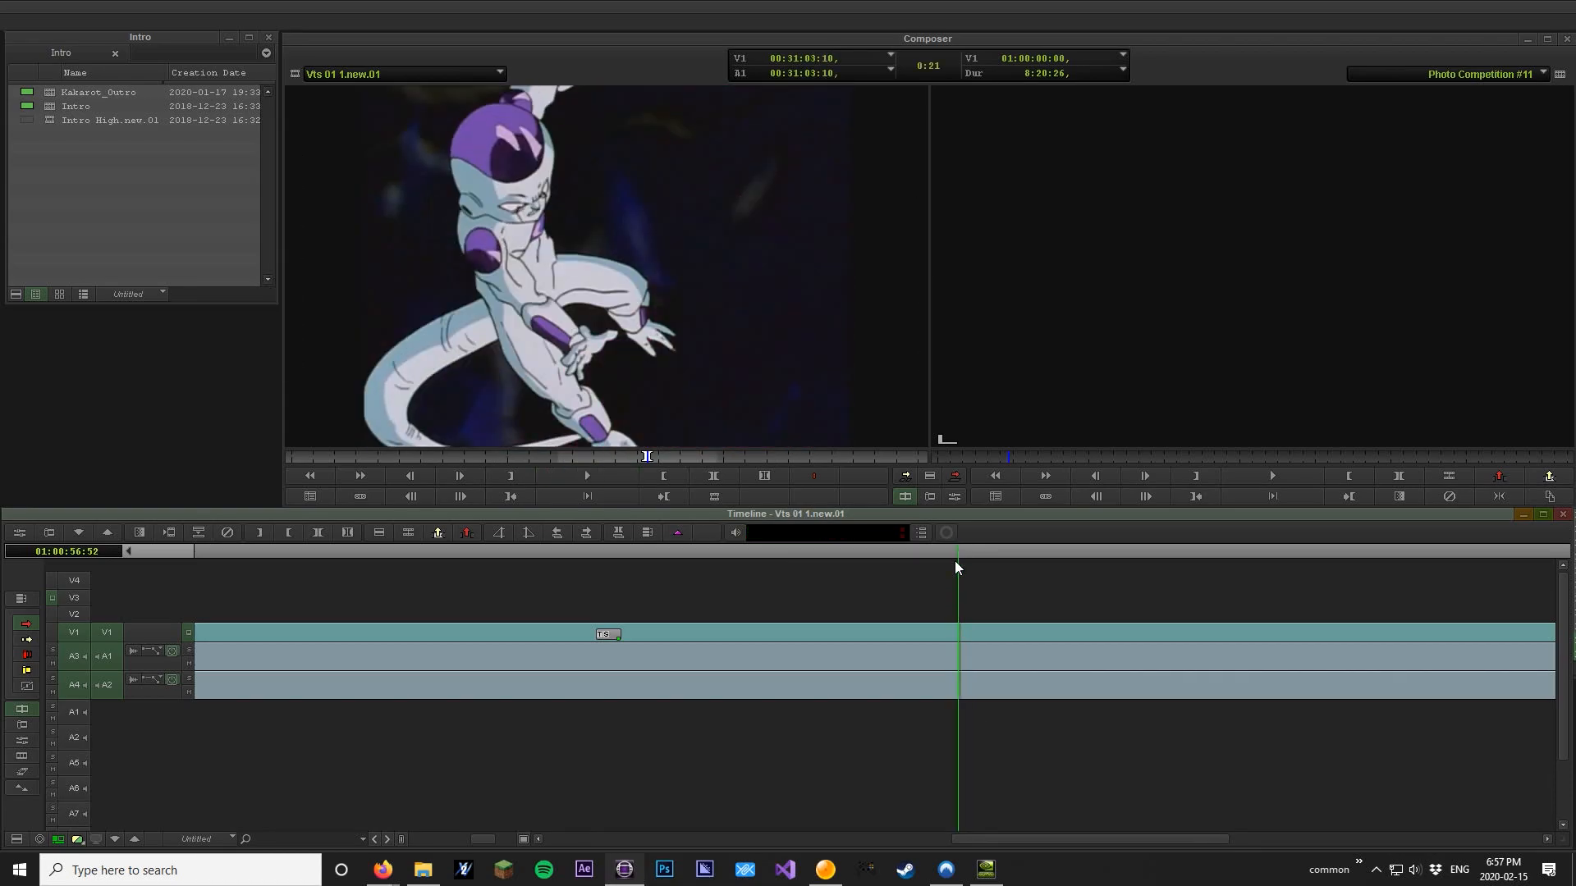
key(space)
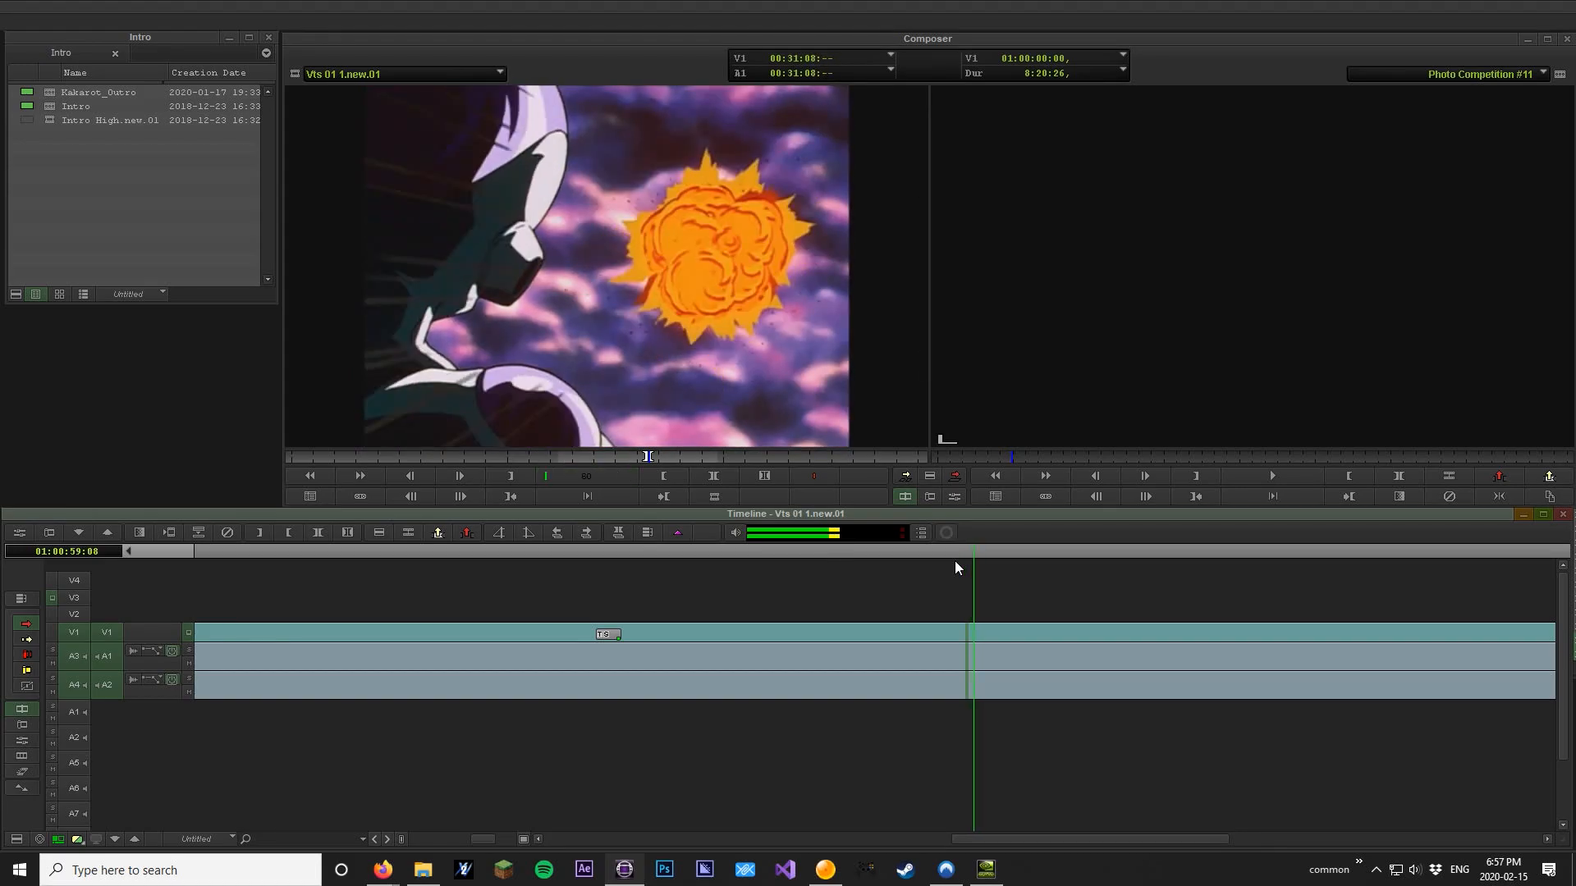
Mark the explosion shot behind Frieza from about 00:31:07:22 to 00:31:09:09 and add it to the sequence at 01:00:59:08
key(space)
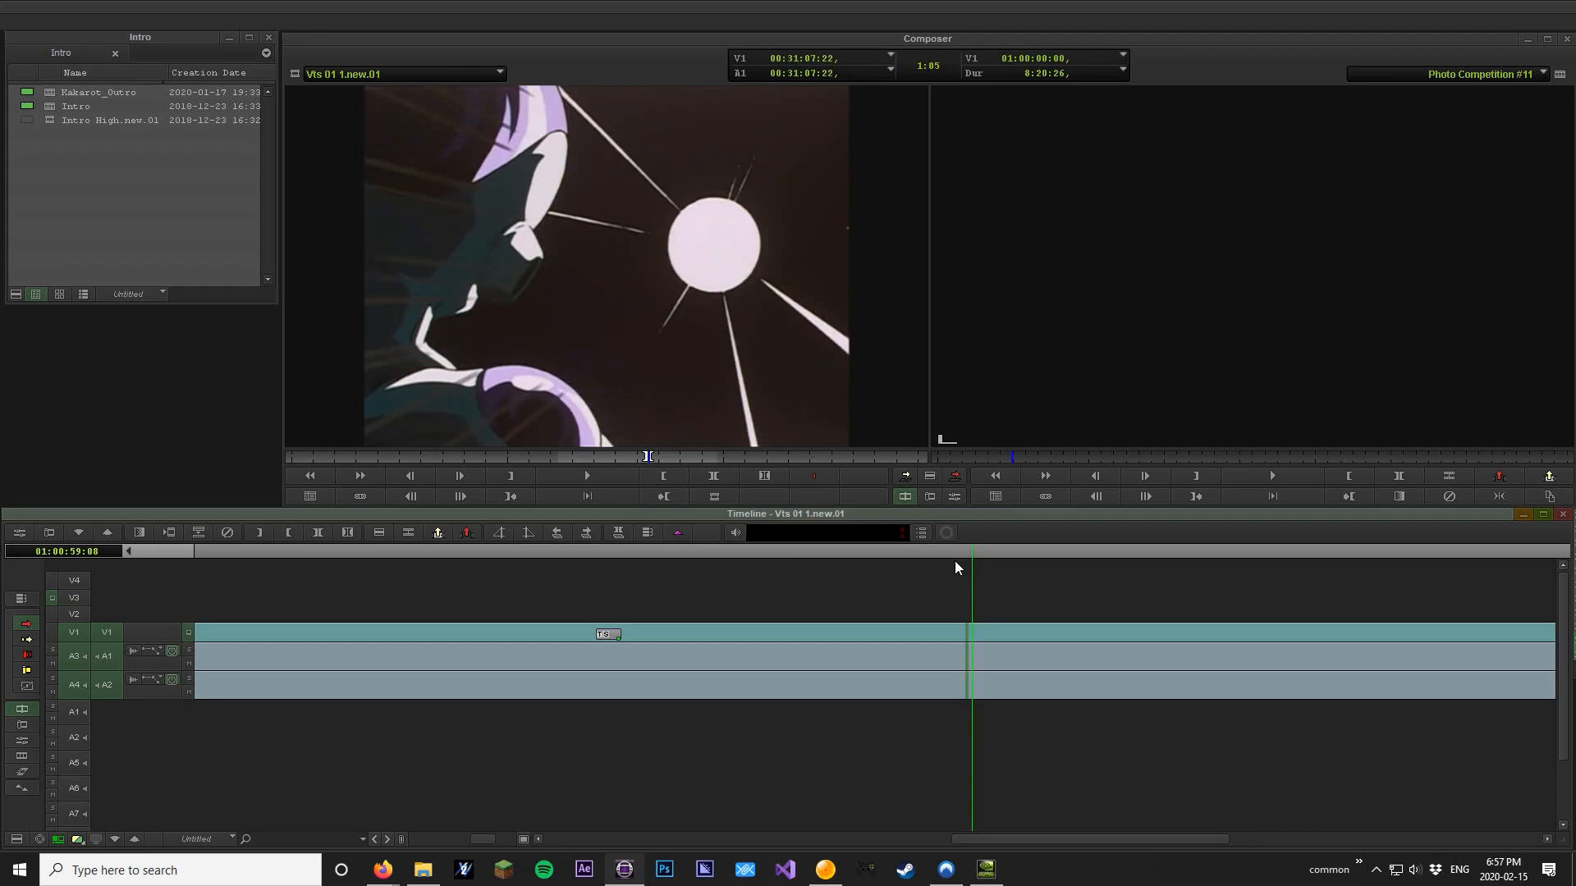
key(Left)
key(Right)
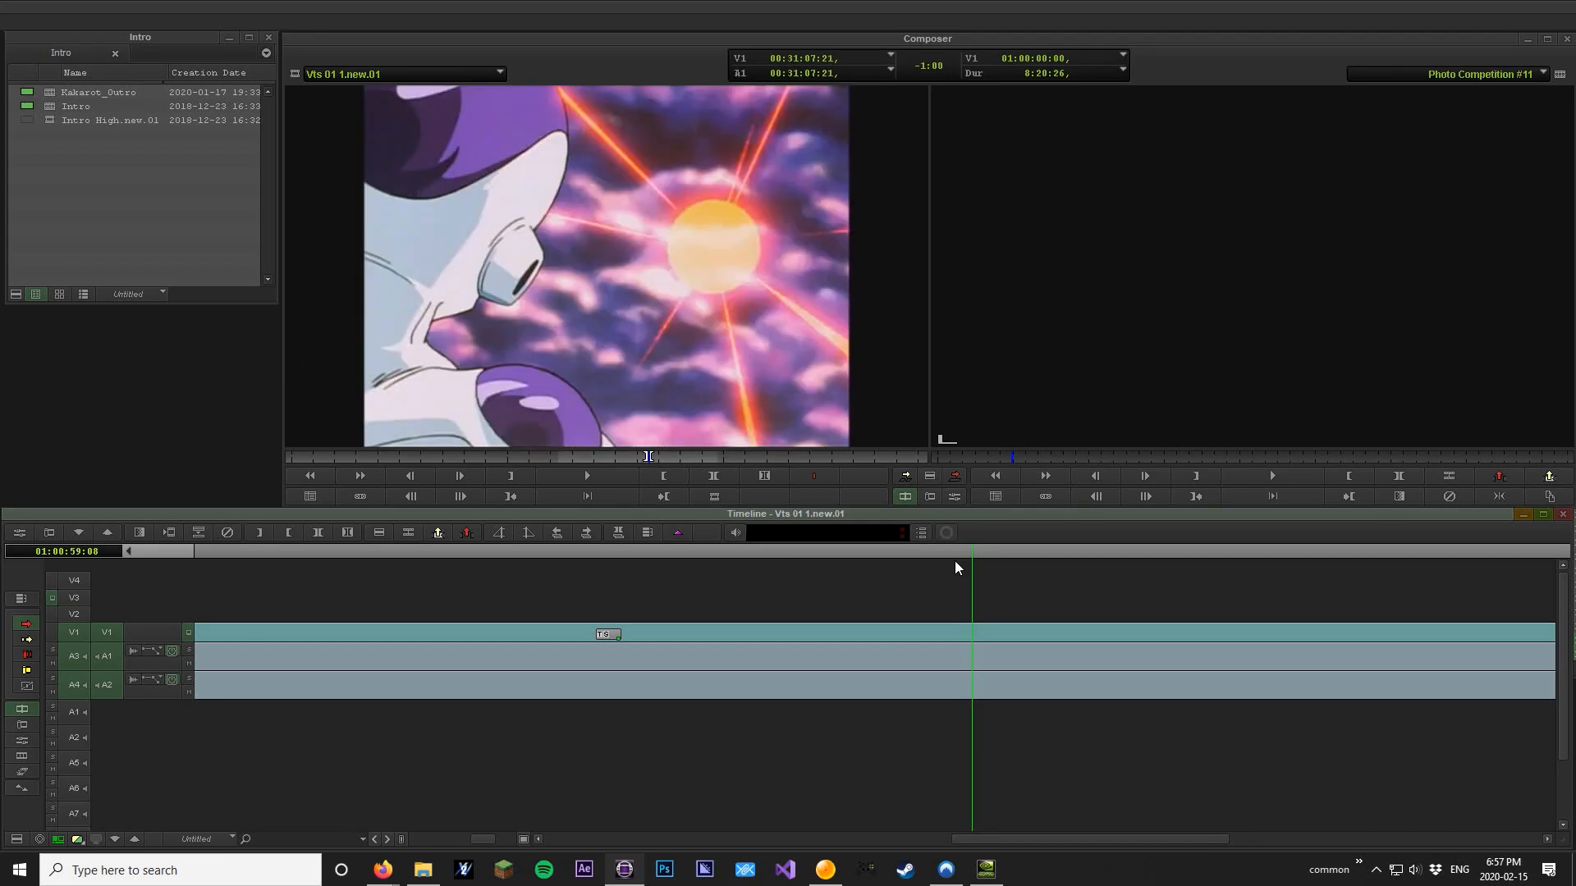
key(space)
key(space)
key(Left)
key(Left)
key(Left)
key(Left)
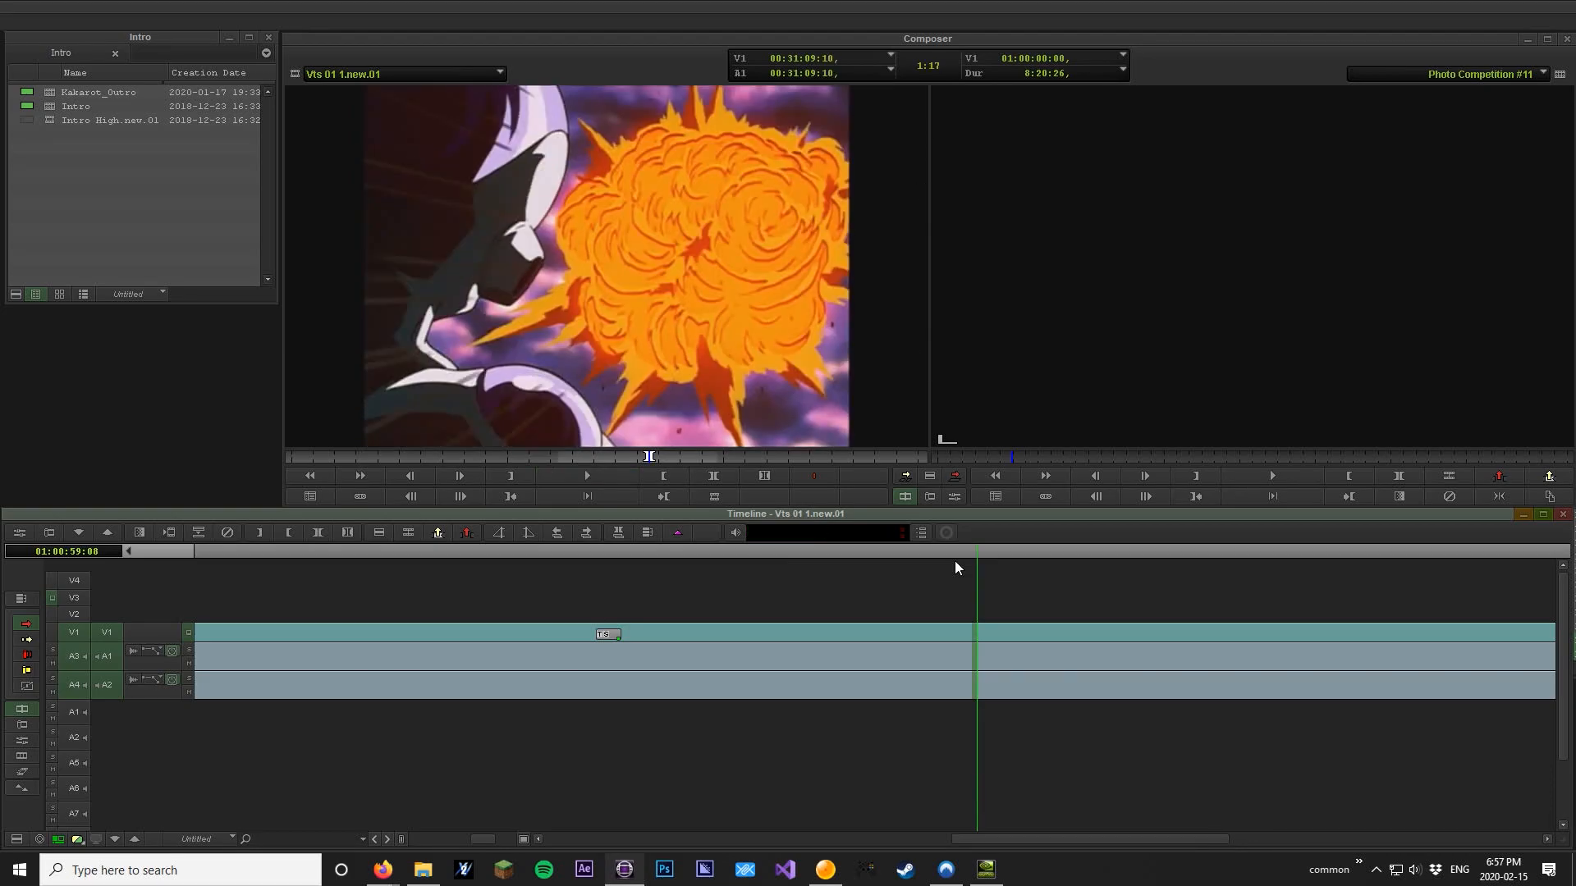
key(Escape)
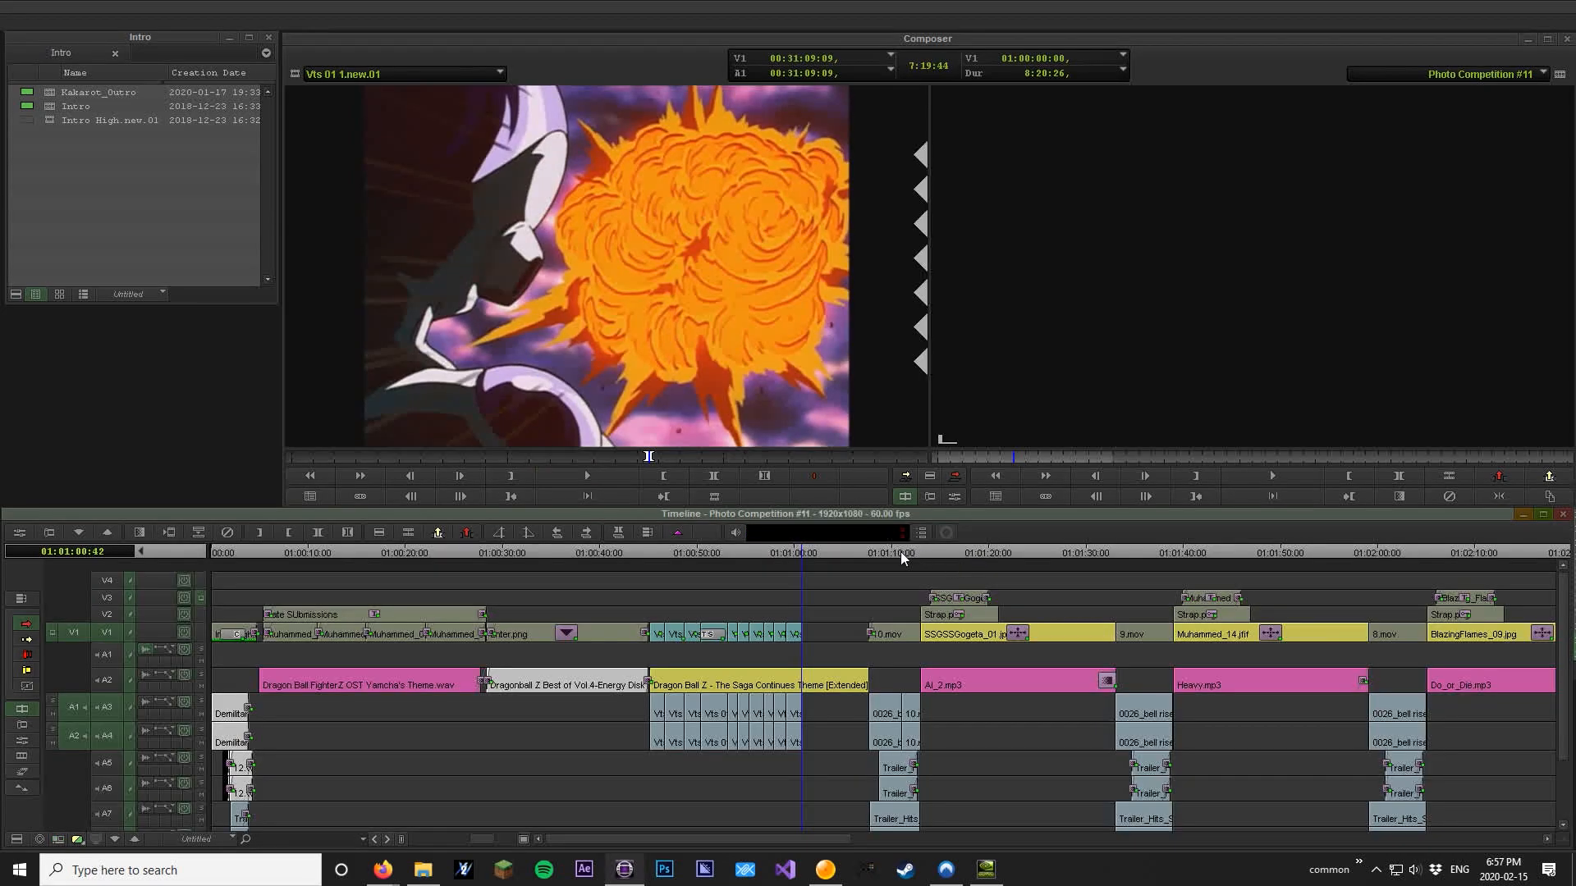
Mark the shot of Goku surfing on the glowing disc from about 00:32:19 and add it to the sequence at 01:01:00:42
key(Escape)
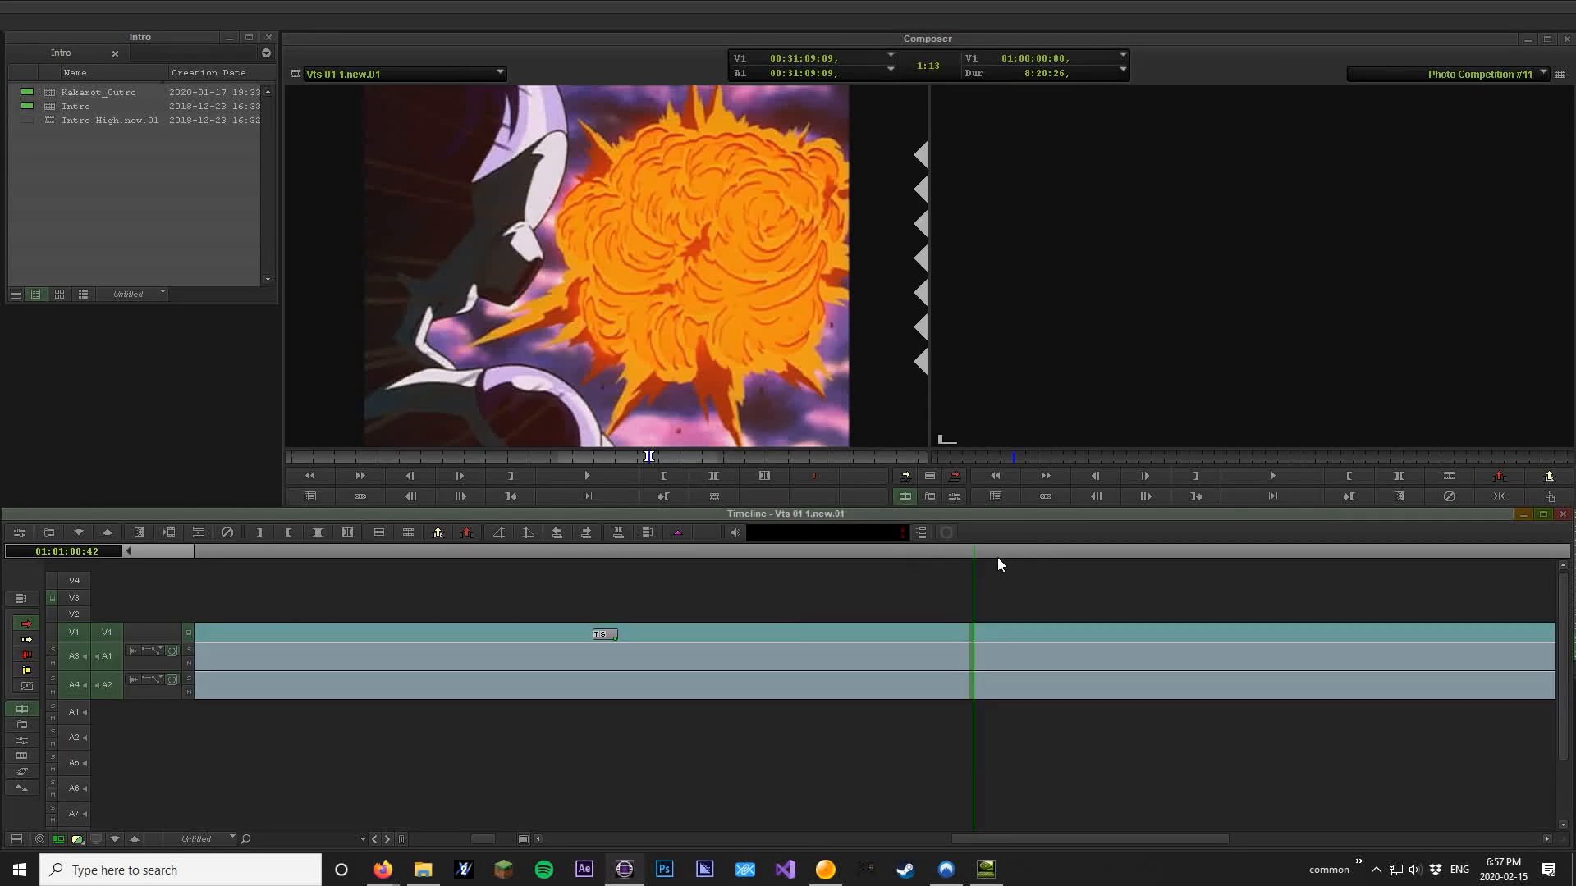
key(space)
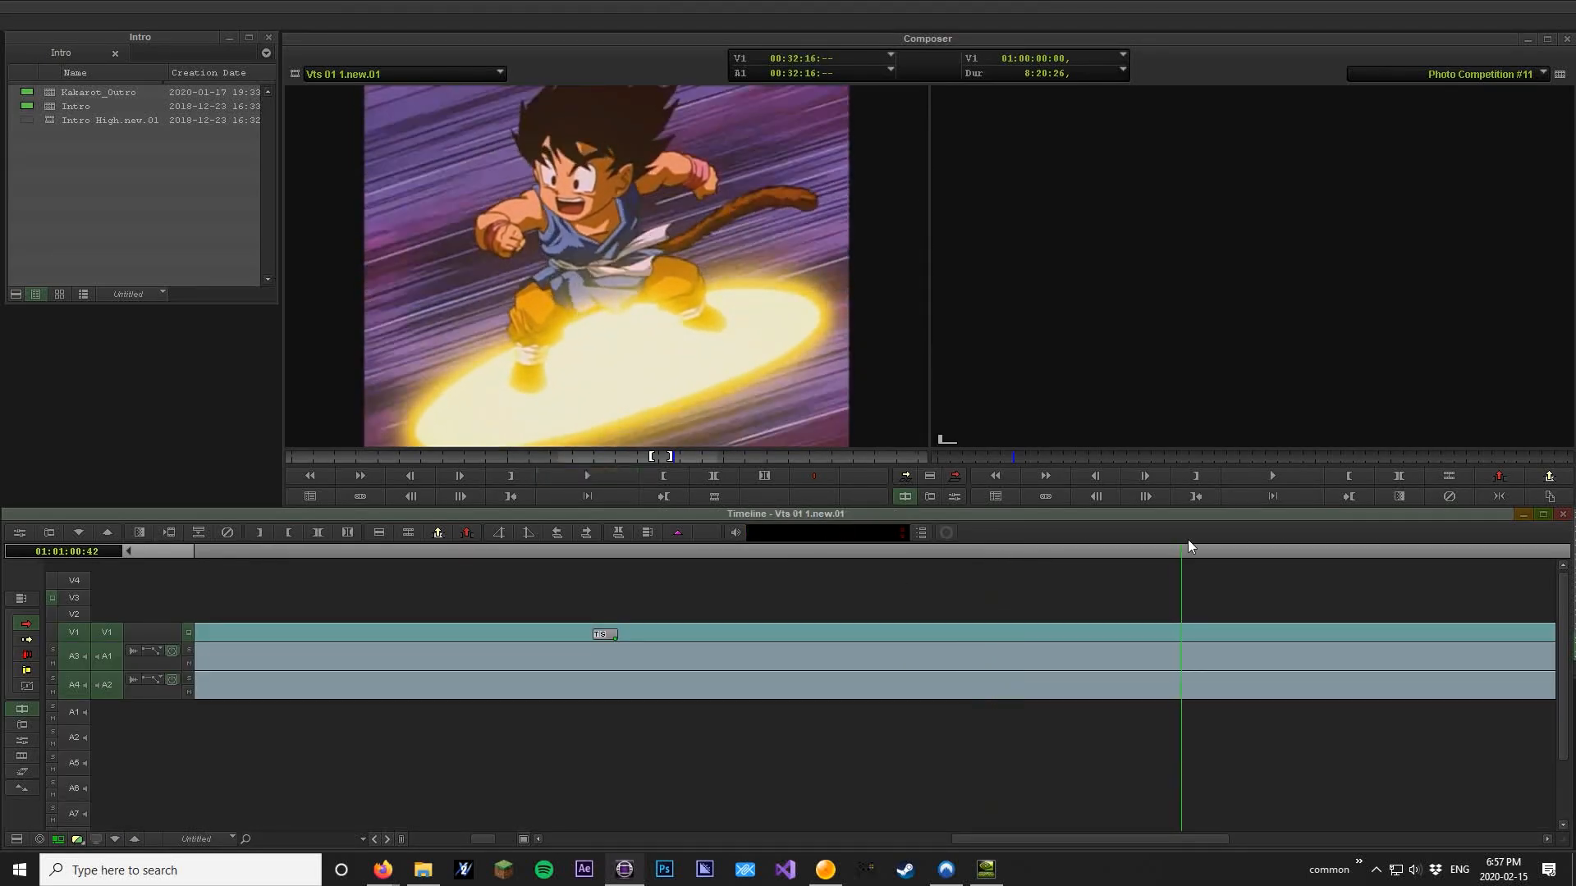
key(space)
key(space)
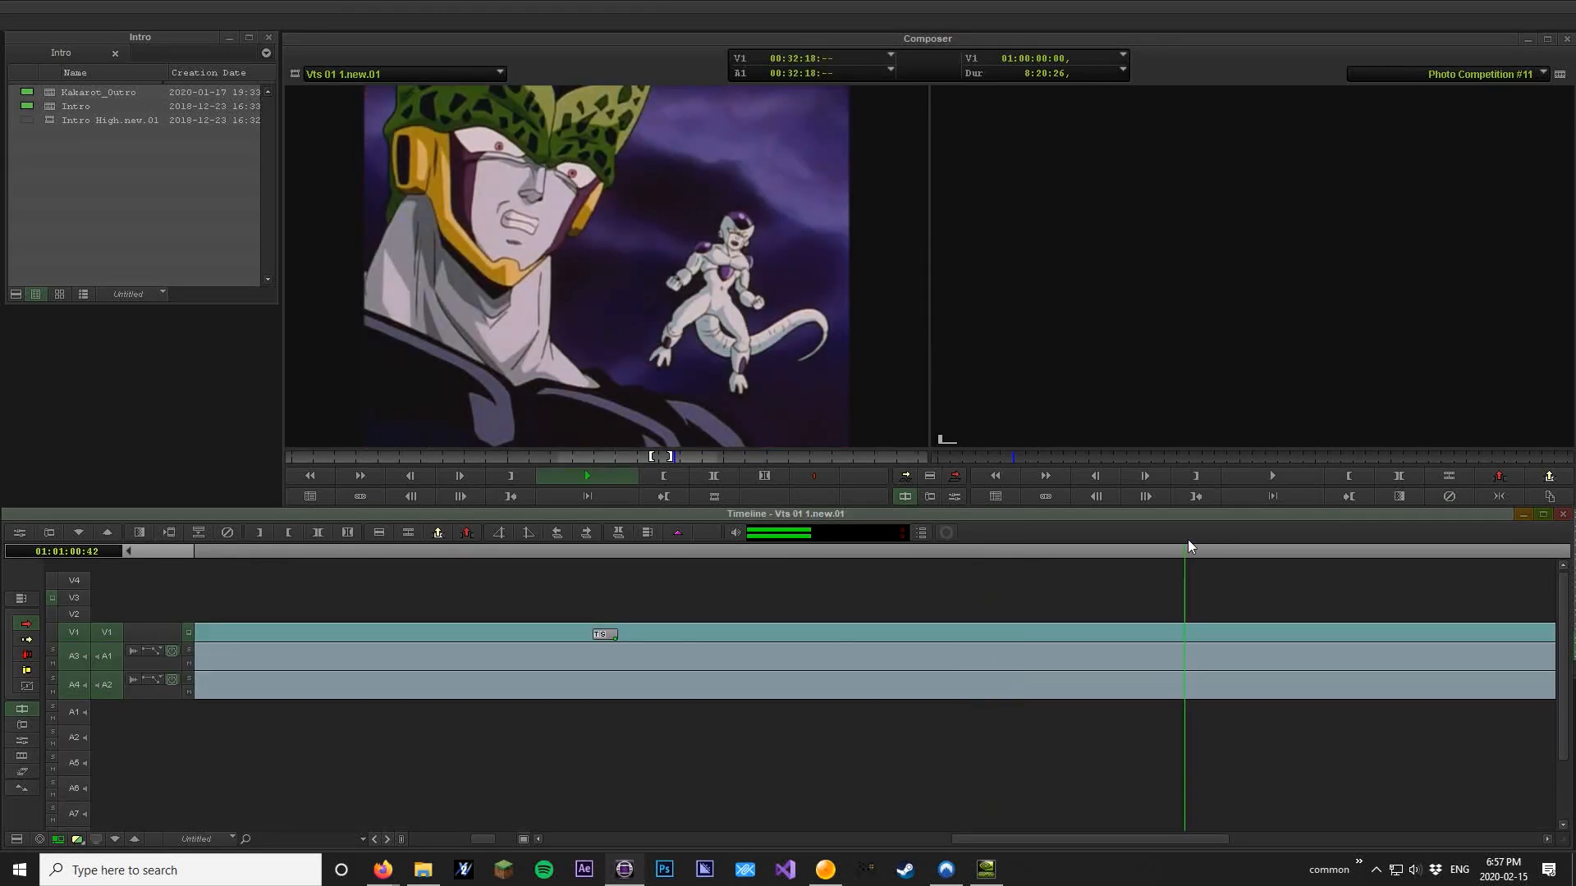
key(space)
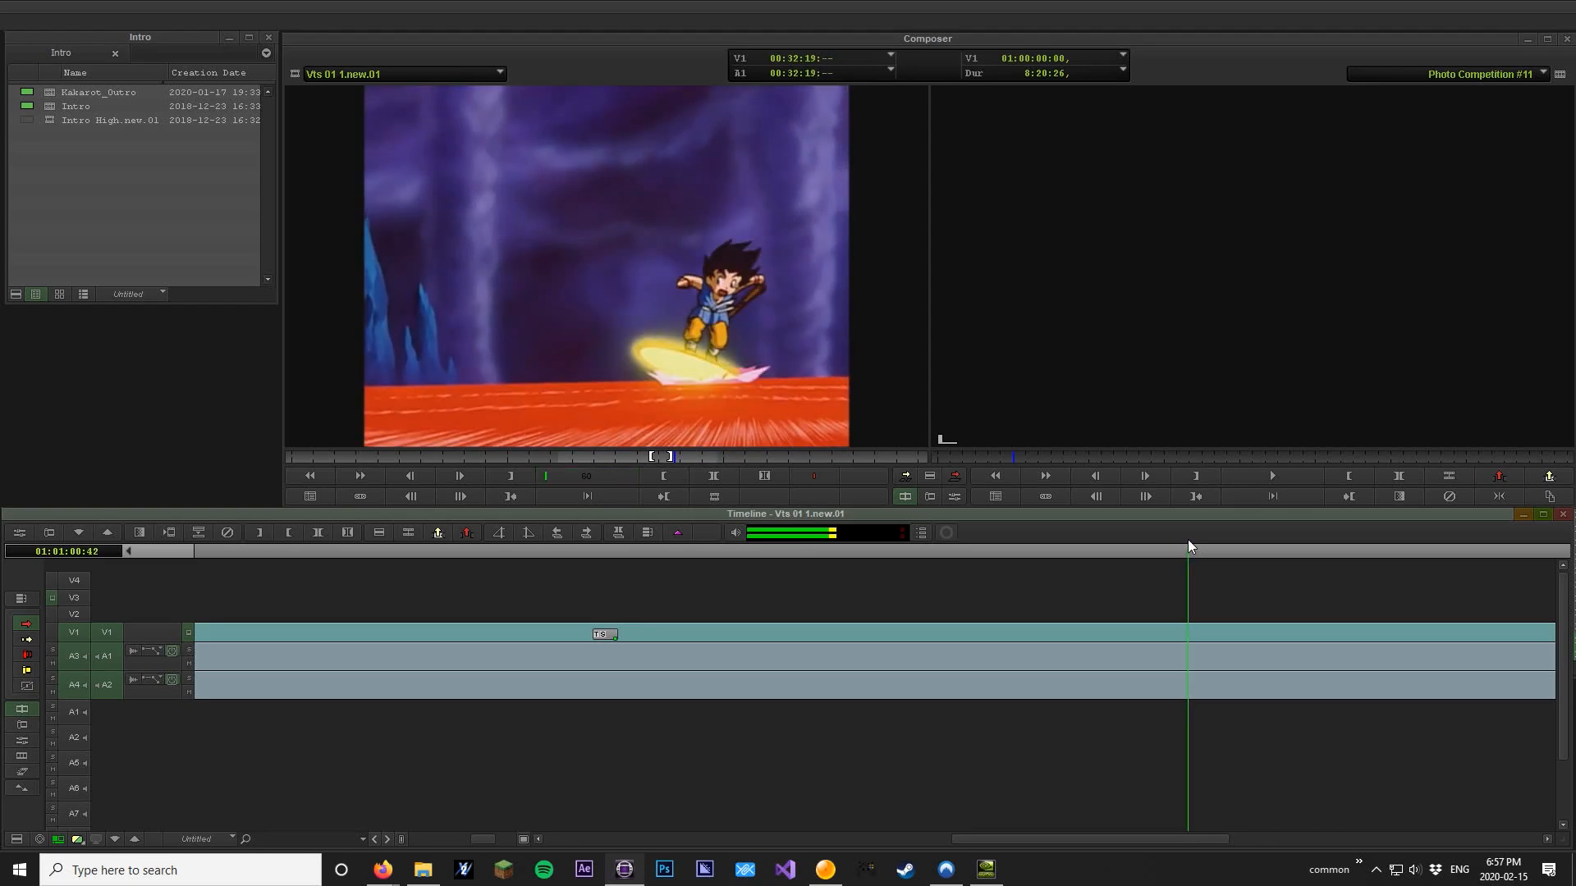
key(space)
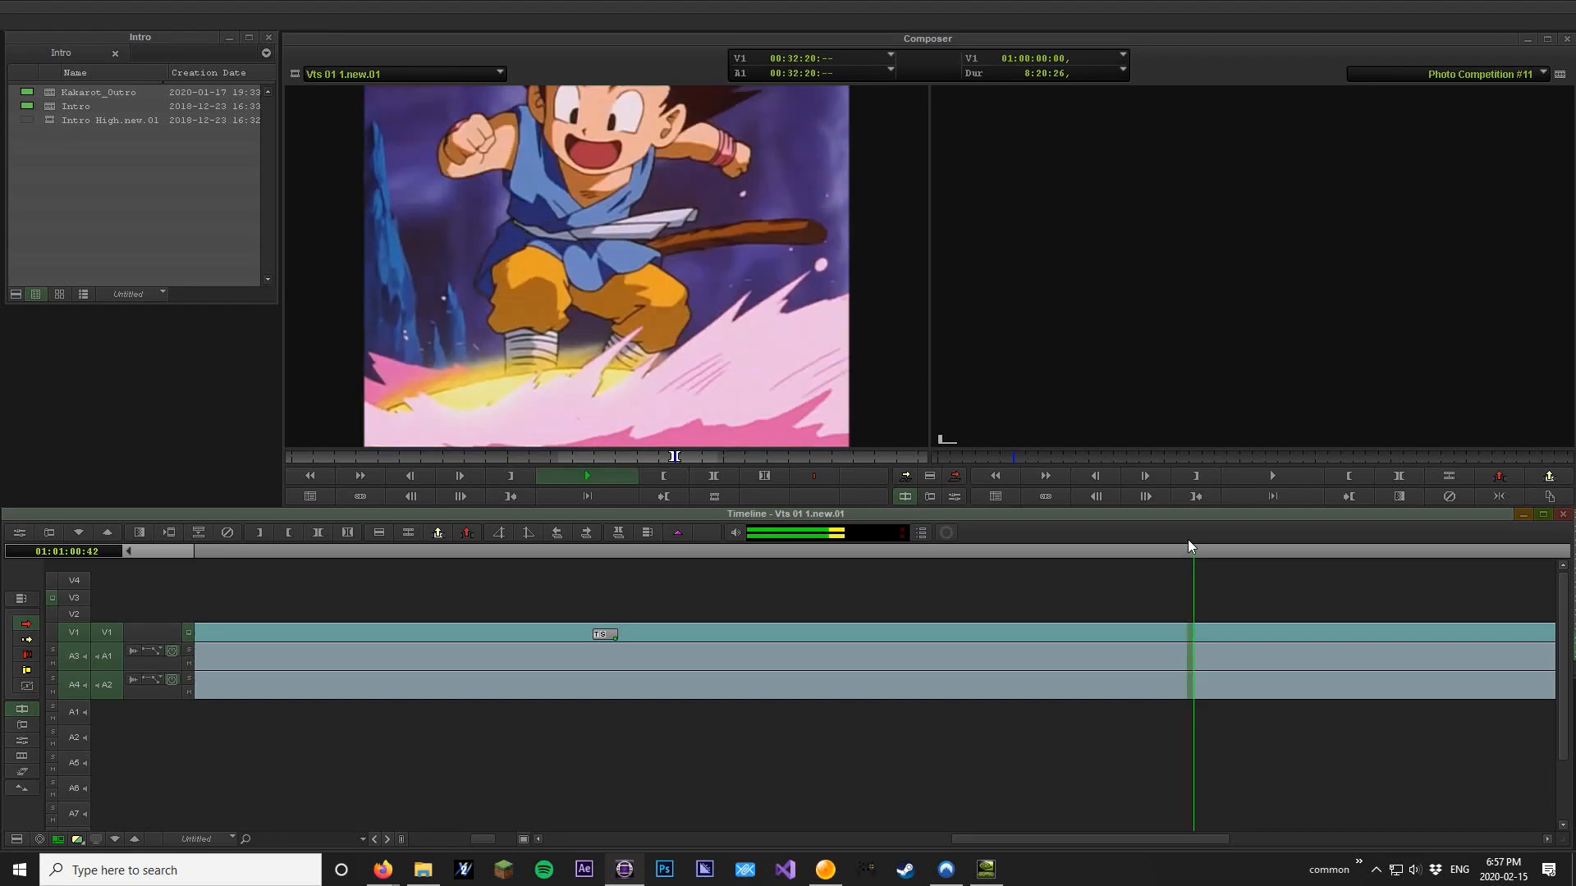
key(space)
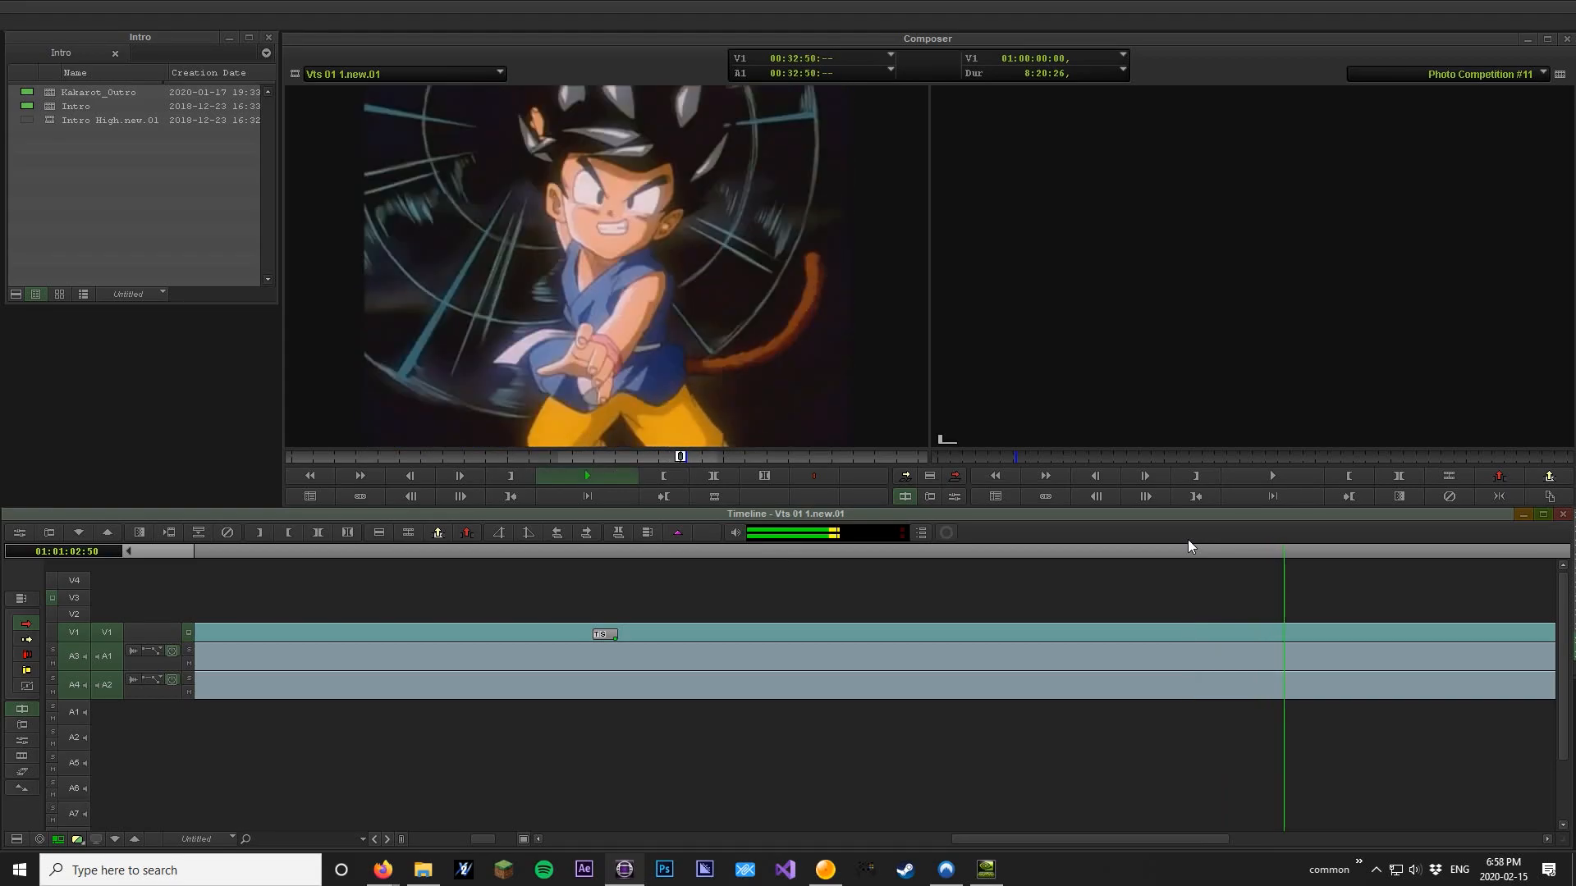
Mark Cell's energy beam shot from about 00:32:46 to 00:32:48:04 and add it to the sequence at 01:01:02:50
key(j)
key(j)
key(j)
key(j)
key(space)
key(space)
key(j)
key(j)
key(j)
key(j)
key(space)
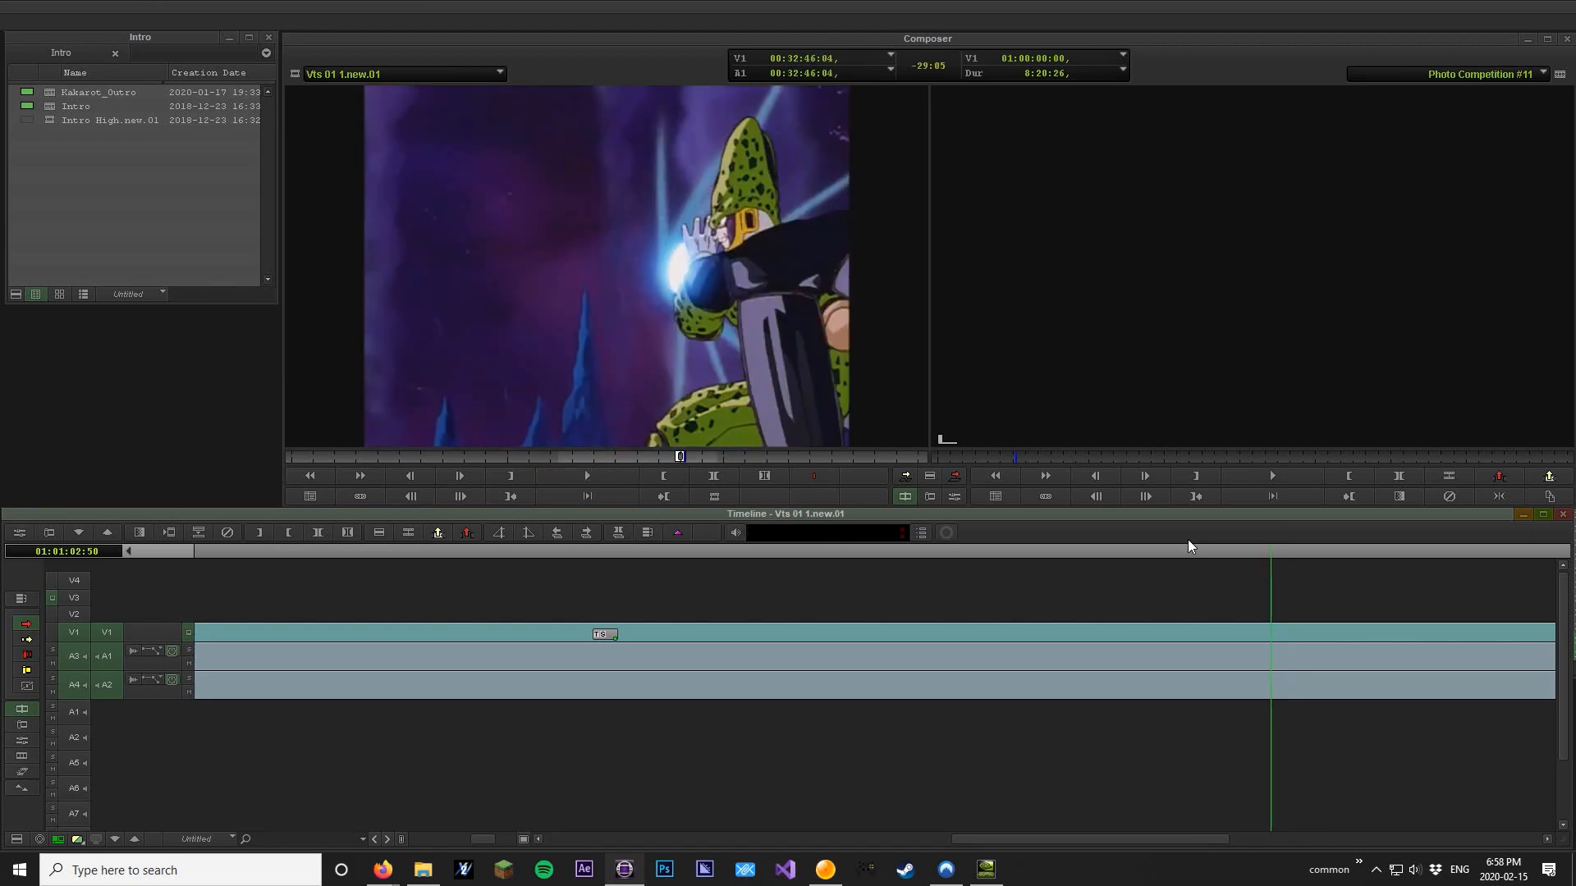
key(space)
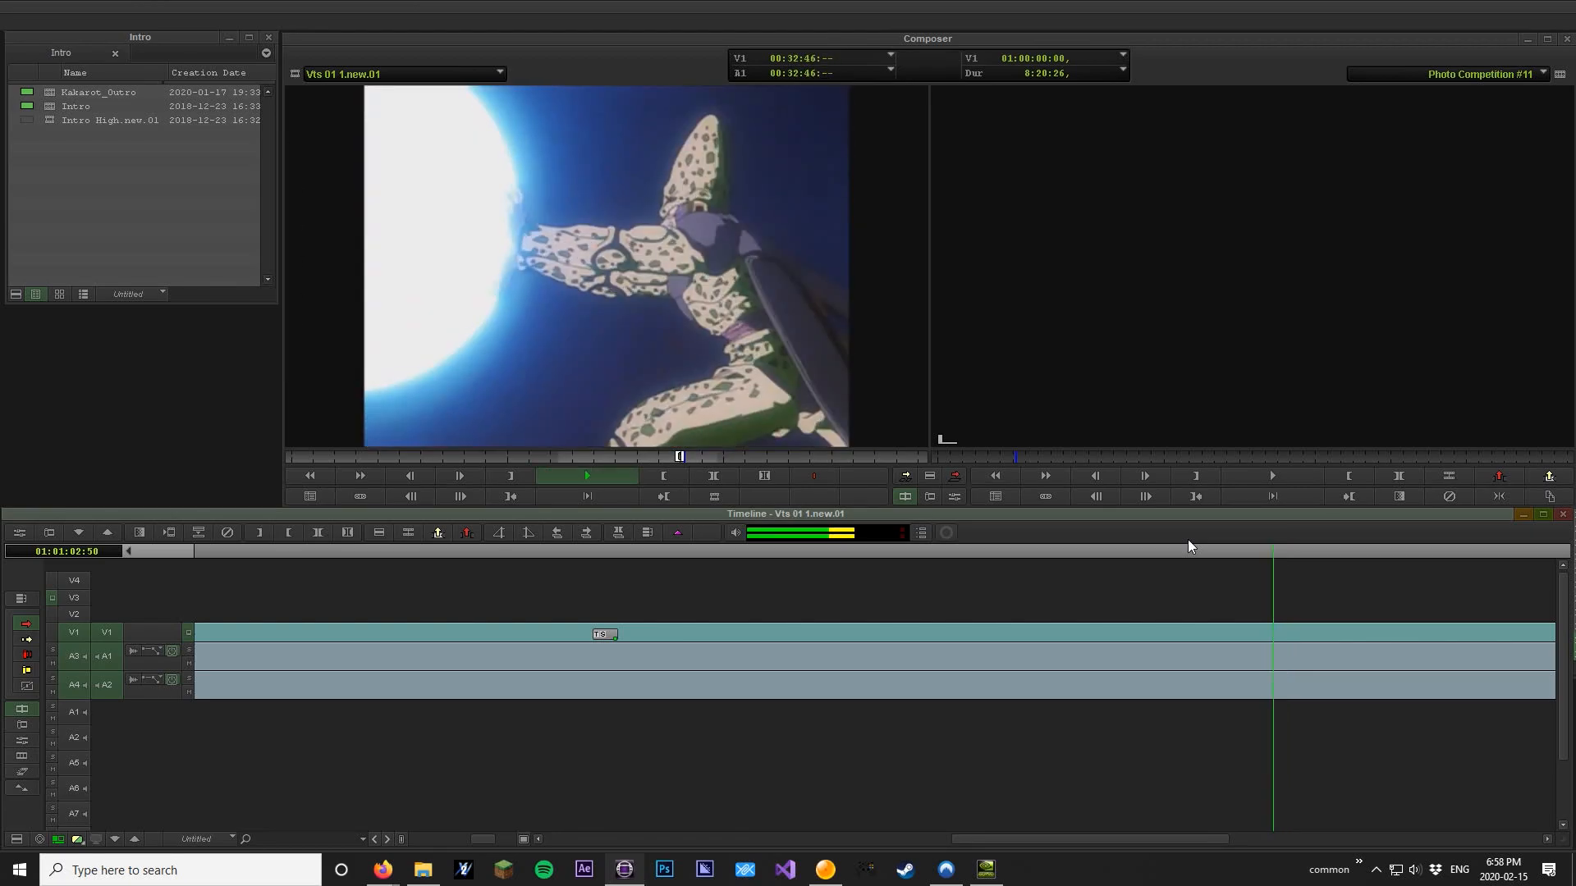
key(space)
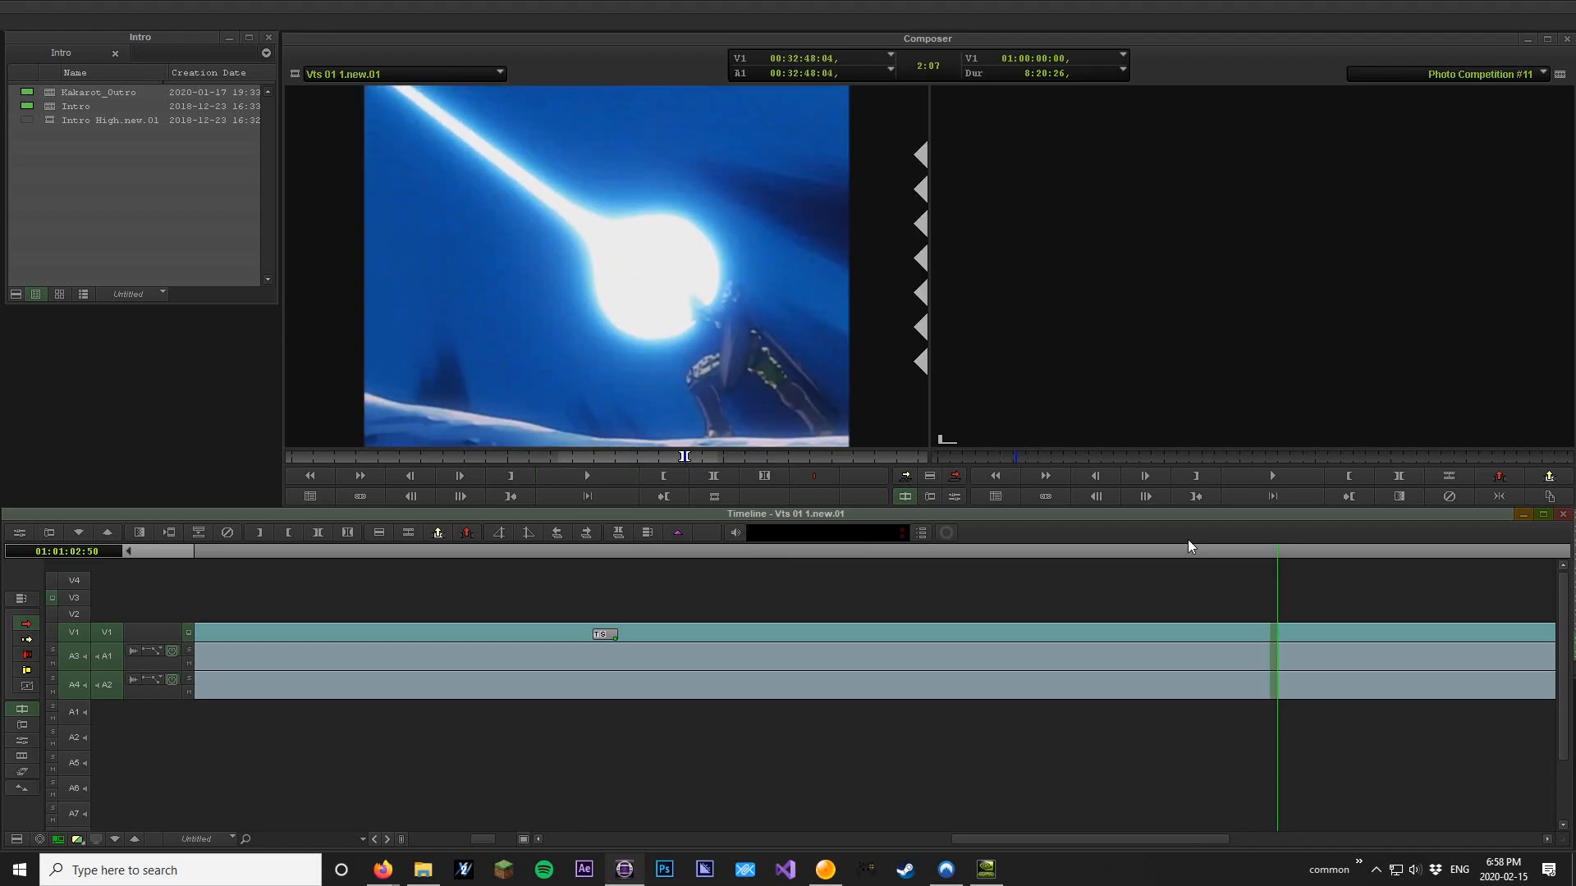
Find Goku's beam-blocking shot on the glowing disc, ending at about 00:32:52:24 in the source
key(space)
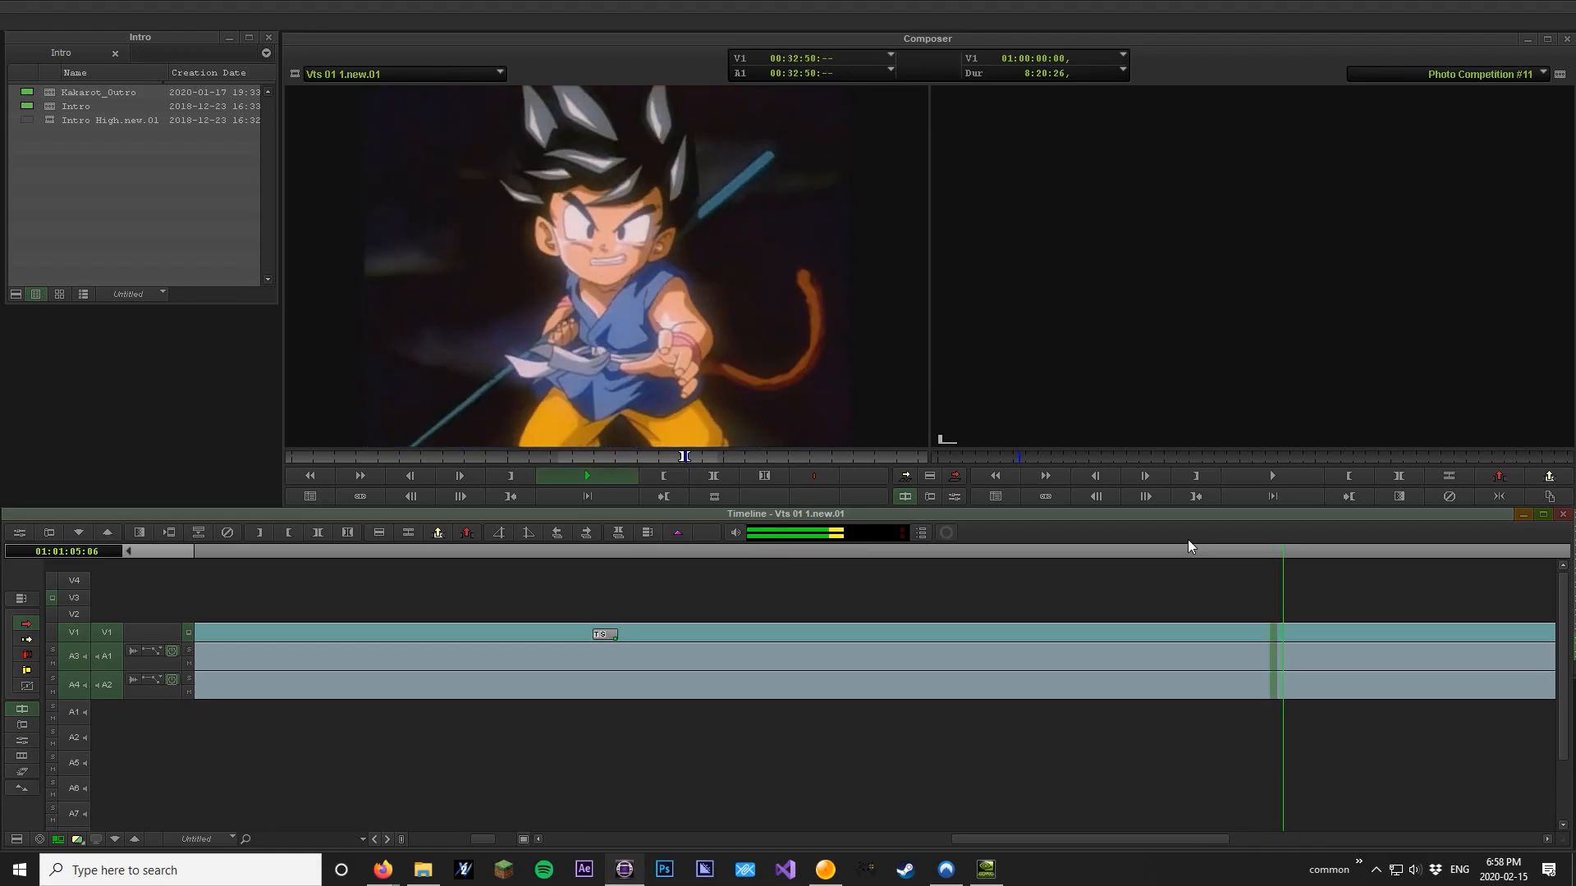
key(space)
key(space)
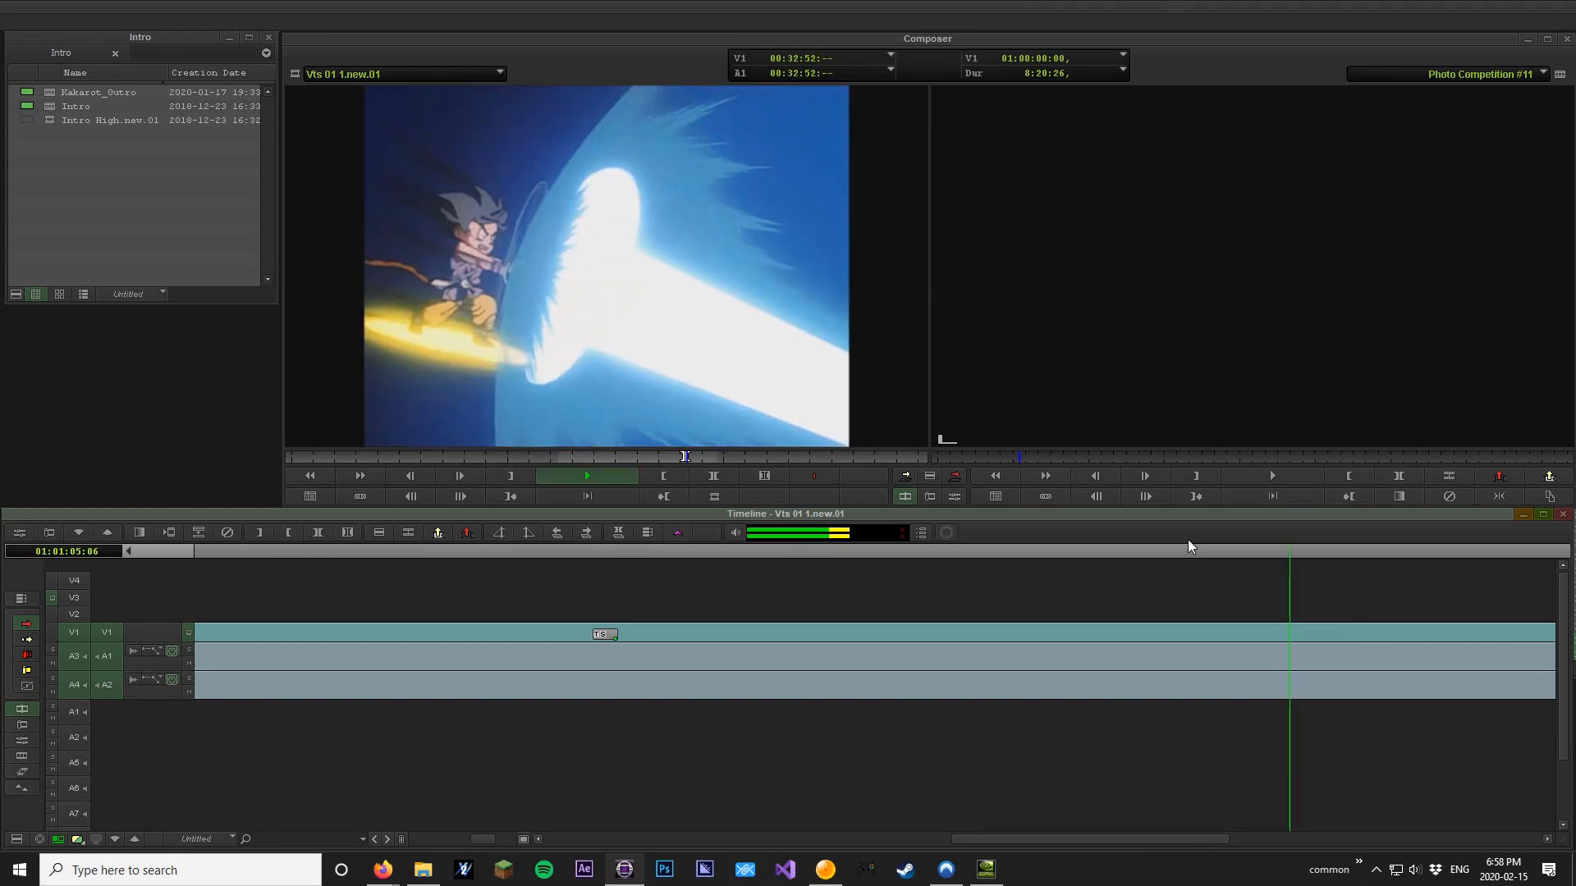
key(space)
key(Escape)
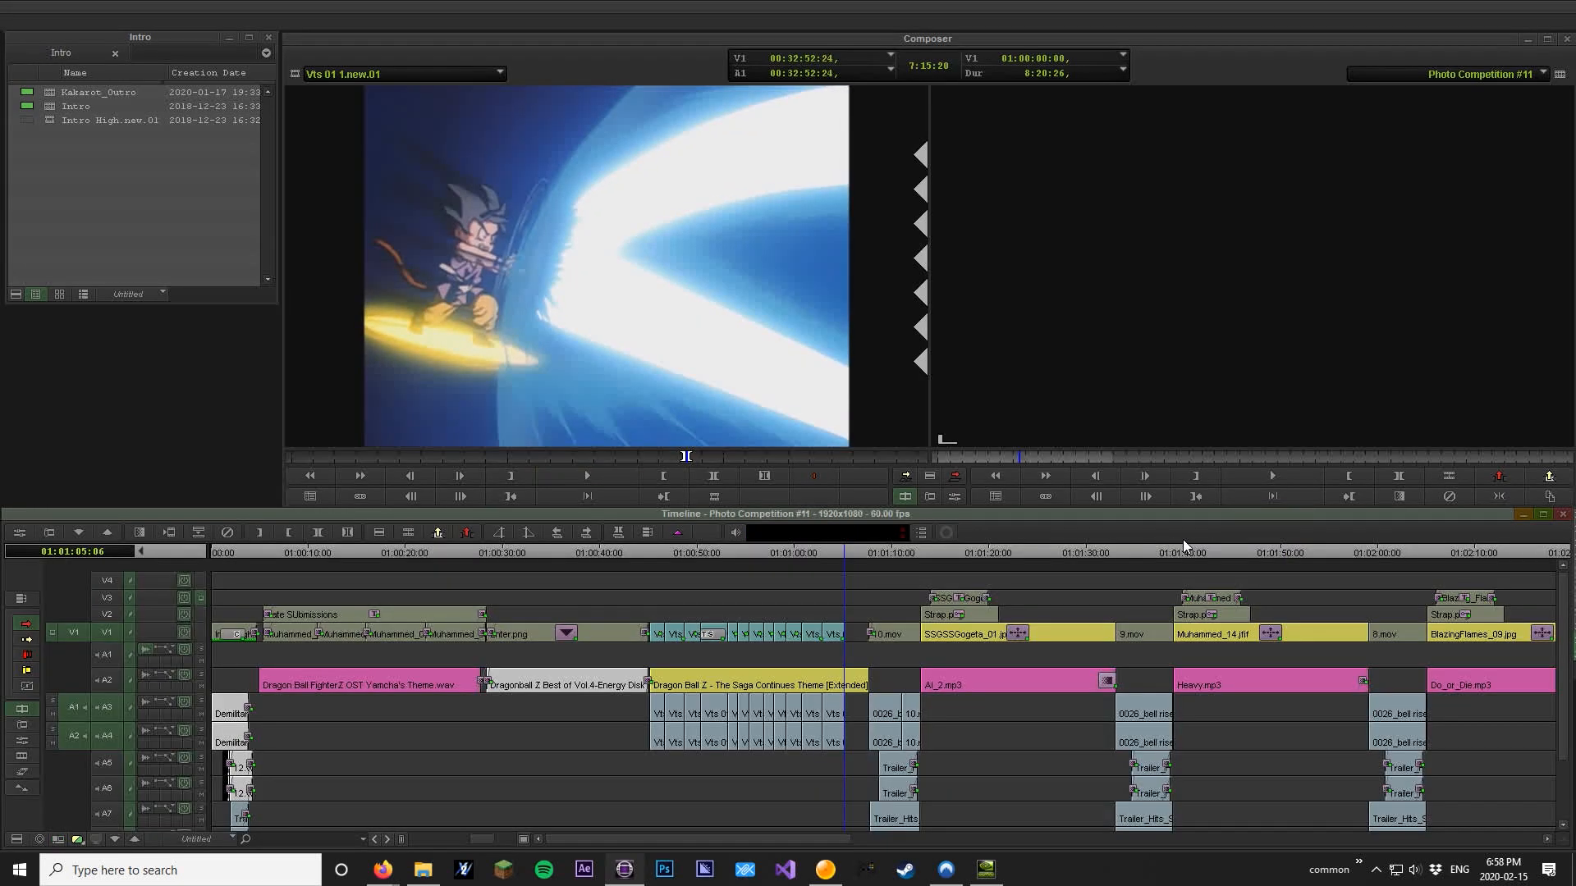
Mark the sequence's remaining gap from 01:01:05:06 to 01:01:07:40 and fill it with Goku's beam-blocking shot
click(744, 382)
click(1041, 414)
key(i)
drag(851, 552, 891, 546)
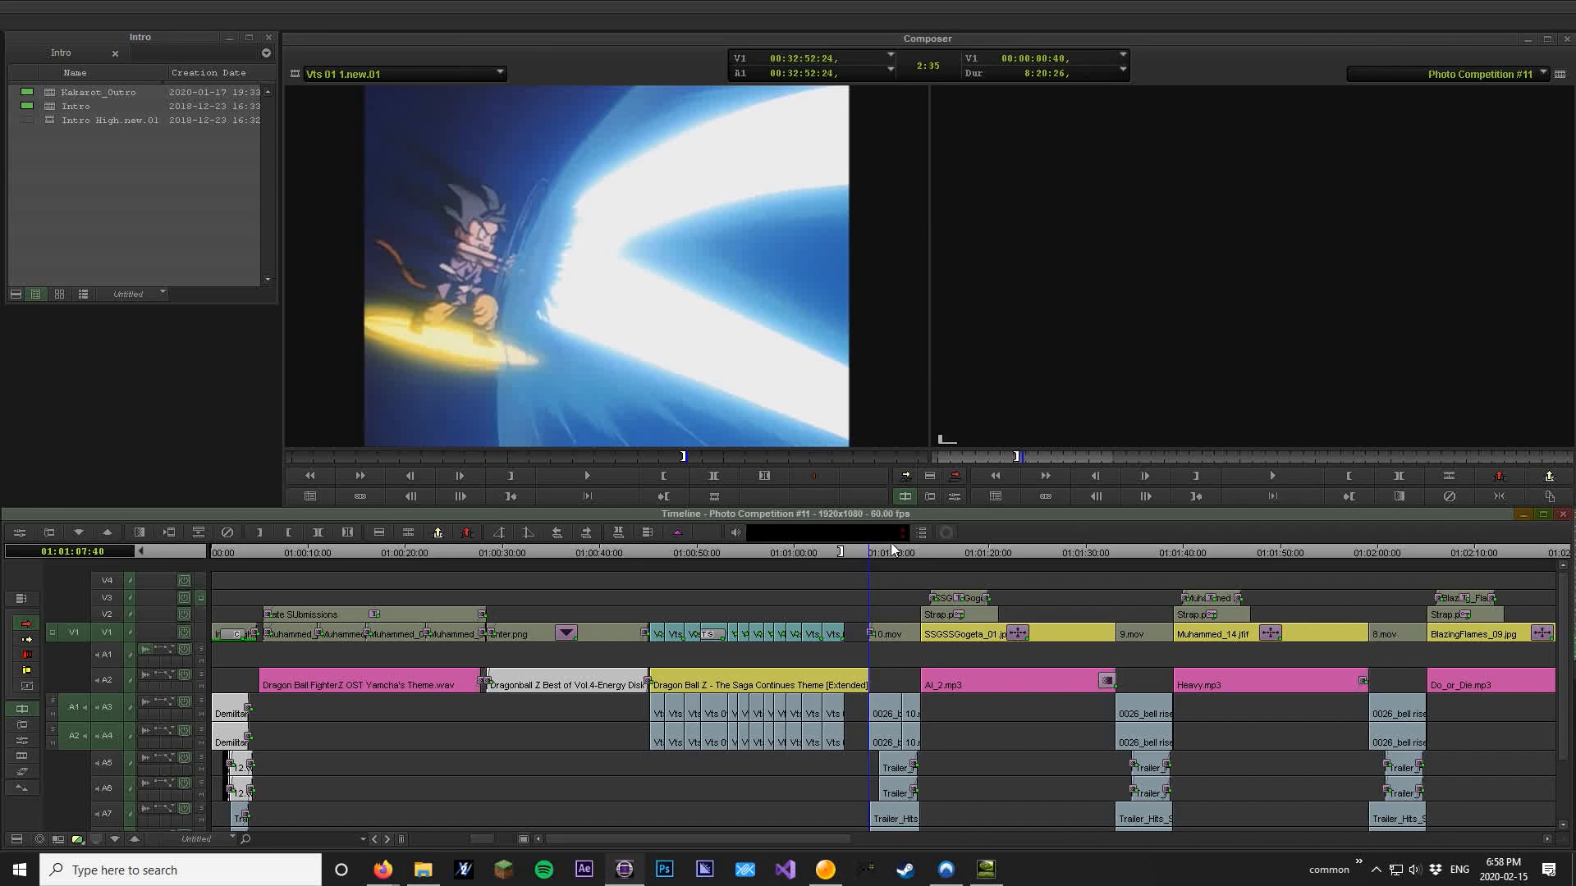
key(ctrl+])
key(ctrl+])
key(ctrl+])
key(o)
key(b)
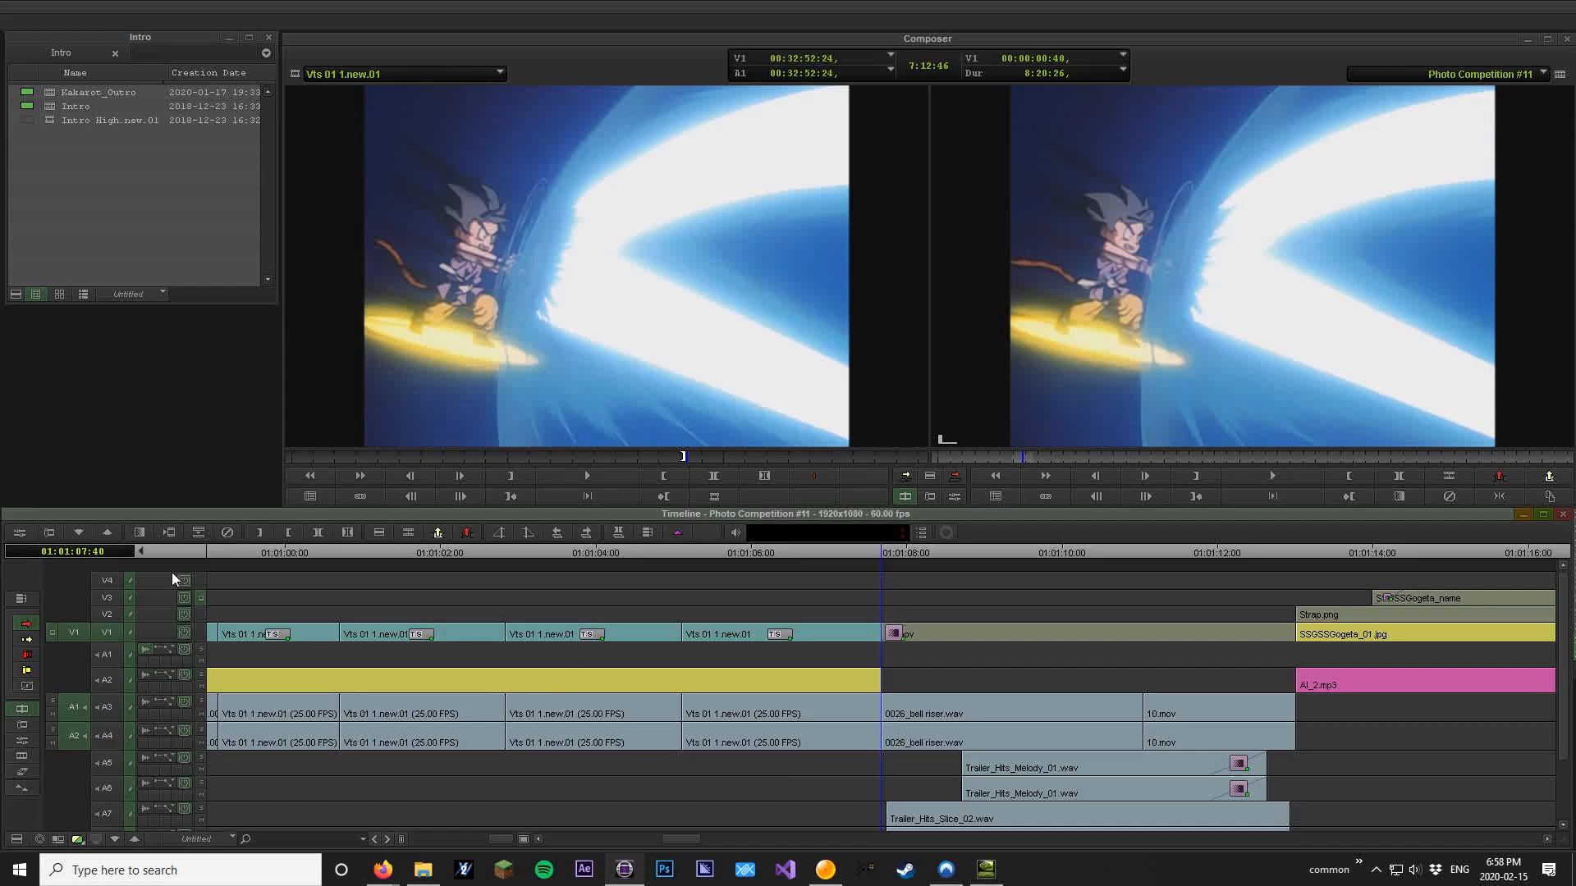
Remove the effect at the start of the 10.mov clip at 01:01:07:40 and scrub back through the montage
click(229, 533)
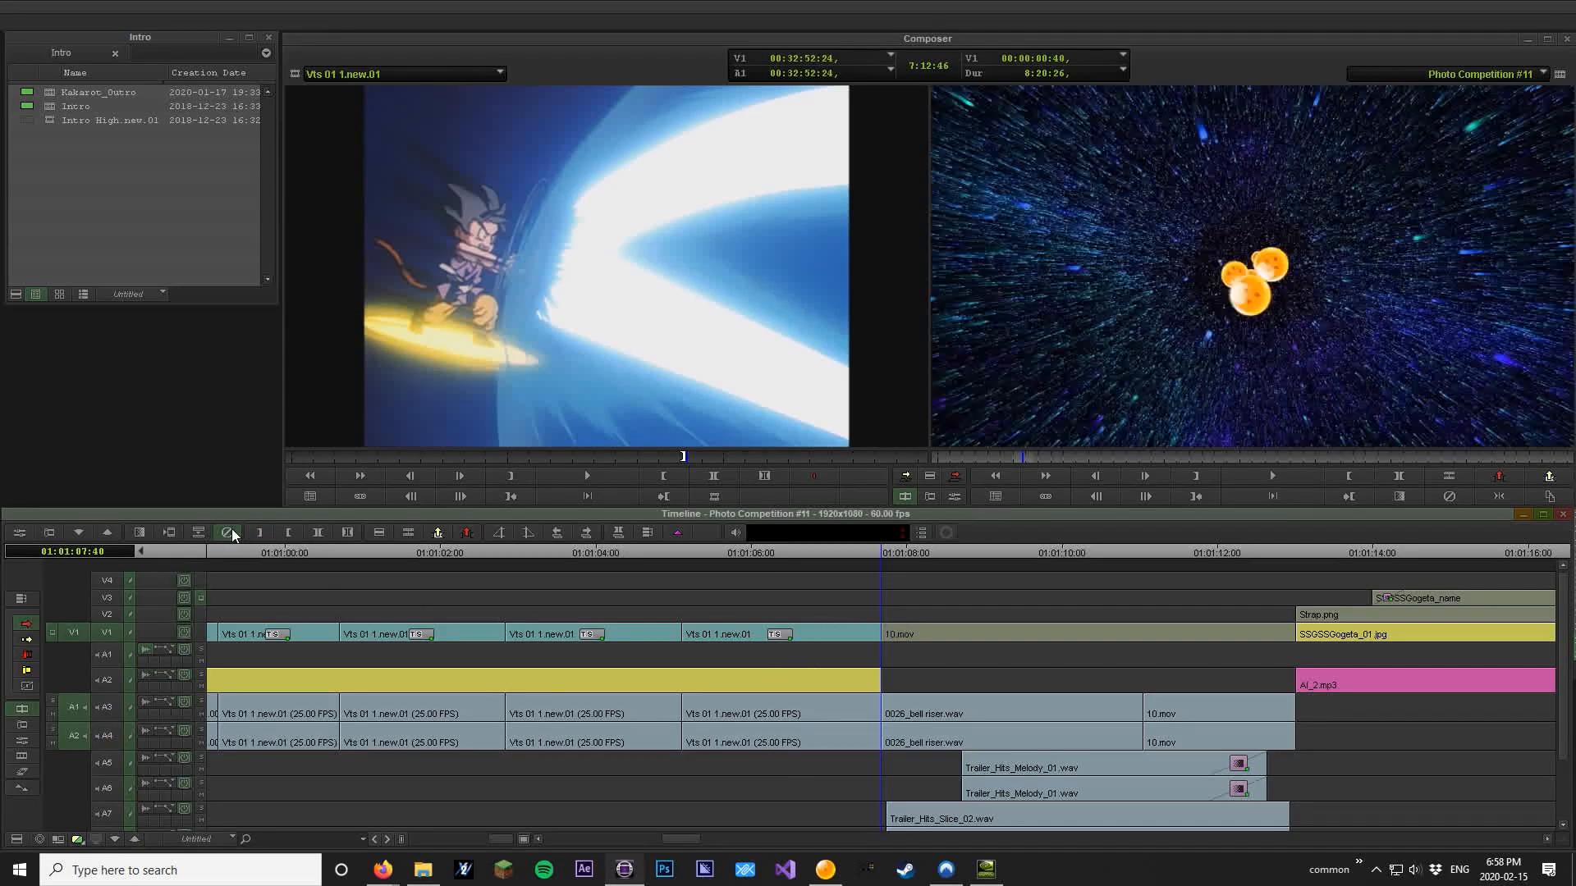
drag(863, 553, 889, 550)
key(ctrl+[)
key(ctrl+[)
drag(644, 556, 810, 546)
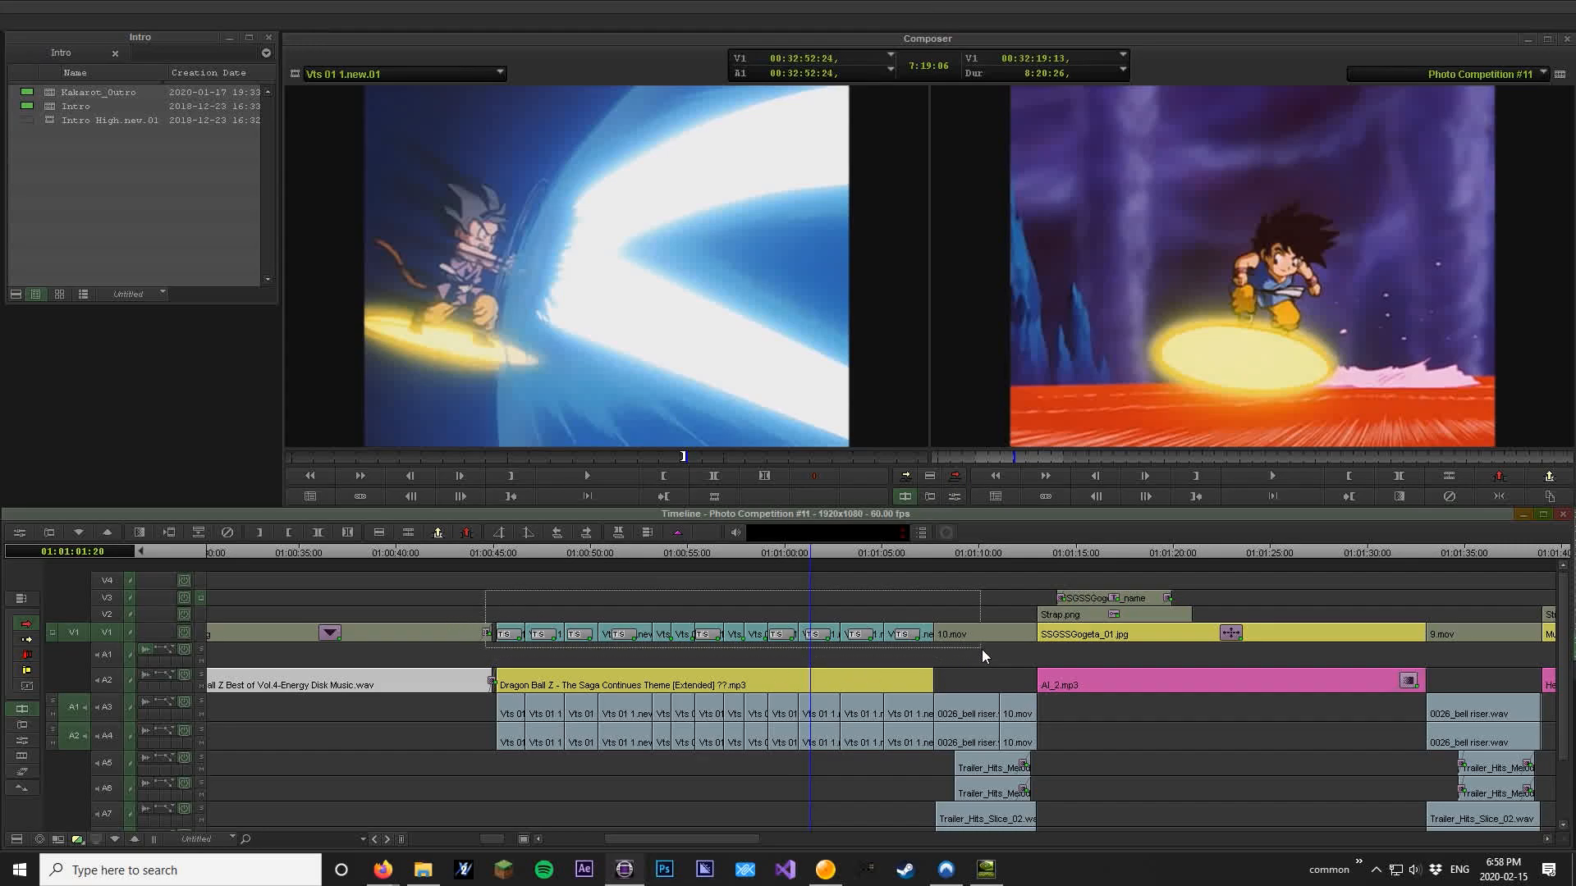
Copy the montage's V1 clips as a subsequence and overwrite them onto V2 directly above, starting at 01:00:45:00
key(t)
key(q)
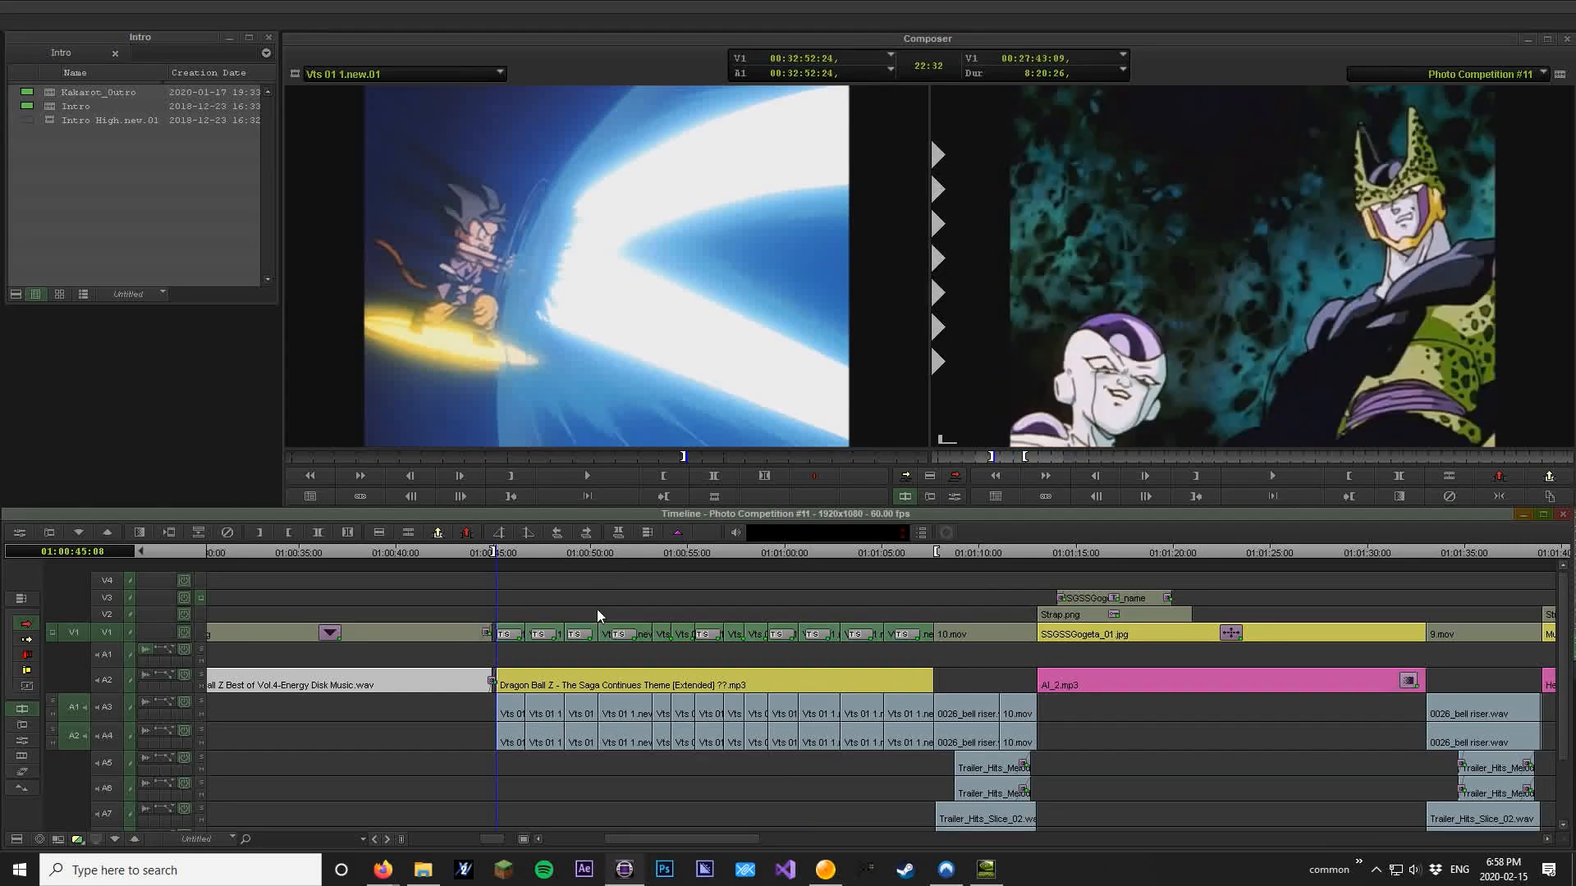
key(alt+z)
key(b)
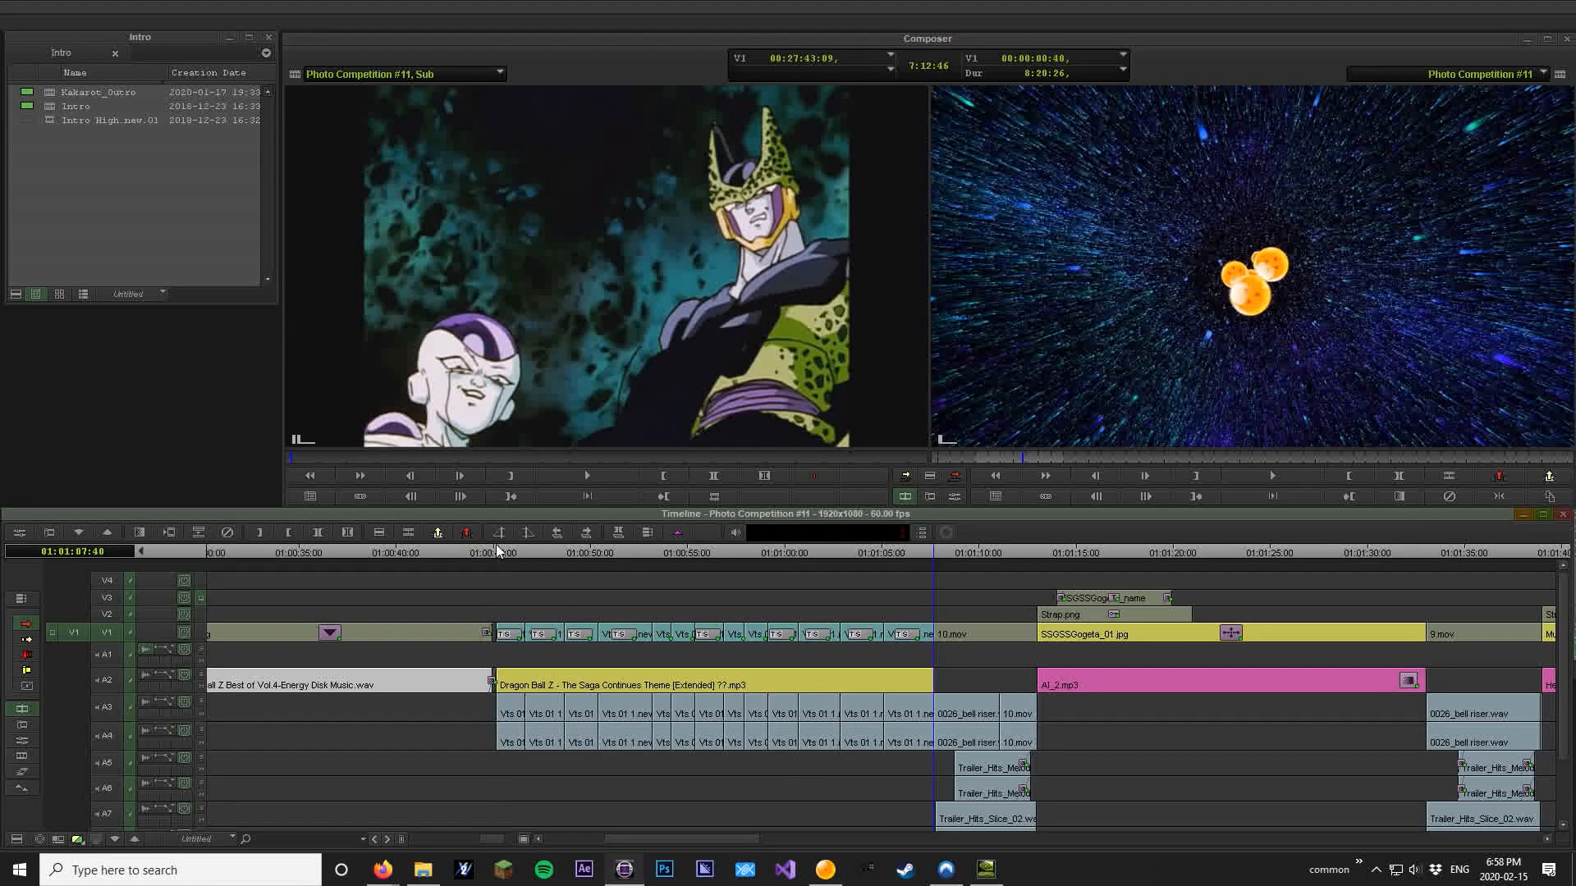
click(496, 550)
click(111, 632)
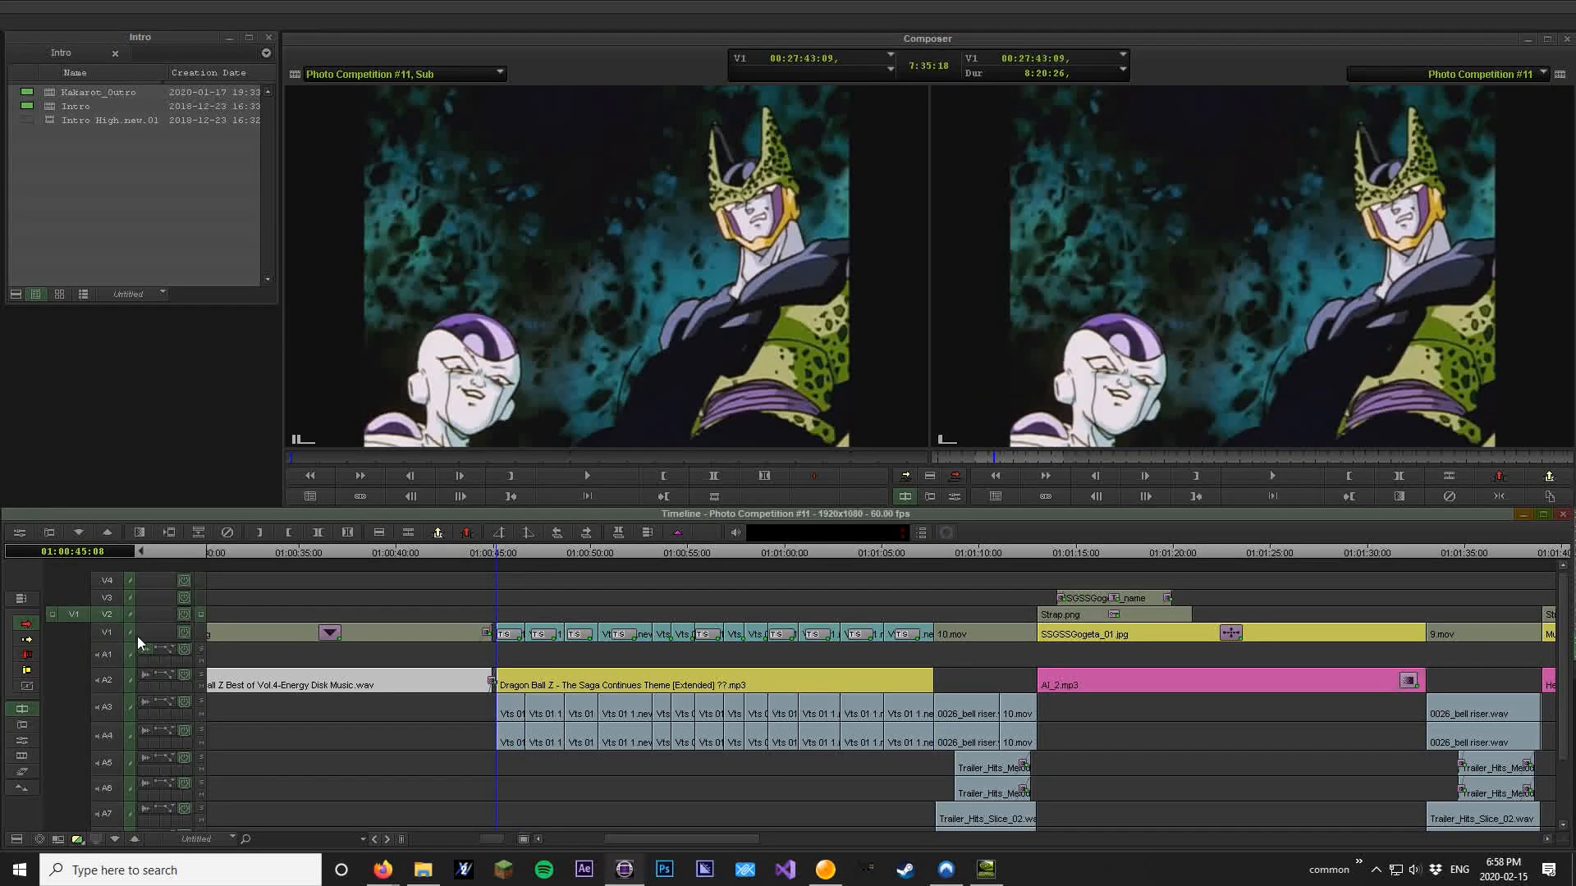
key(b)
Select all the duplicated montage clips on V2 and apply the Horz Open effect to them
drag(523, 558, 616, 562)
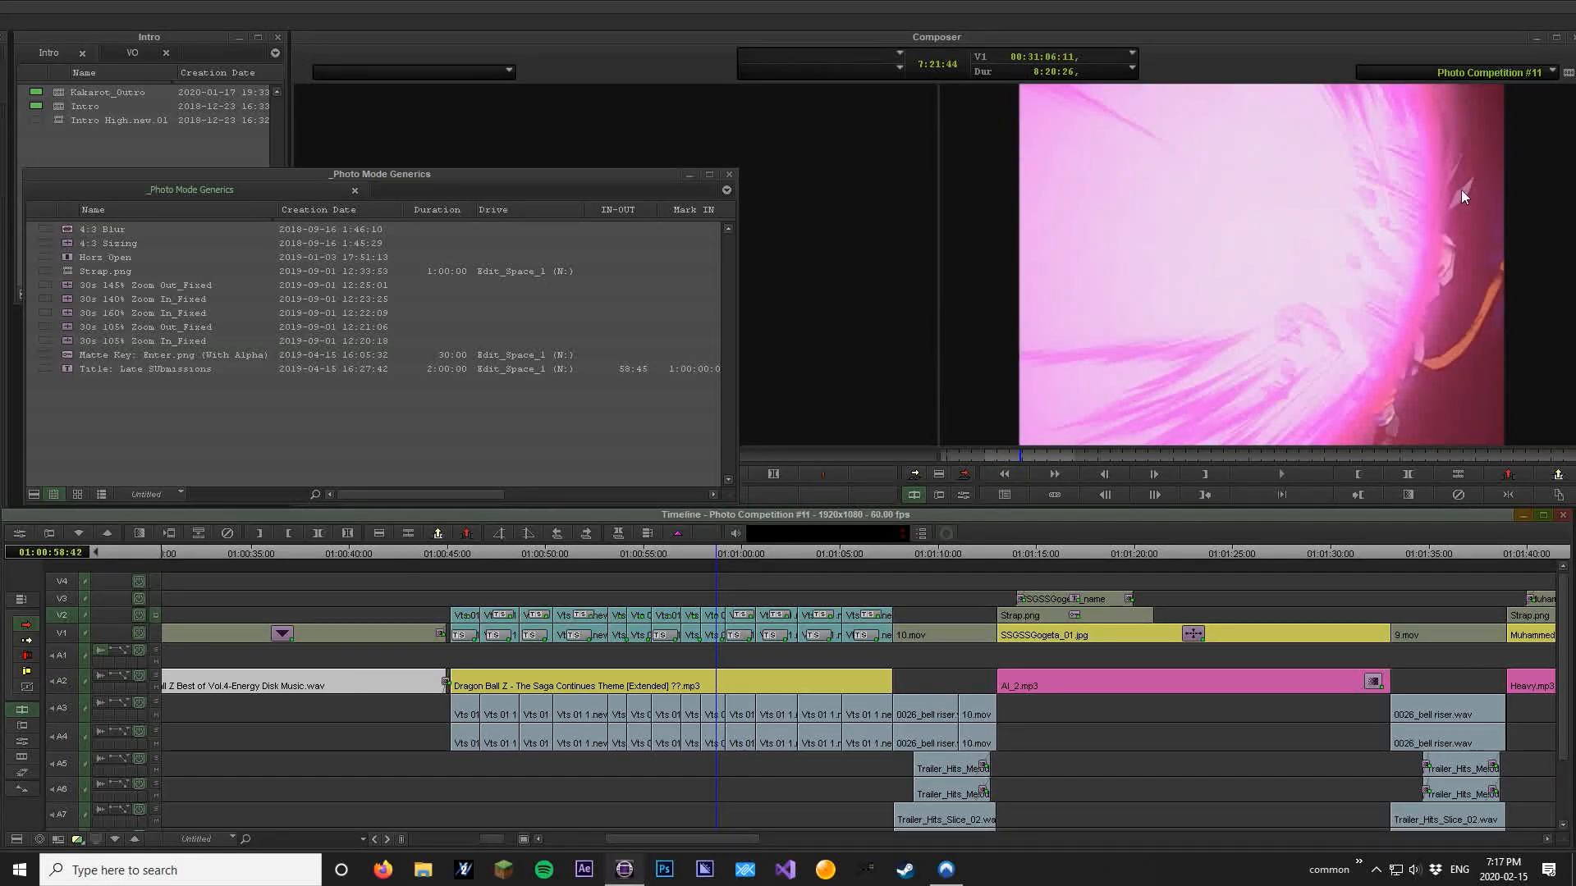
drag(505, 556, 593, 563)
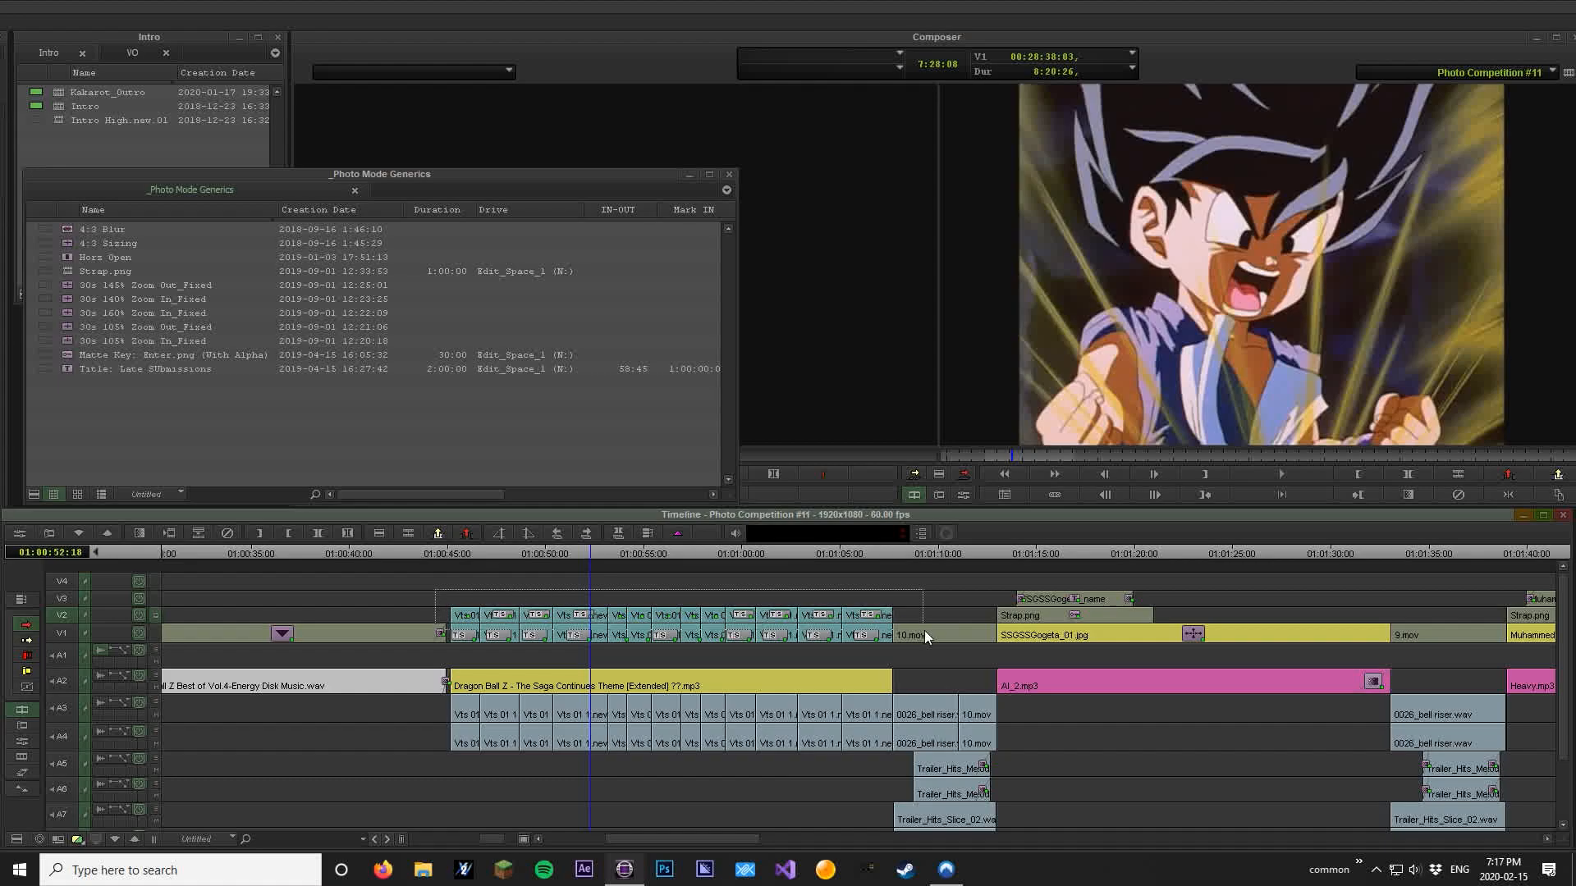
drag(924, 637, 926, 639)
click(67, 259)
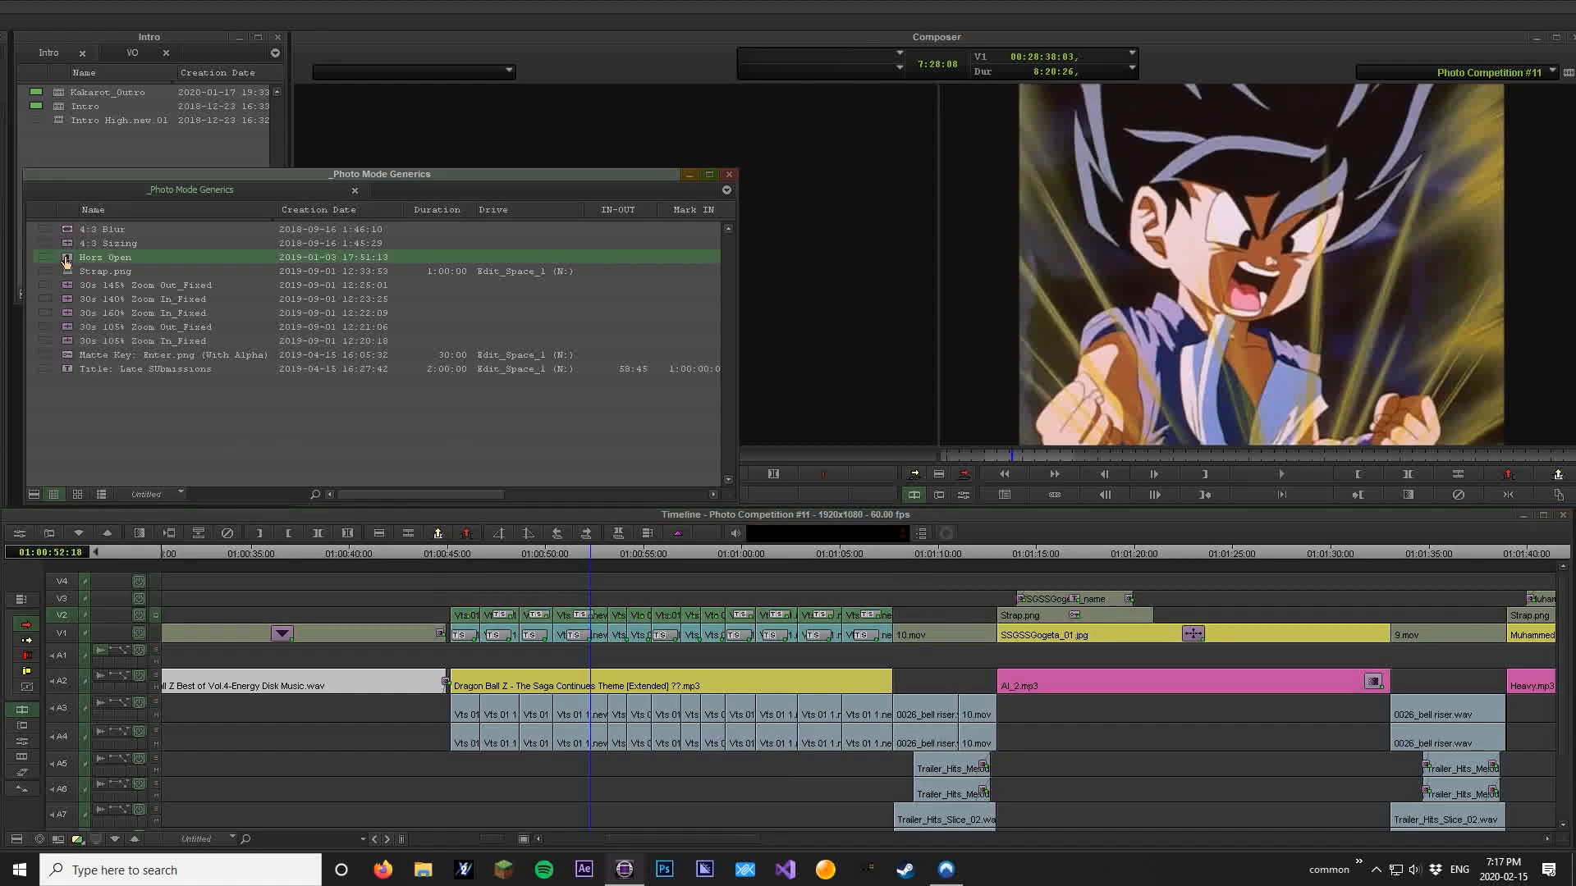
click(532, 558)
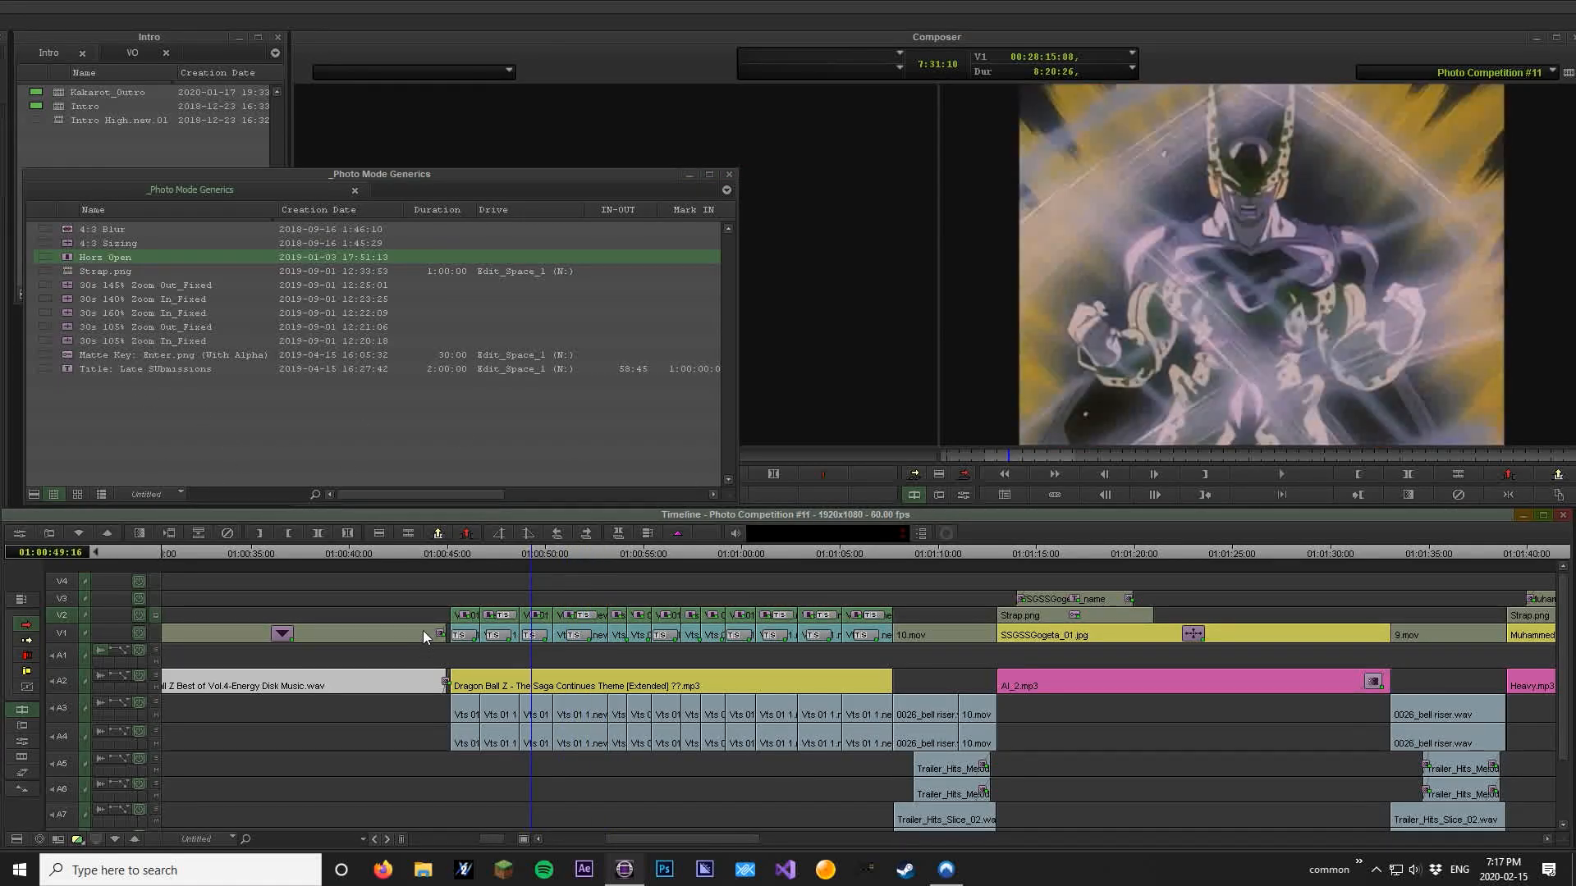
Apply the 4:3 Sizing and 4:3 Blur effects to the montage clips on V1 and scrub through the result
mouse_move(440, 615)
mouse_down()
mouse_move(890, 648)
mouse_move(837, 648)
mouse_up()
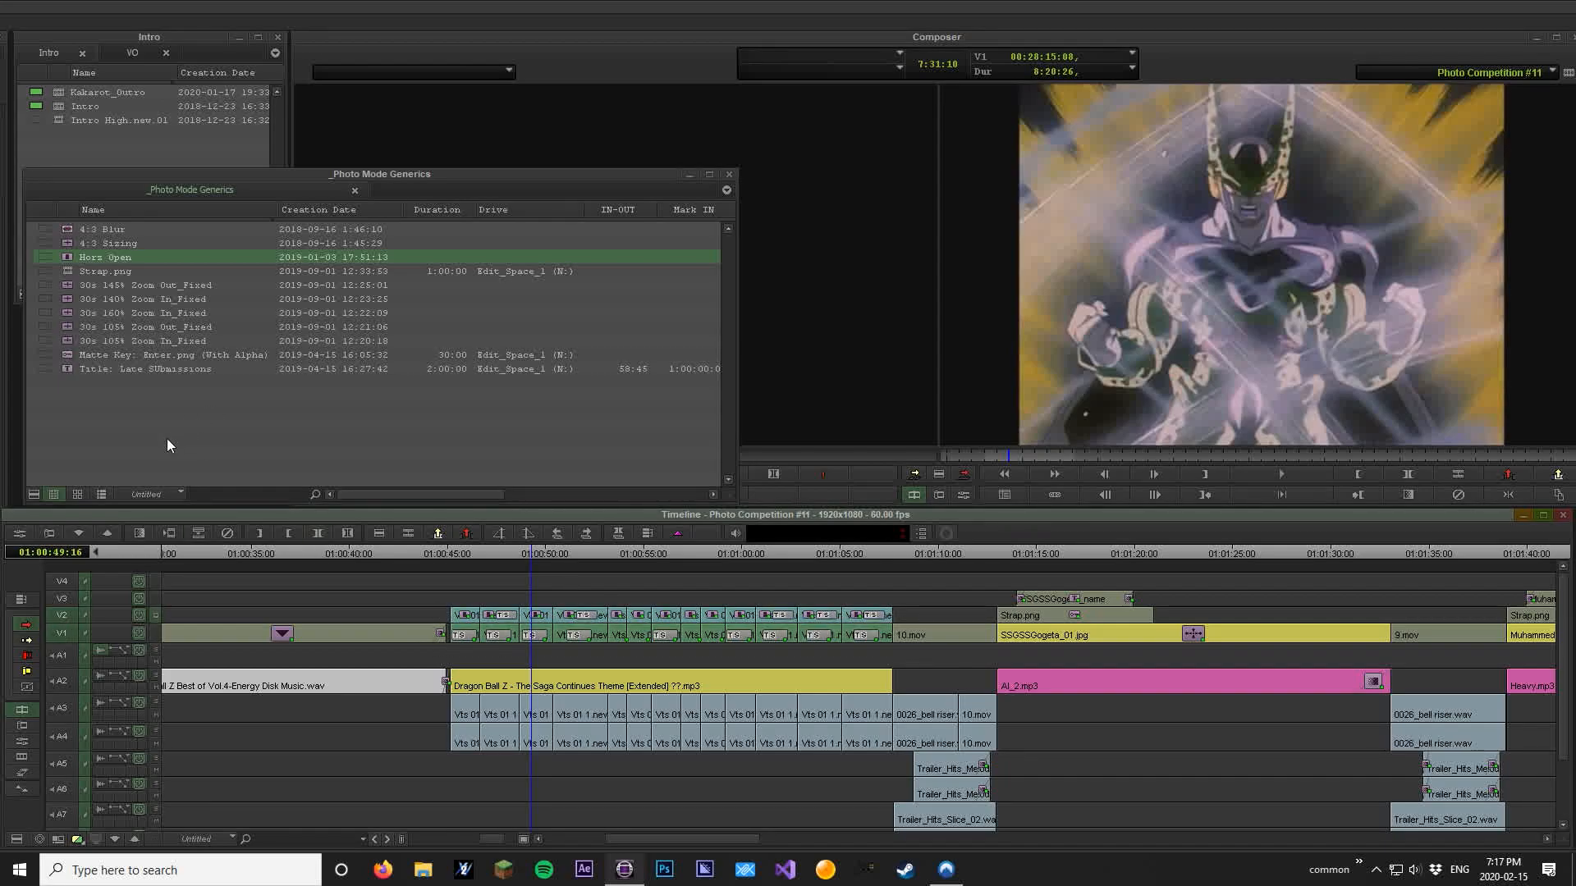
click(168, 445)
double_click(66, 244)
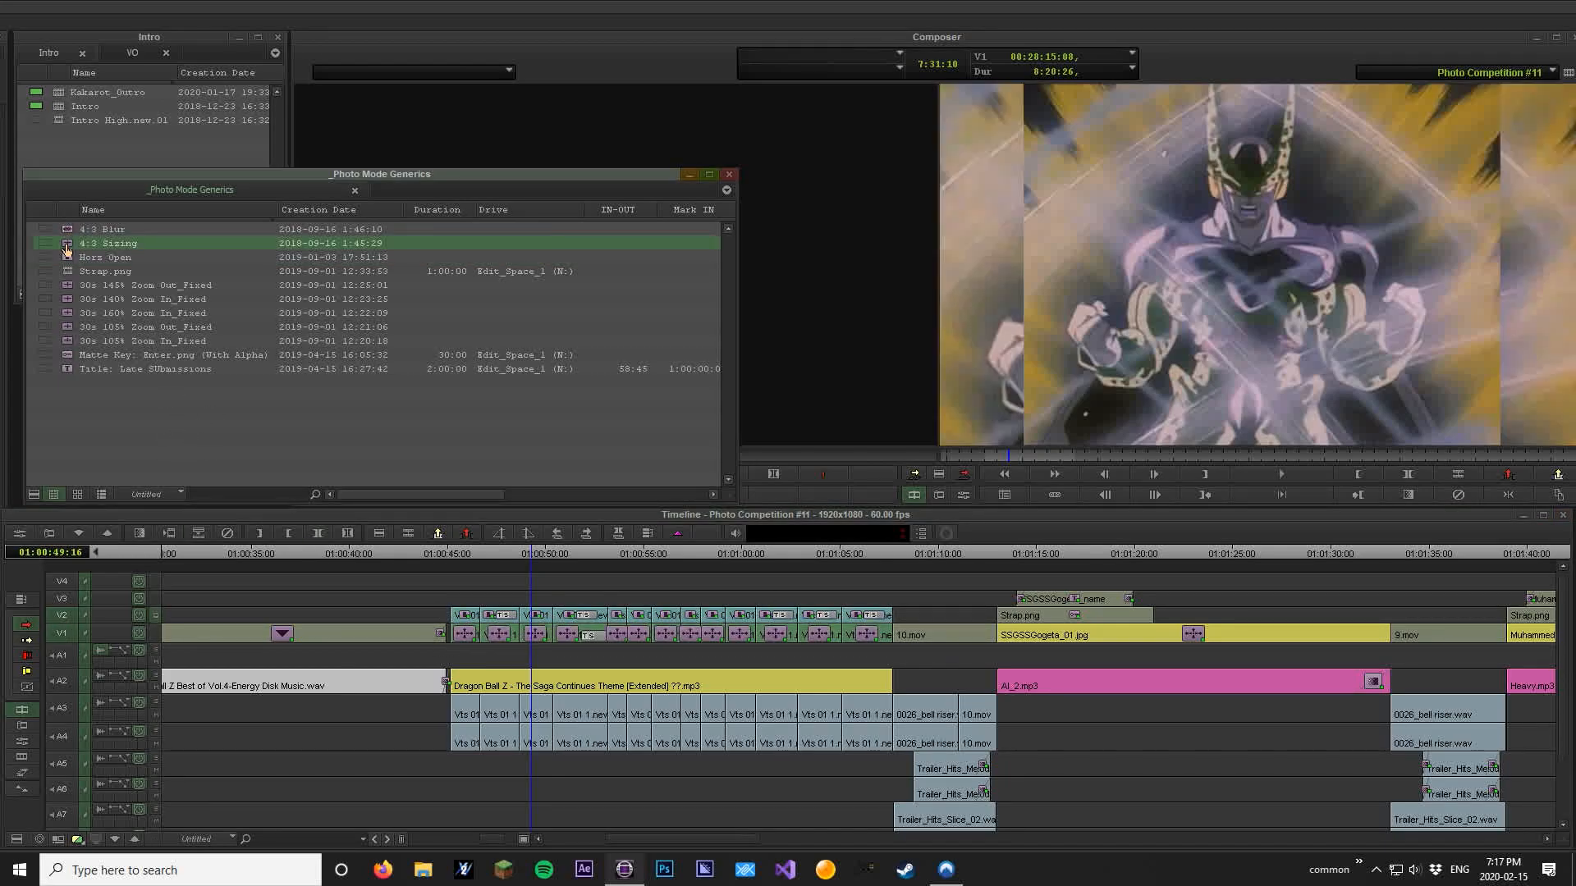
click(162, 438)
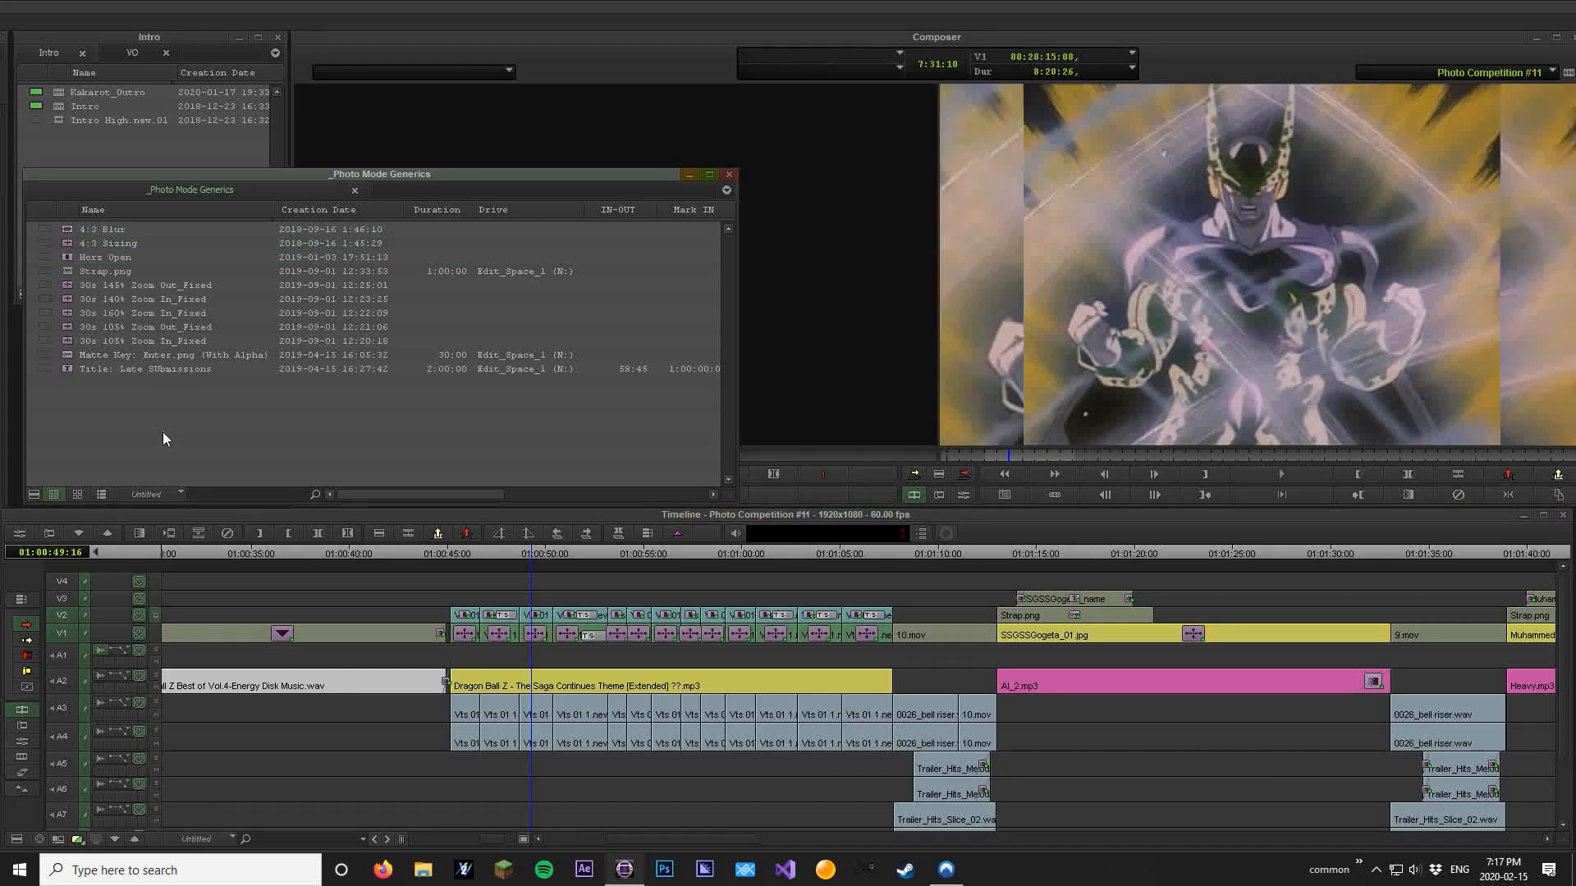
double_click(68, 232)
drag(499, 546, 892, 555)
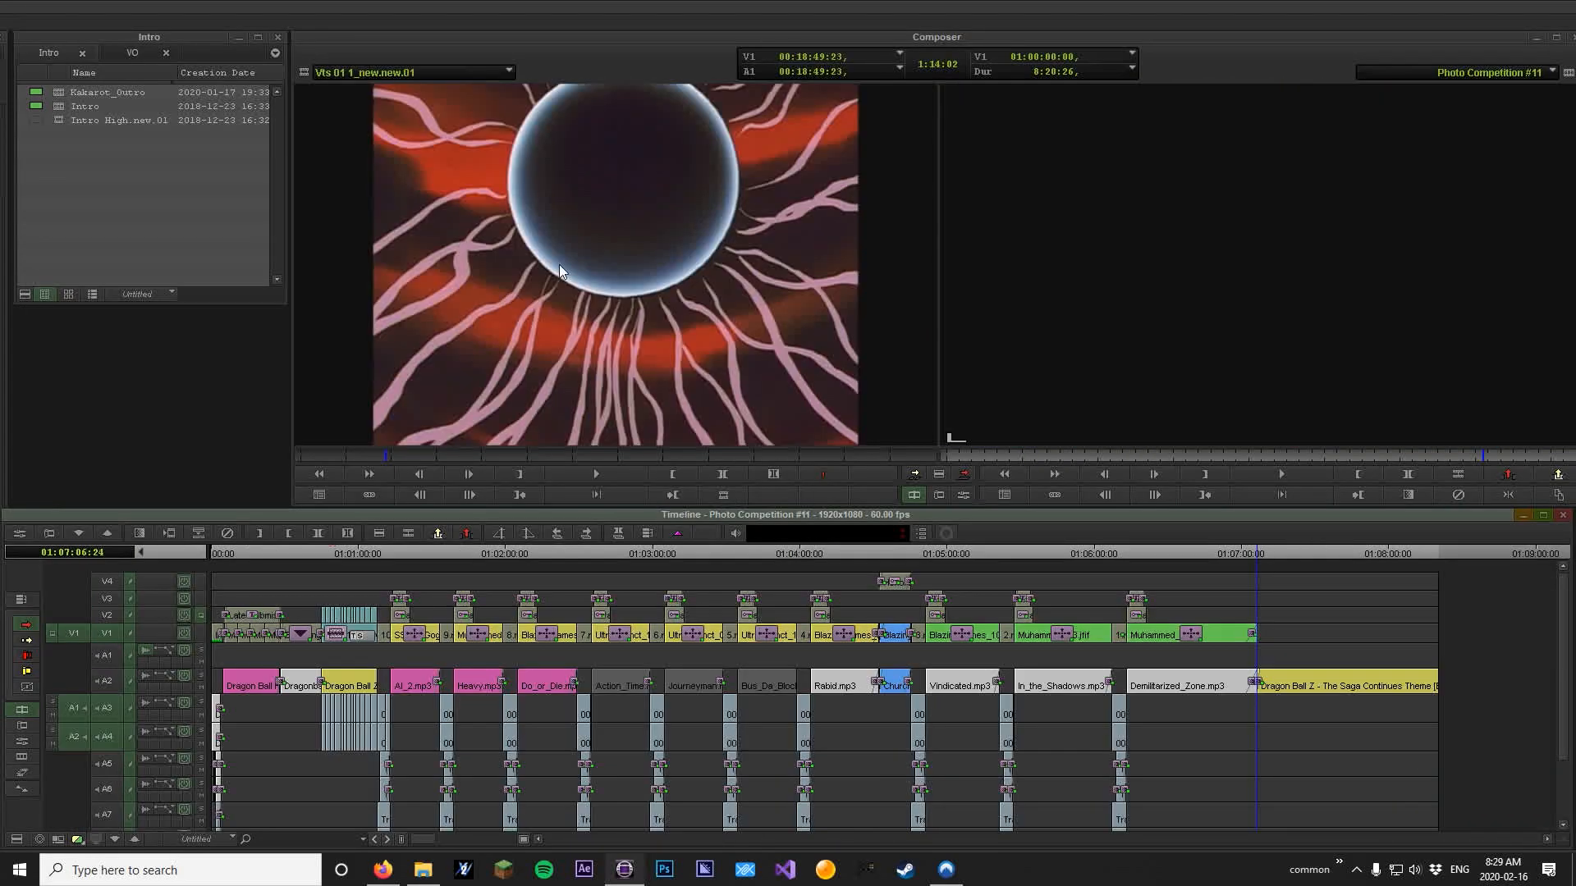
click(555, 264)
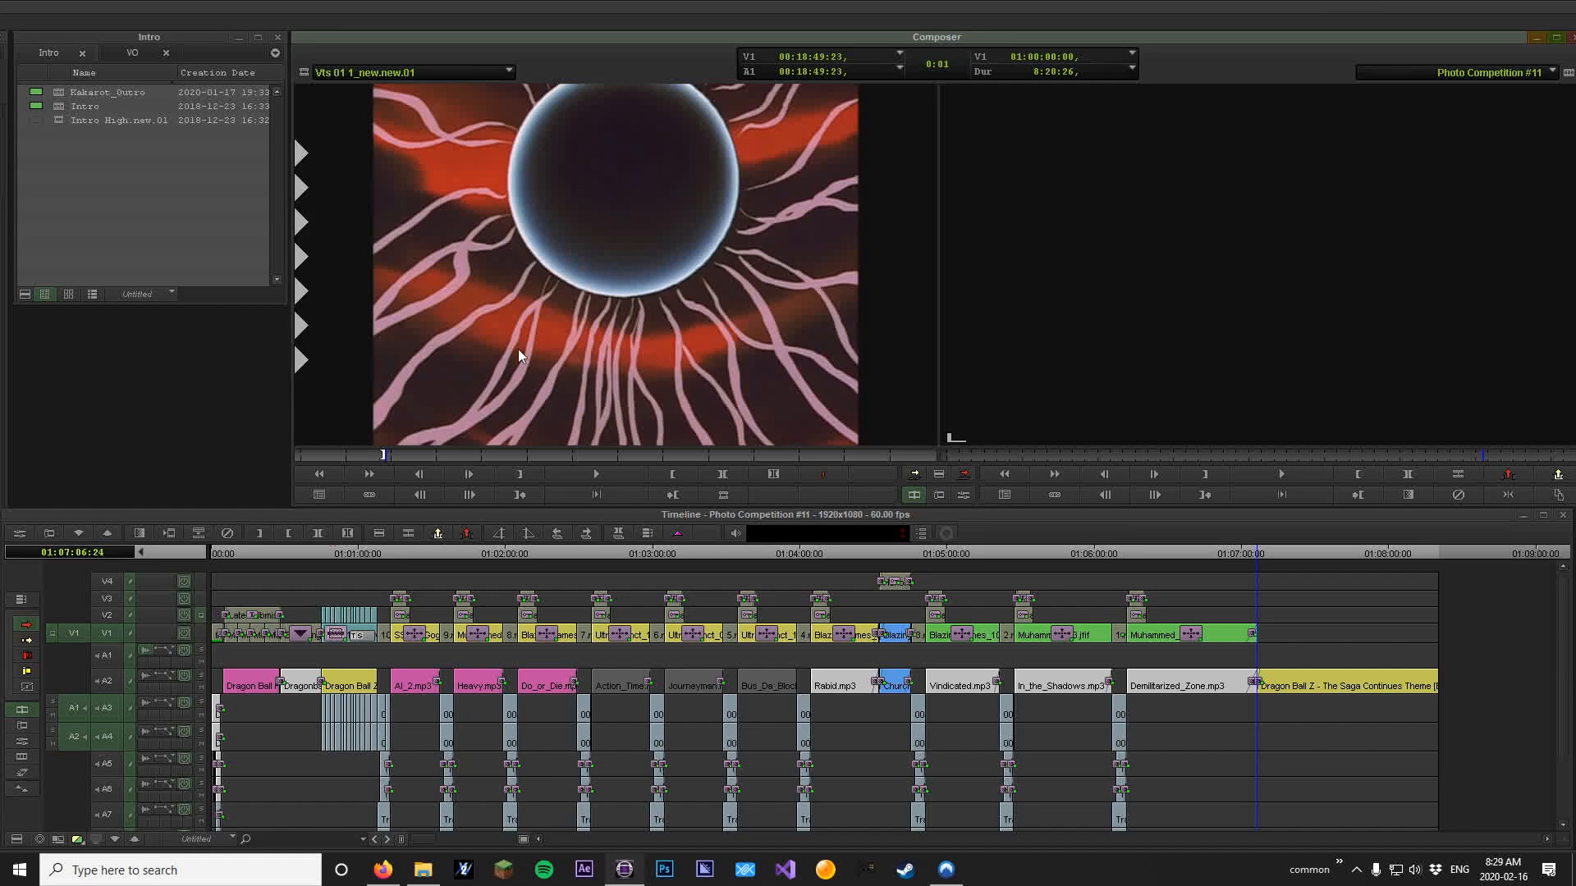
key(space)
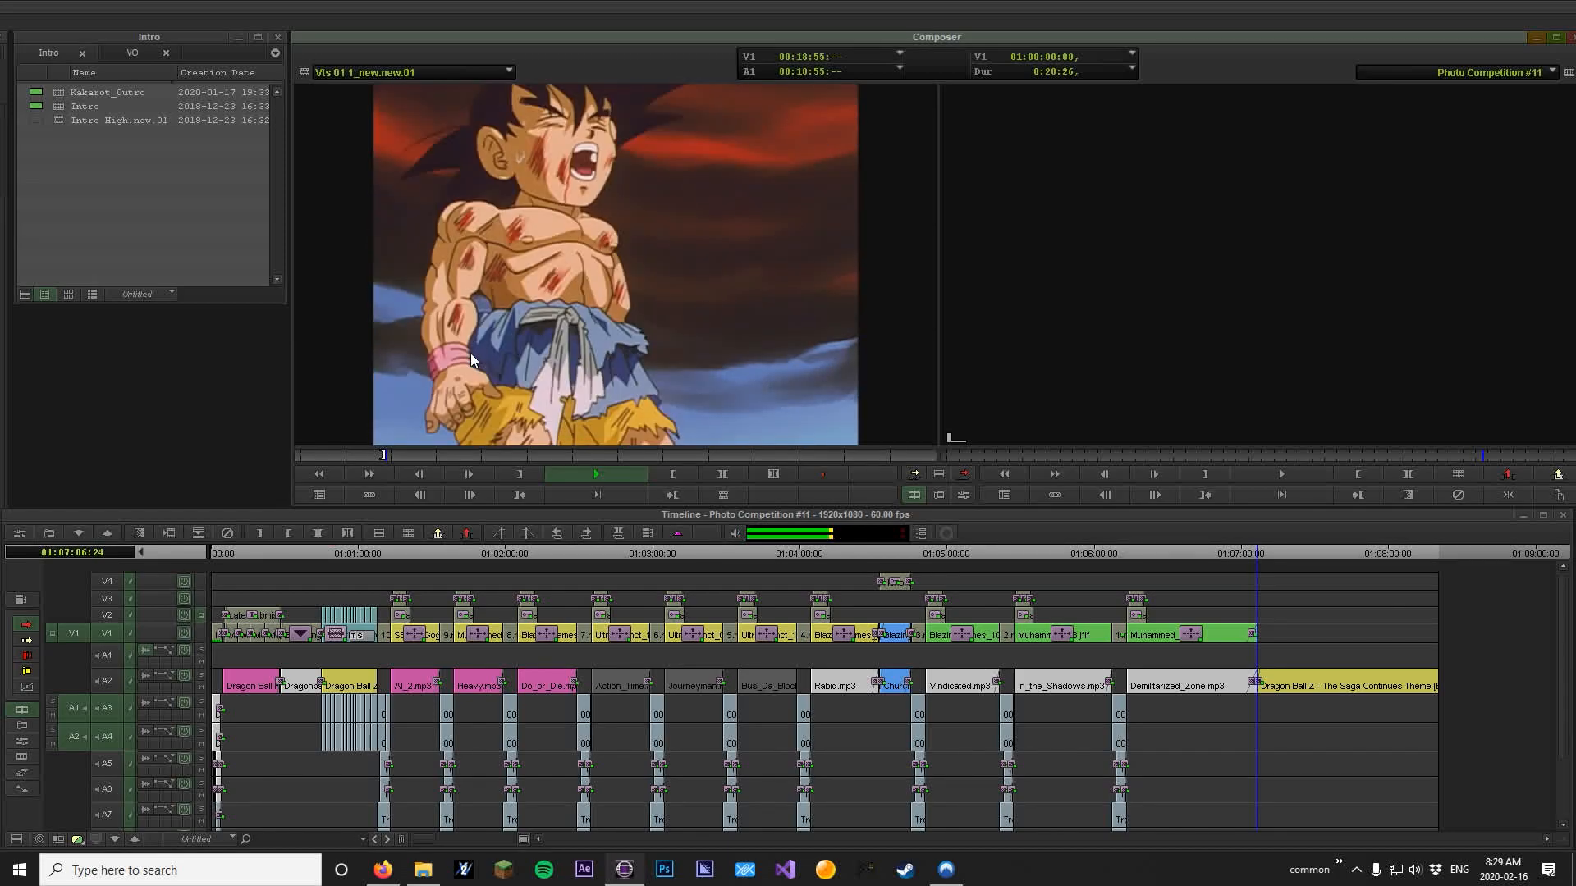
key(q)
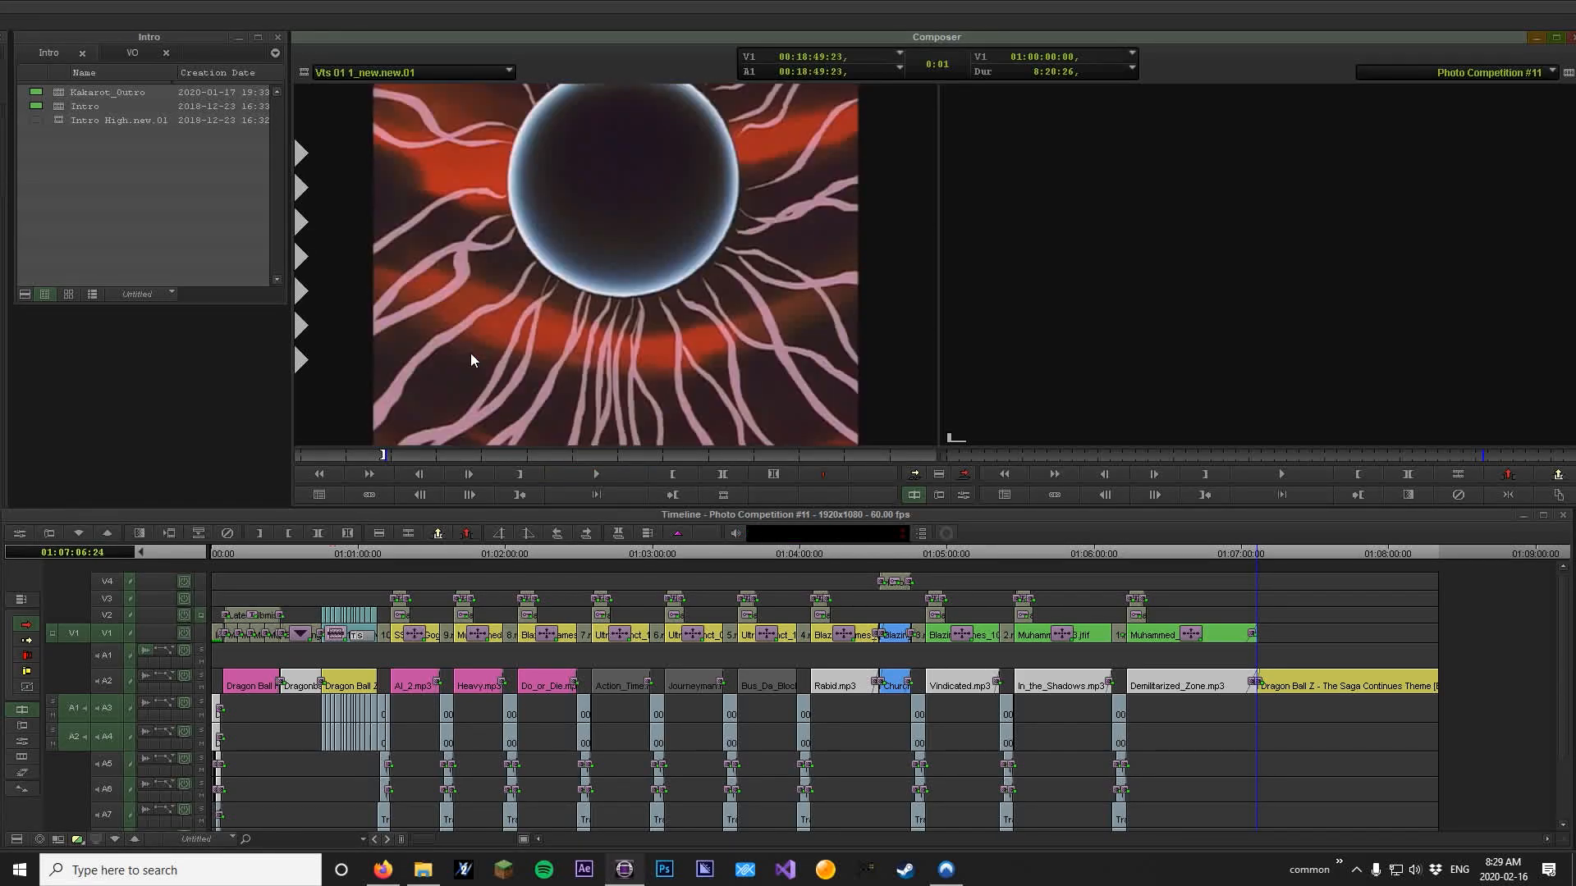
Mark the Super Saiyan 3 power-up shot from 00:09:59:05 to 00:10:11:24 and add it to the sequence at 01:07:06:24
click(319, 455)
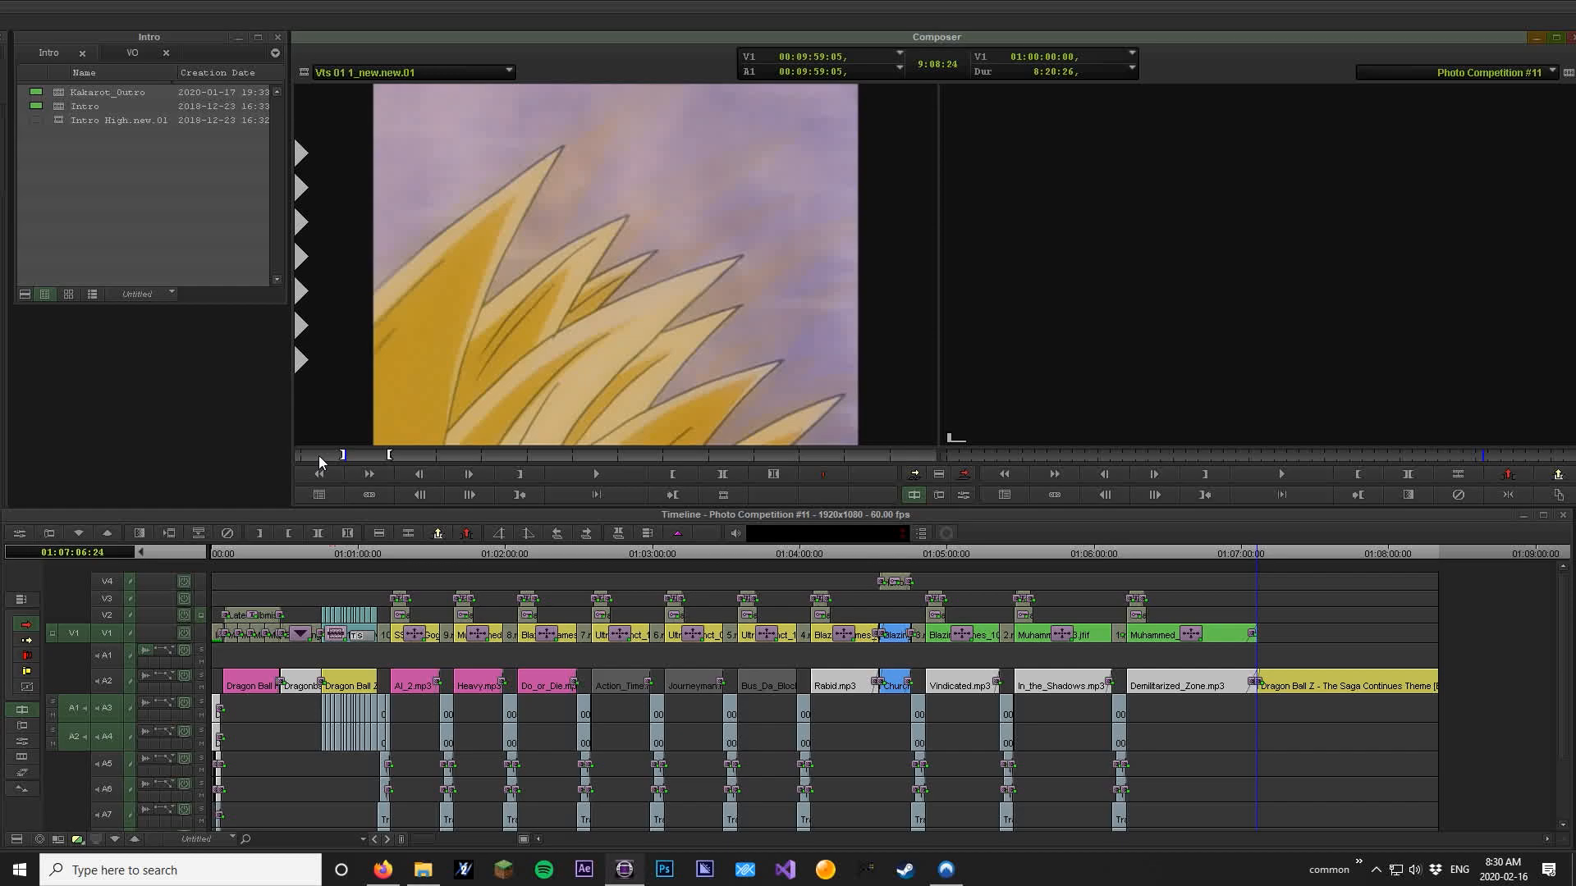
key(space)
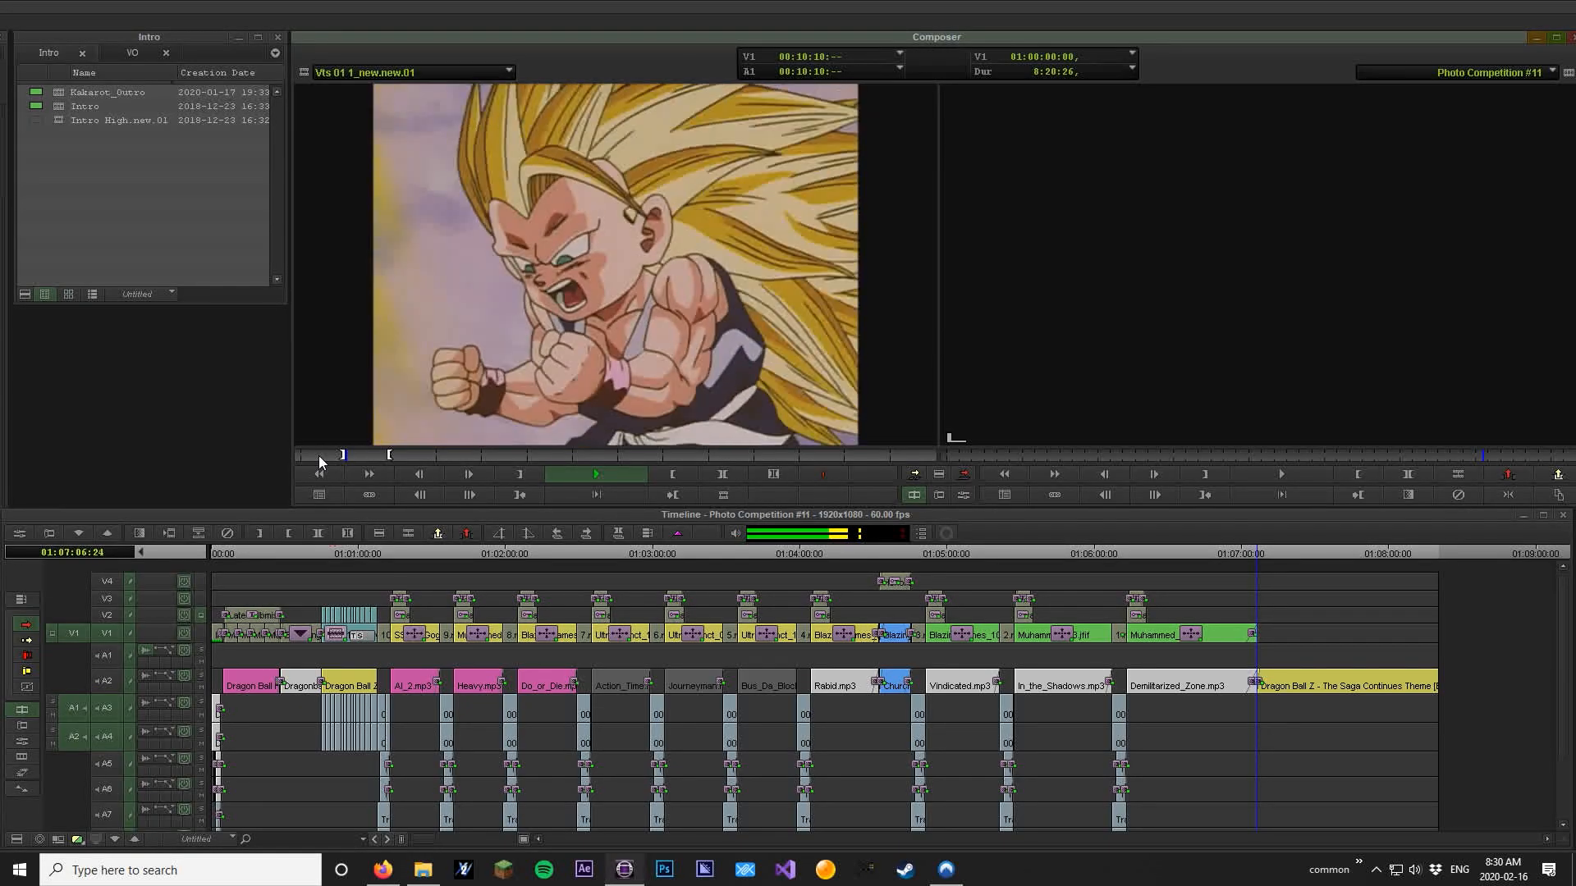
key(space)
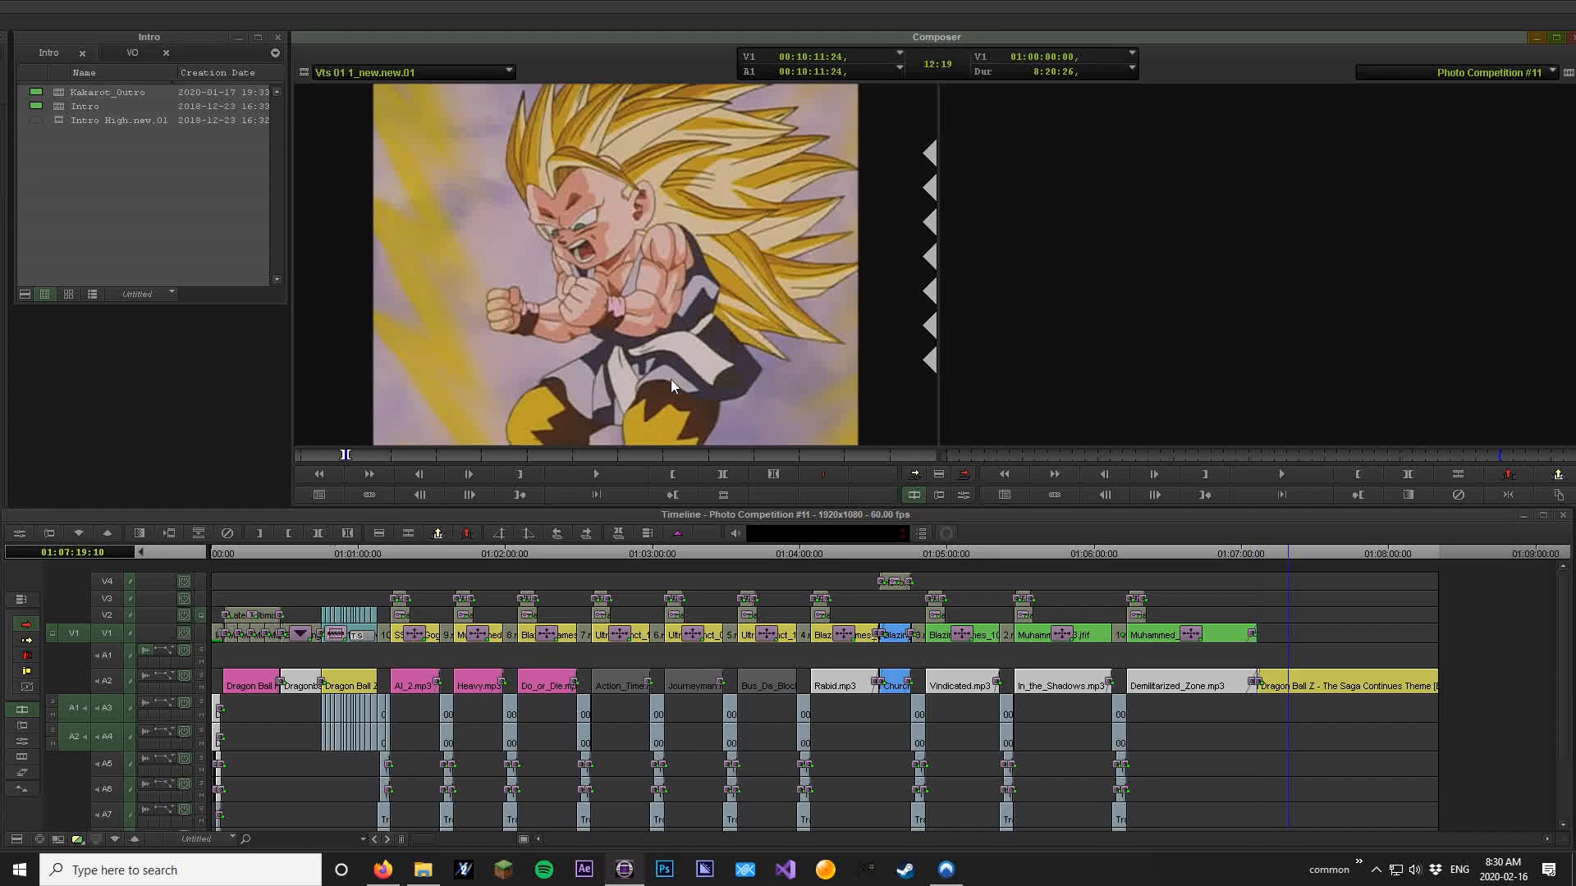
key(b)
Find the golden-haired fighter's forward charge in the source and mark its start at 00:10:27:21
key(space)
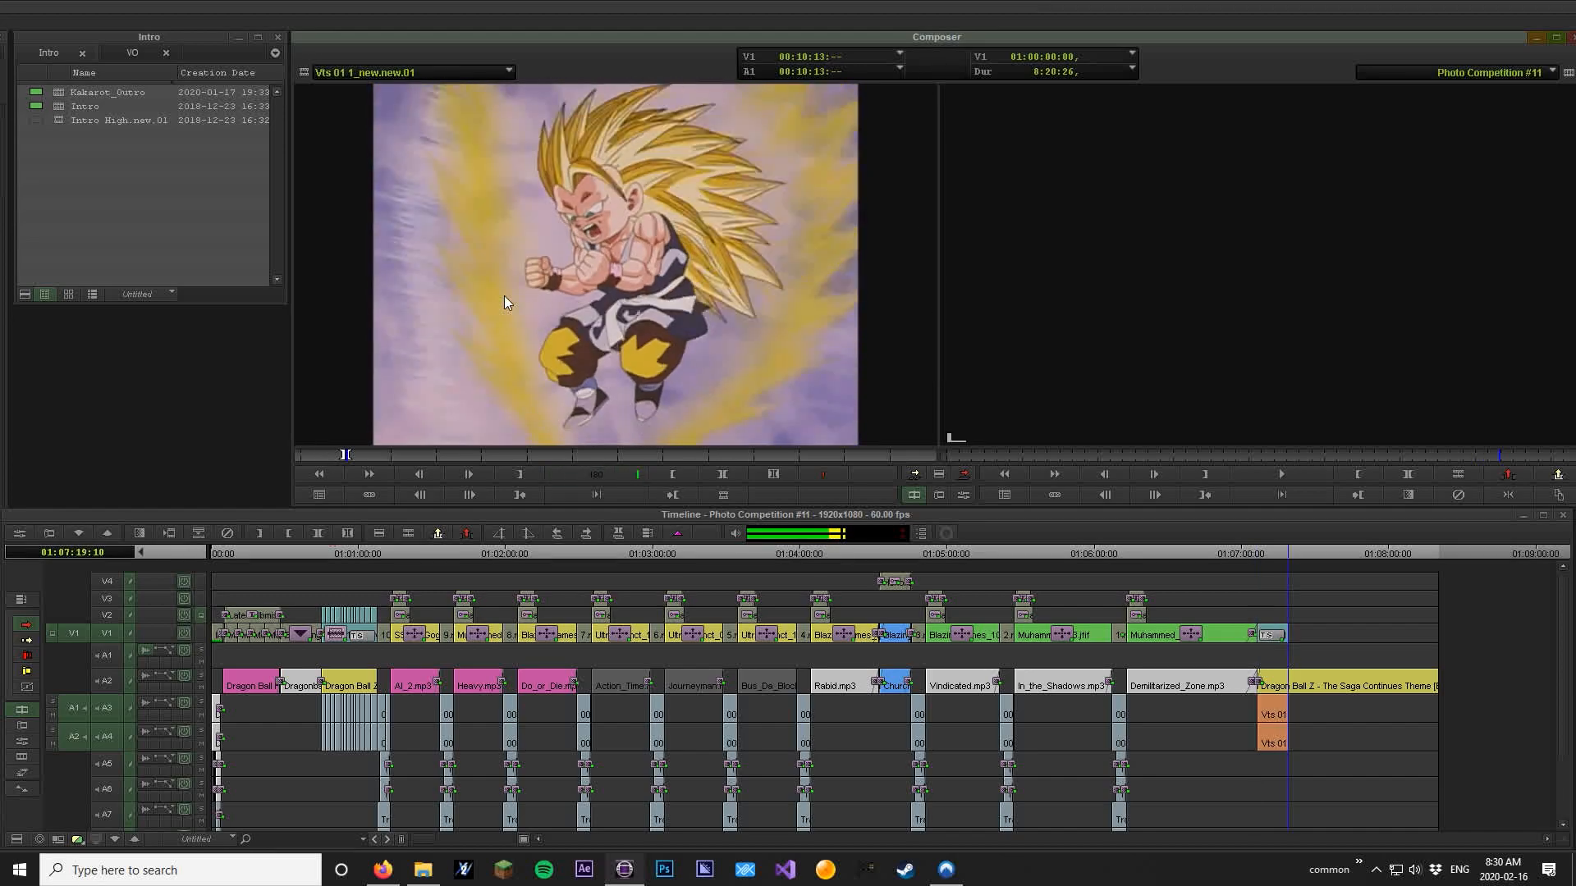
key(space)
key(l)
key(l)
key(l)
key(l)
key(l)
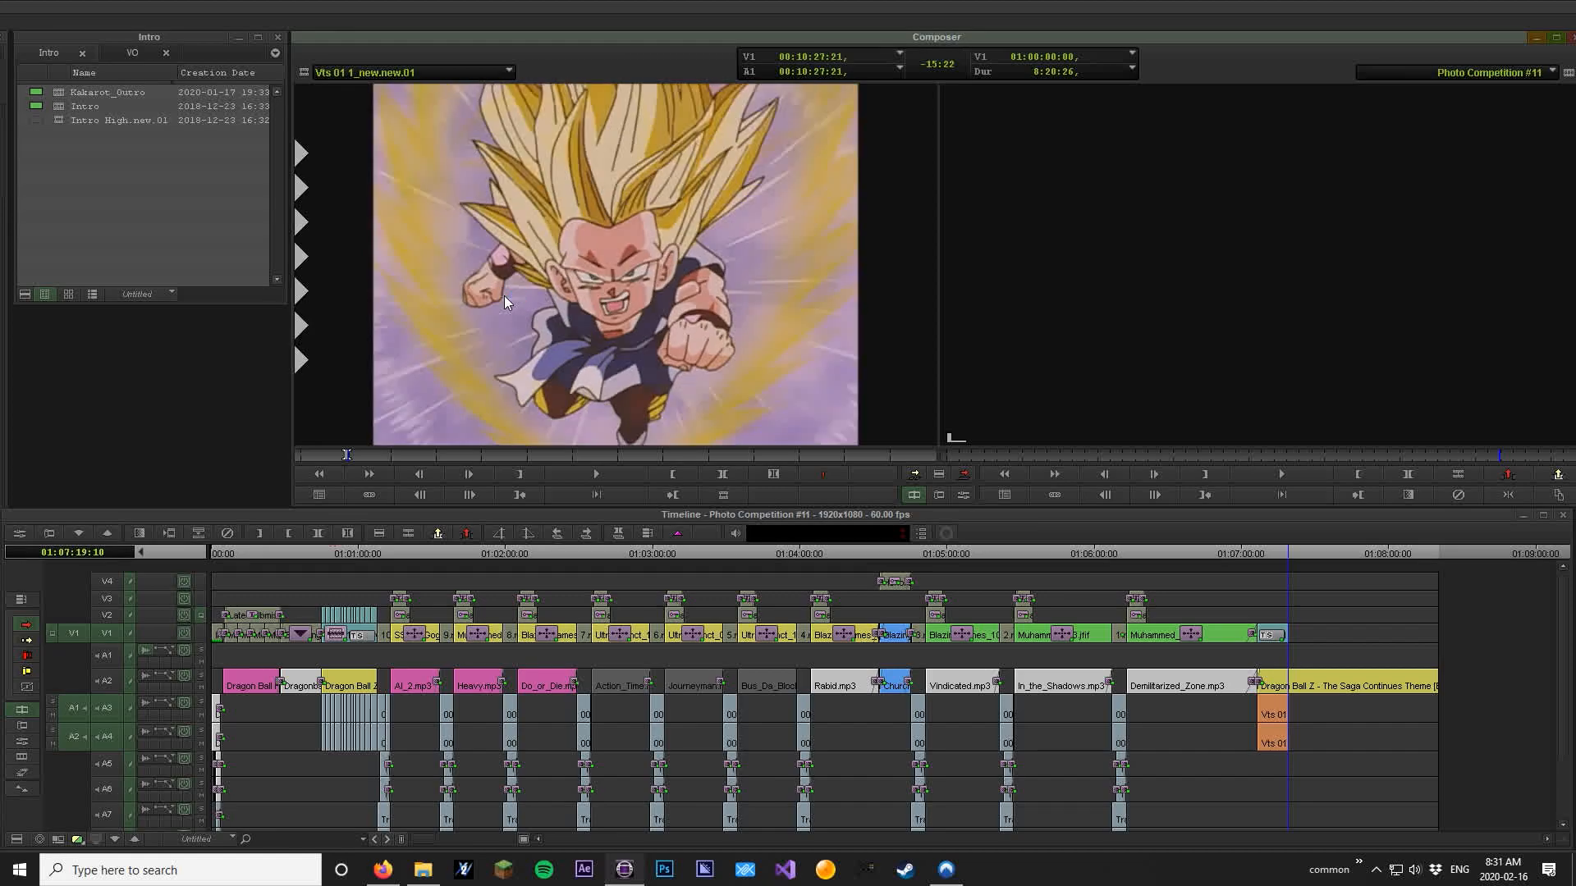
Mark the end of the charge shot at the white flash, 00:10:29:11, and add it to the sequence at 01:07:19:10
key(space)
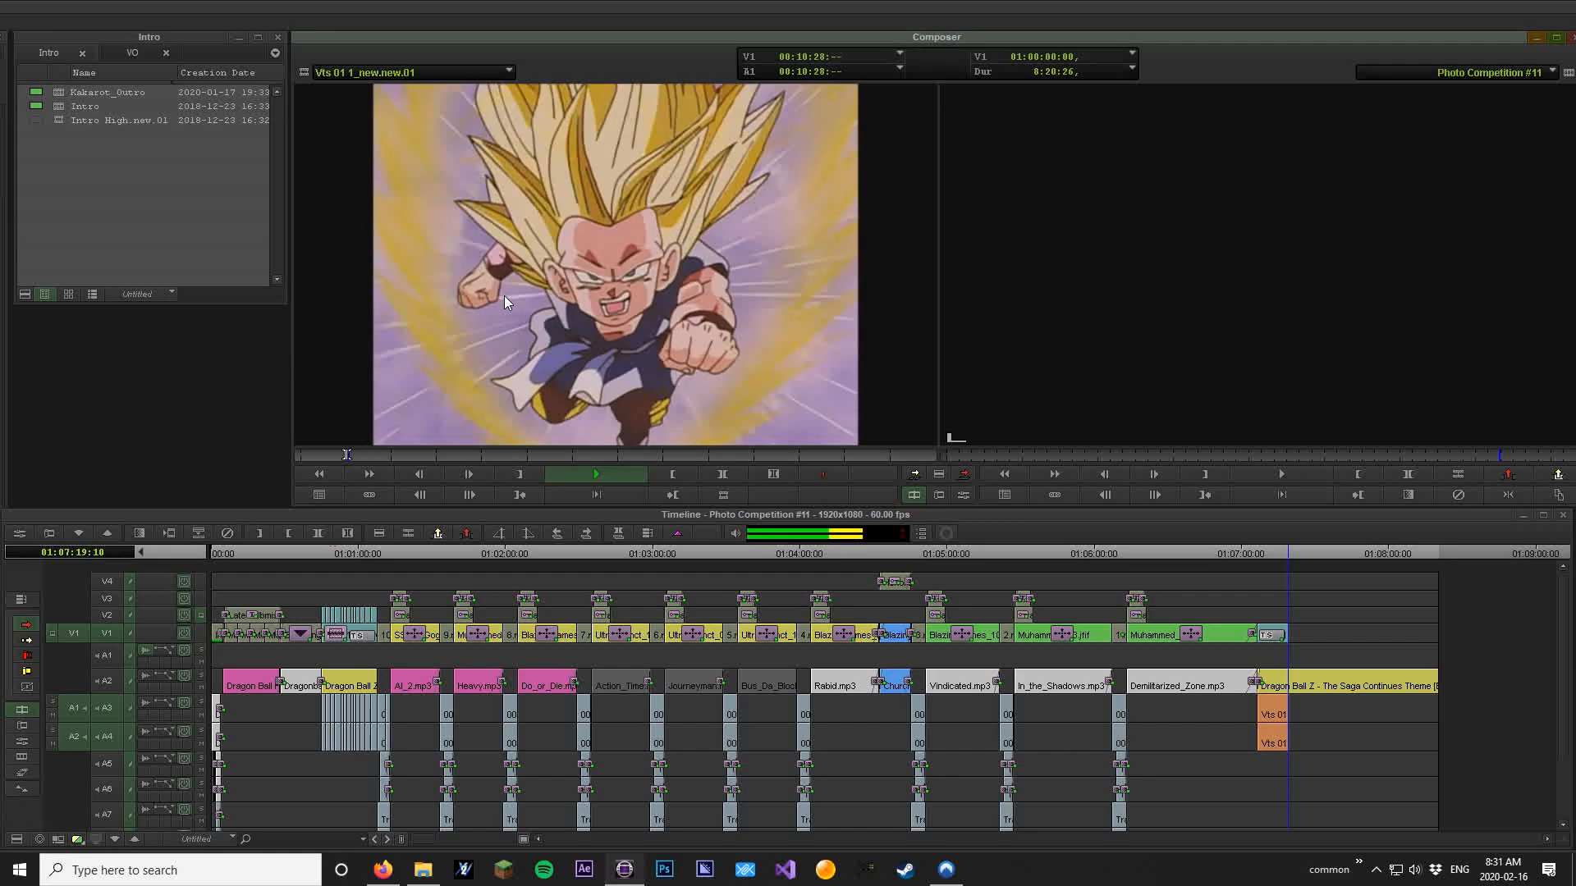
key(space)
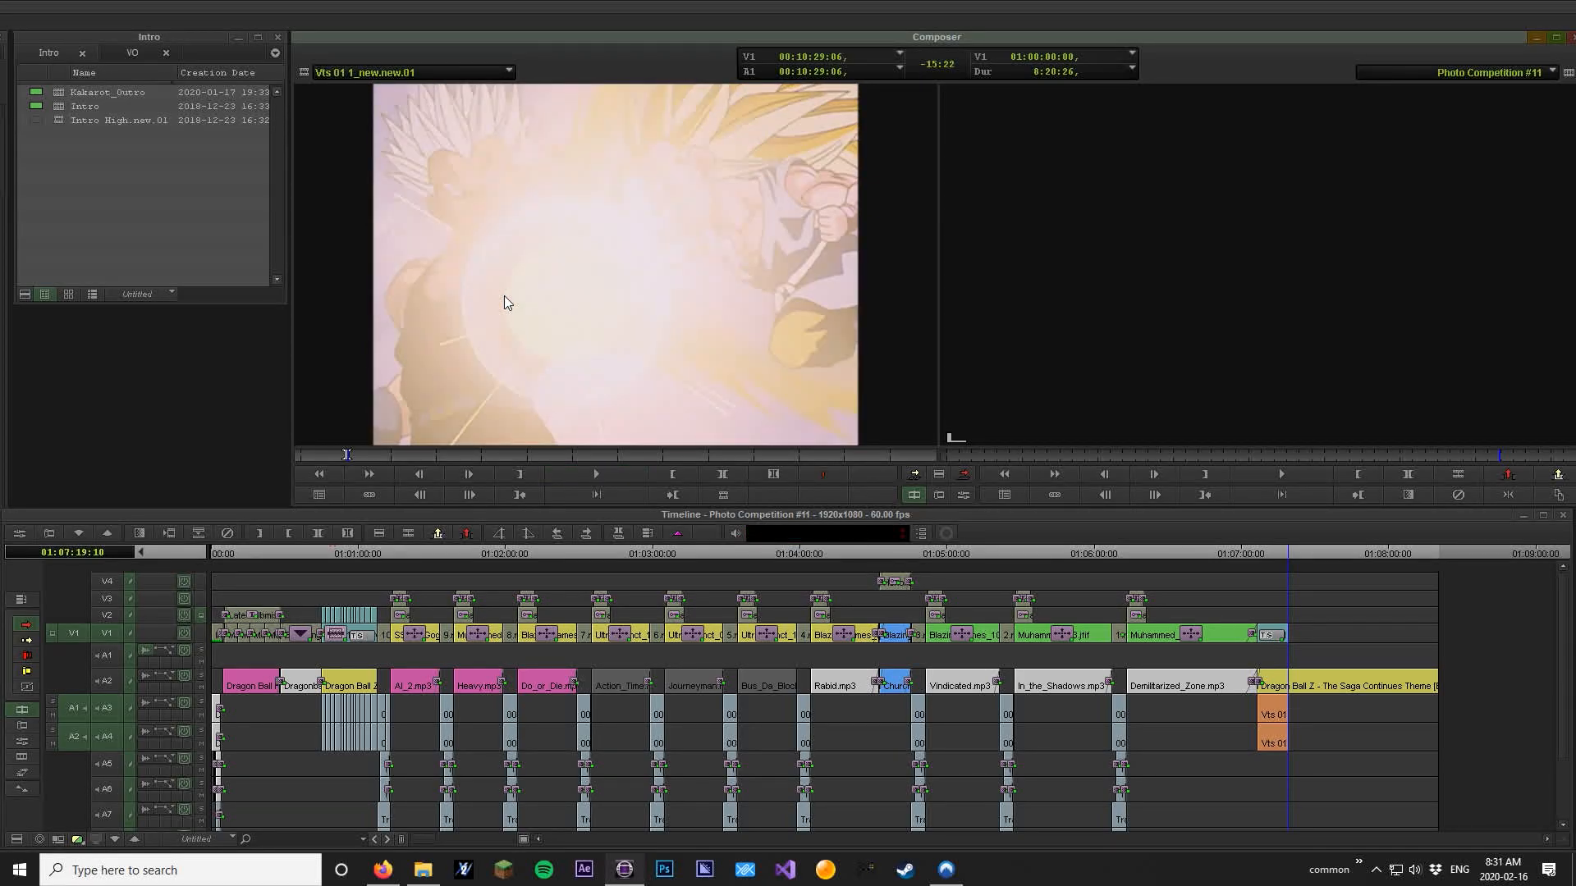
key(l)
key(l)
key(l)
key(l)
key(l)
key(l)
key(l)
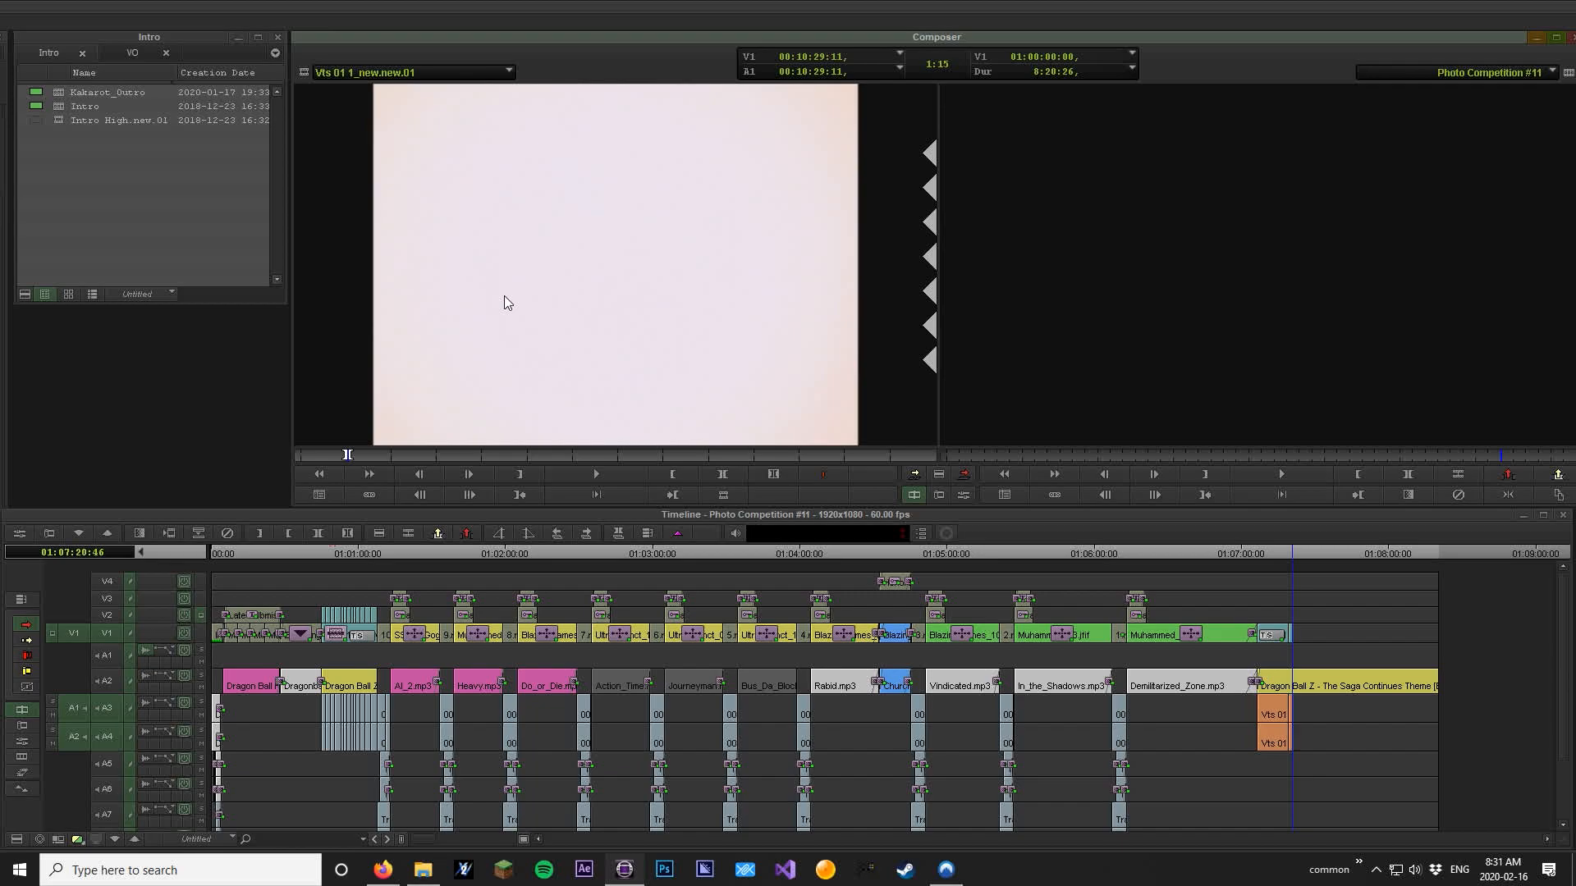
Look further through the source for fight shots and add them to the sequence from 01:07:20:46 to 01:07:30:14
key(space)
key(l)
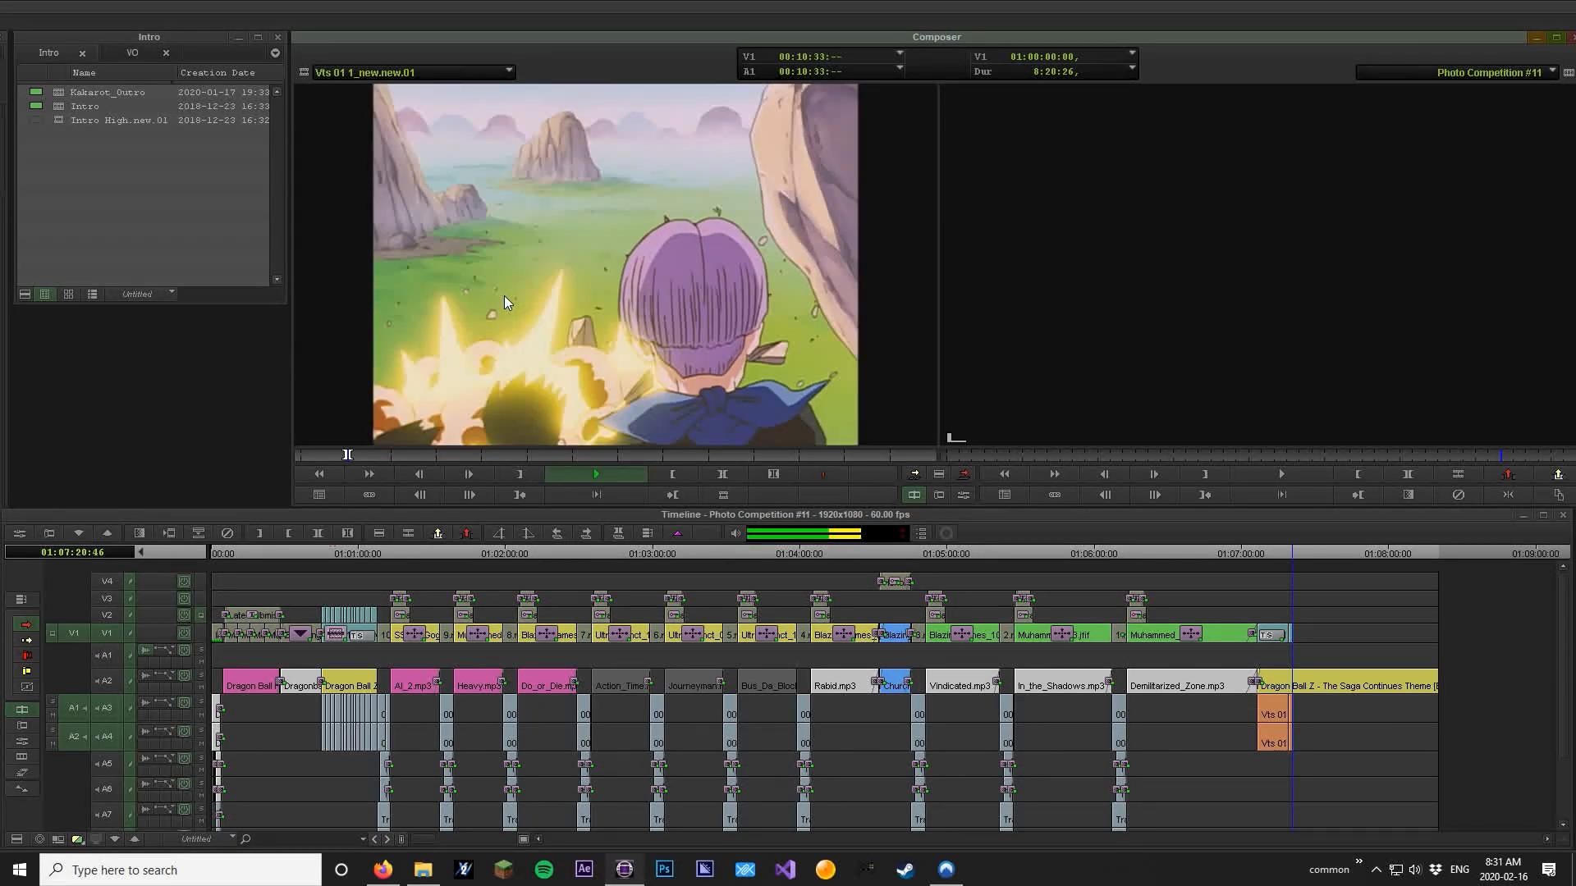
key(l)
key(l)
key(l)
key(l)
key(l)
key(l)
key(l)
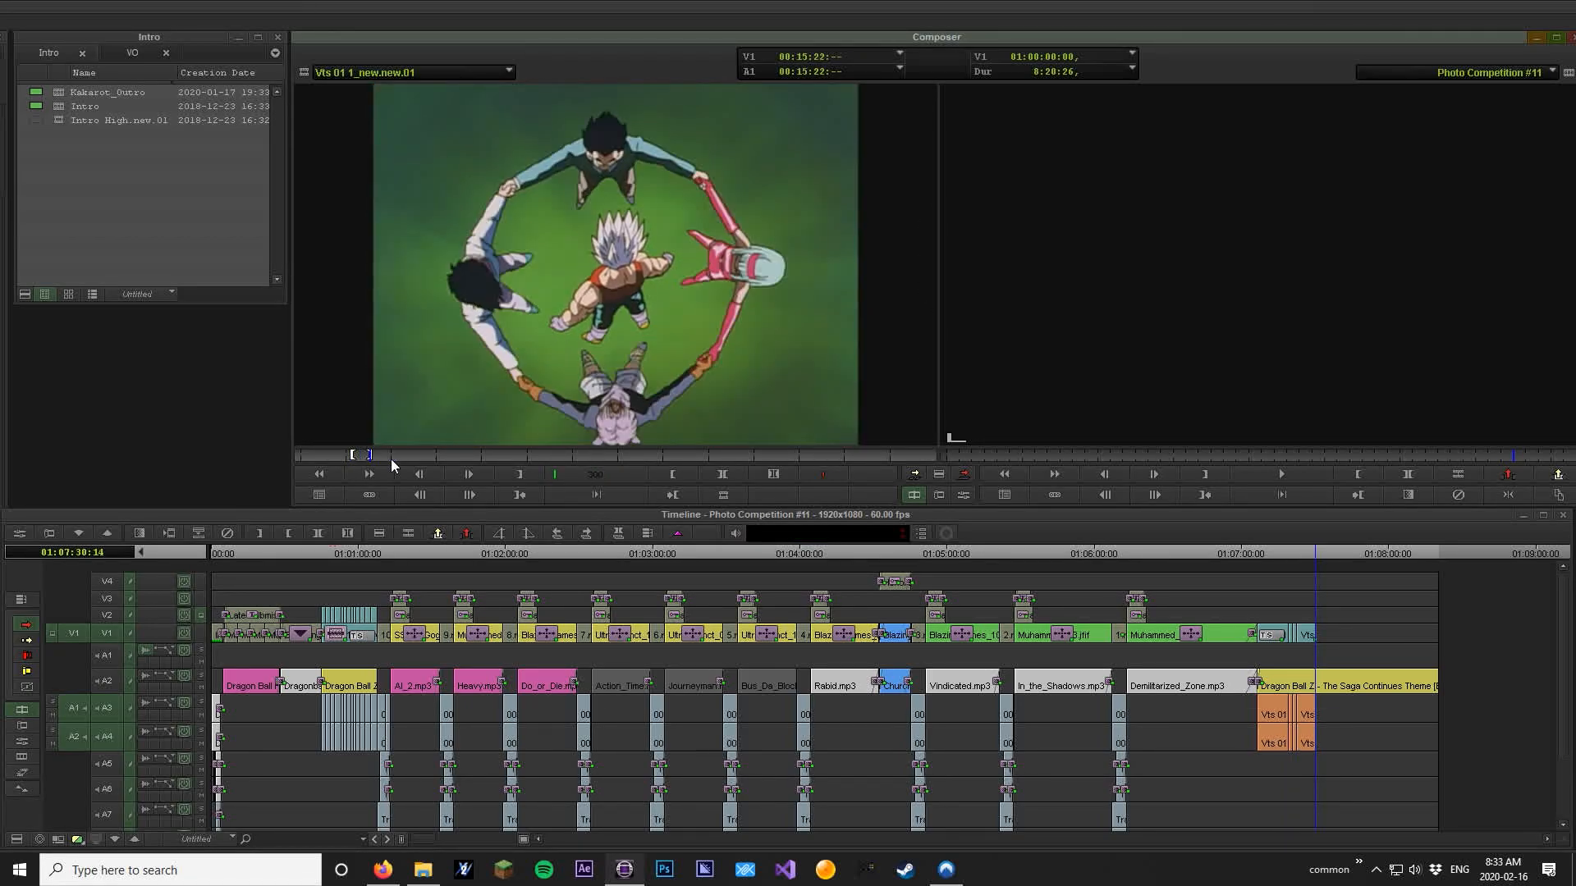
Pick the white-haired villain's energy shots from about 00:15:22 to 00:15:58 and add them to the sequence from 01:07:30:14 to 01:07:38:56
key(space)
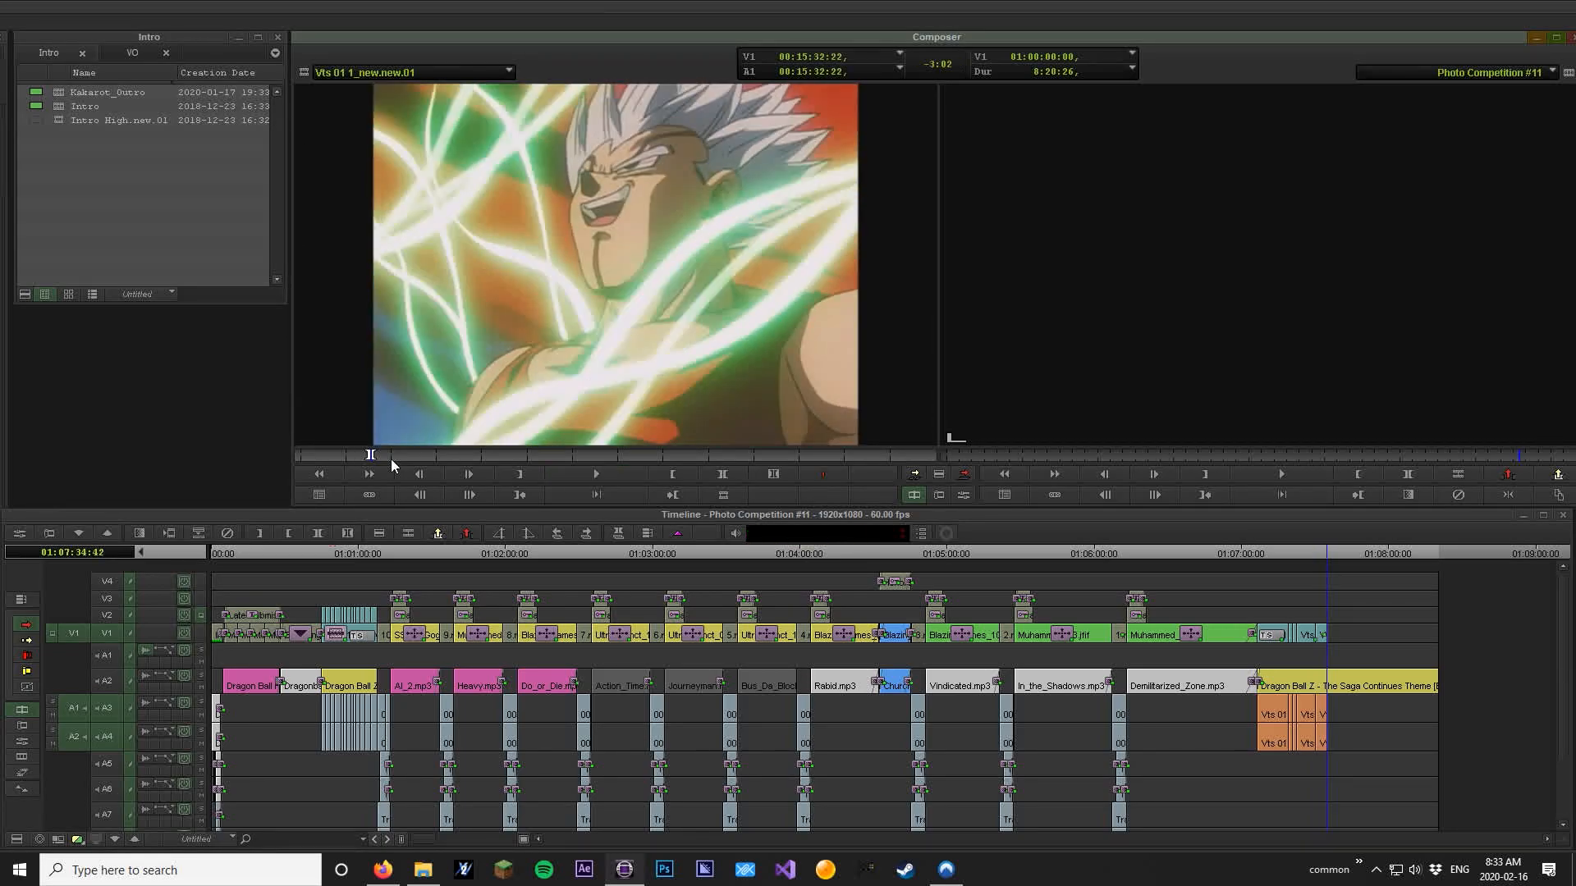
key(space)
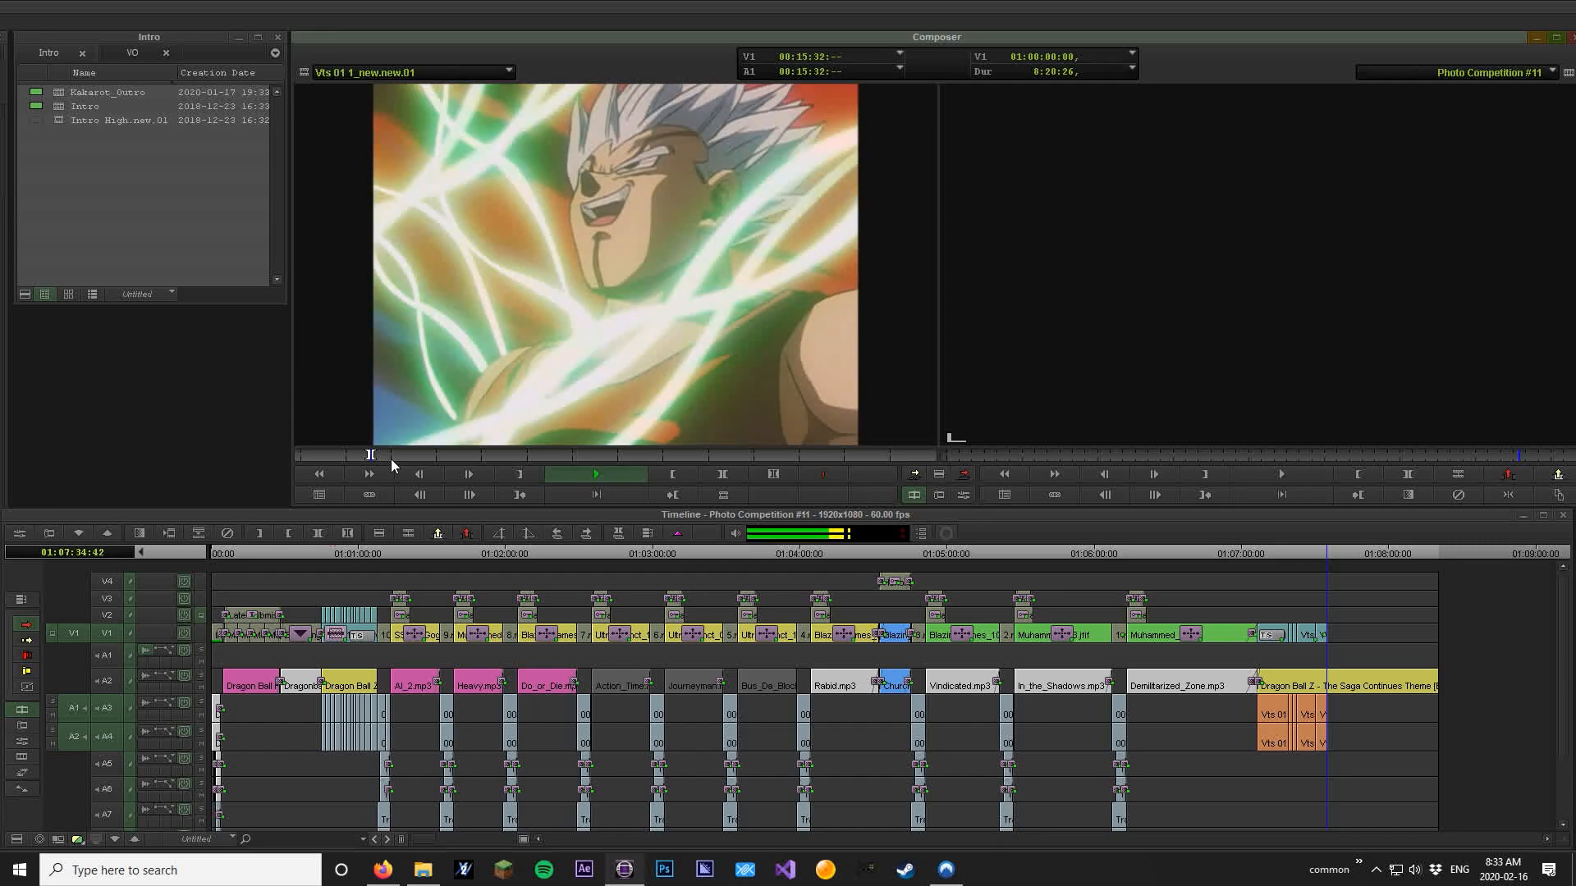
key(l)
key(l)
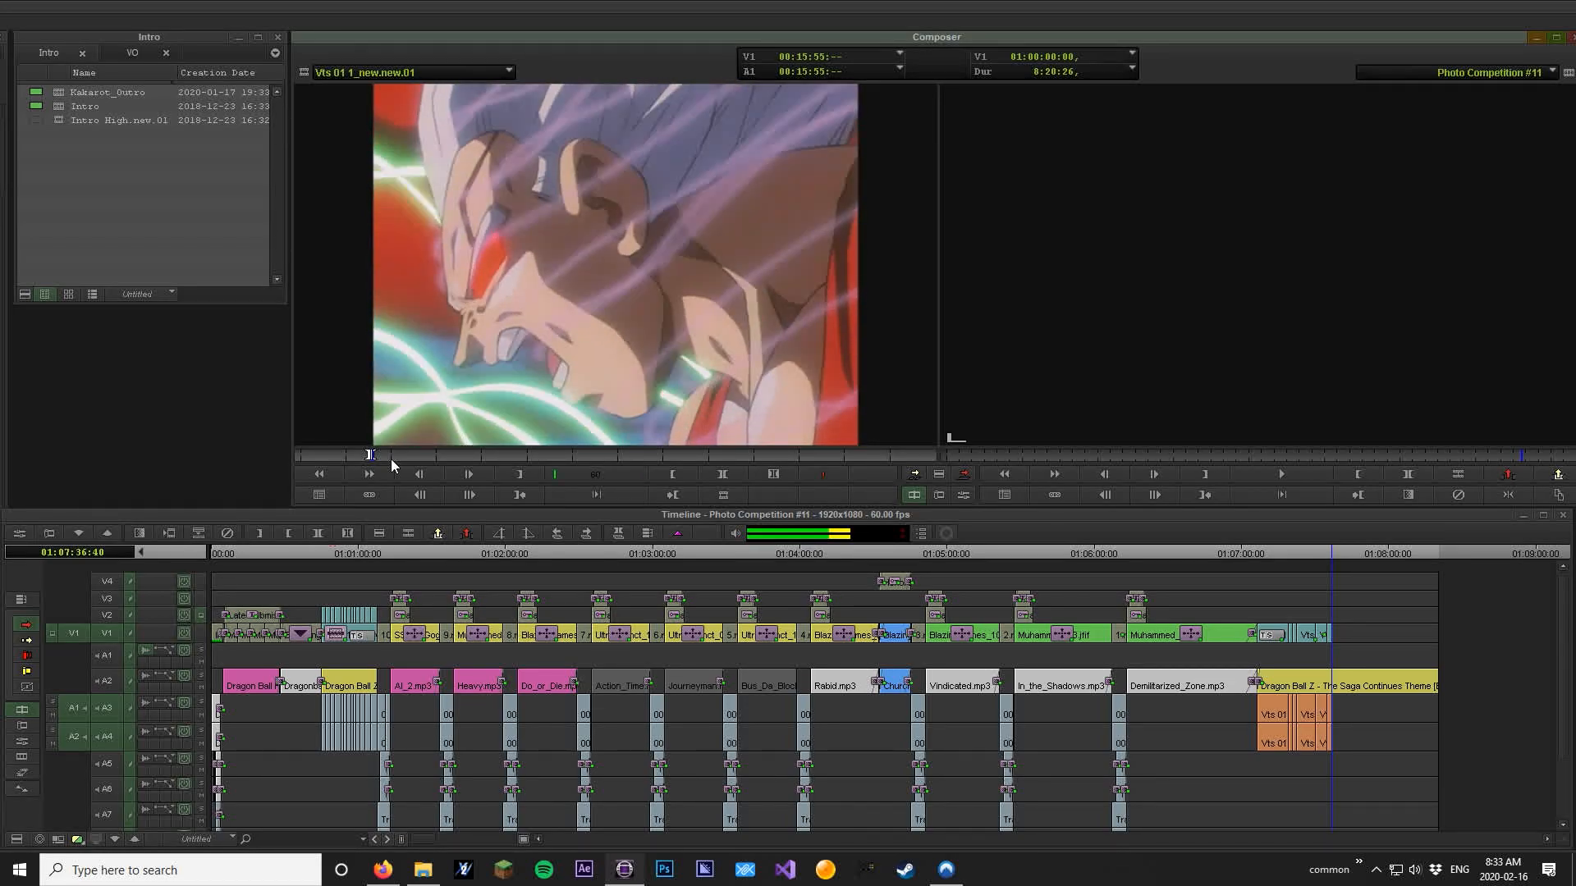
key(space)
key(space)
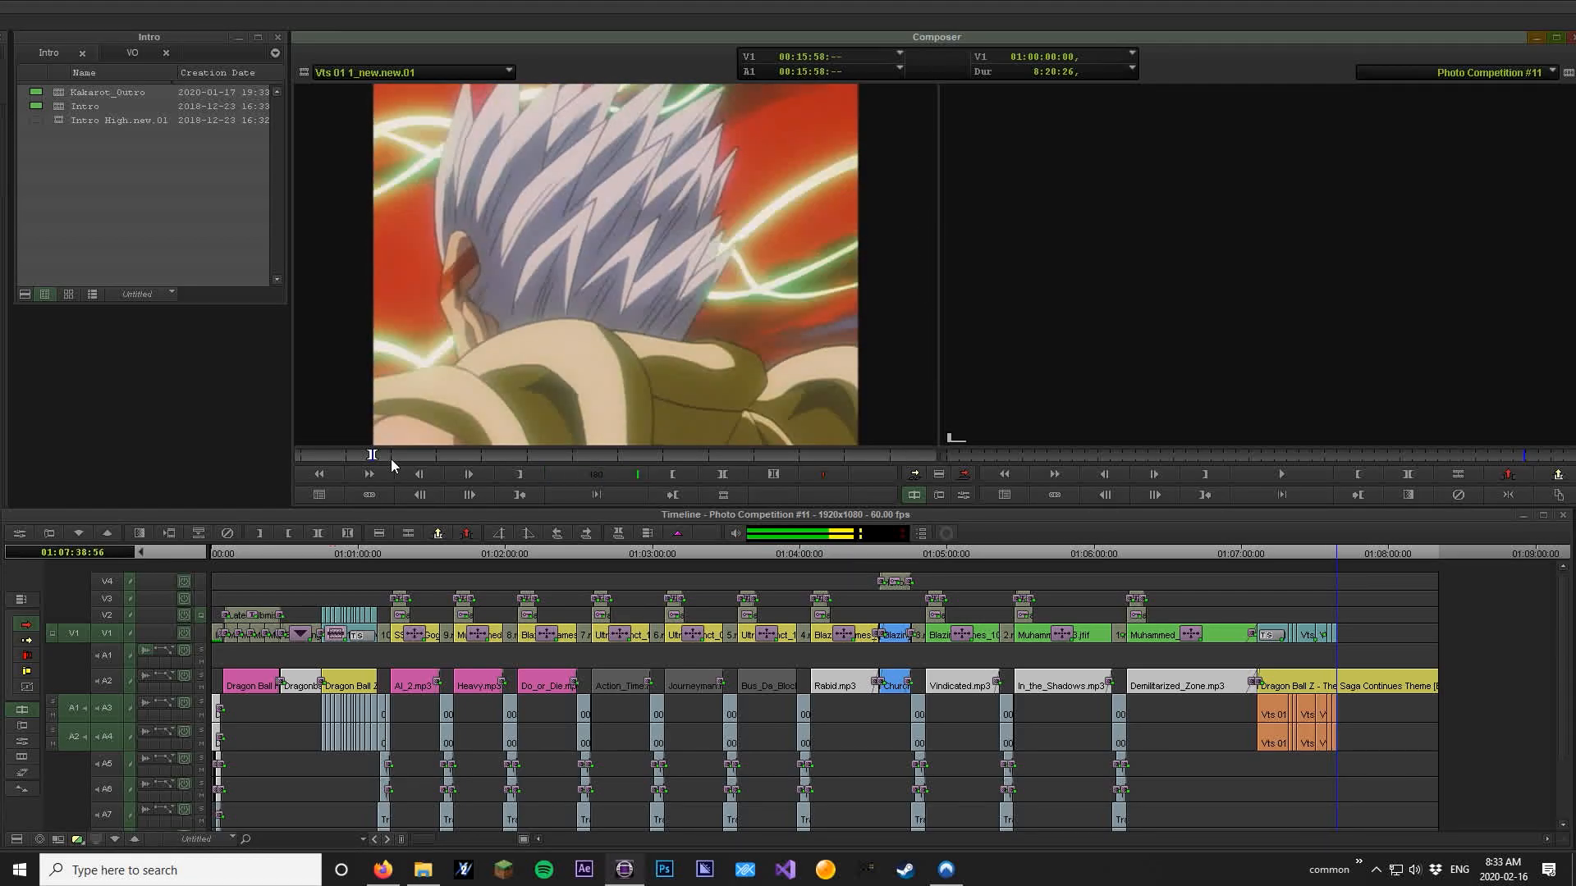
Look through the source around 00:16:29 for more villain attack shots and add them to the sequence from 01:07:38:56 to 01:07:50:18
key(l)
key(l)
key(l)
key(l)
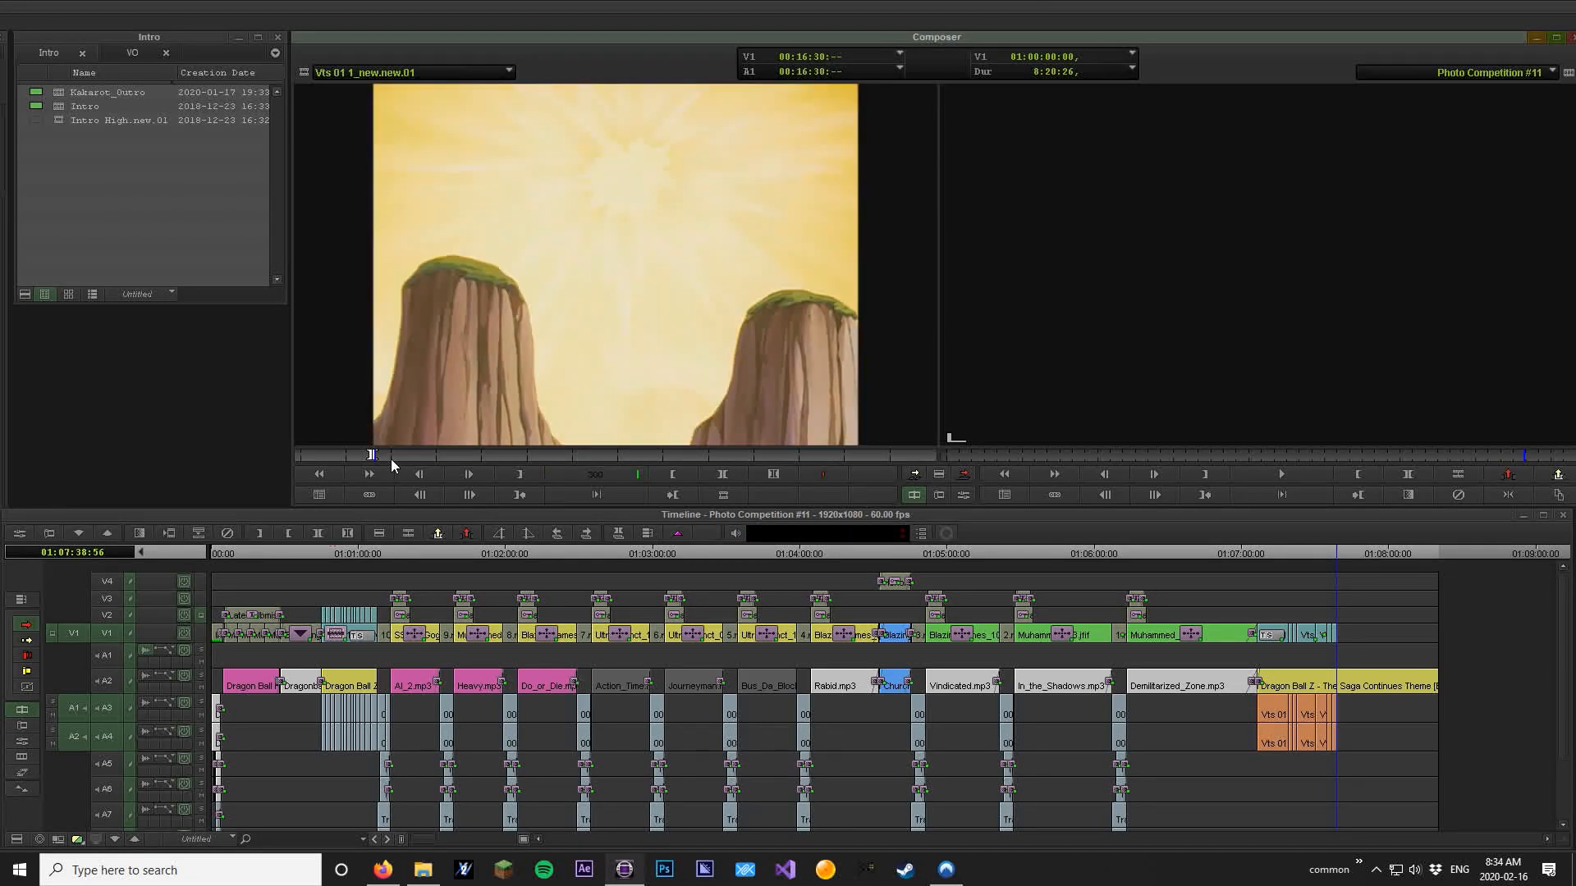
key(j)
key(j)
key(j)
key(k)
key(l)
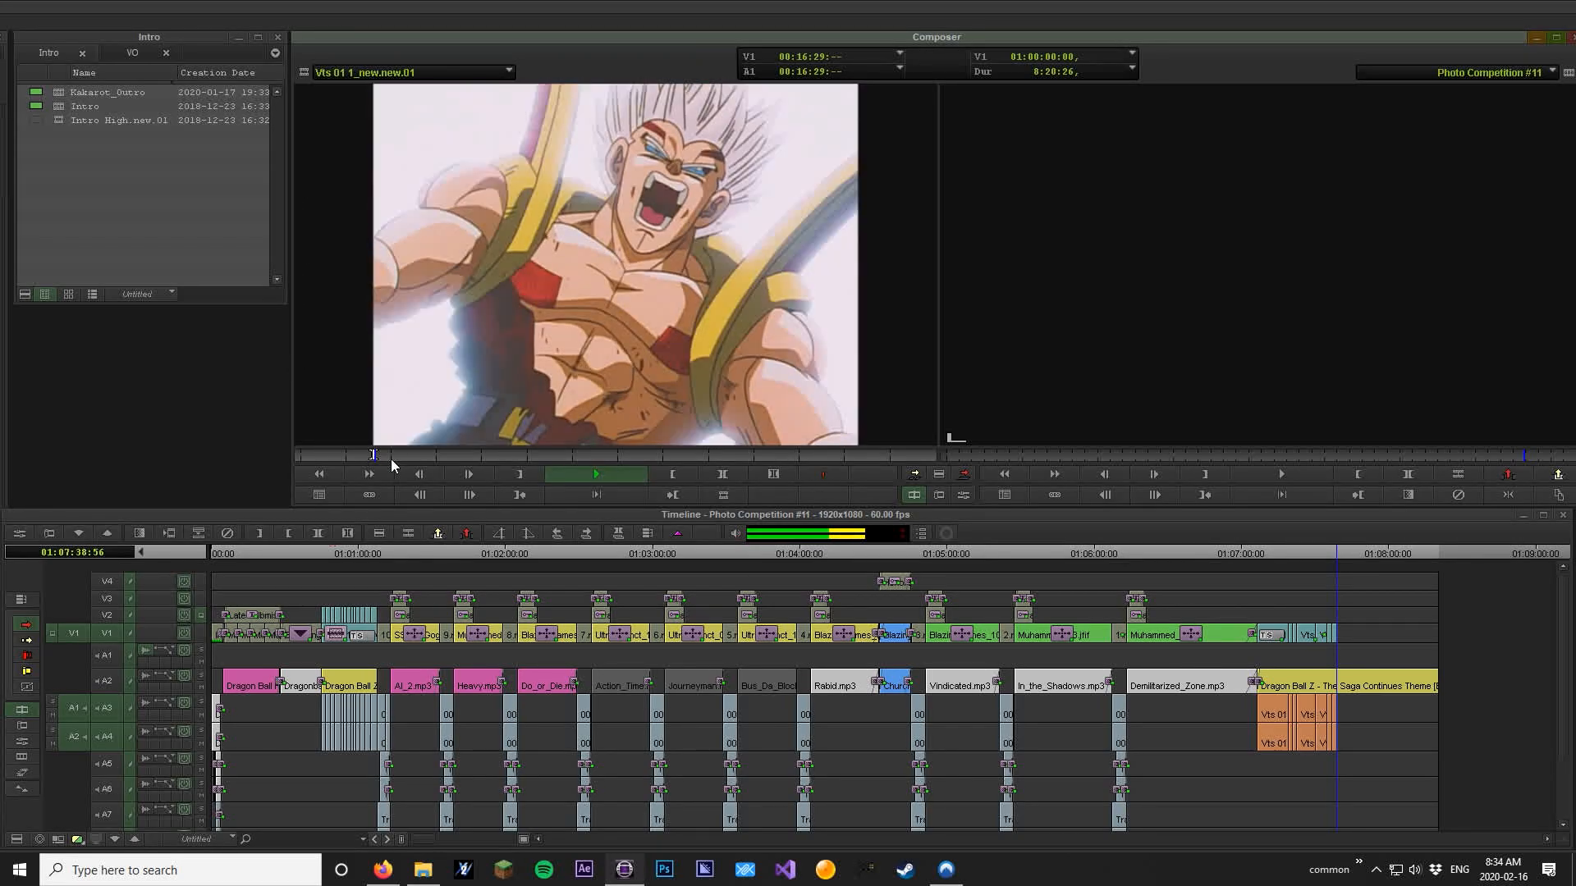
key(k)
key(l)
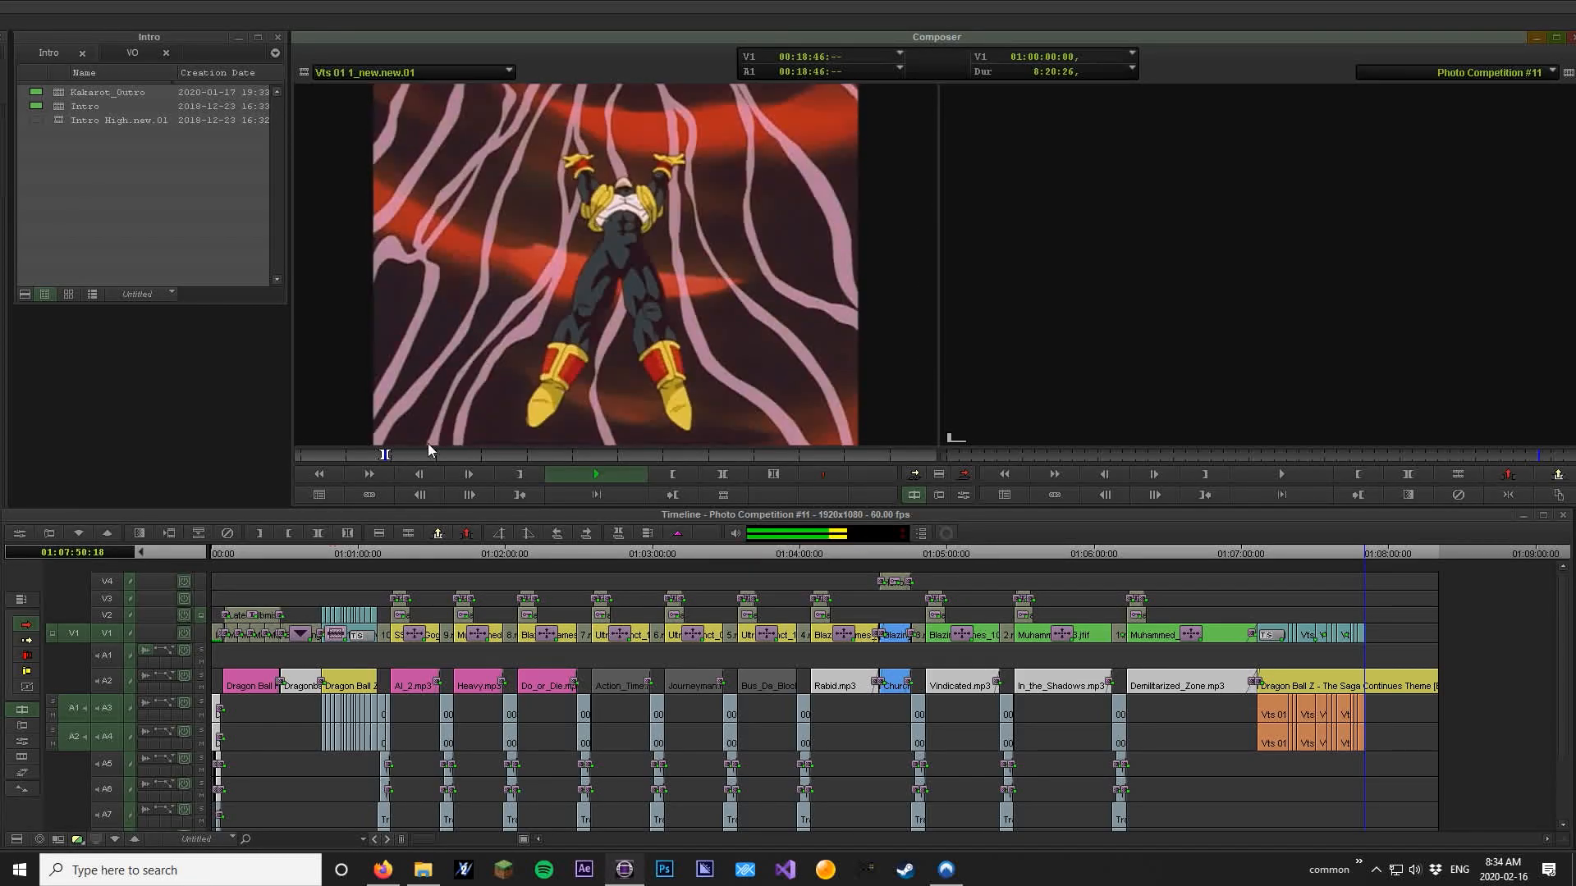
Search further ahead in the source up to about 01:27:51 and add the next shot to the sequence from 01:07:50:18 to 01:07:53:22
click(403, 455)
drag(406, 455, 417, 459)
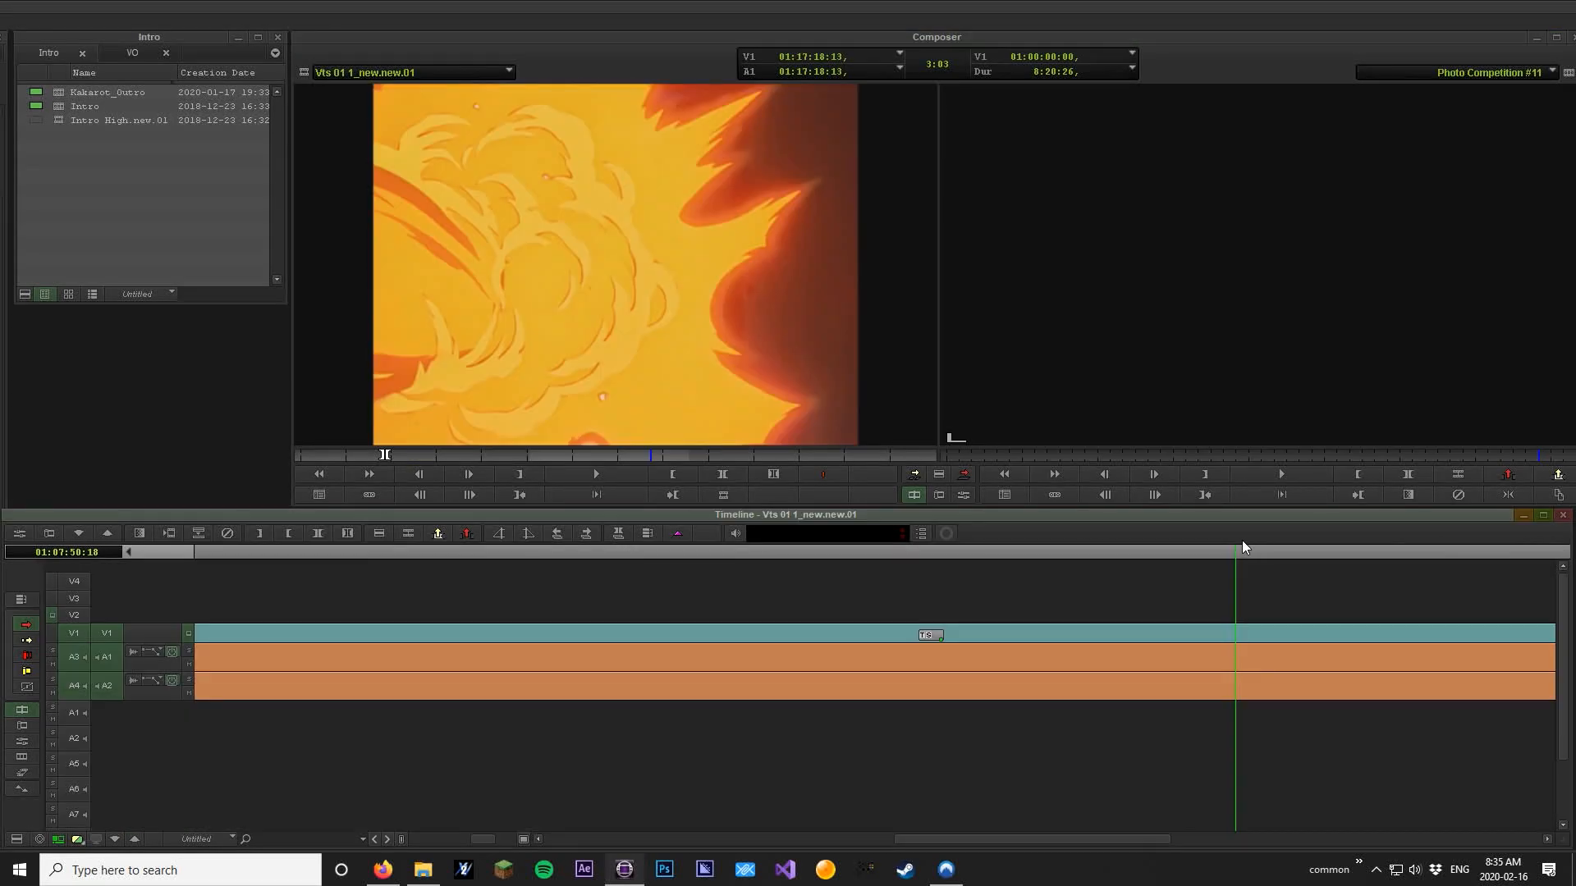
drag(1255, 551, 1390, 551)
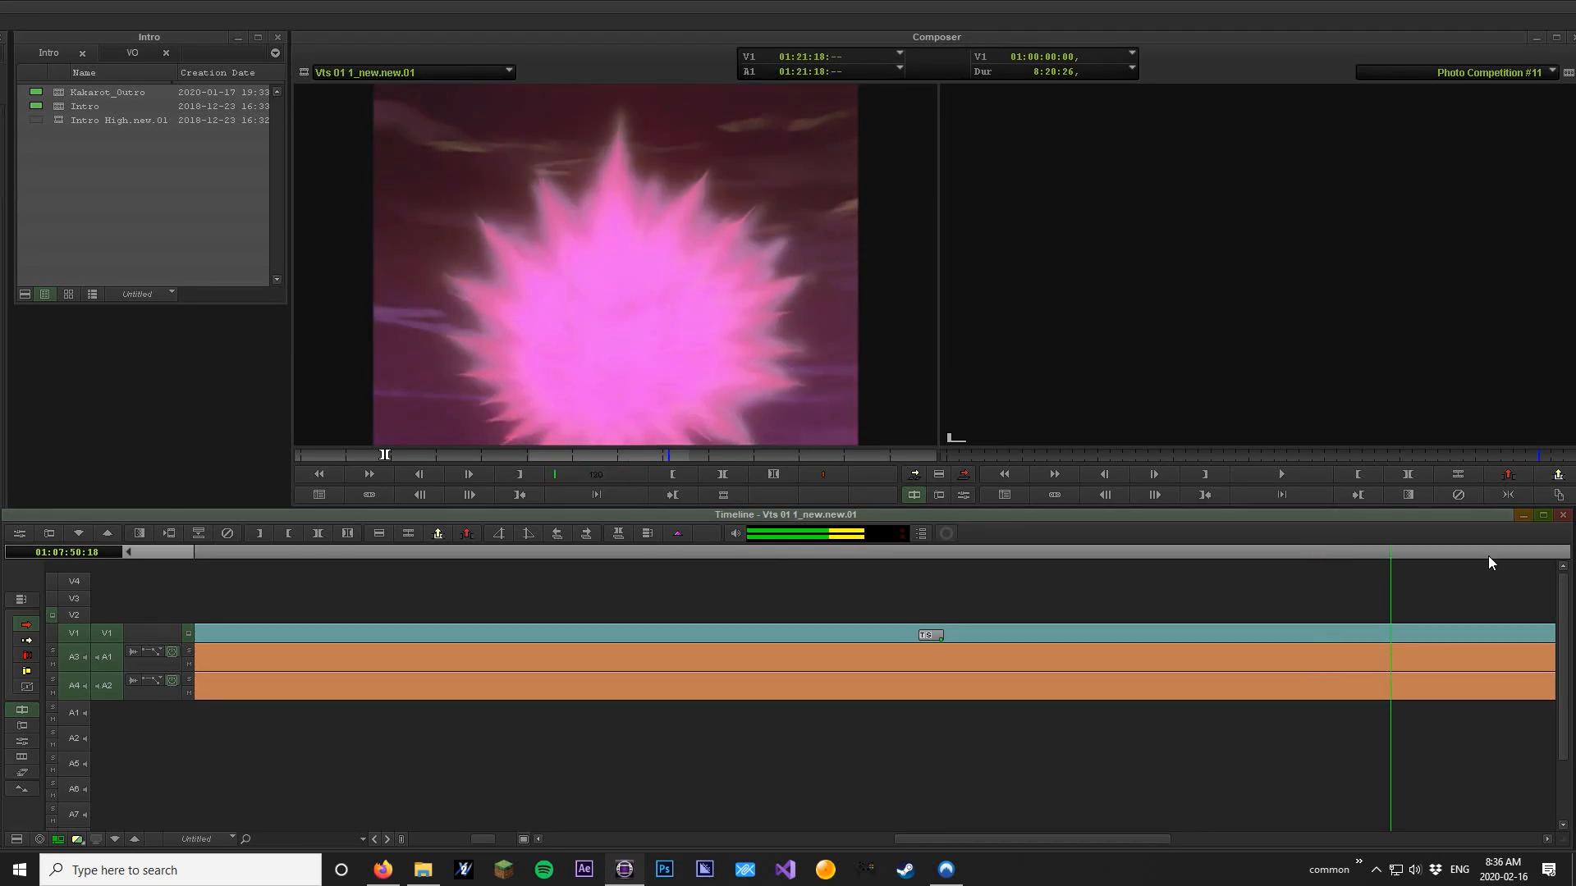
key(space)
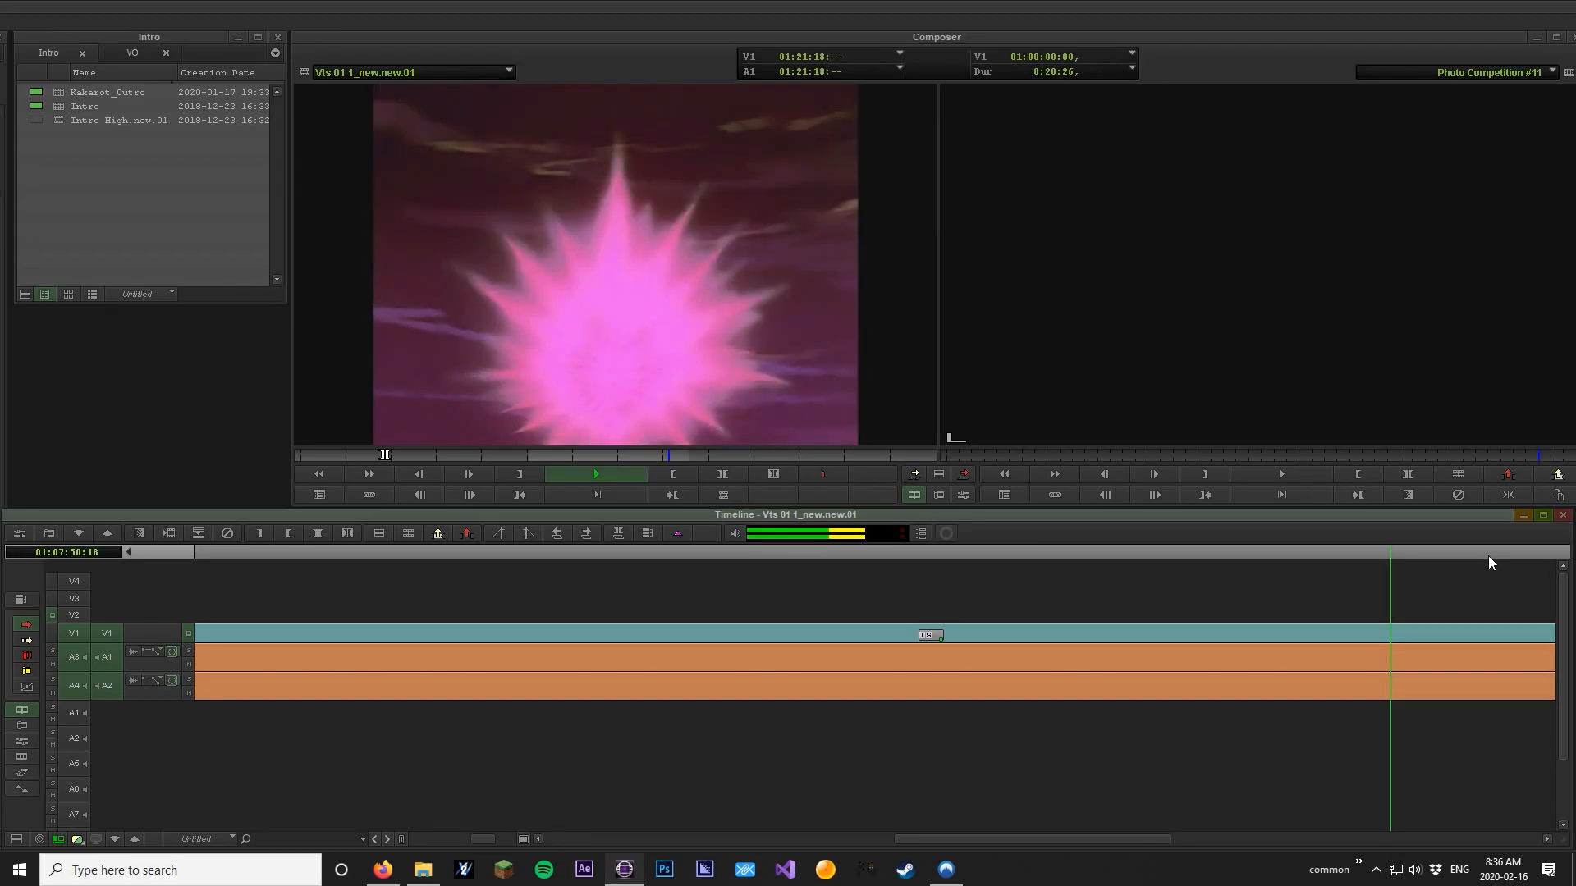
click(1489, 557)
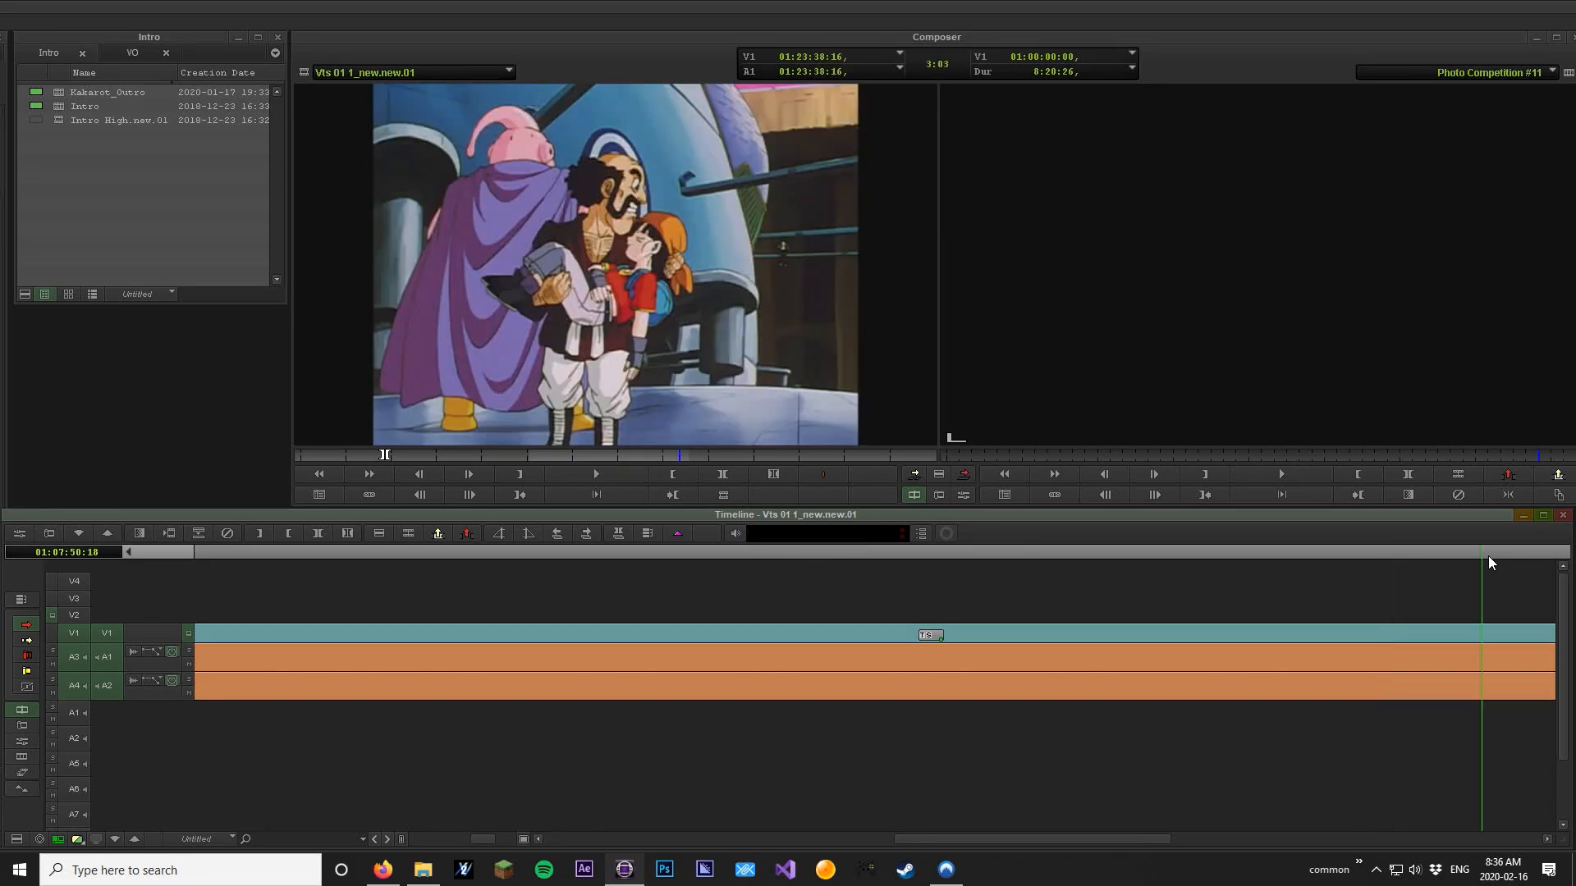
key(space)
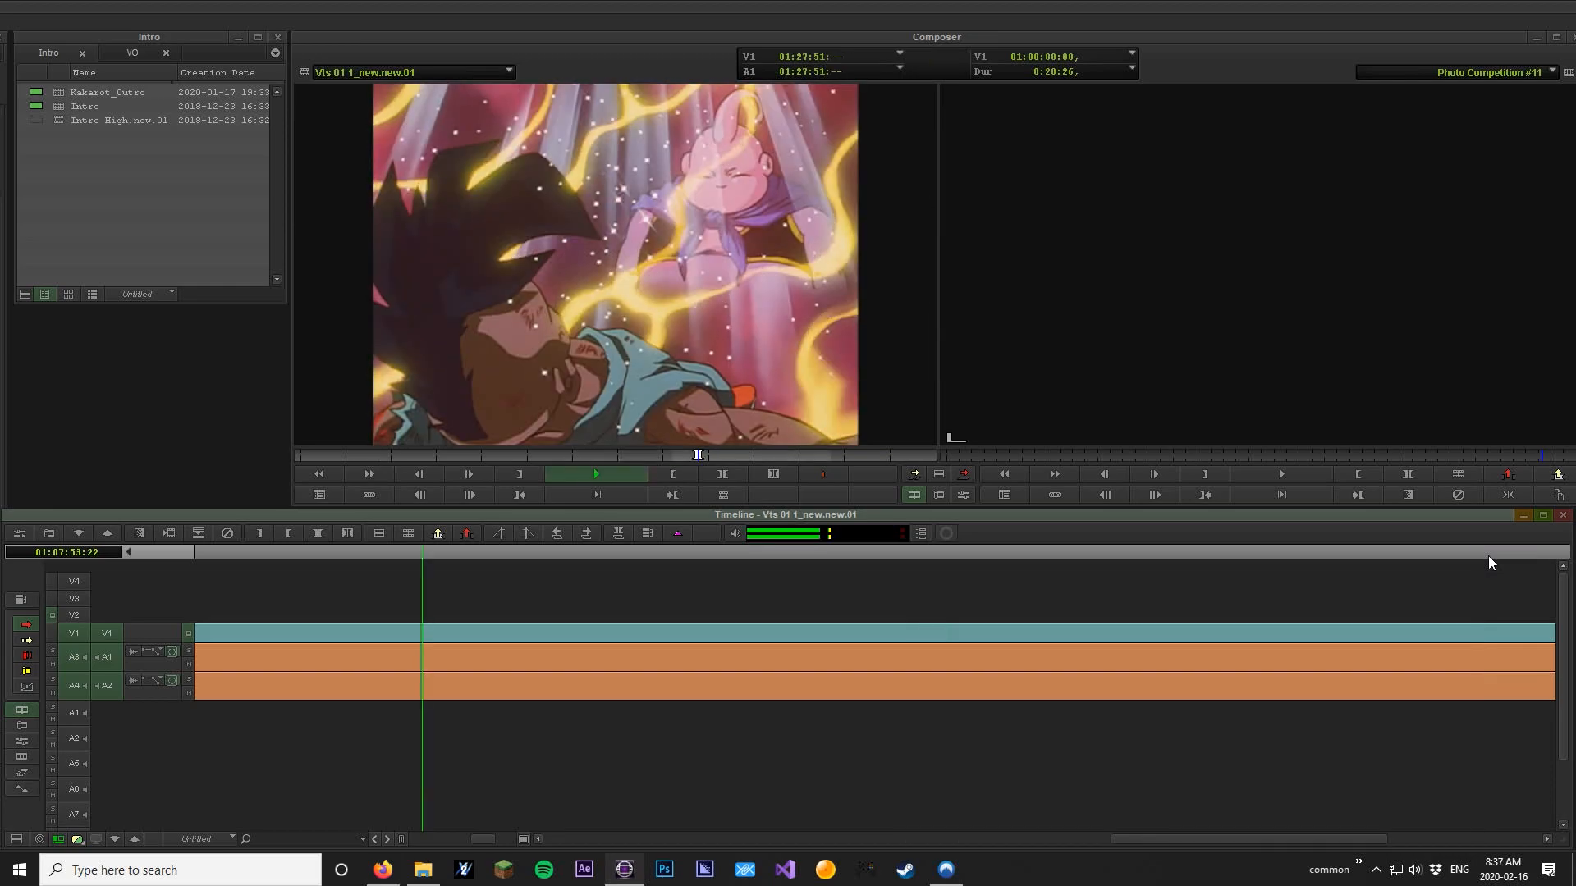
Mark the end of the shot of the fighter lying on pink ground near 01:28:38 and add it to the sequence at 01:07:53:22
key(space)
key(space)
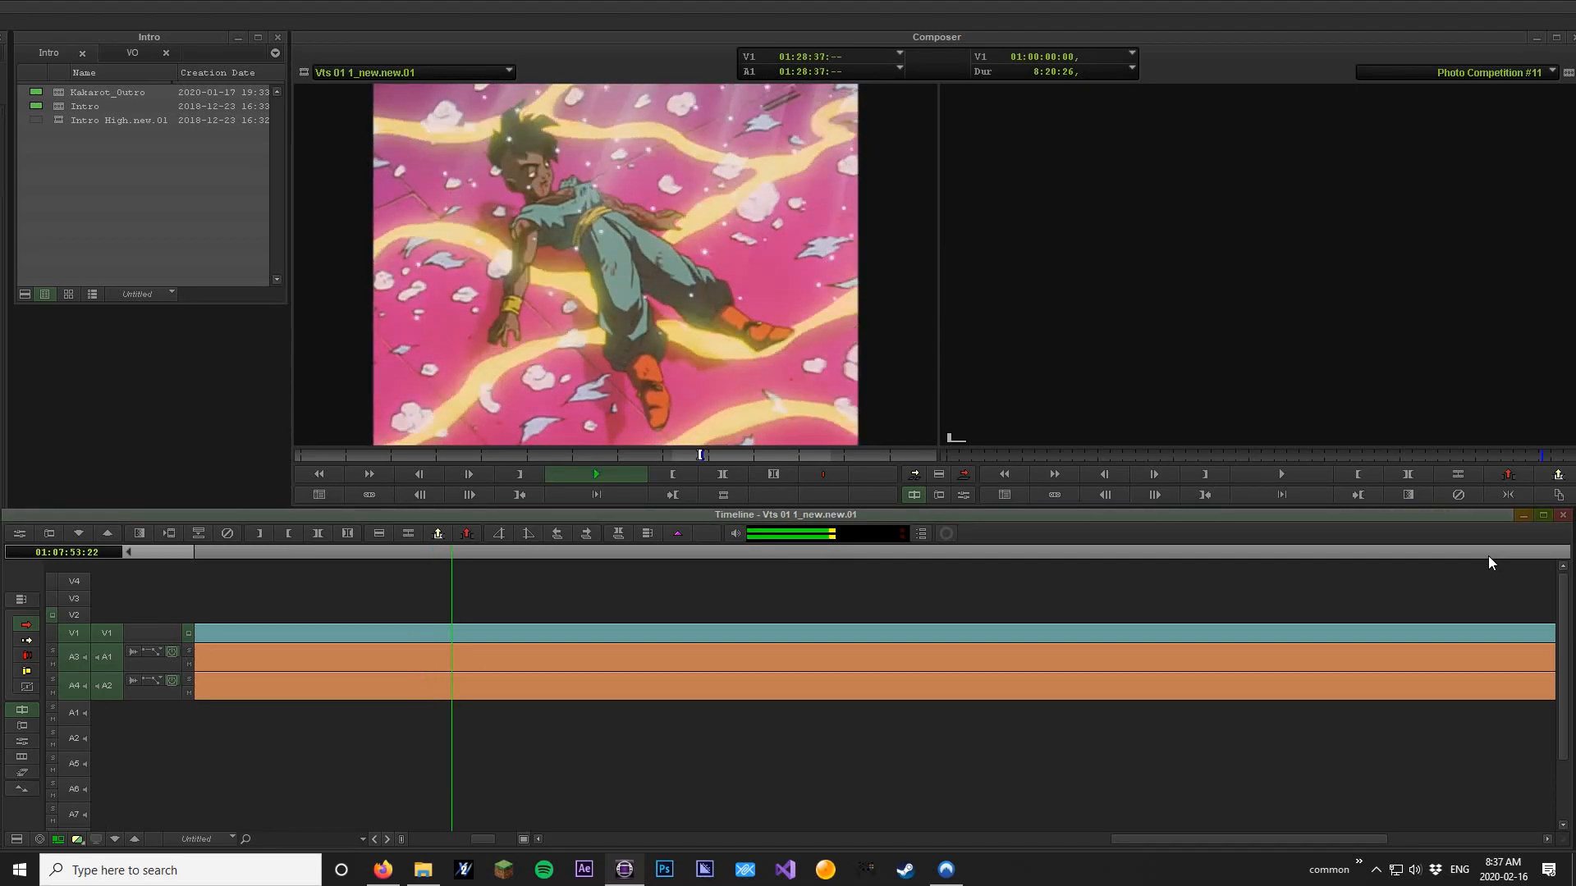
key(space)
key(space)
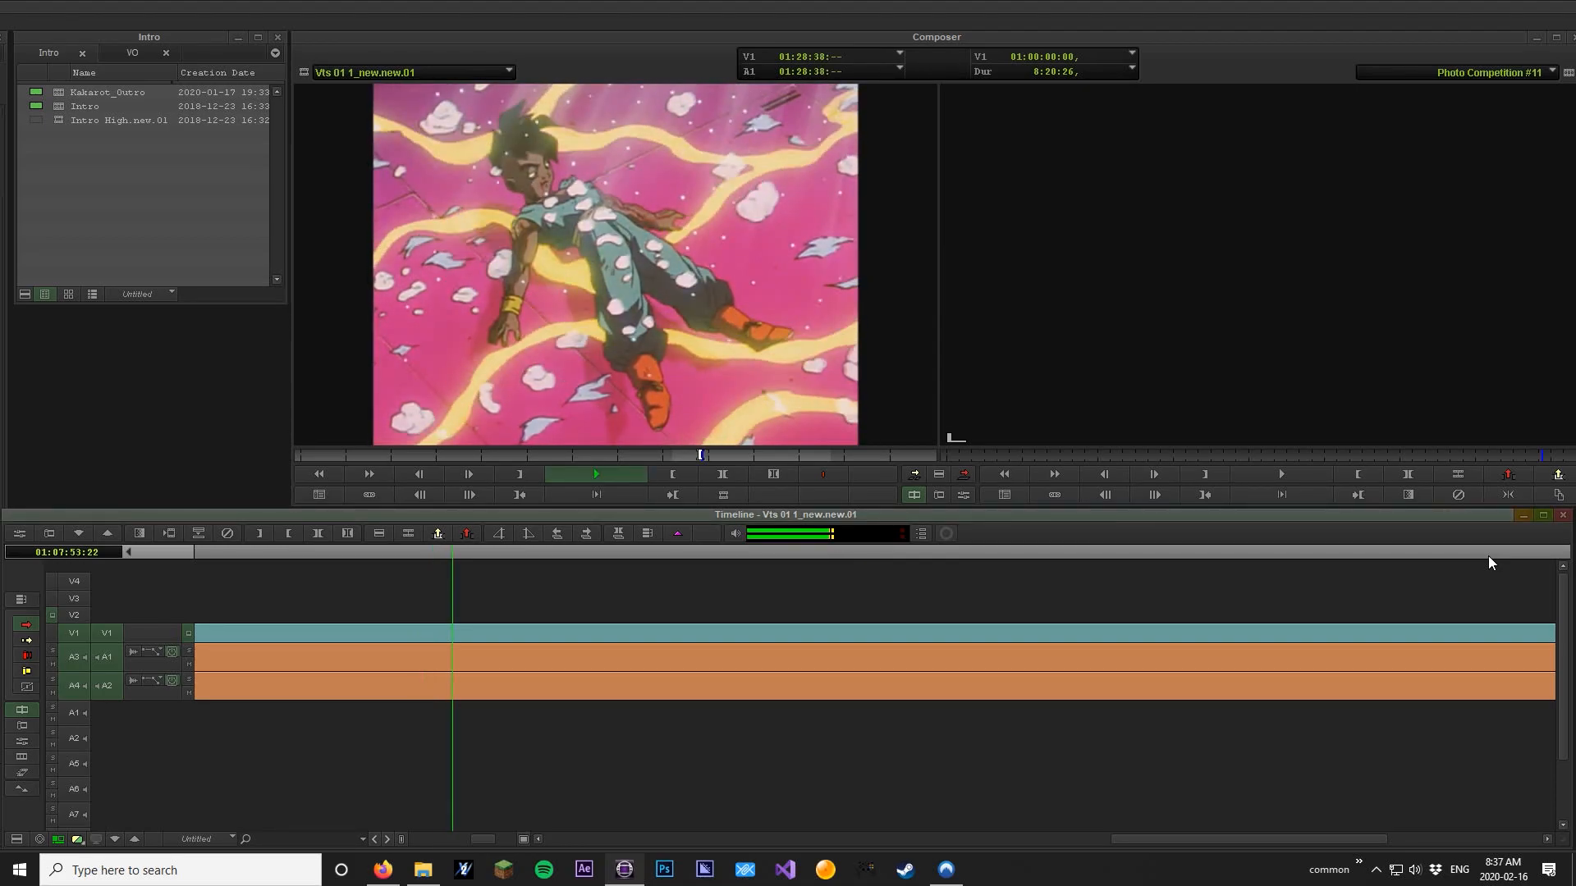
key(space)
key(o)
key(space)
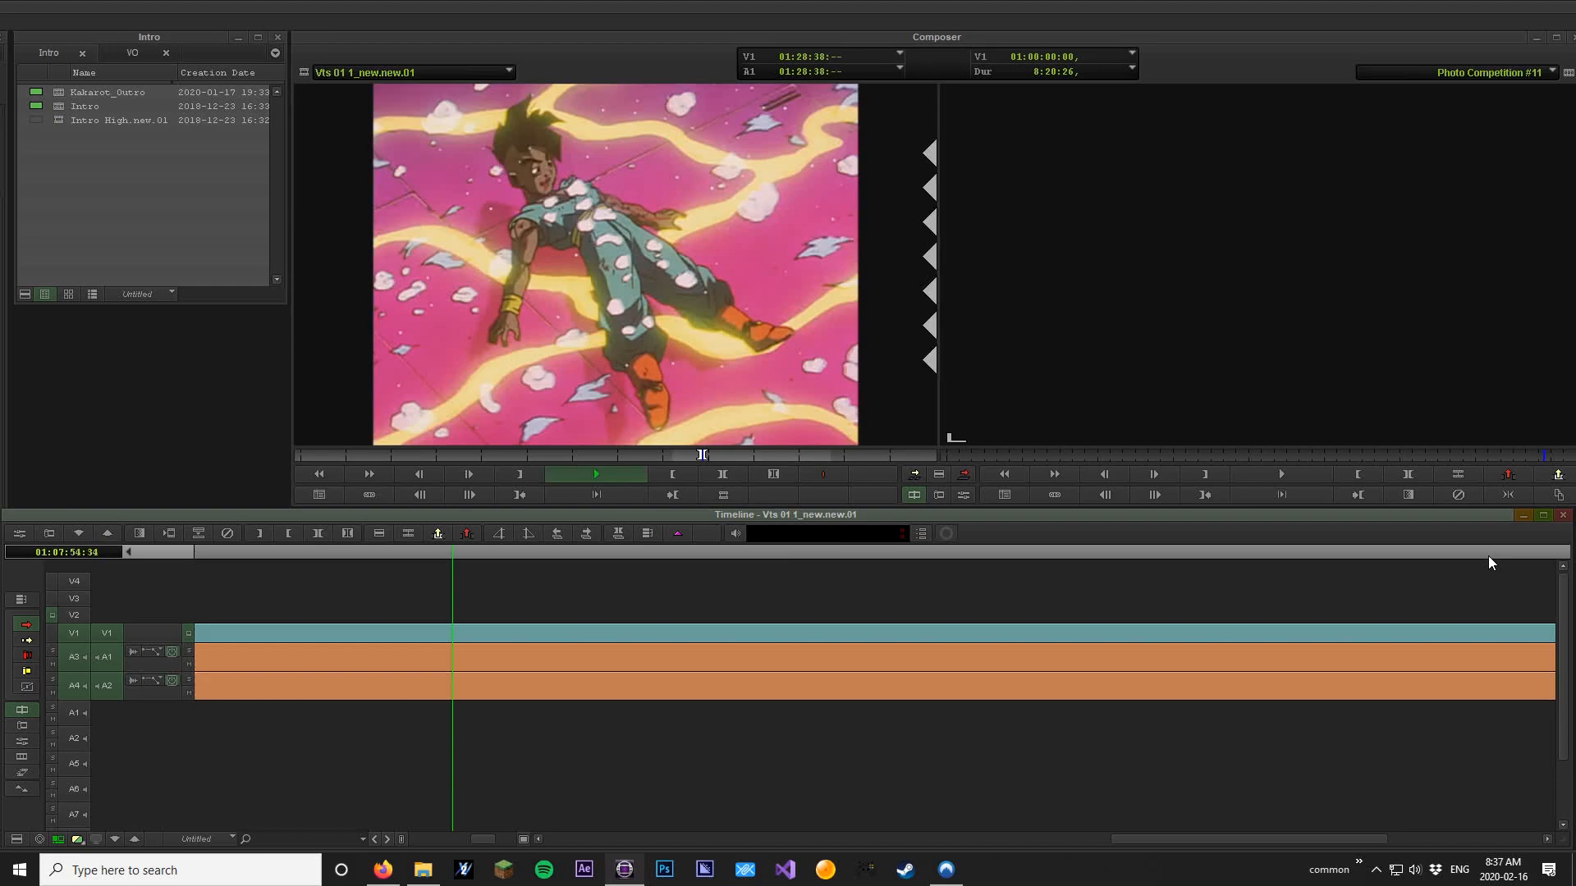
Mark the transformed fighter's shot against the pink sky, ending at 01:29:01:07, and add it to the sequence at 01:07:54:34
key(l)
key(l)
key(space)
key(Escape)
key(l)
key(l)
key(l)
key(l)
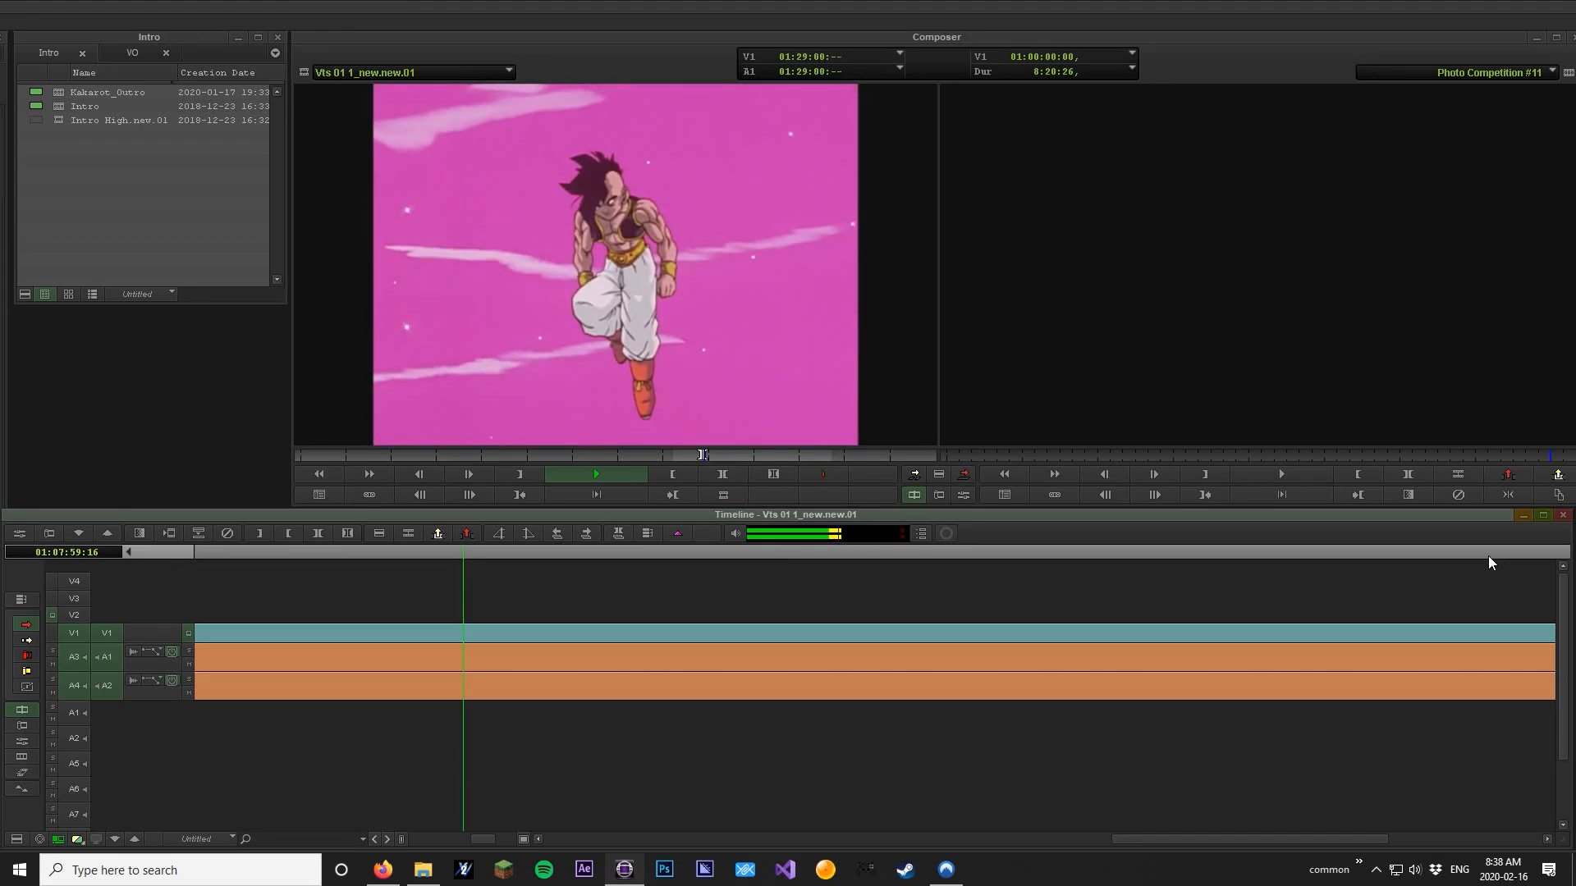
key(space)
key(Escape)
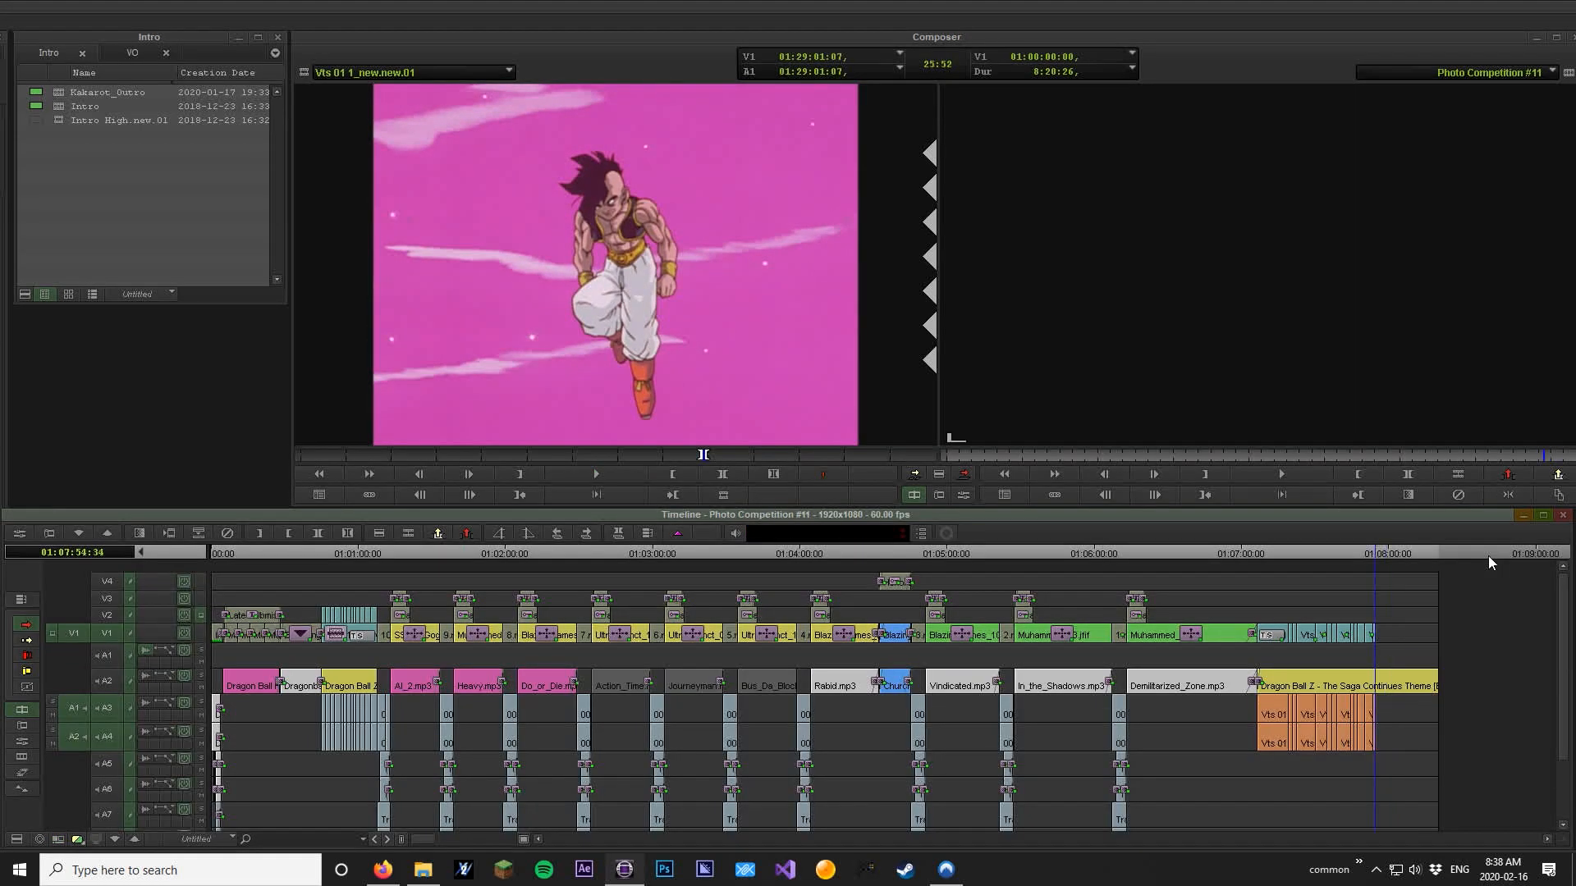
key(b)
Mark the fighter's pink aura shot from the white flash at 01:29:17:06 to 01:29:19:08 and add it to the sequence at 01:07:58:32
key(space)
key(space)
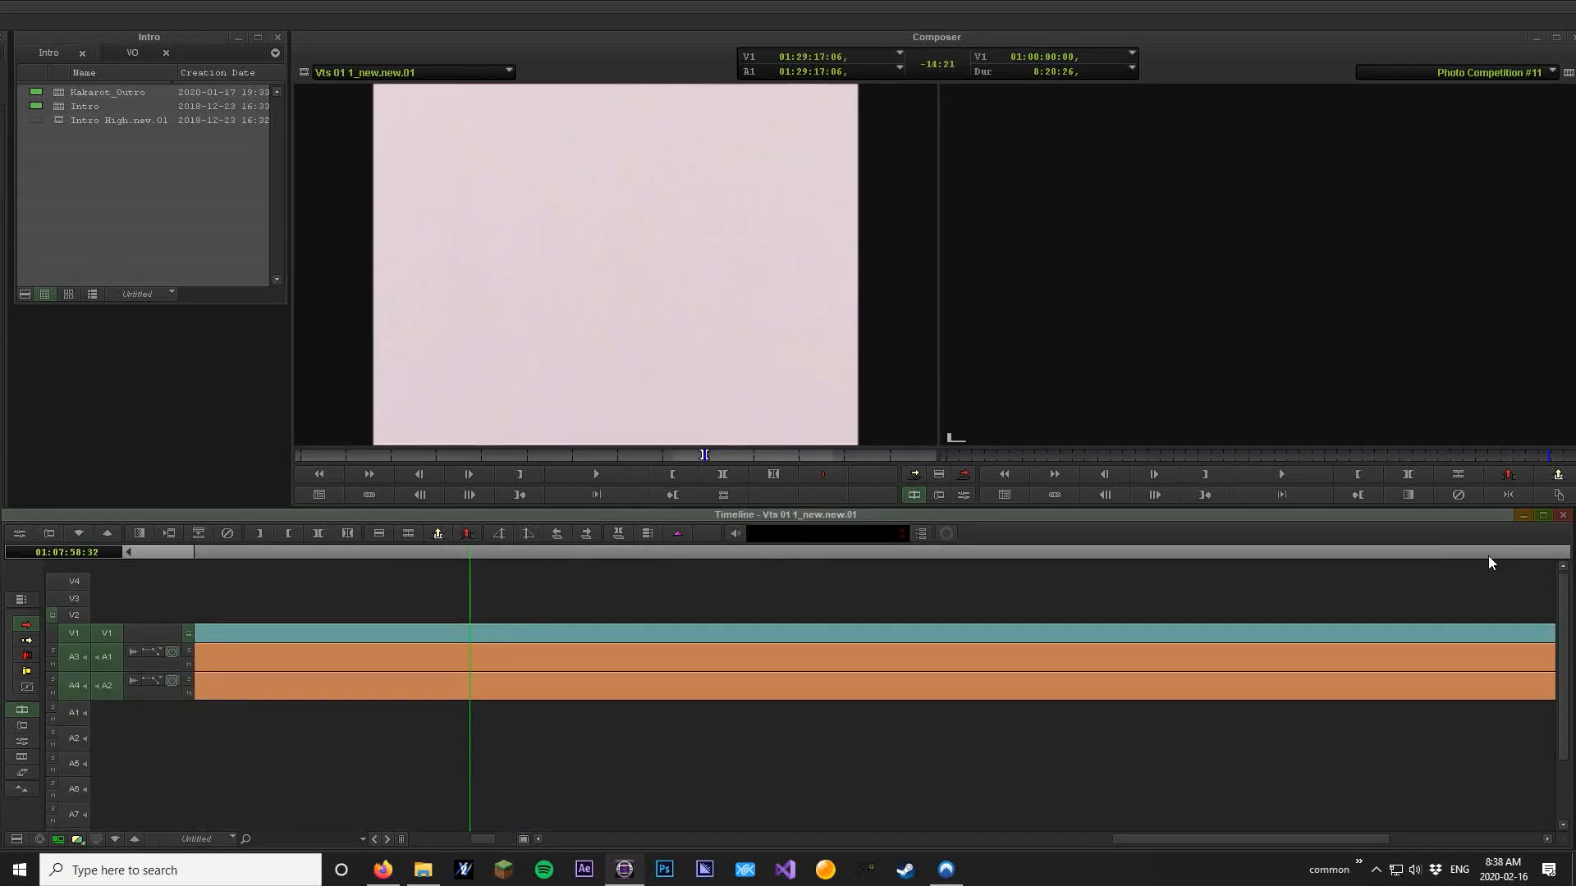
key(i)
key(space)
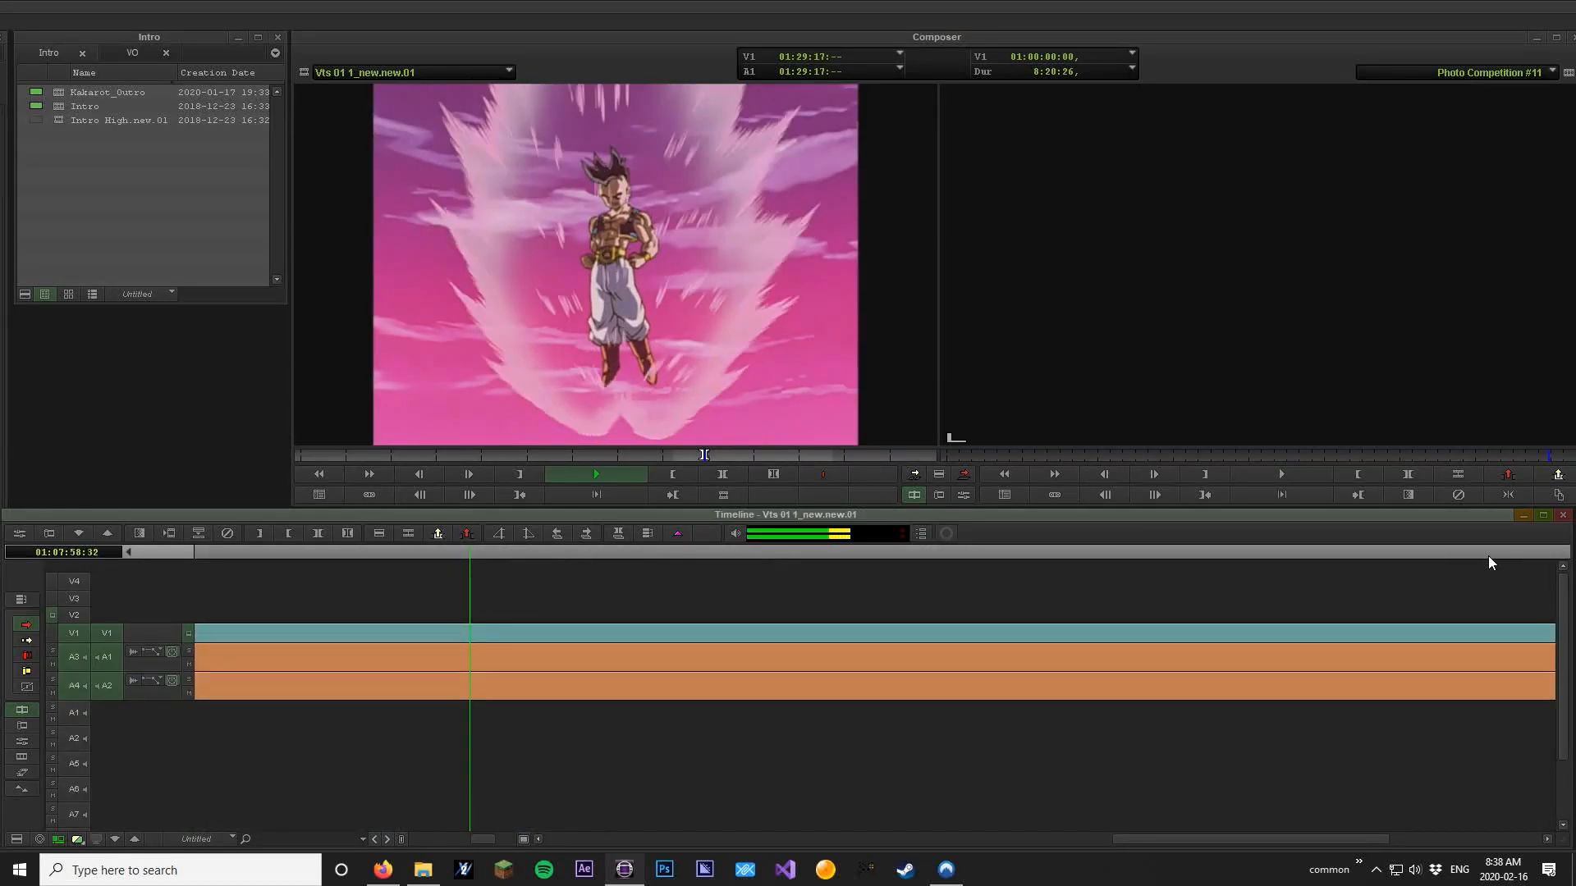
key(o)
key(space)
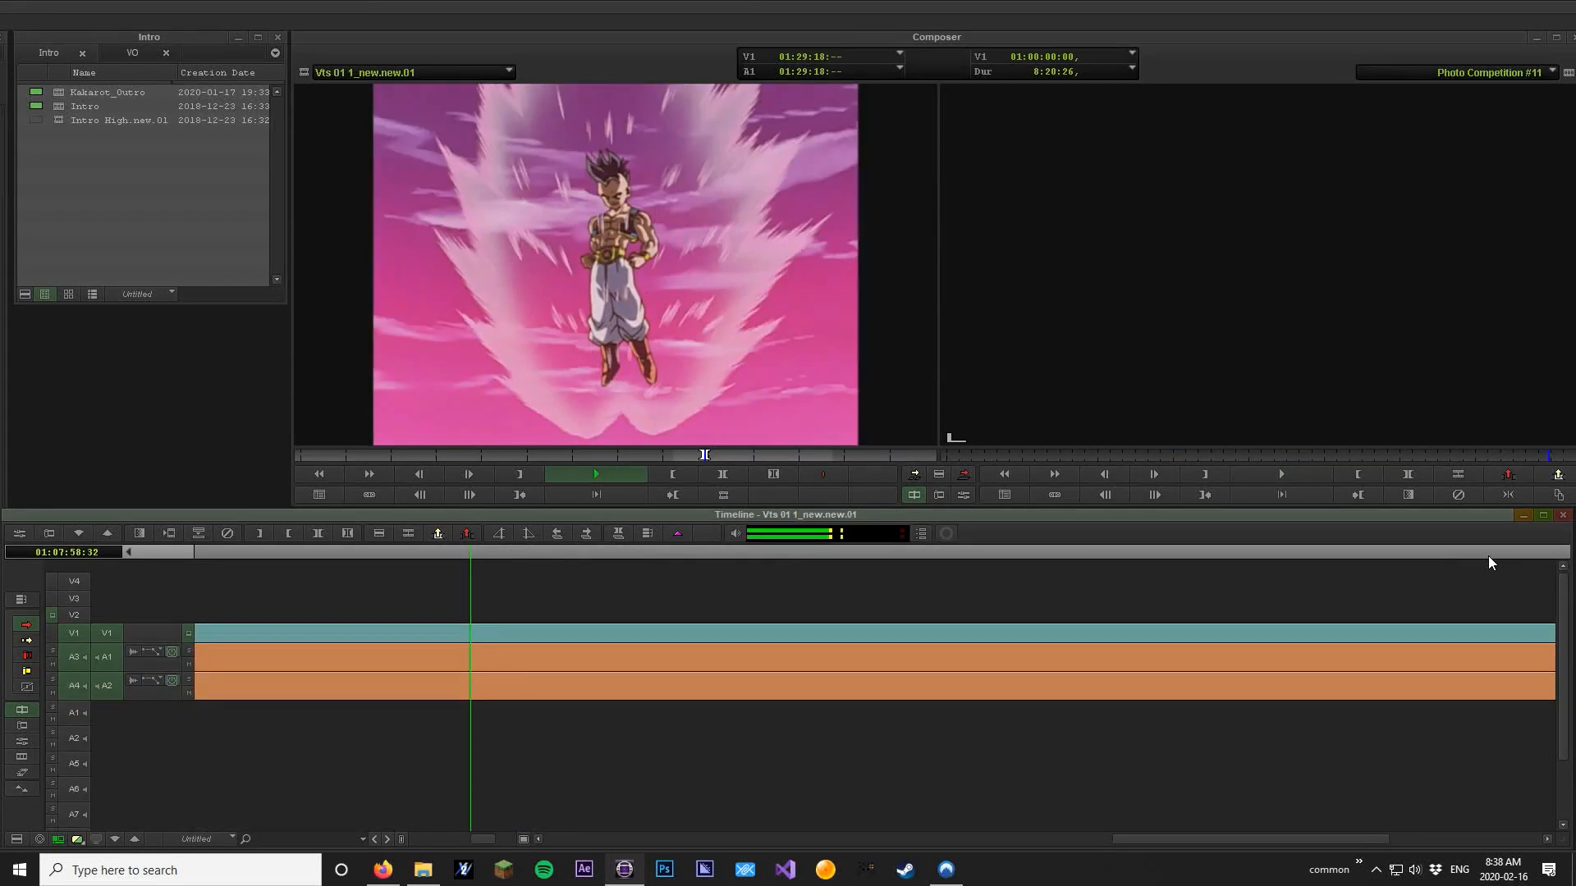
key(space)
key(o)
key(b)
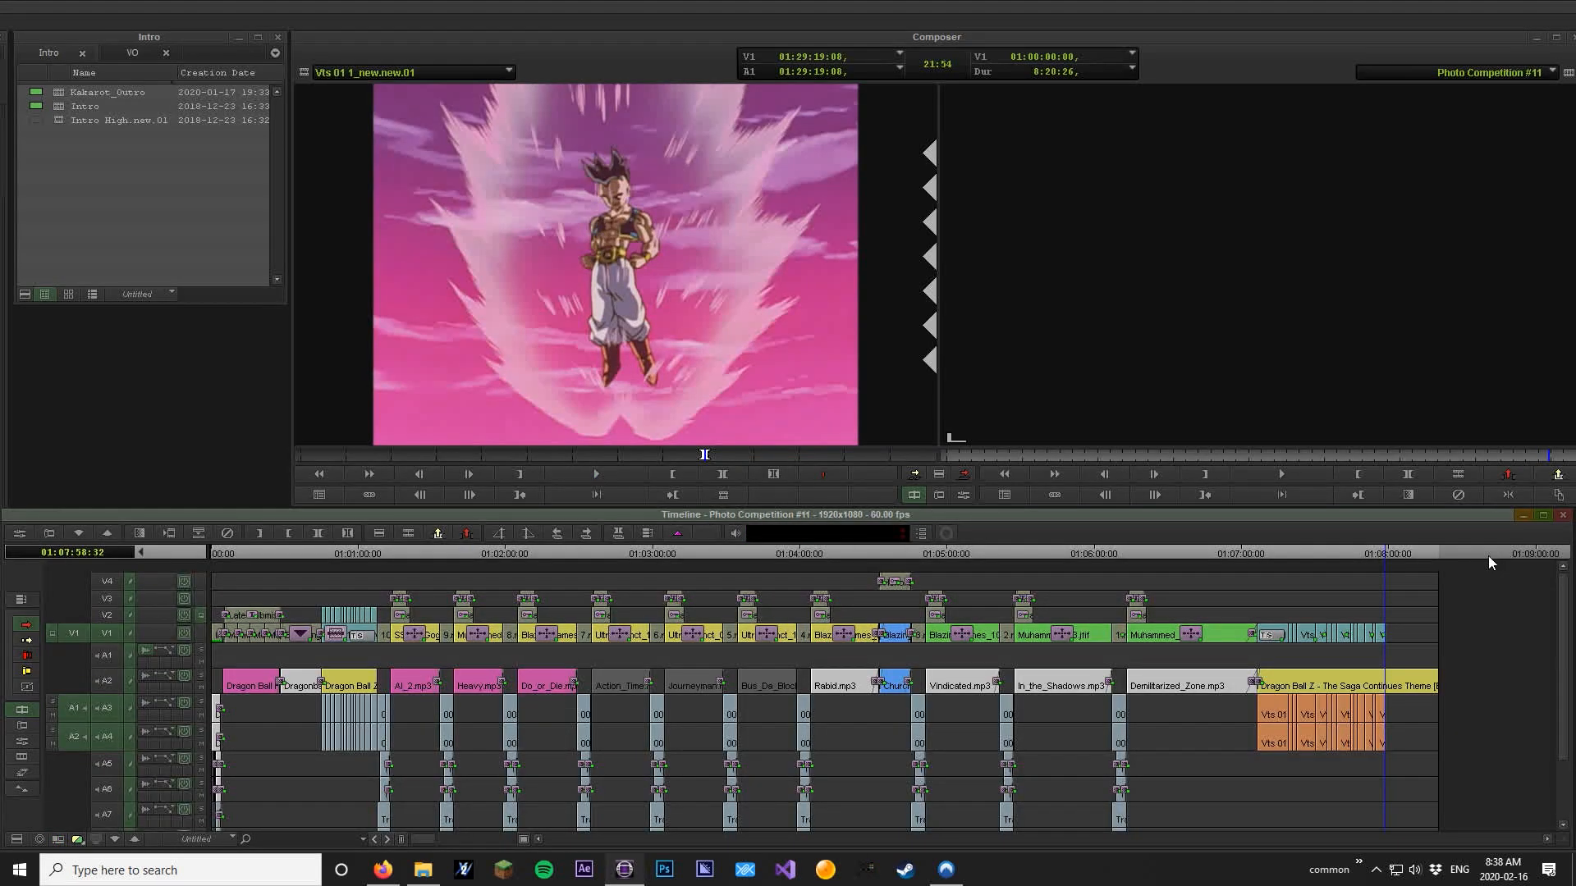
key(Escape)
Find the white-haired villain's close-ups from about 01:38:49 to 01:39:01 and extend the sequence with this footage to 01:08:16:08
key(space)
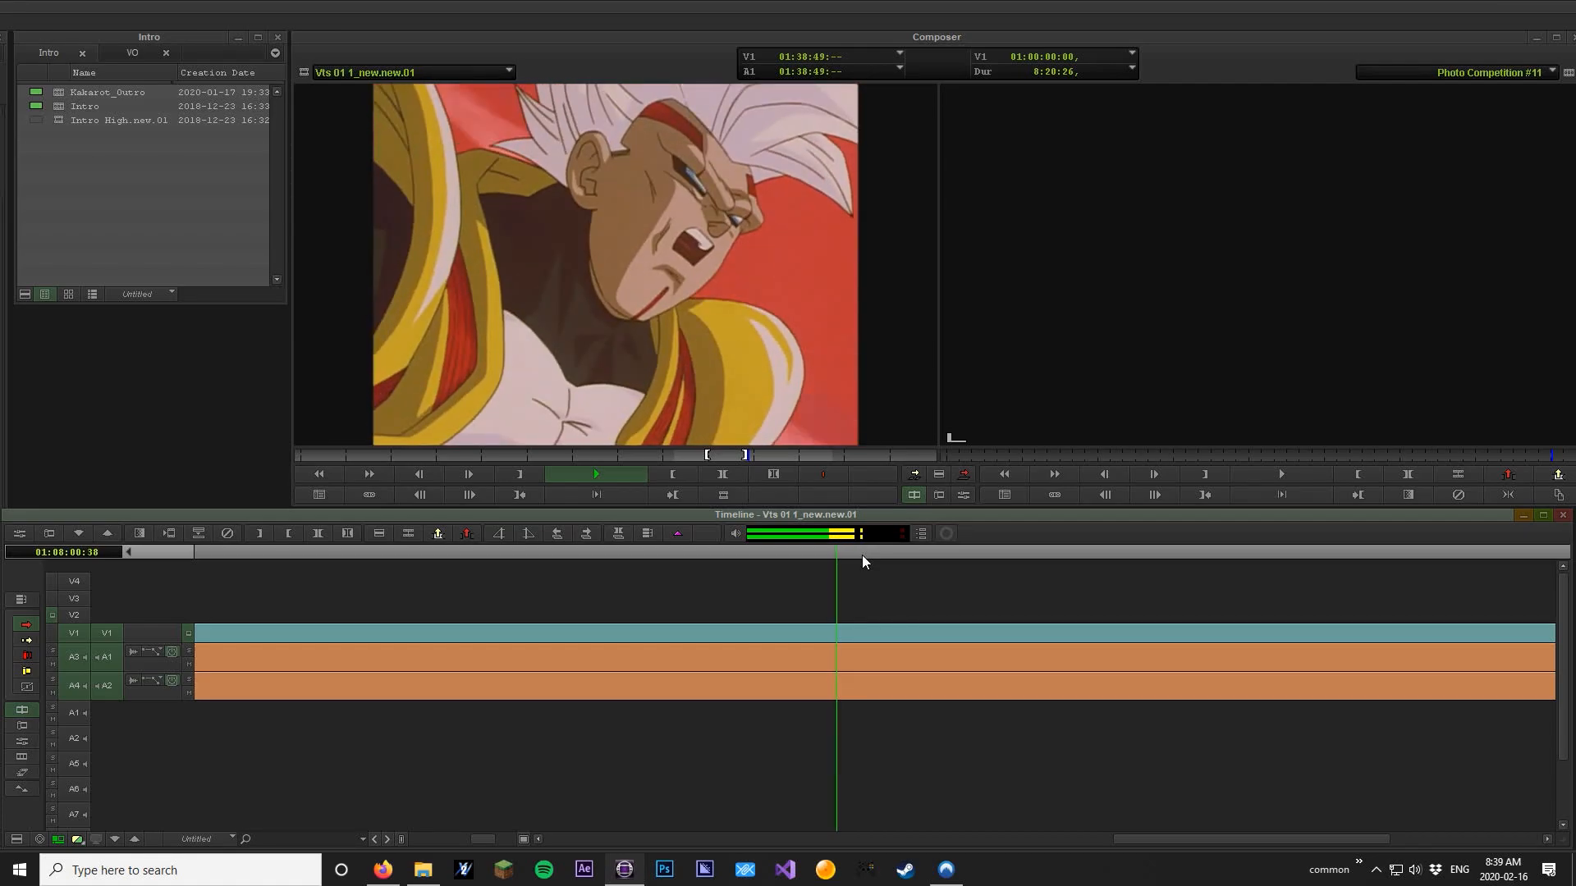
click(946, 533)
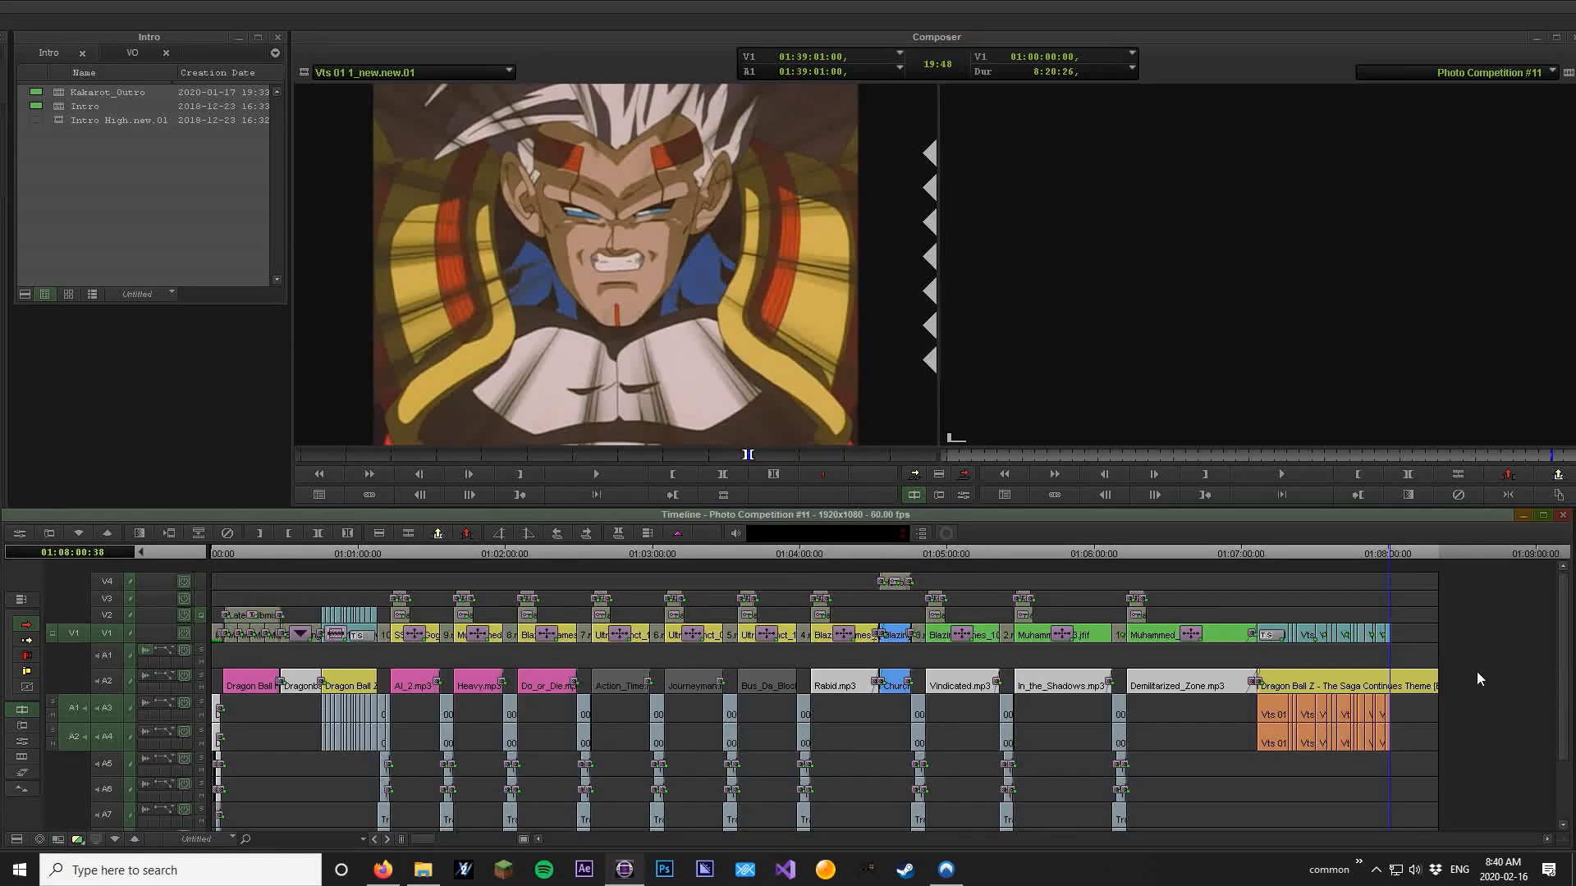
key(ctrl+])
key(space)
key(space)
key(a)
key(b)
key(Escape)
Play the source on to the villain's punch shot near 01:39:24 and add it to the sequence from 01:08:16:08 to 01:08:21:48
click(585, 325)
key(space)
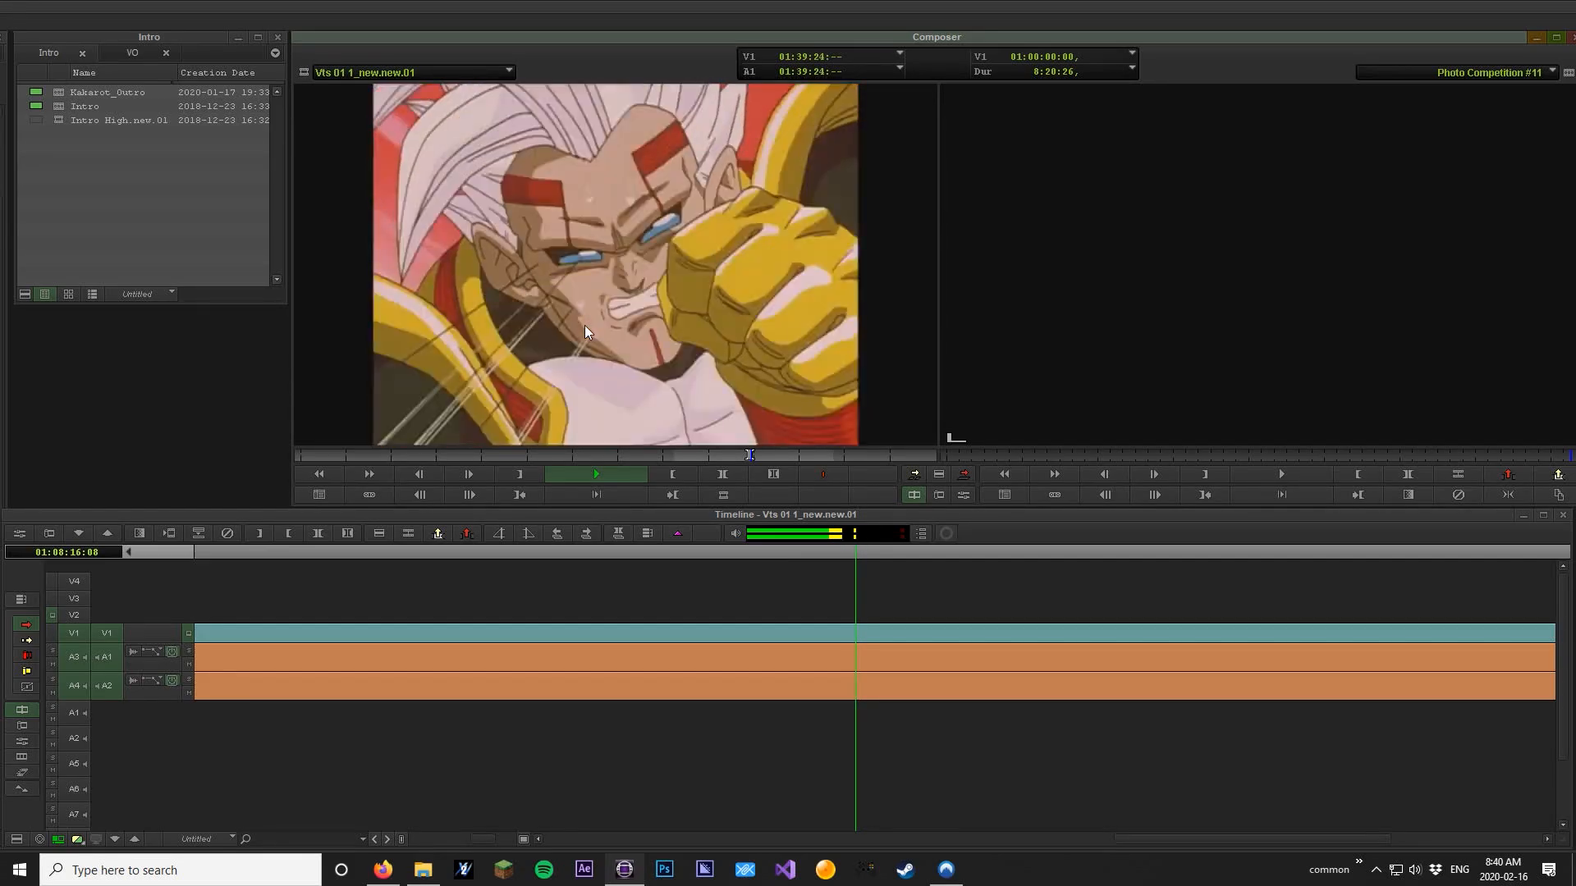
key(v)
Mark the shot of the villain being knocked through the air, from 01:39:35:16 to 01:39:37:06, and add it to the sequence at 01:08:21:48
key(l)
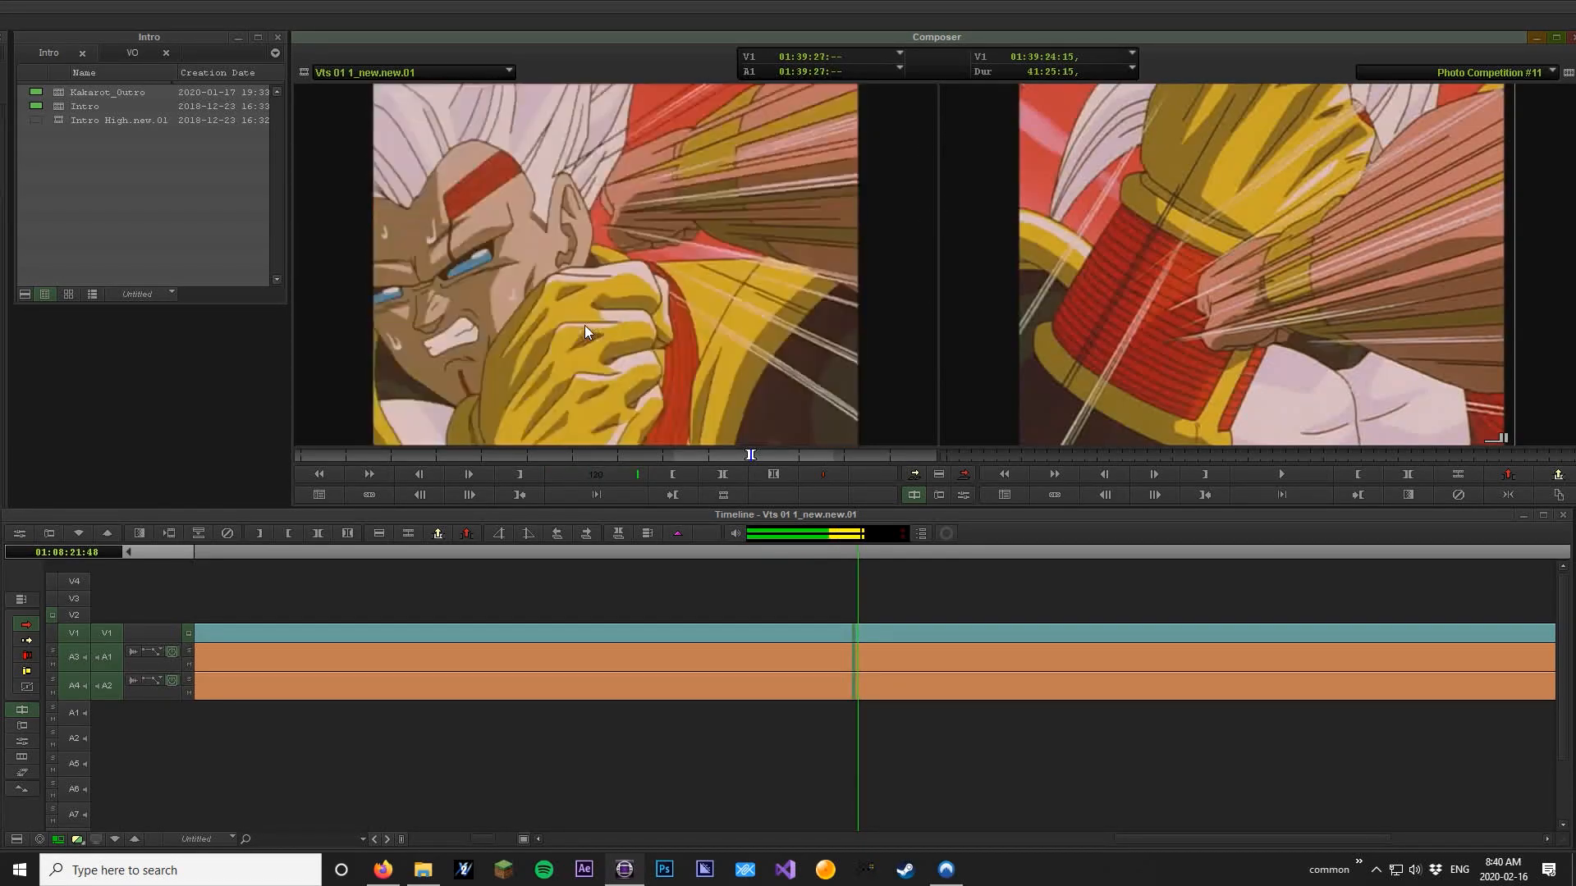
key(l)
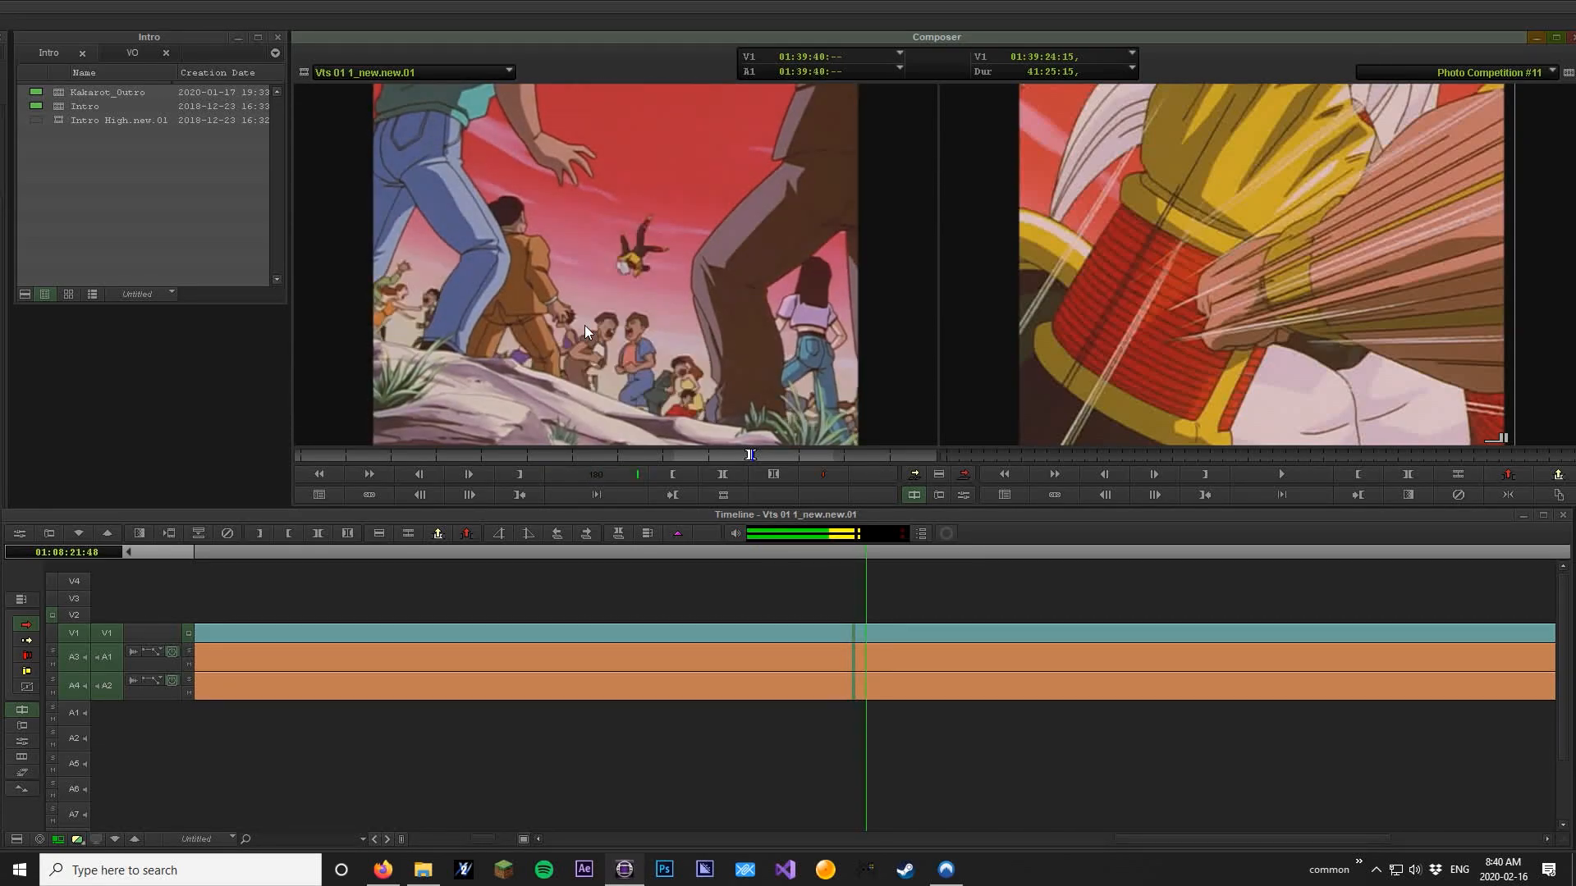
key(j)
key(j)
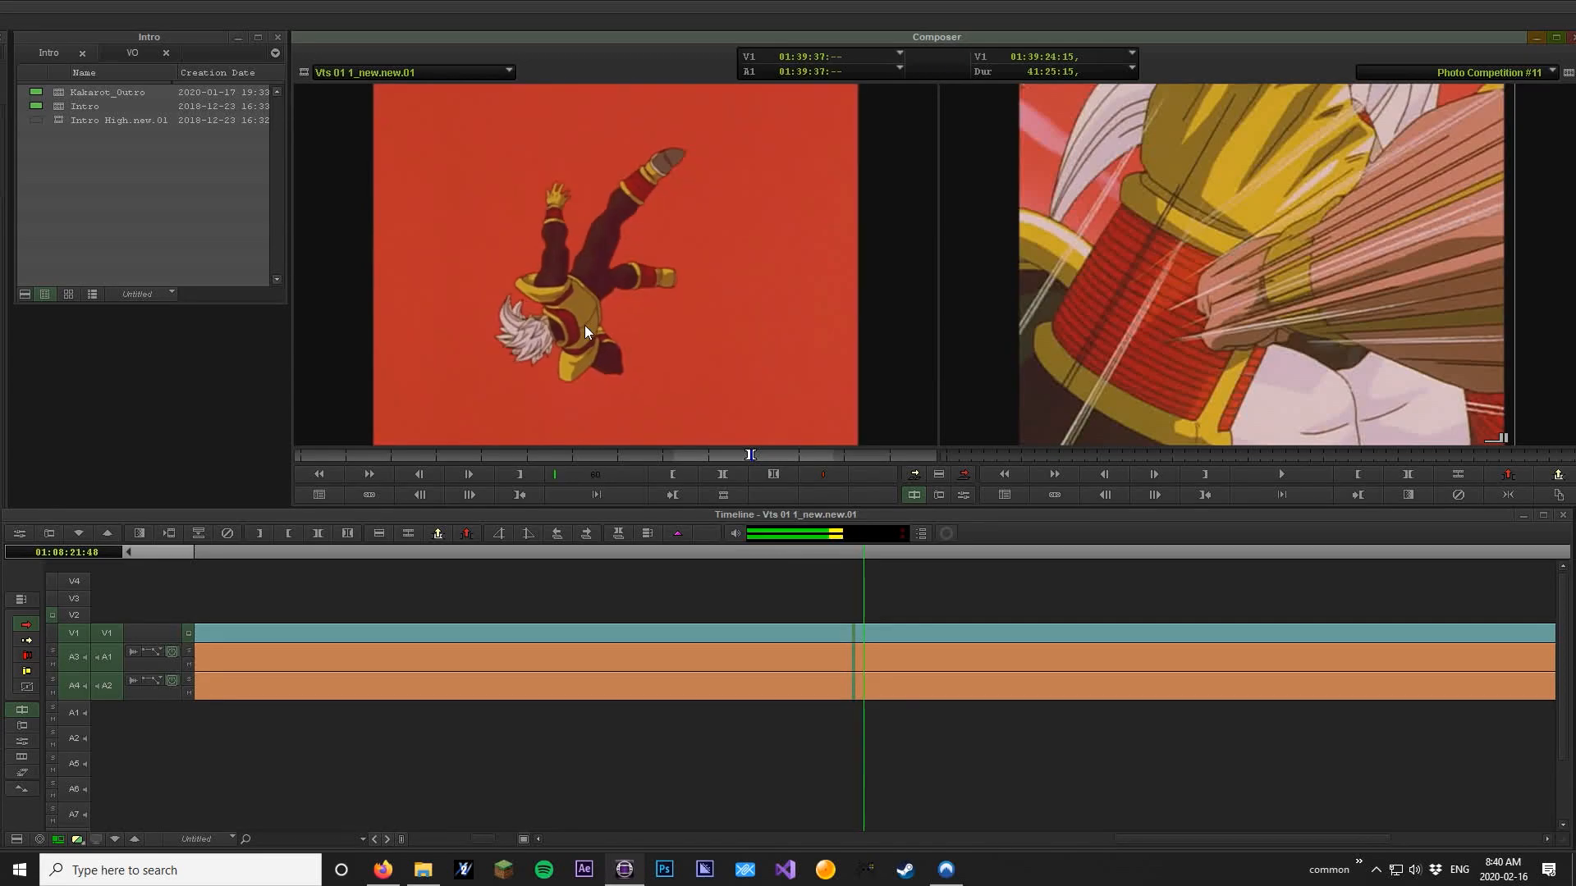
key(k)
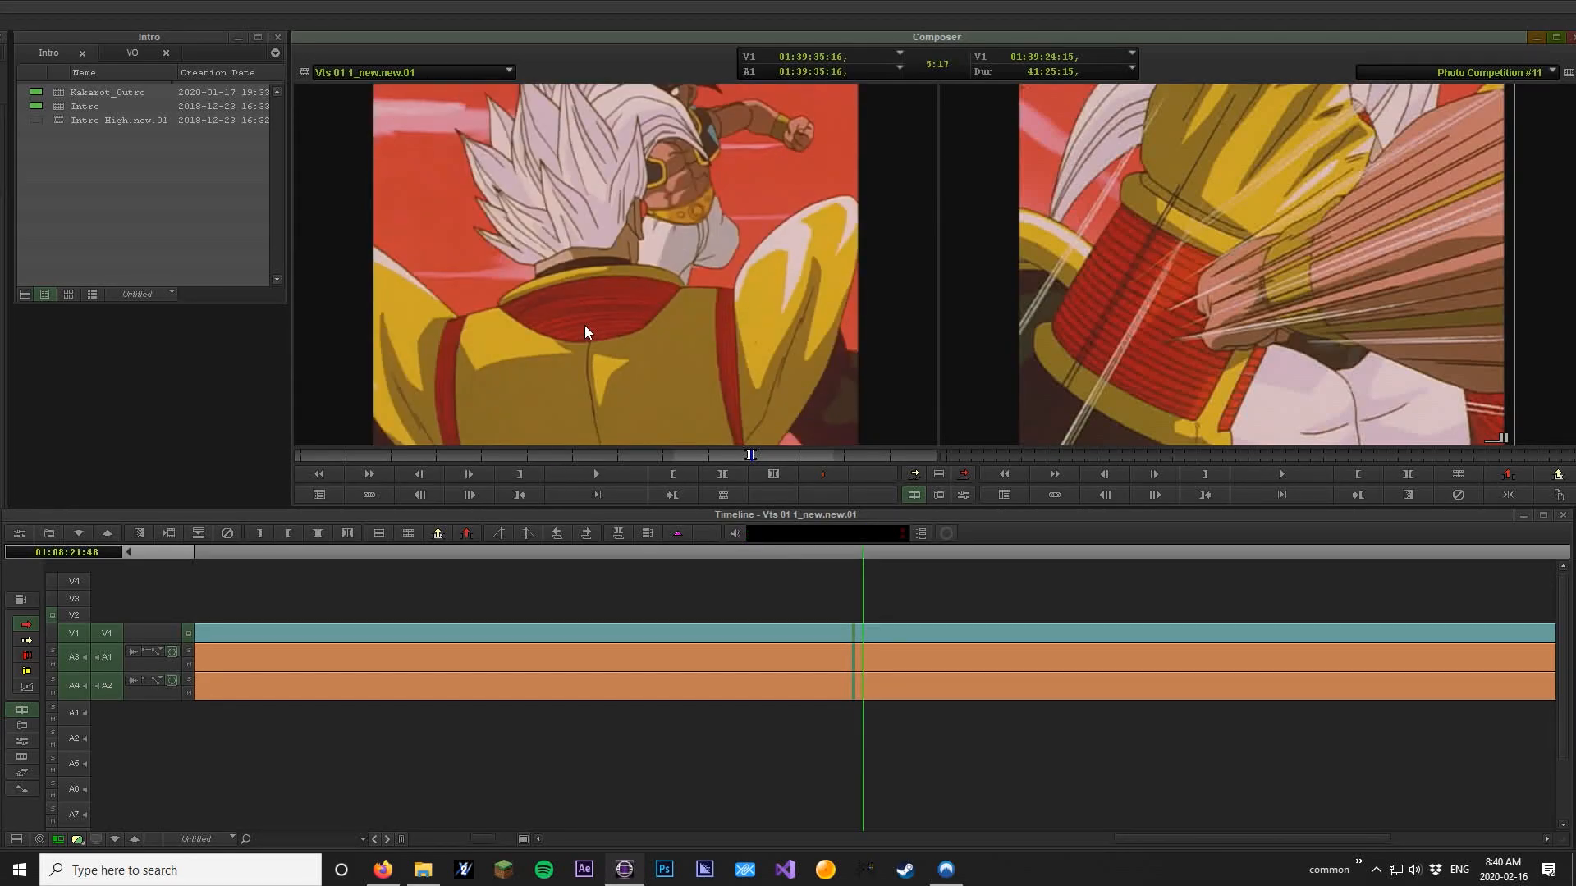
key(l)
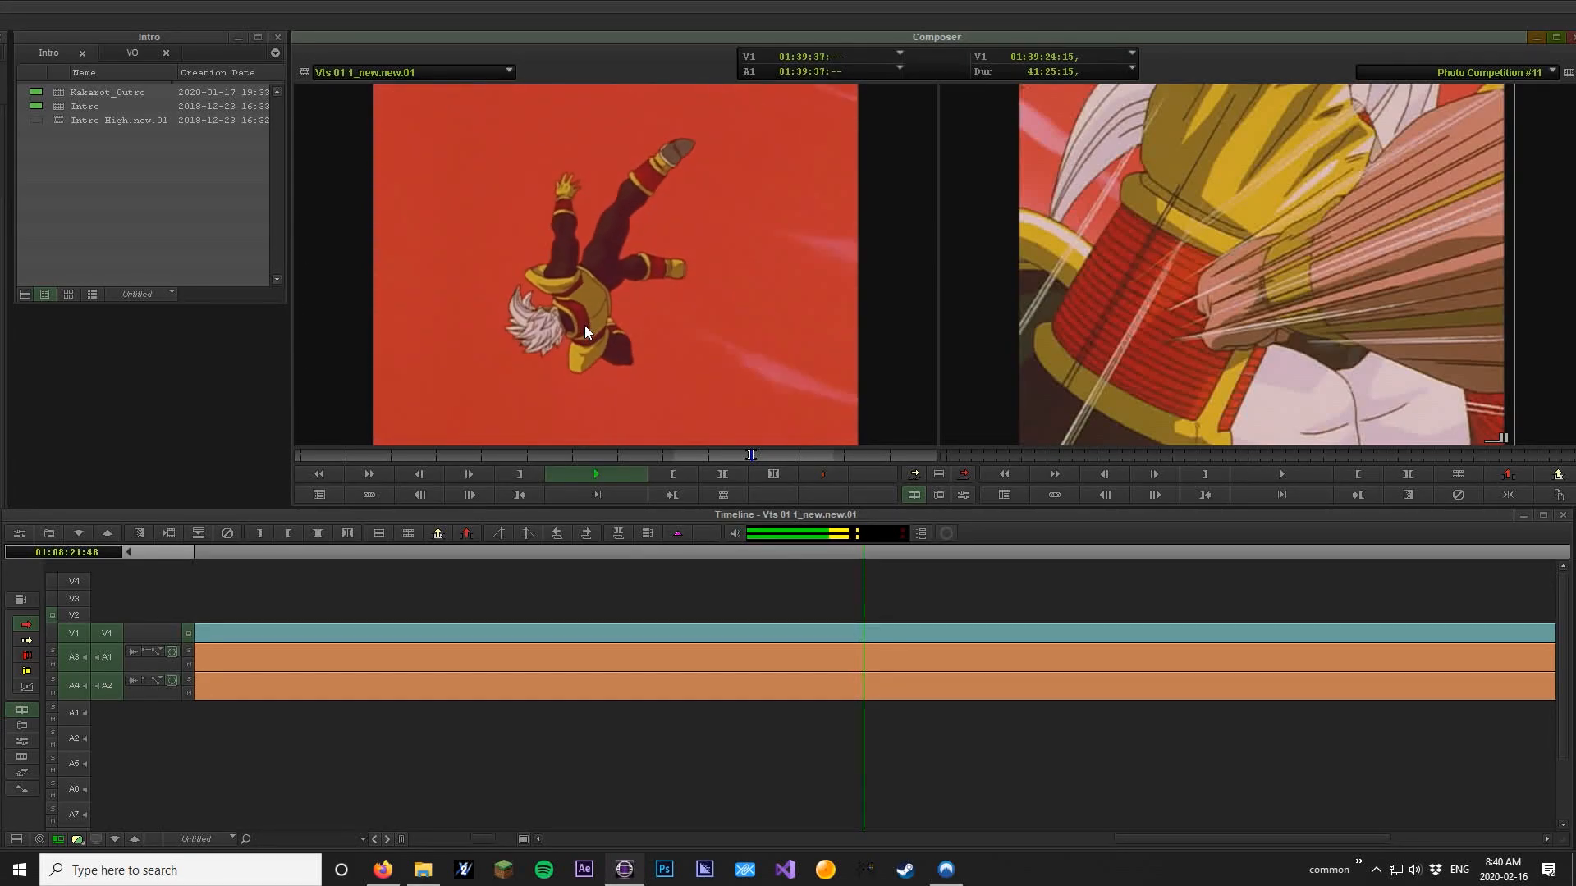
key(k)
key(o)
key(Escape)
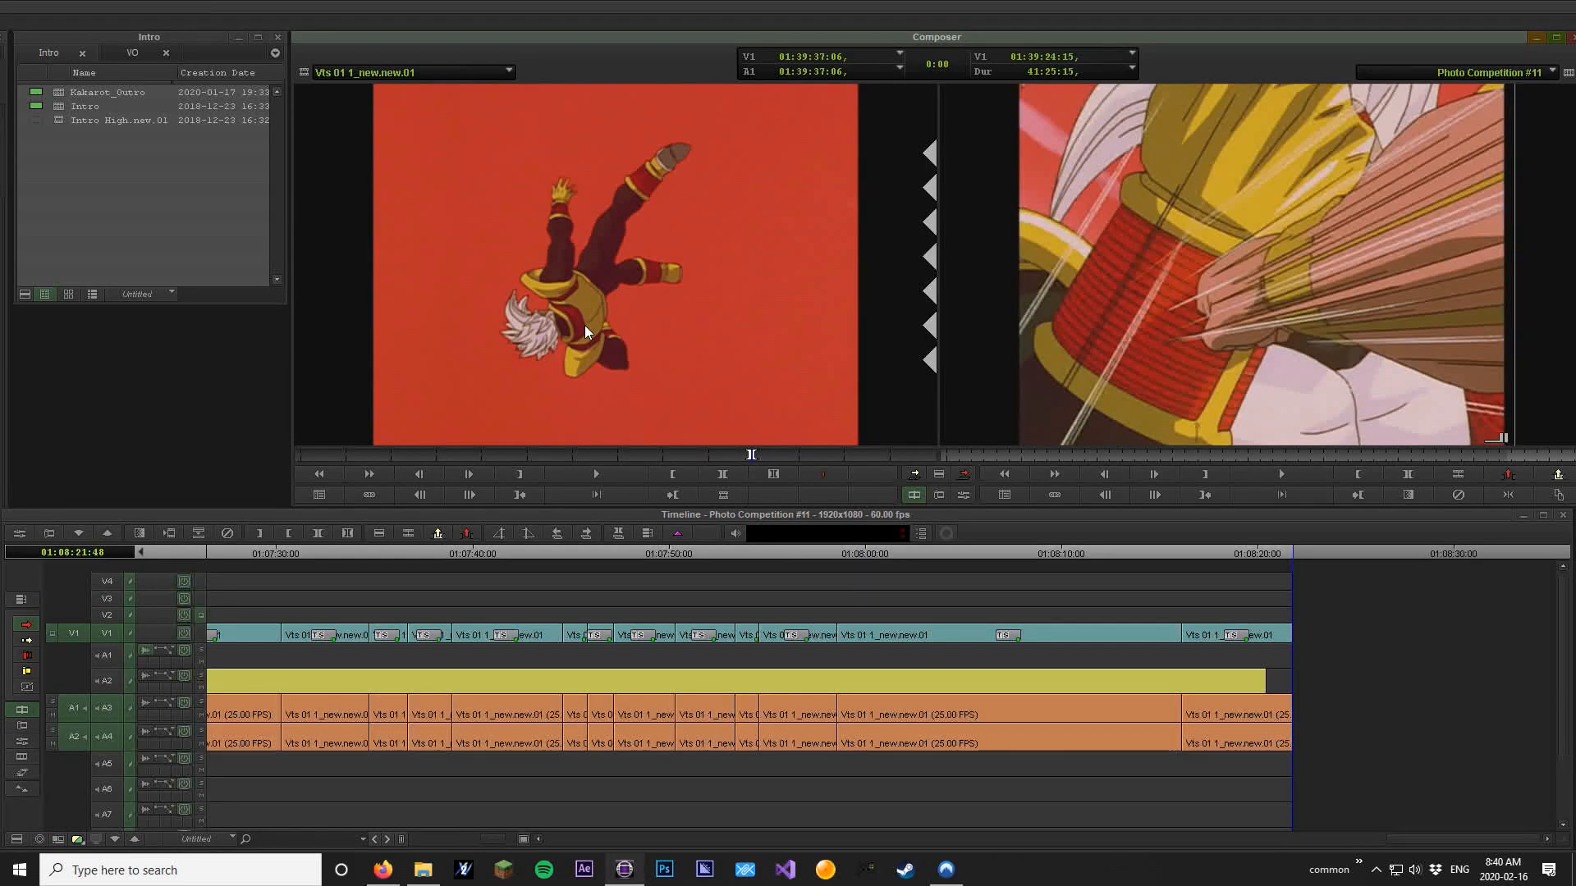
key(v)
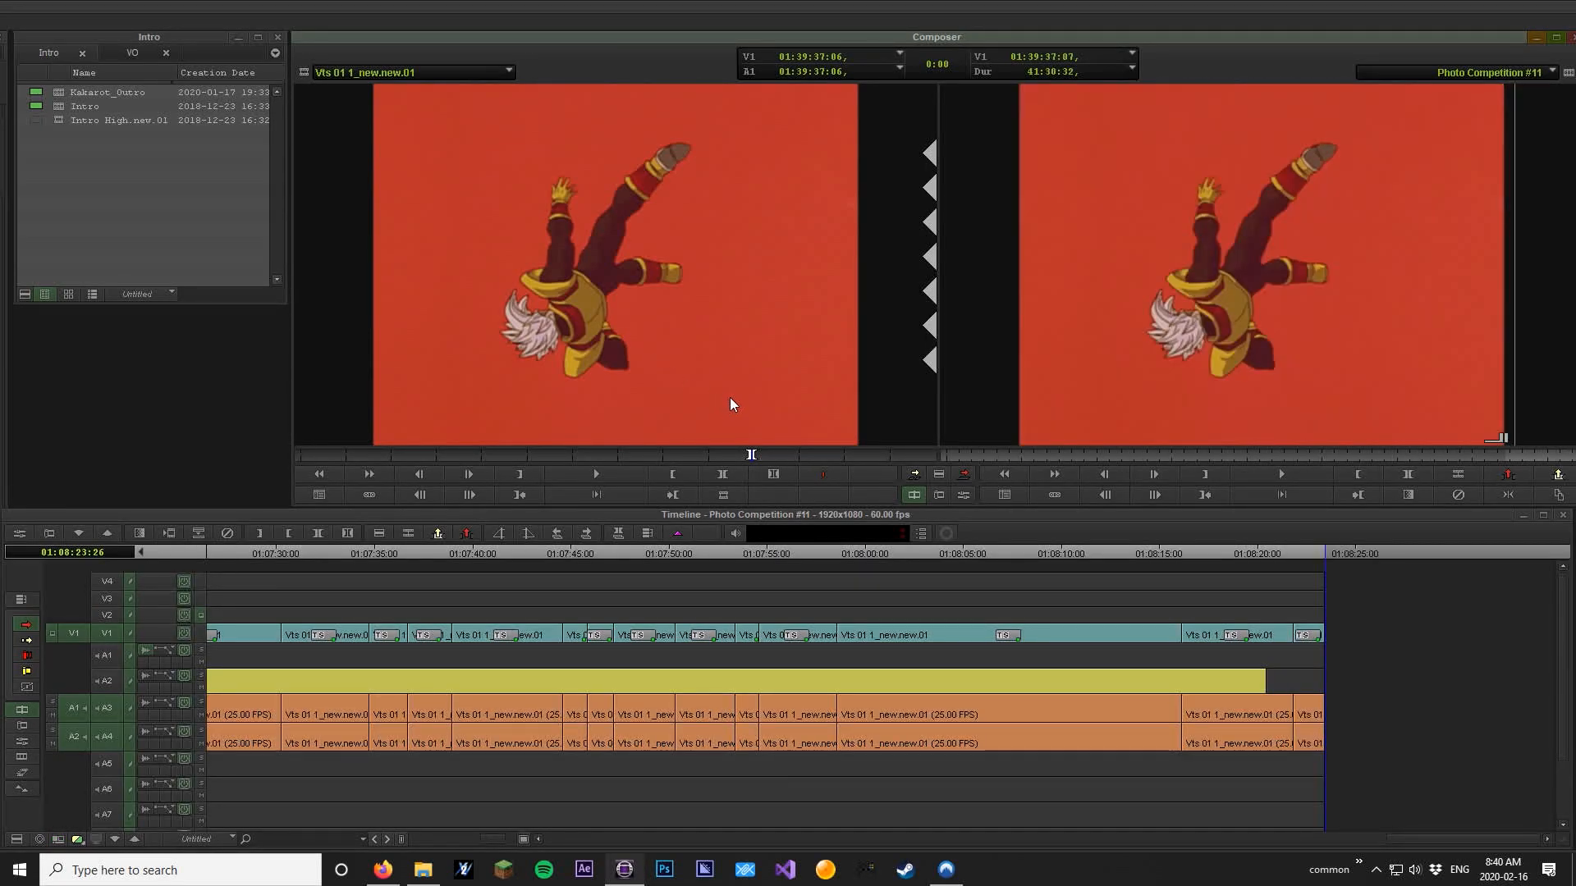
Select the Dragon Ball Z theme music clip on track A2 beneath the montage and remove it
key(ctrl+bracketleft)
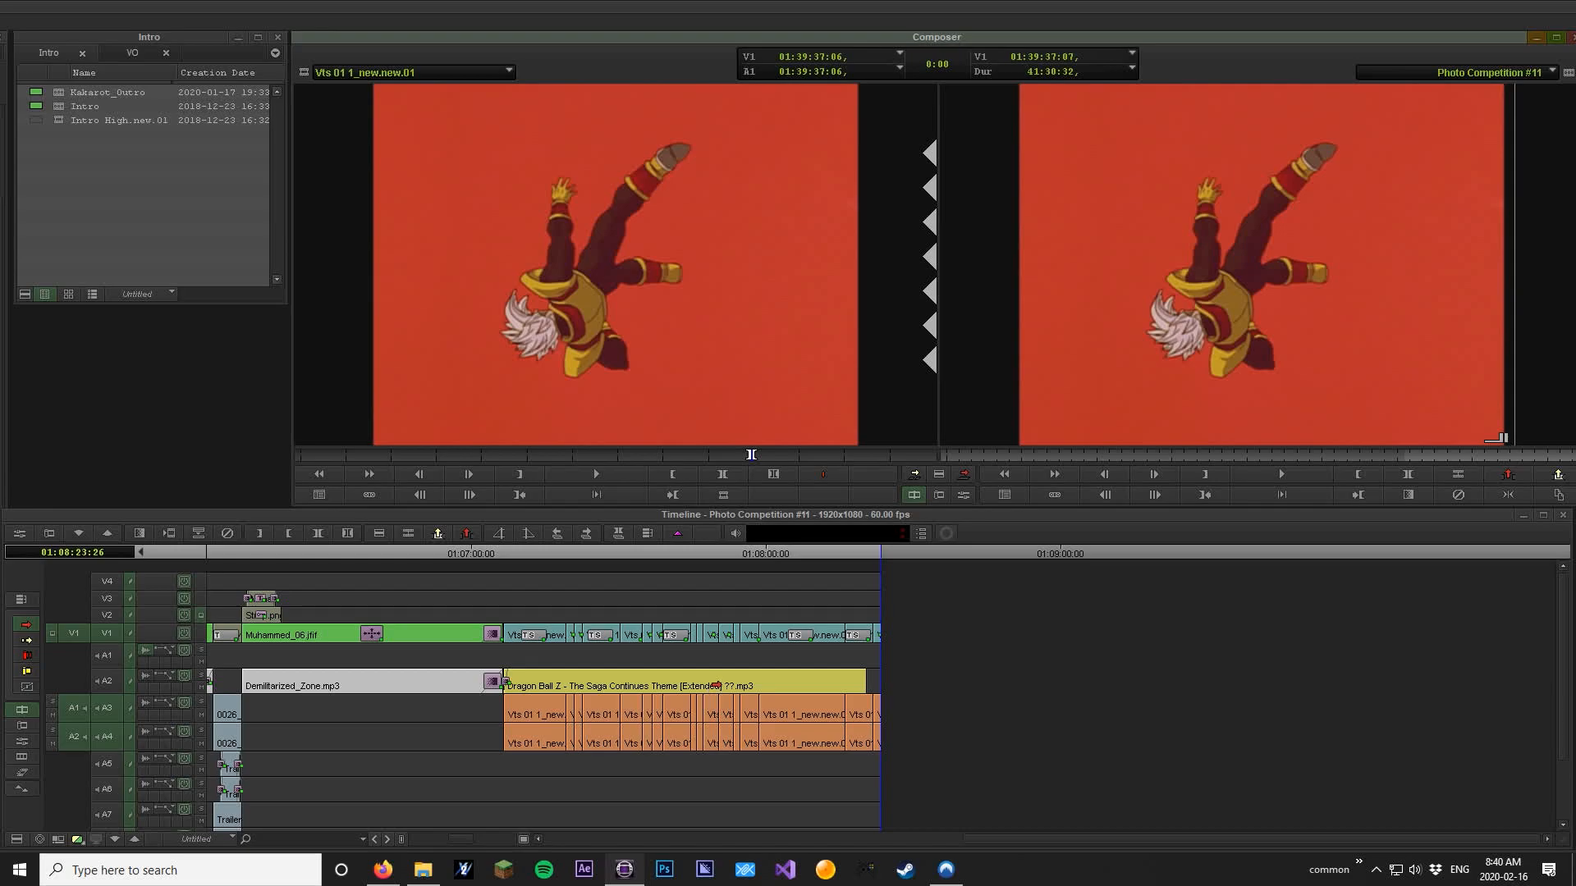
key(t)
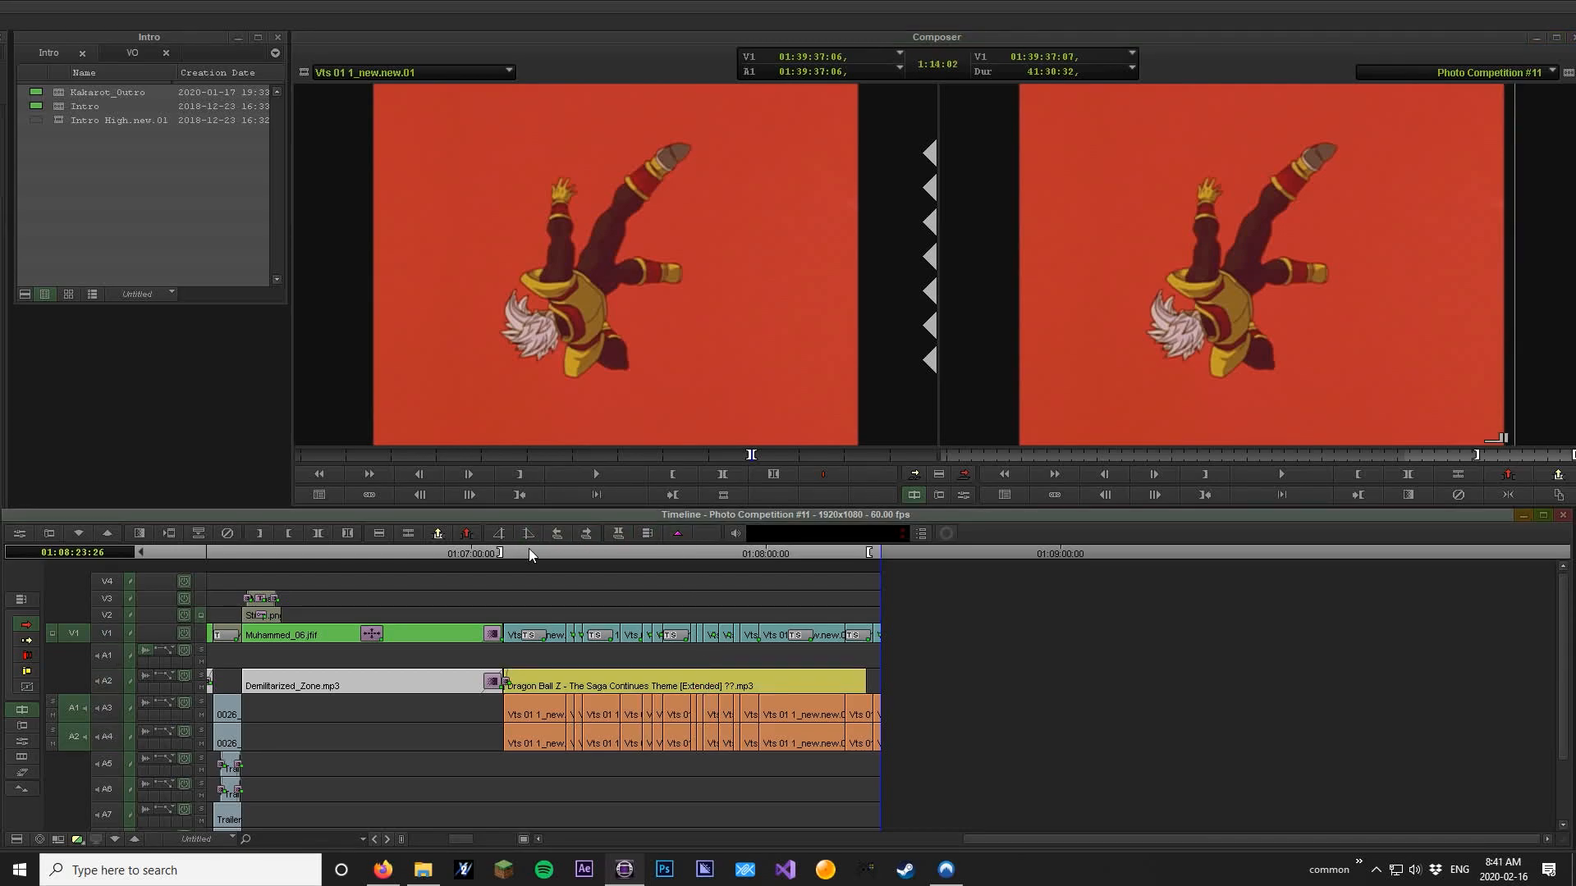
key(q)
click(557, 684)
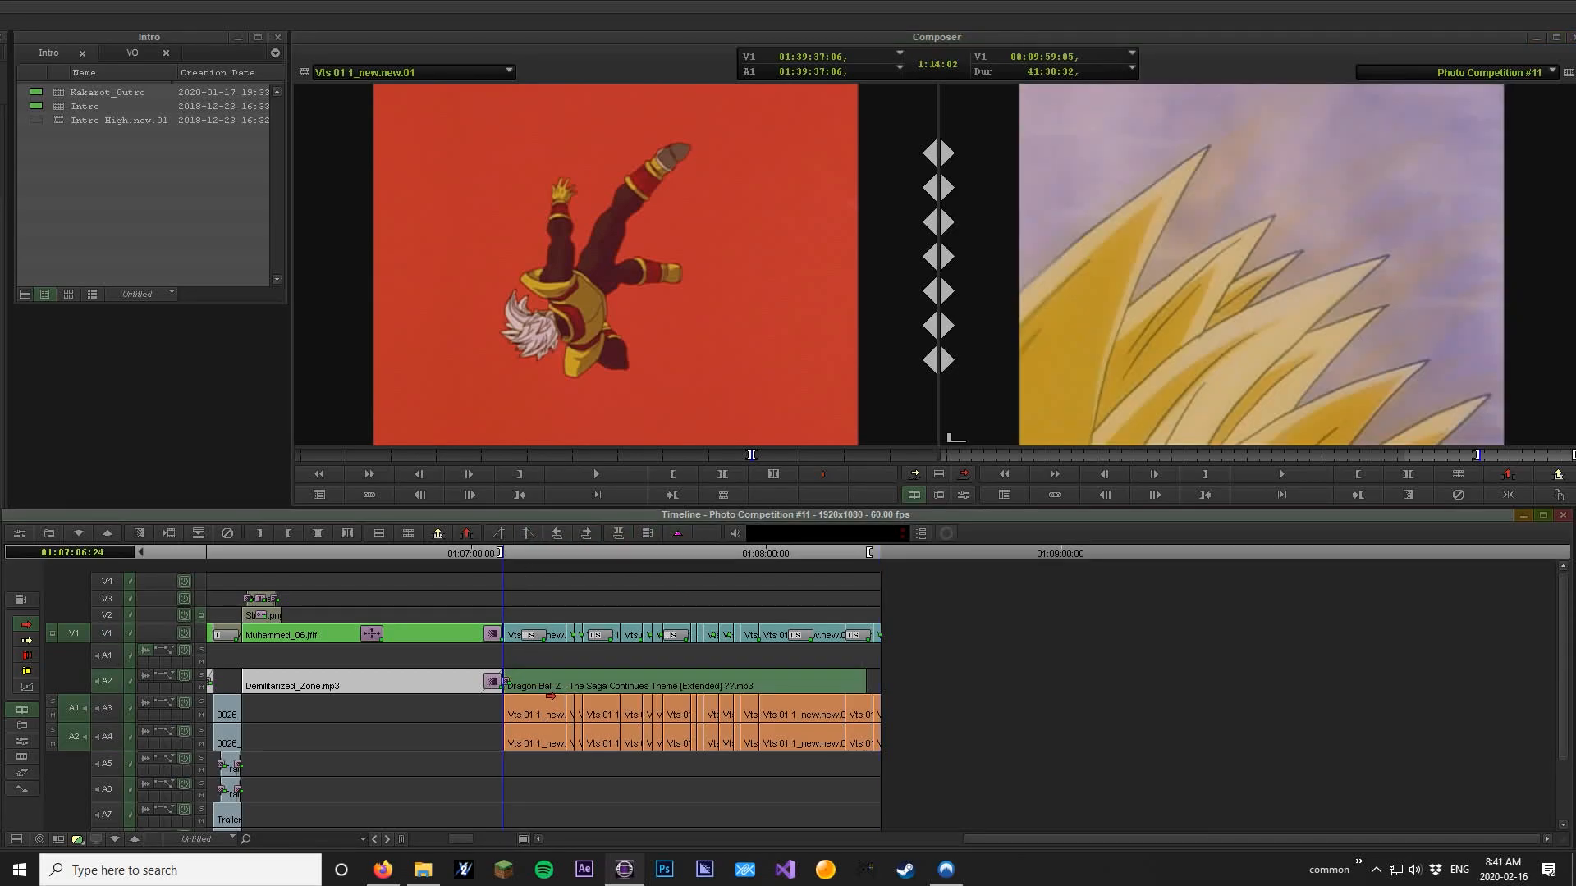
key(Delete)
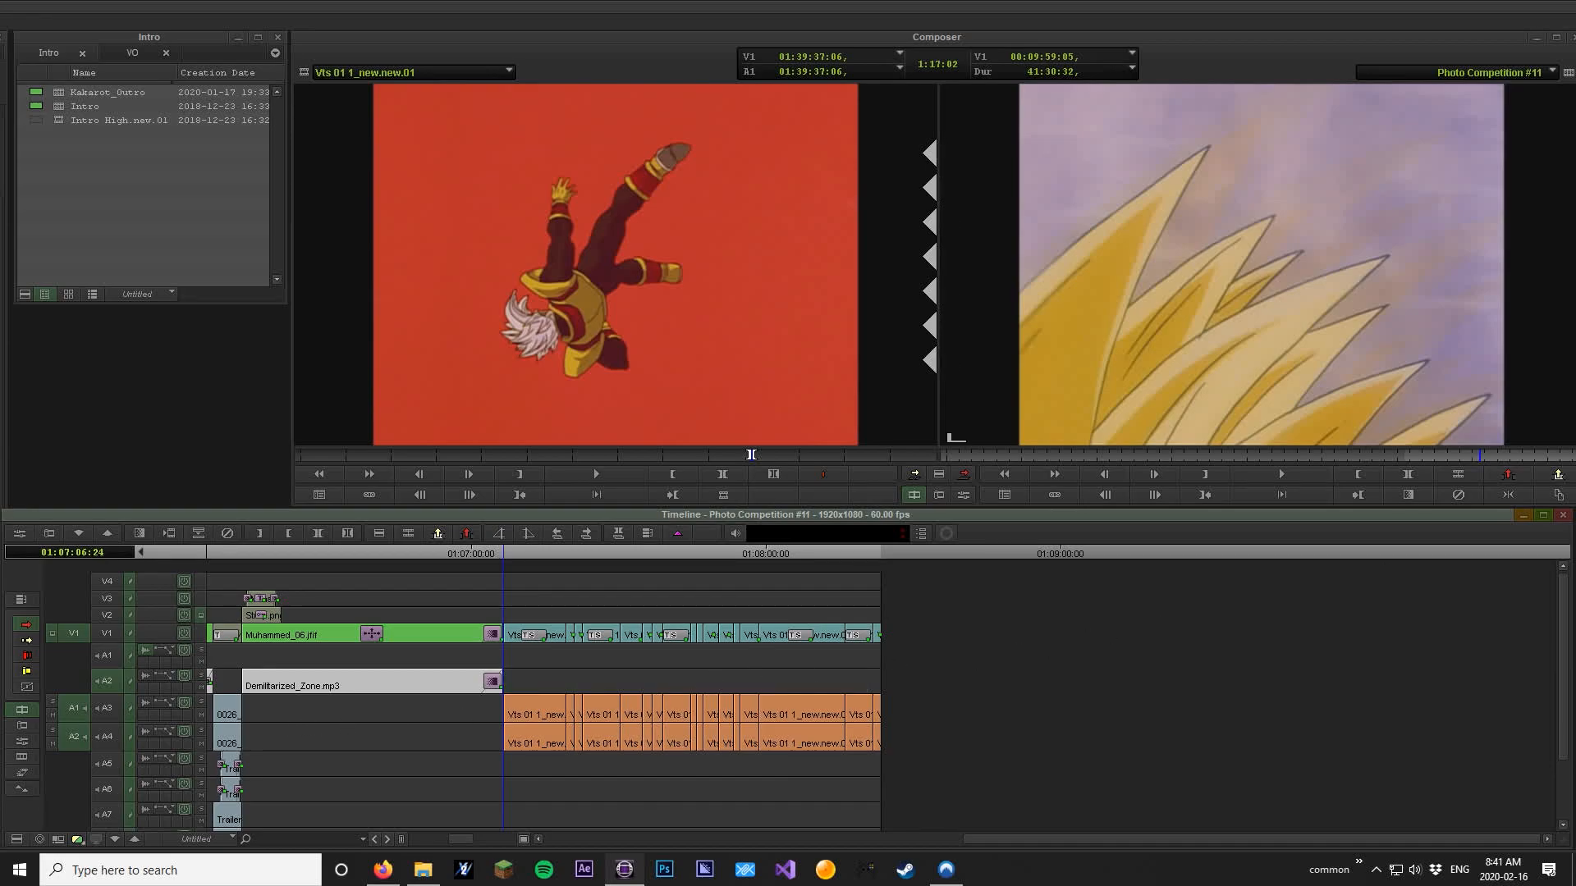
Load the Dragon Ball Z theme music as source, locate its ending near 01:01:55:40, and add a music section on A2 ending at 01:08:24:42
click(1076, 413)
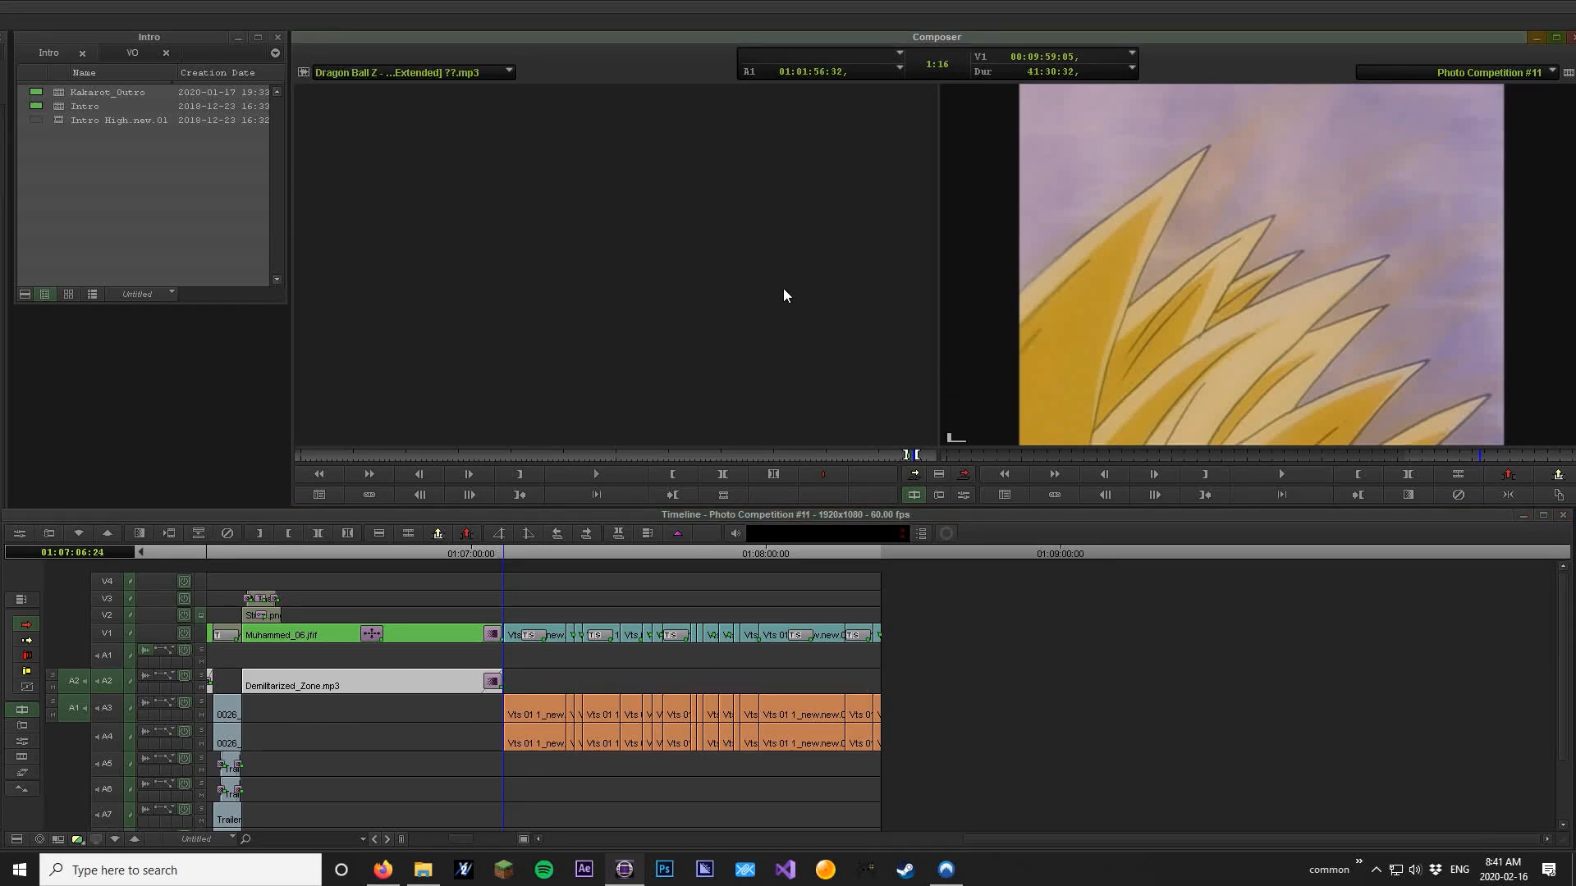
key(space)
key(space)
key(space)
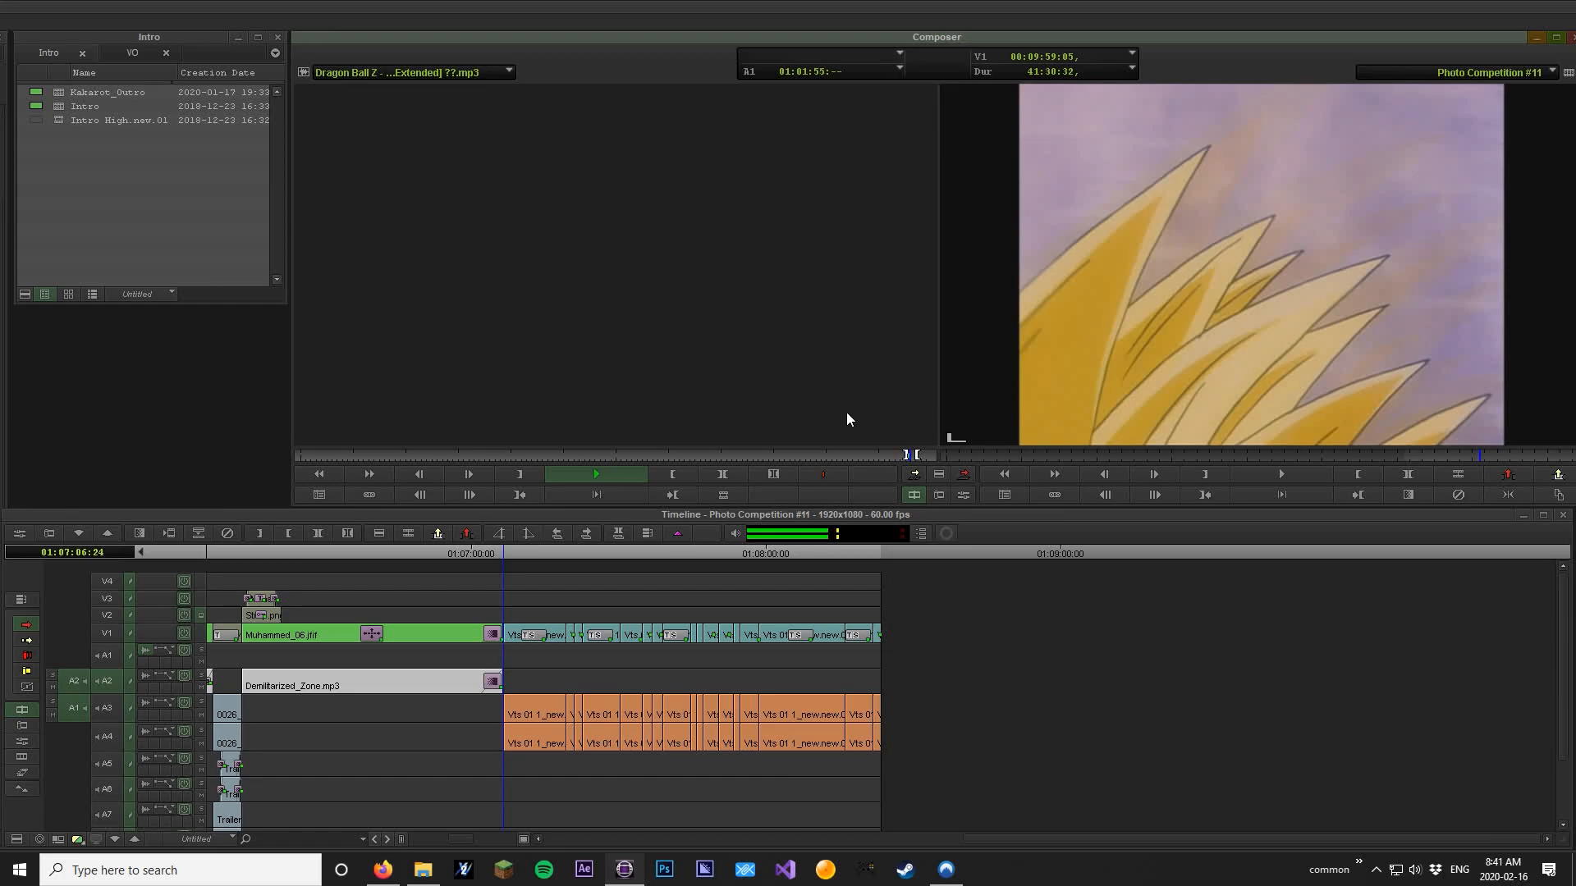
key(space)
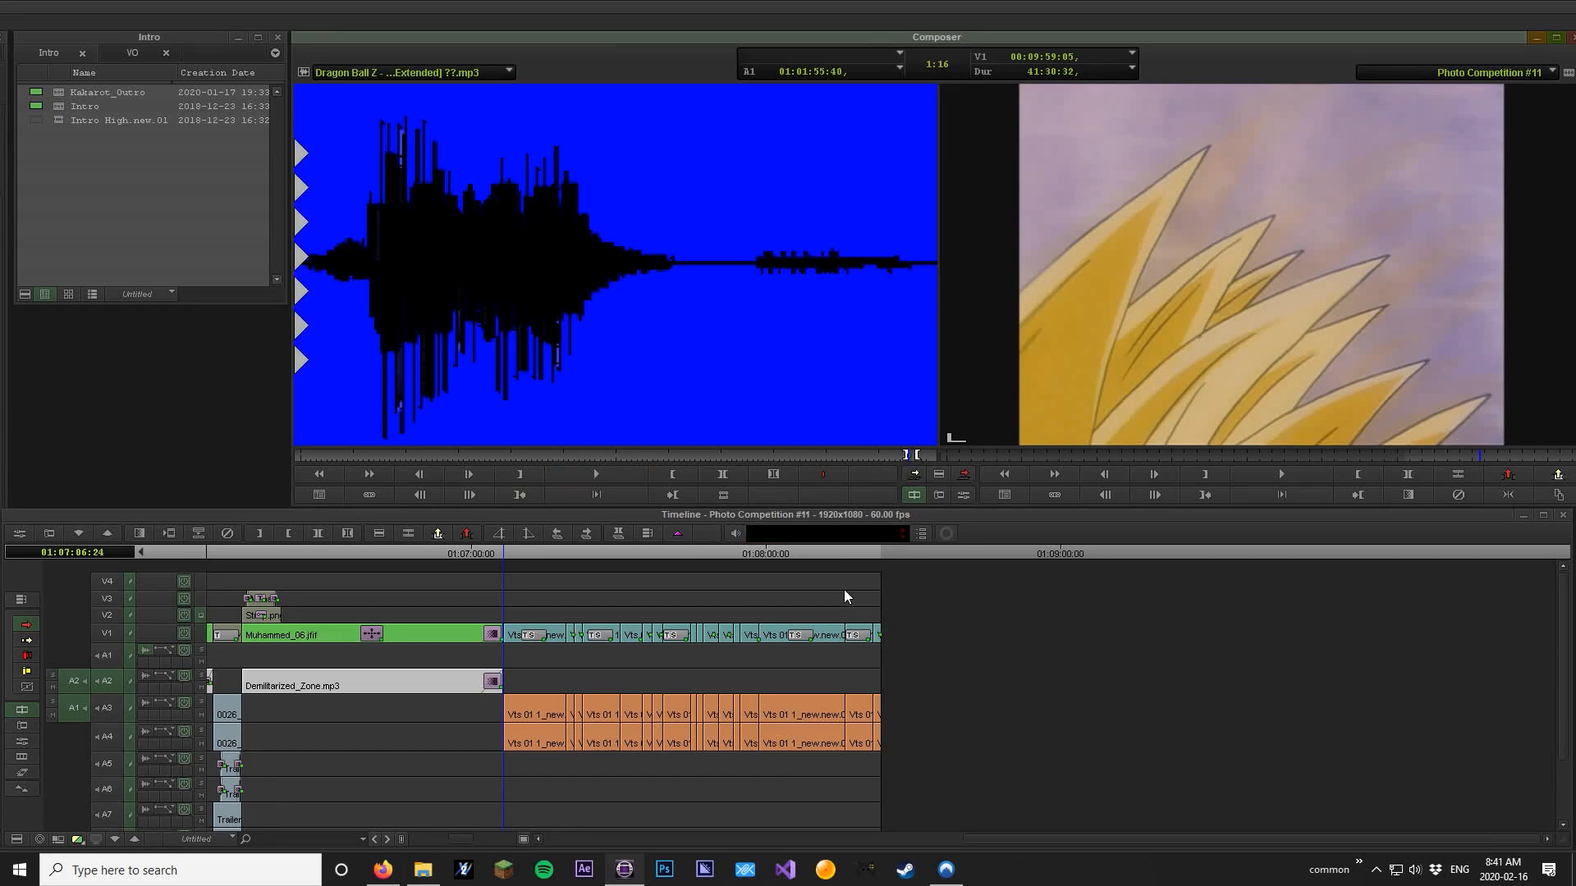
drag(868, 555, 930, 550)
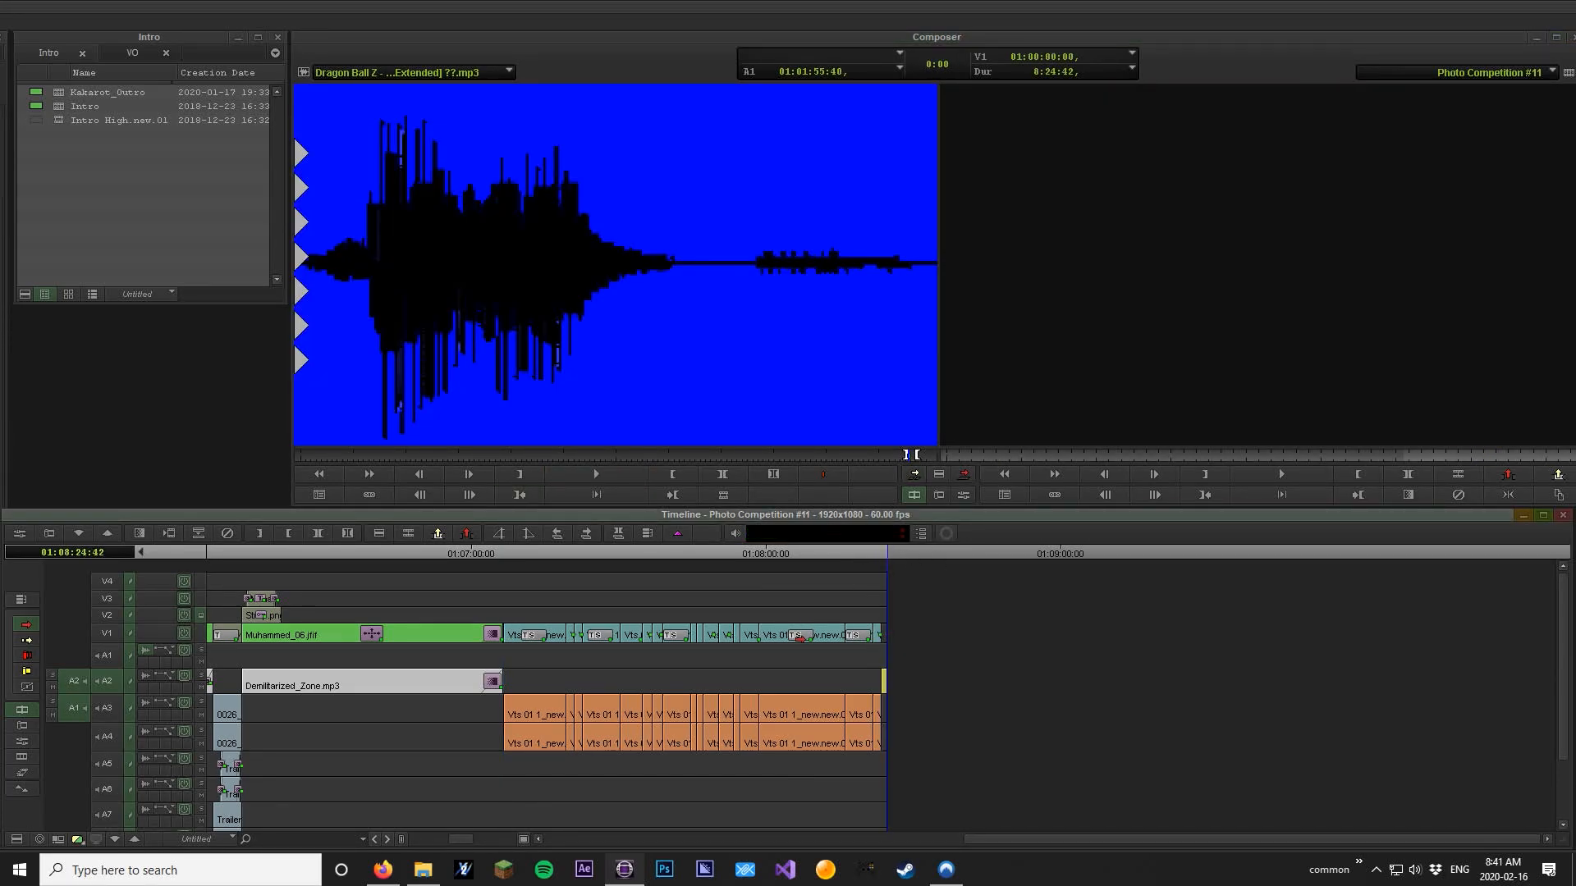
Extend the Dragon Ball Z theme music on A2 back to the montage's start at 01:07:06:24 and listen to that track soloed
click(515, 551)
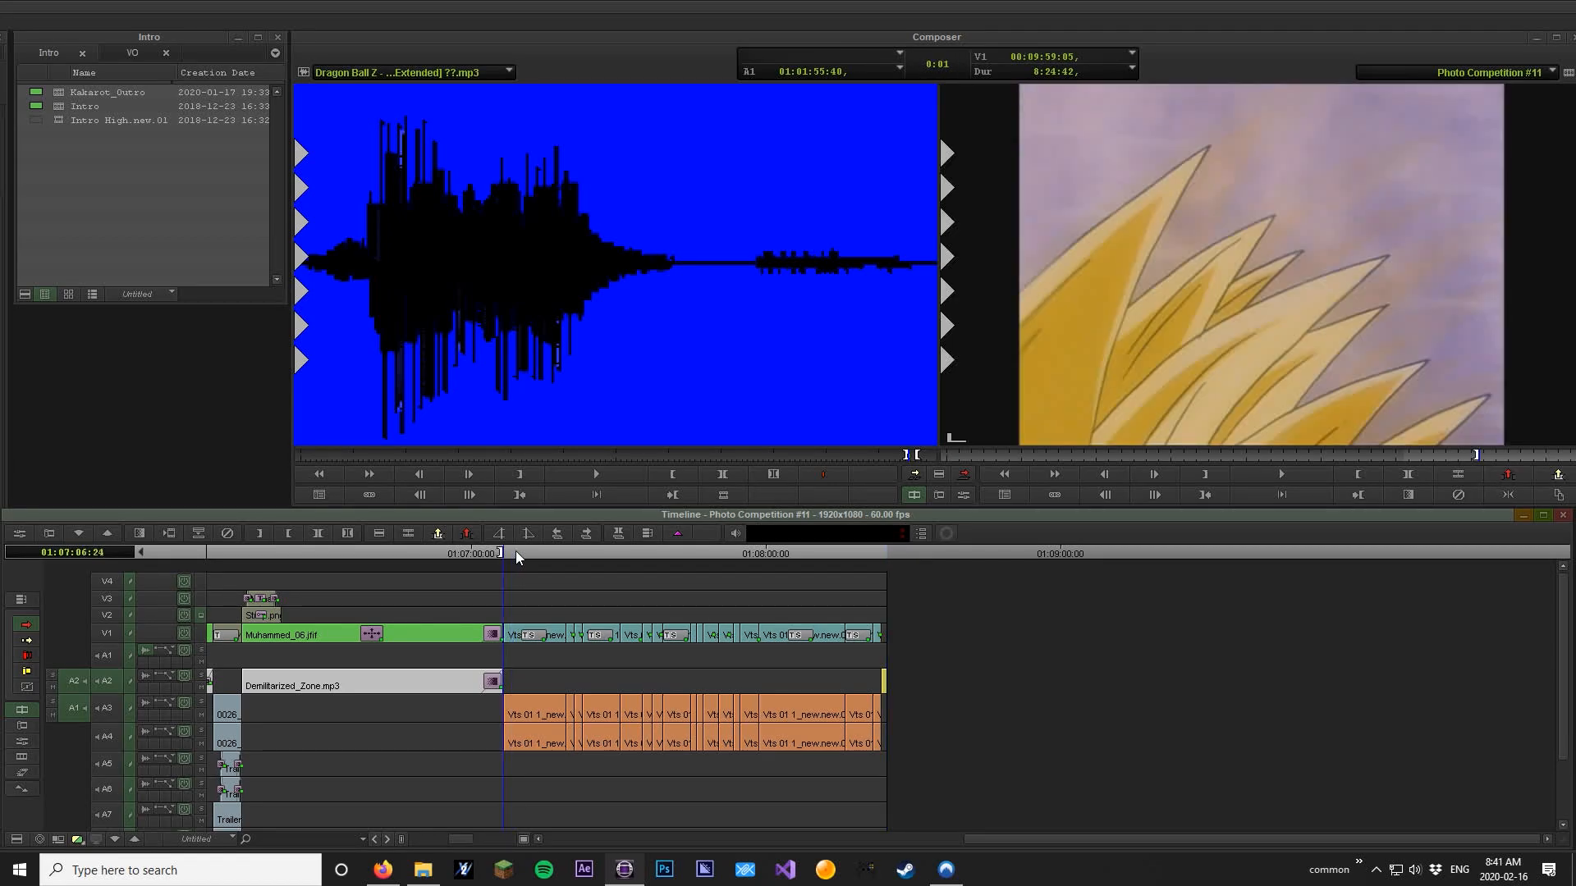
key(b)
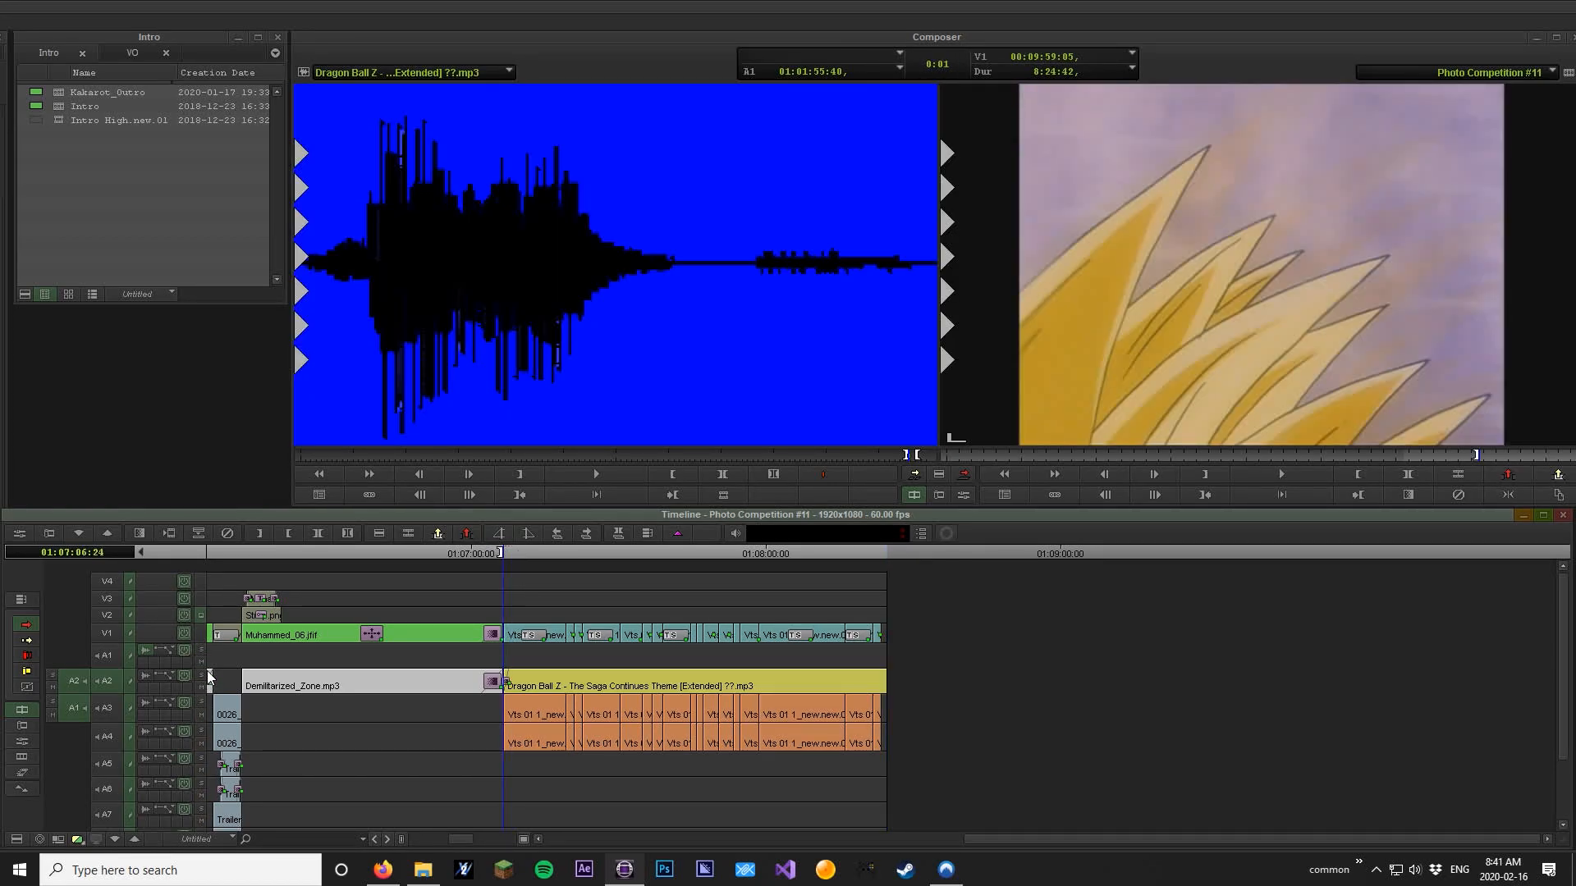
click(202, 677)
key(space)
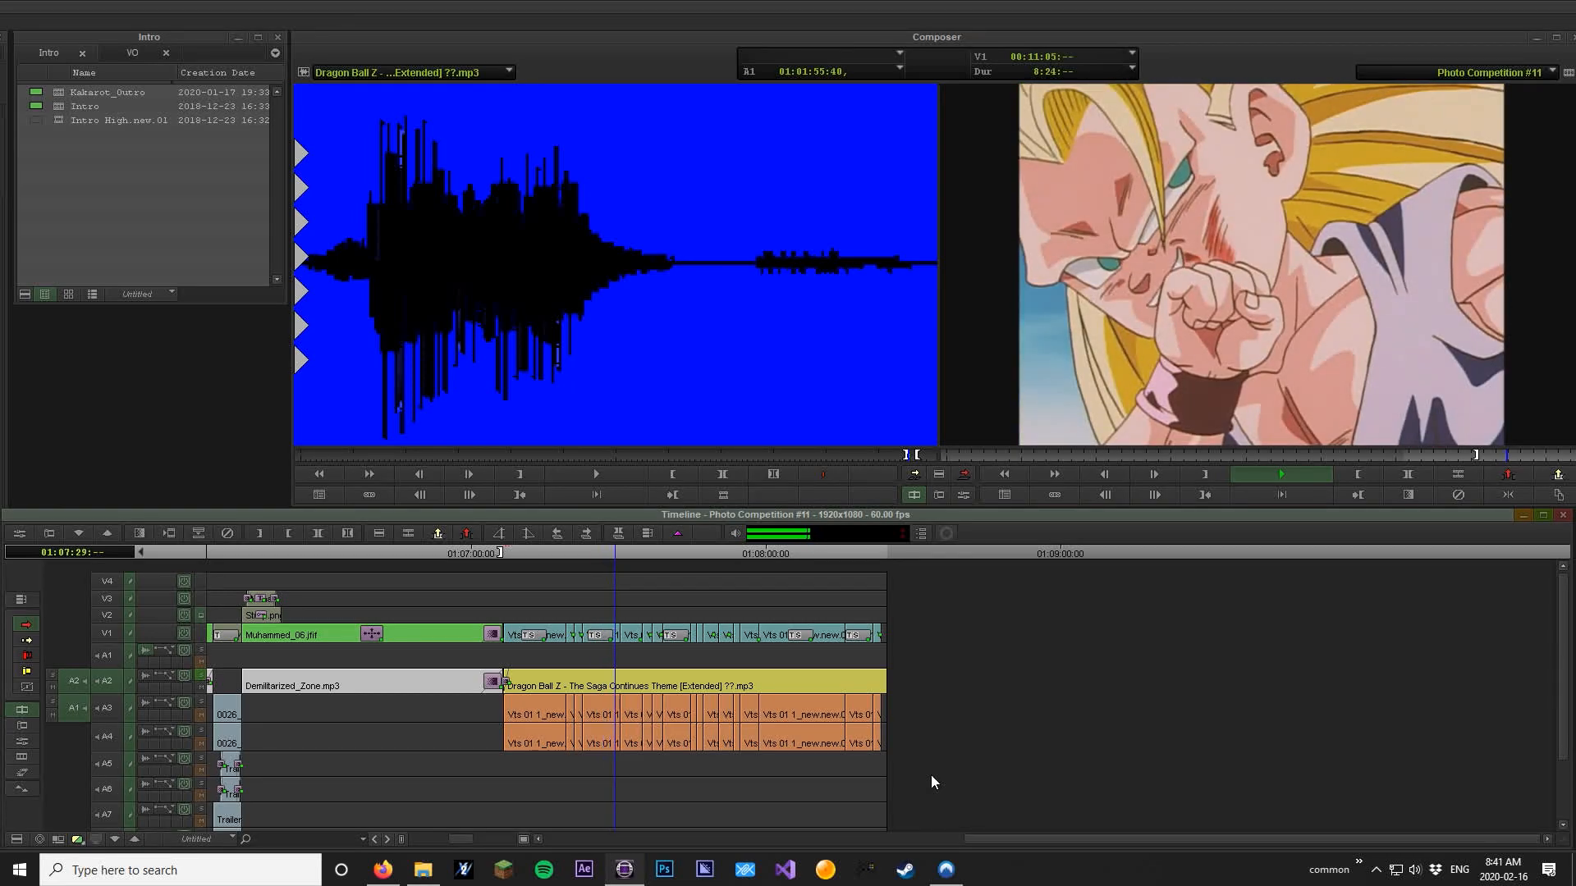
key(space)
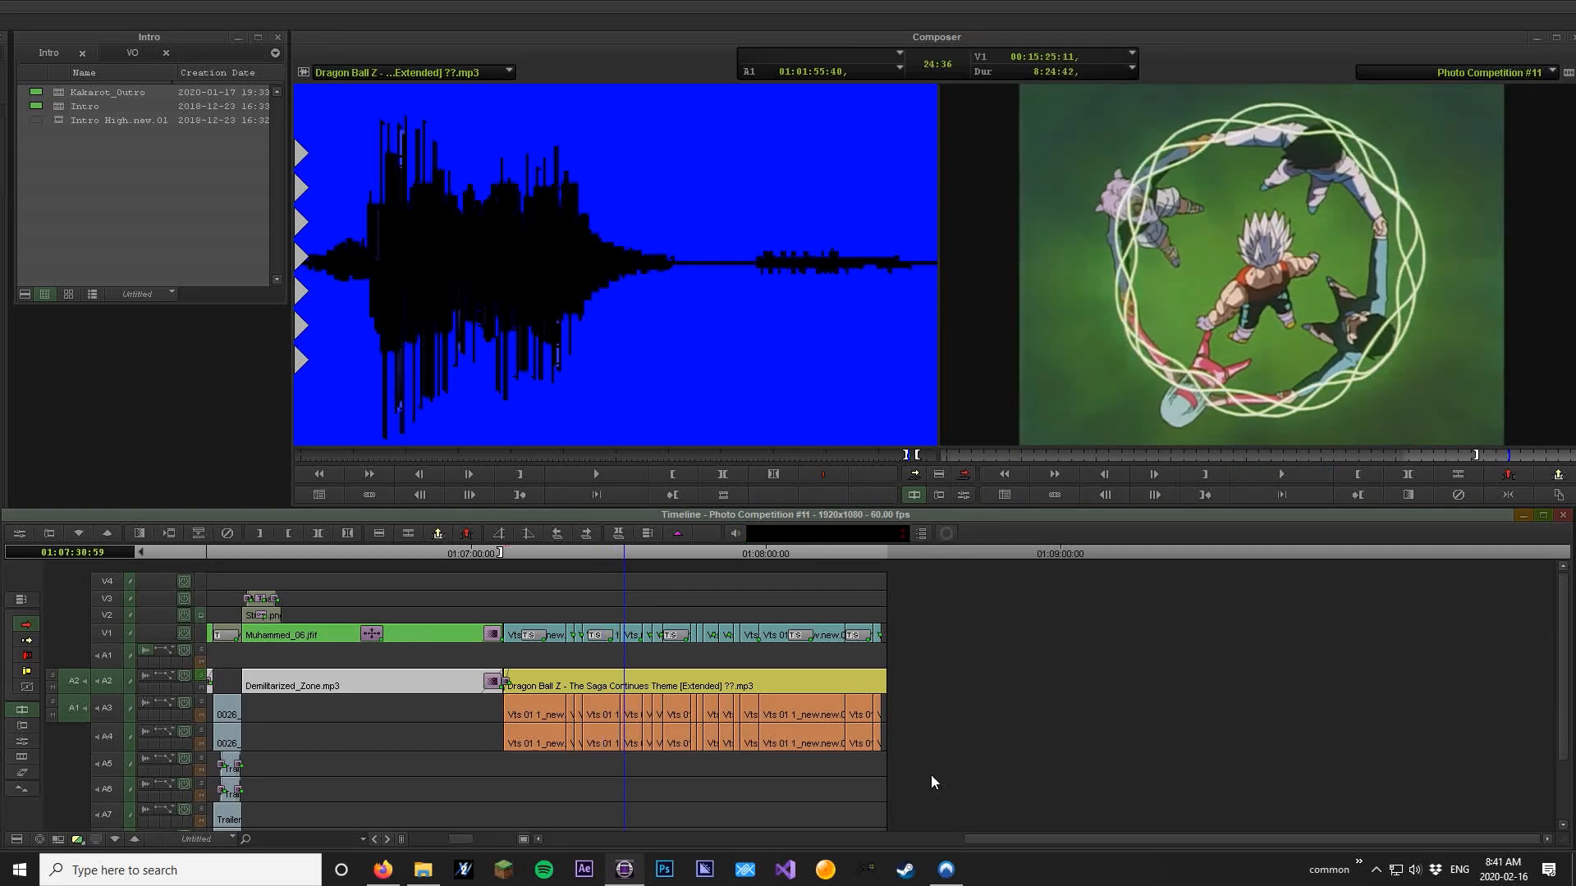
click(202, 675)
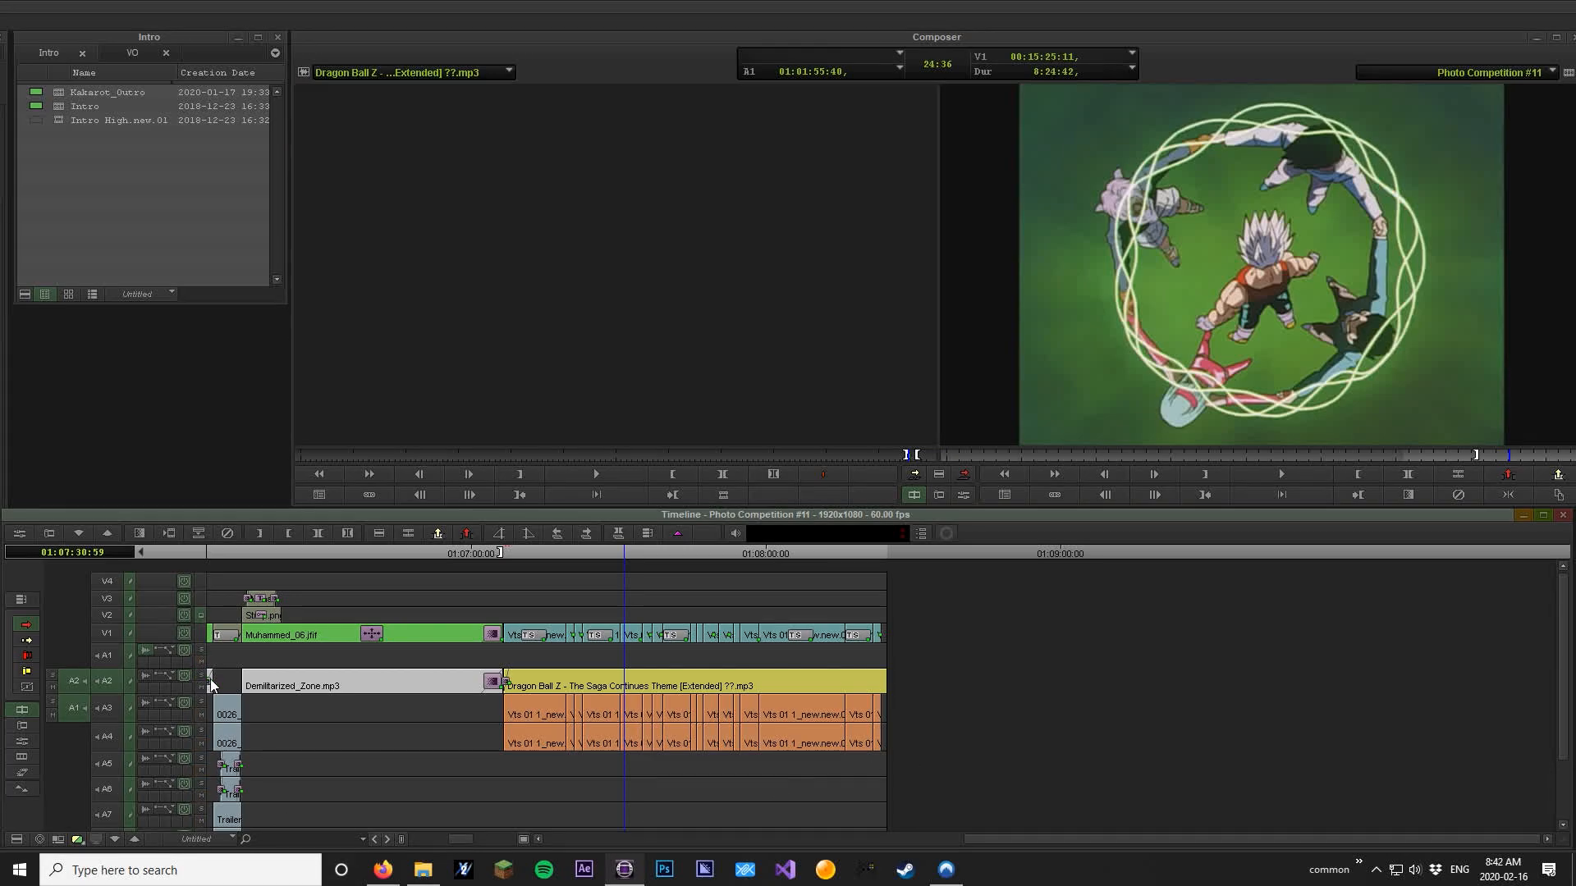
Mark the montage section from about 01:07:27:20 to the shot change at 01:07:30:14 and extract it from all tracks
key(ctrl+])
key(ctrl+])
key(a)
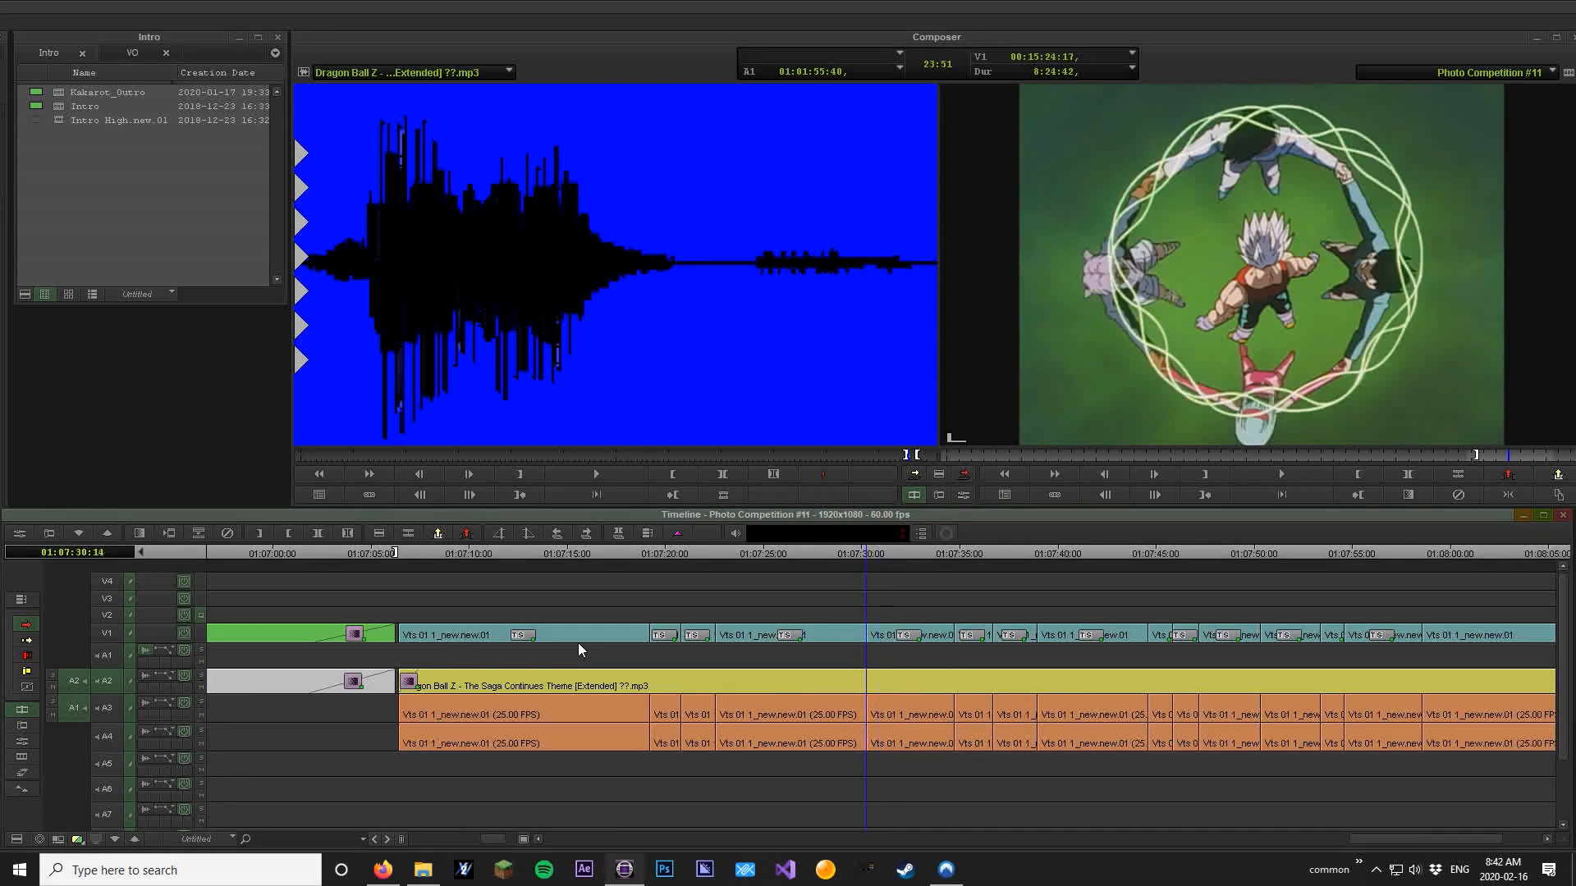
key(j)
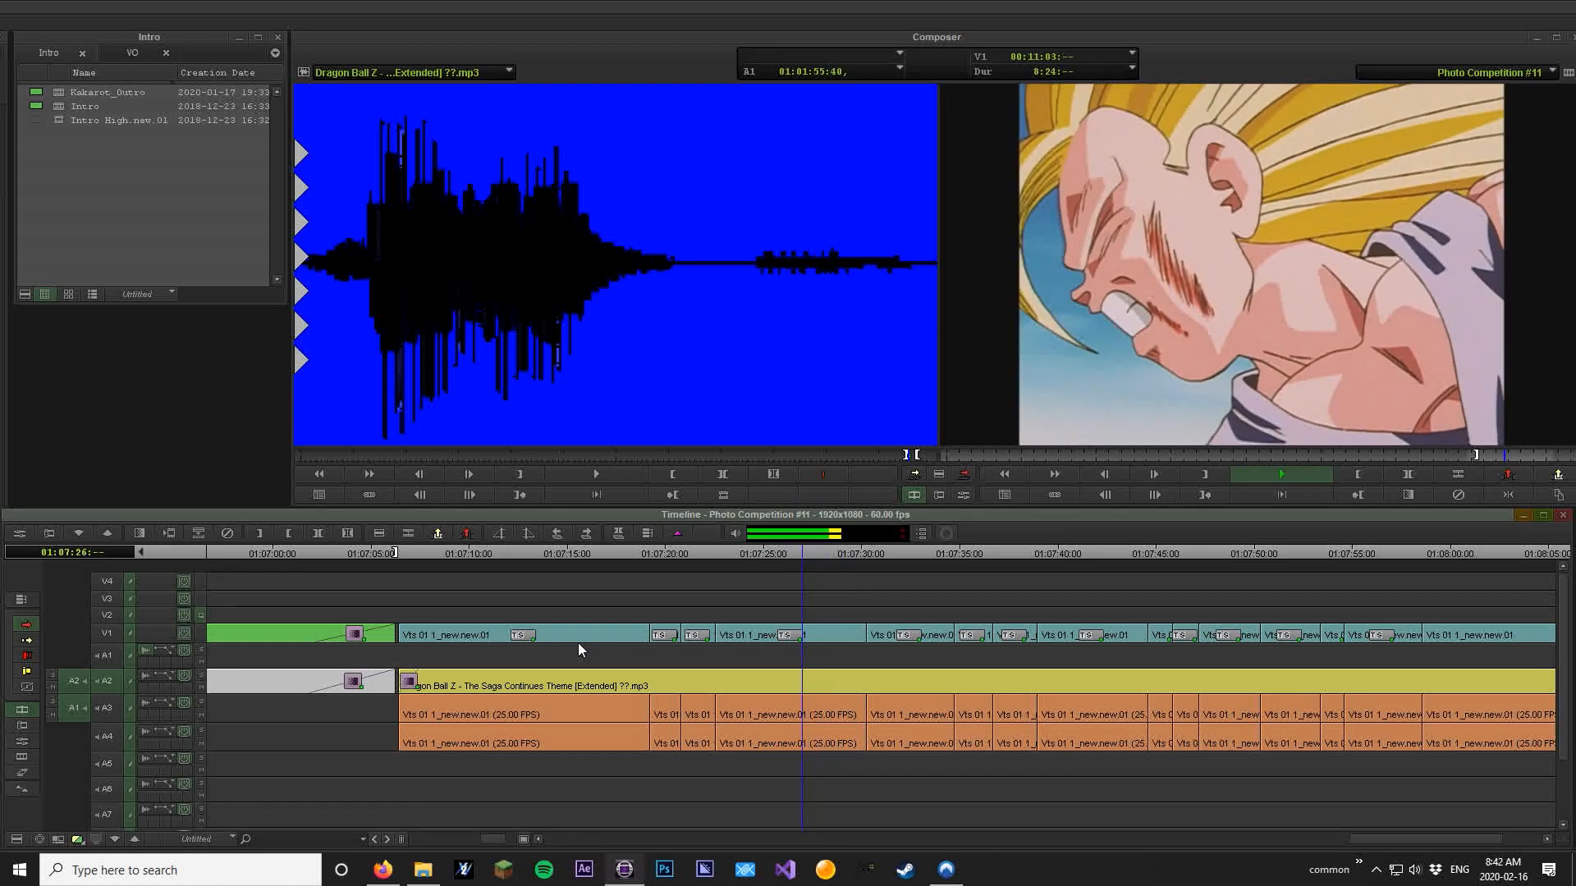
key(t)
key(ctrl+a)
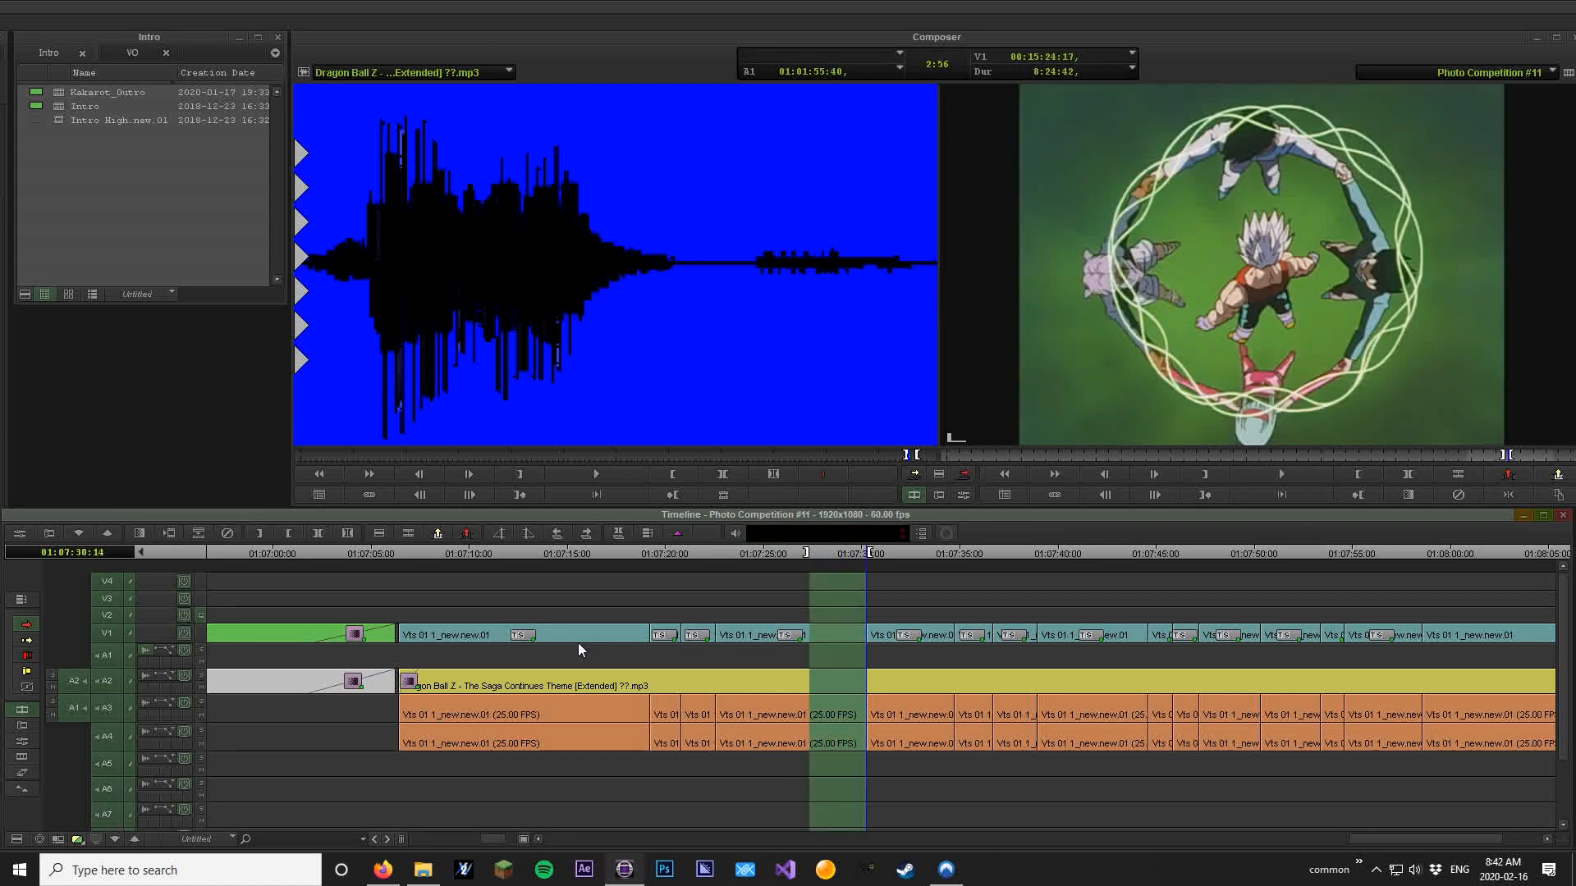
key(x)
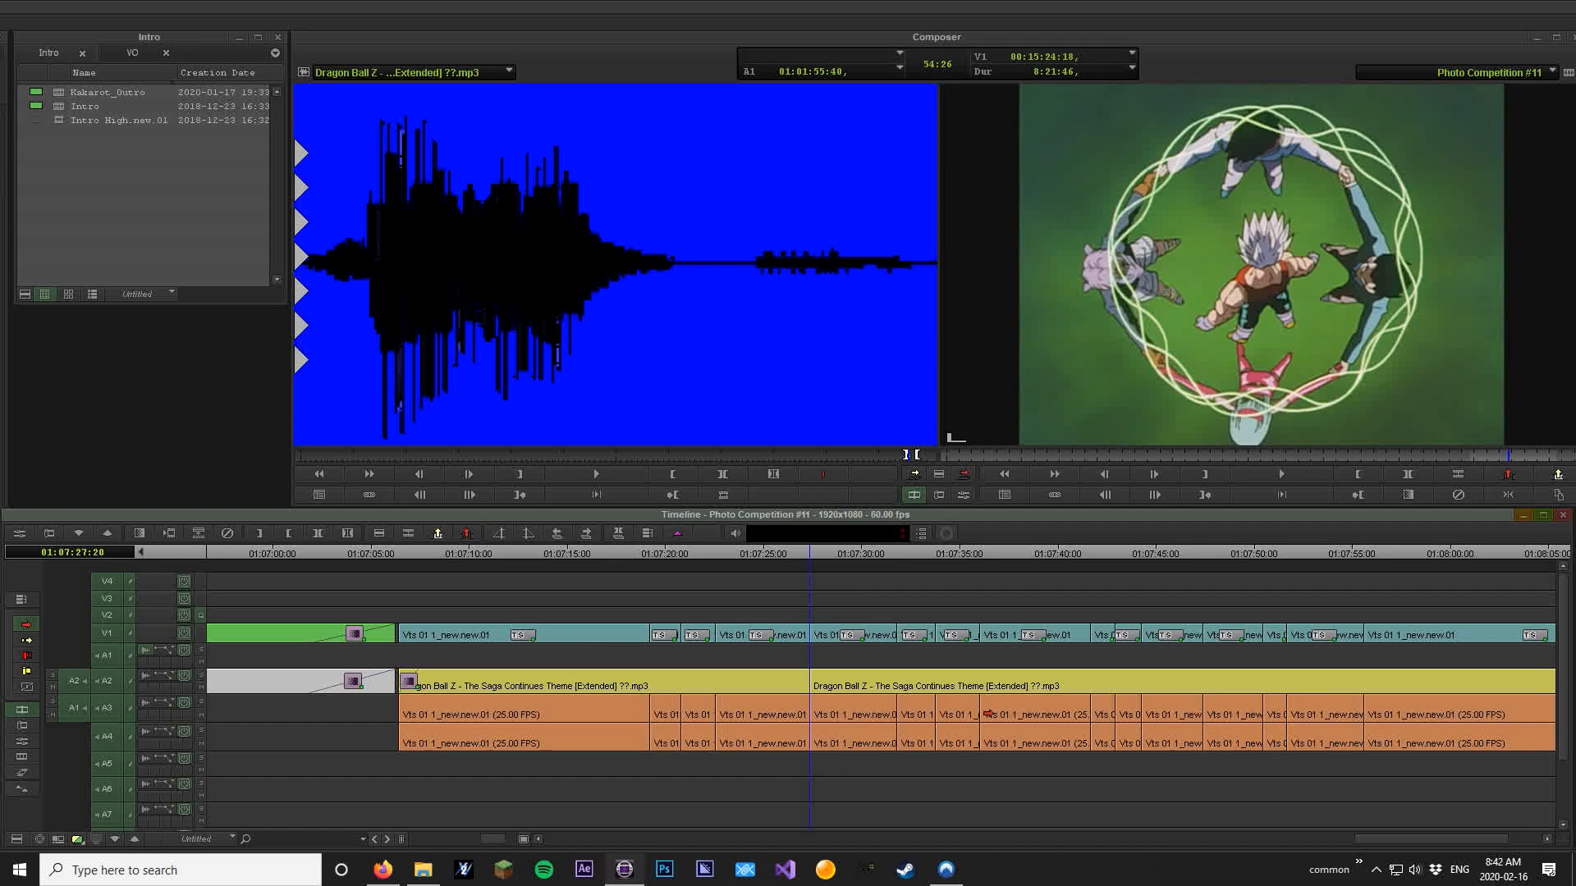
Rejoin the theme music on A2 at 01:07:27:20 into one continuous clip and play the montage with that track soloed
click(770, 685)
key(Delete)
drag(709, 553, 747, 553)
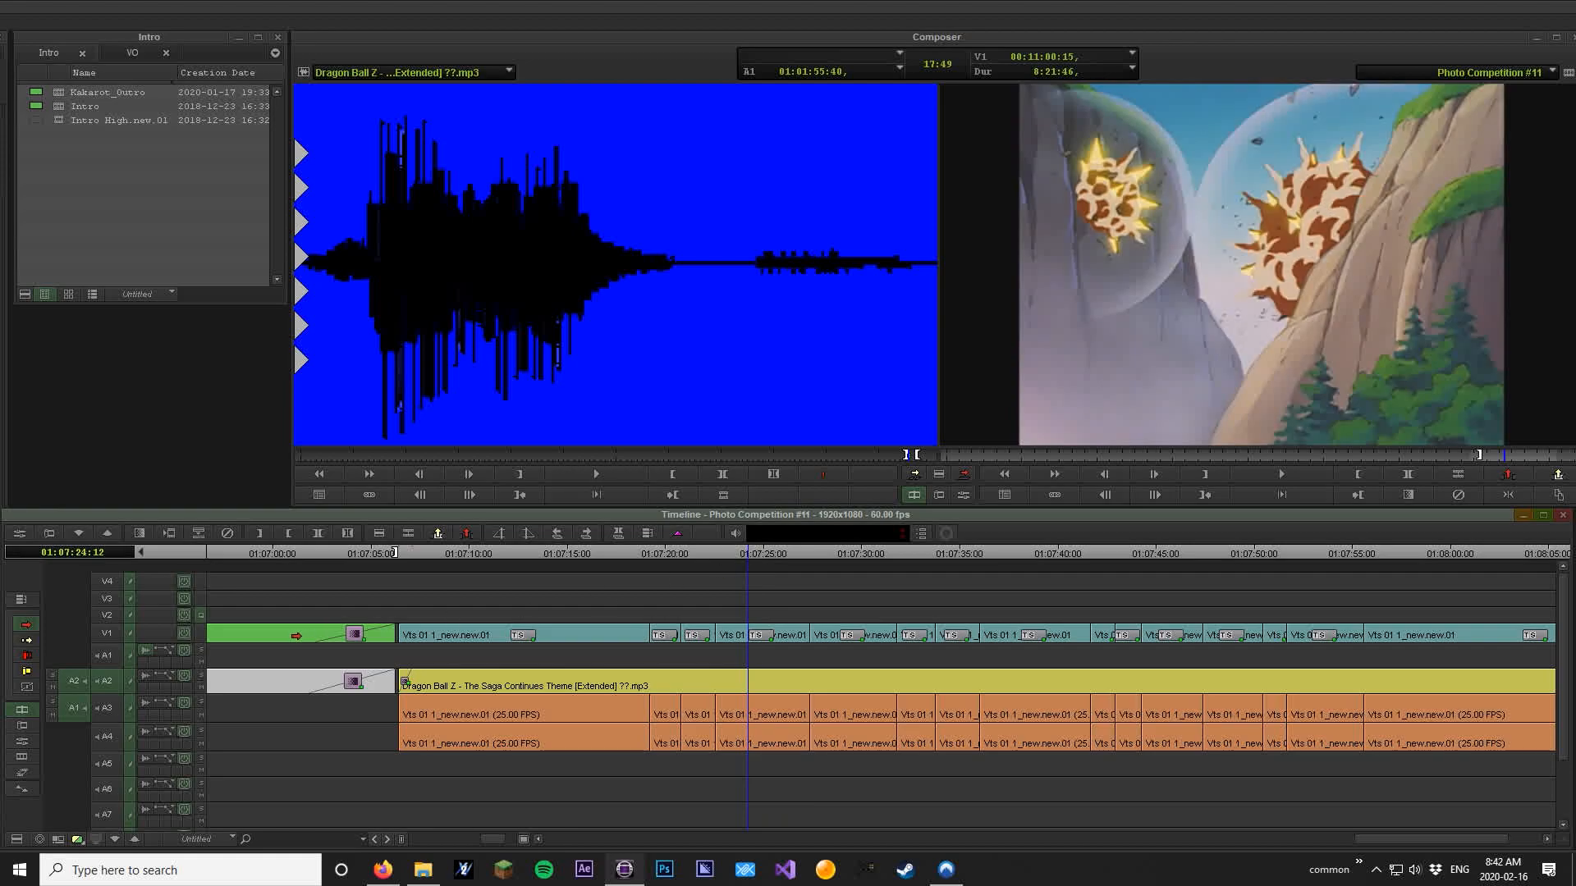
click(200, 676)
key(space)
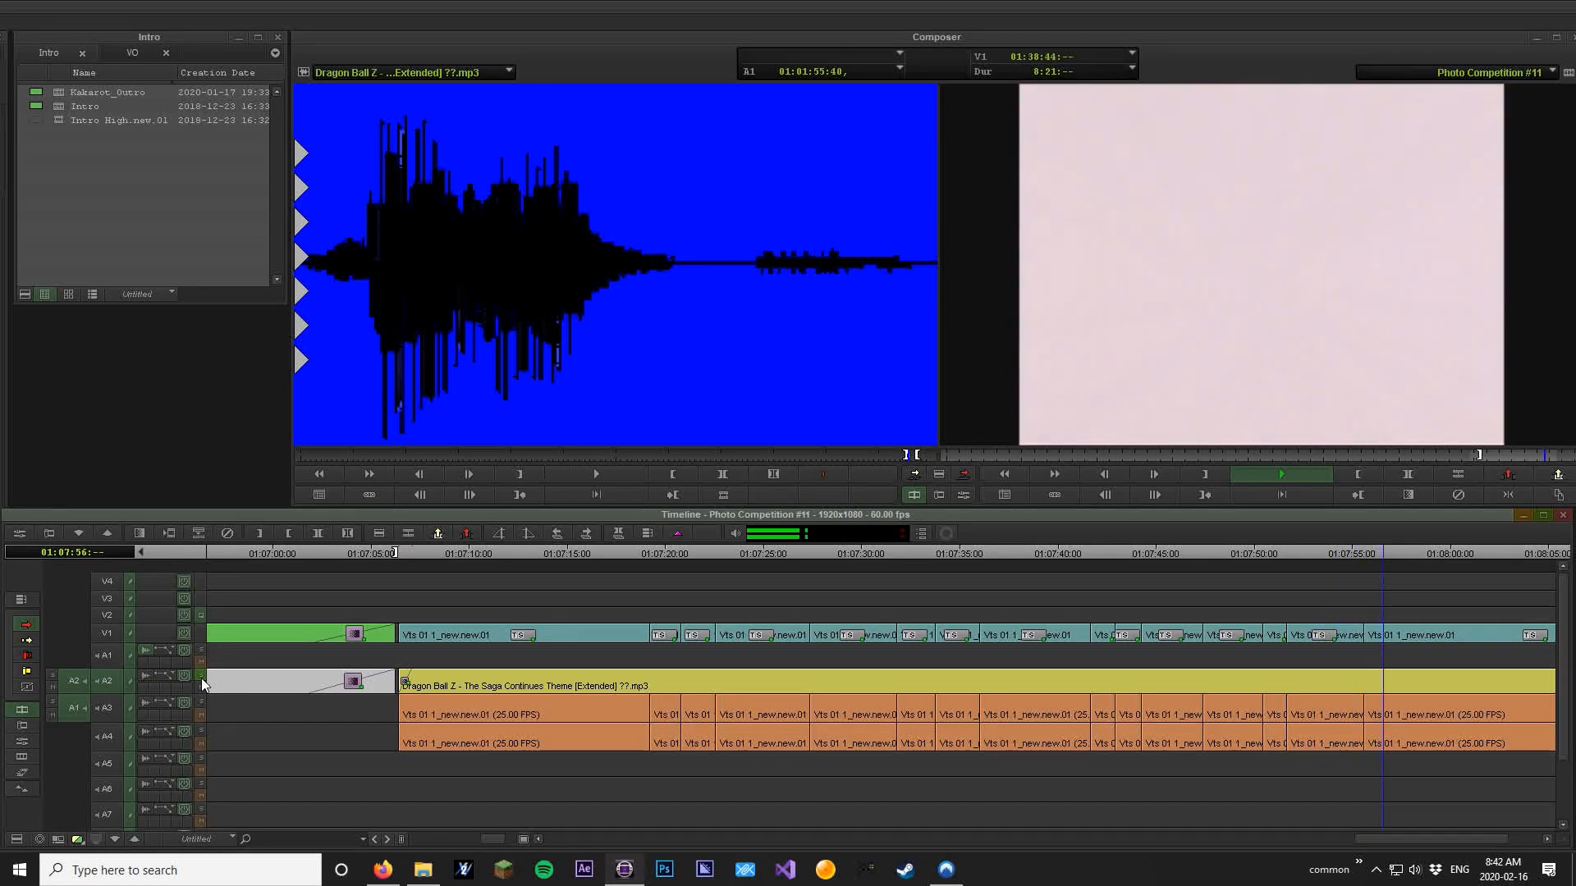
key(space)
Mark the section from 01:07:54:08 to 01:07:56:41, preview it, and extract it from the montage and the theme music
key(ctrl+])
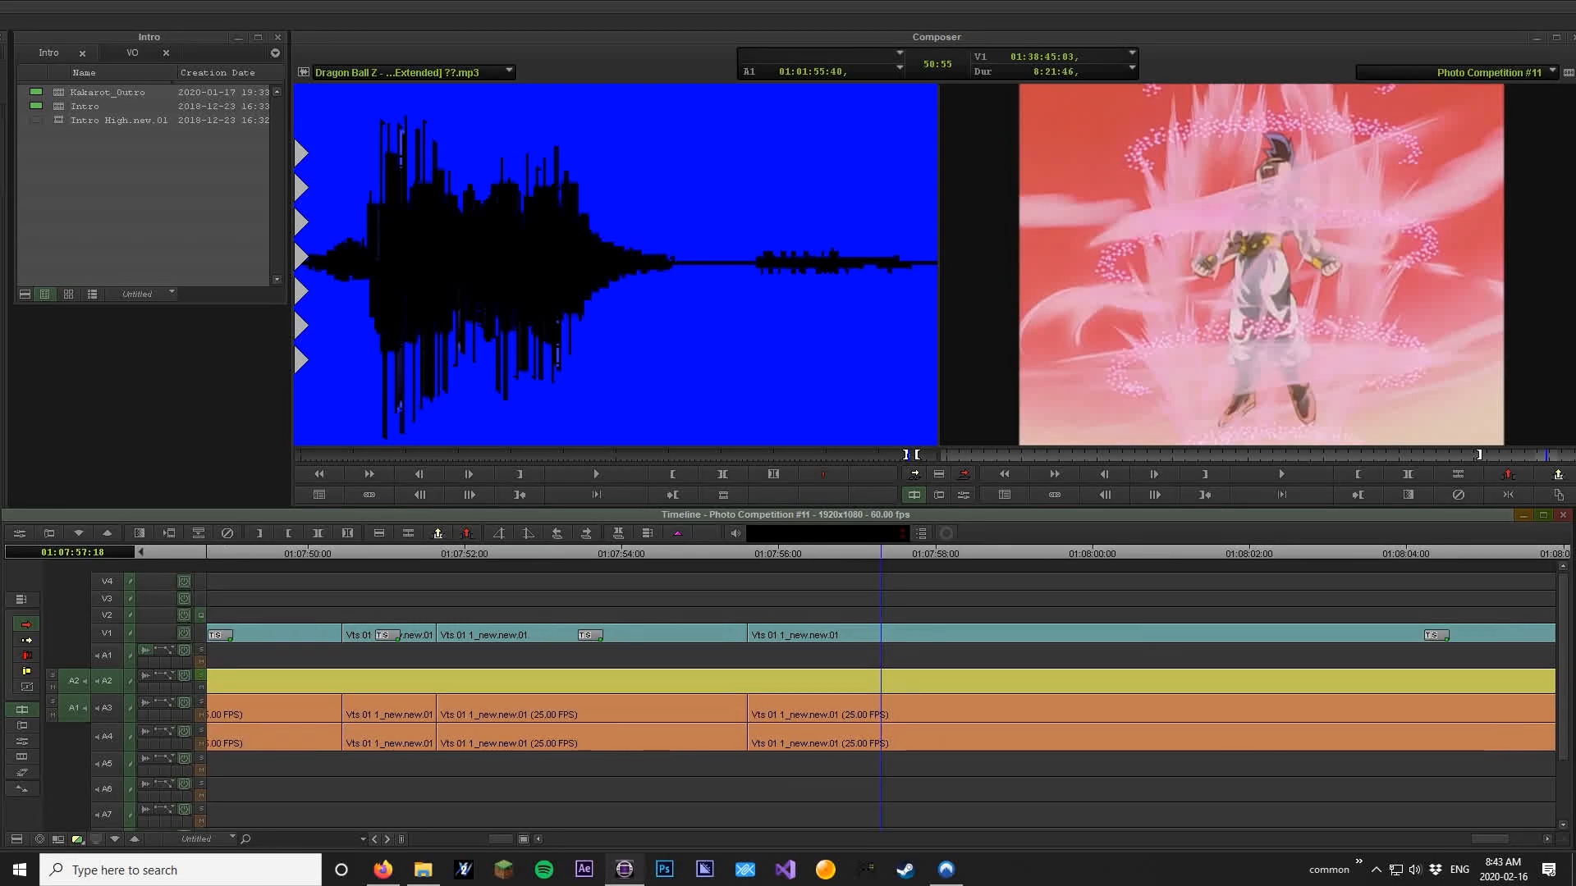
click(614, 552)
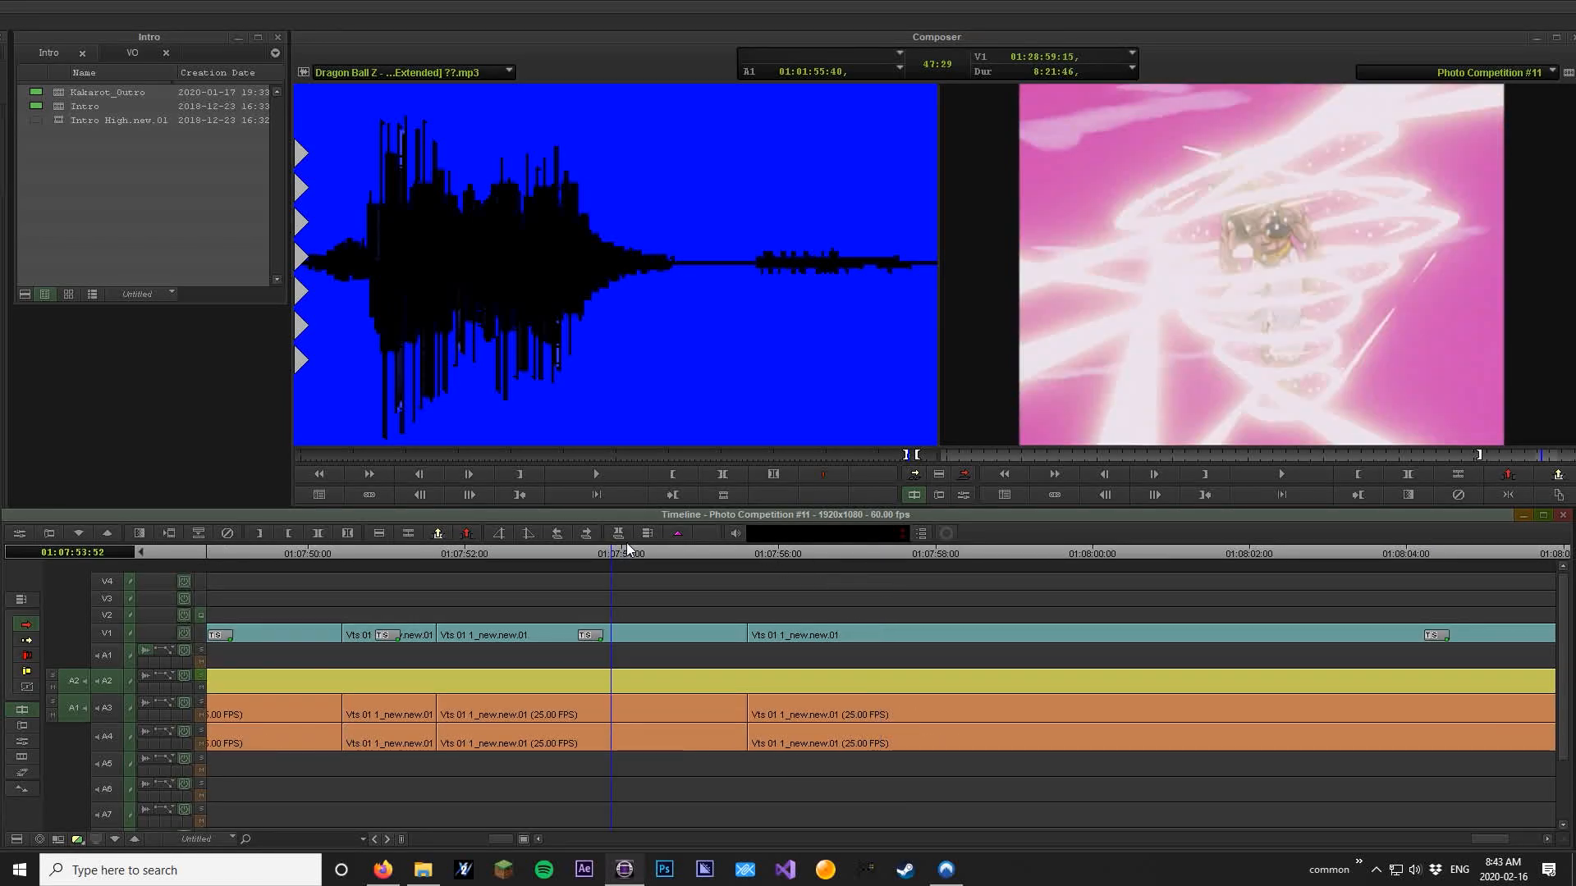
key(k+l)
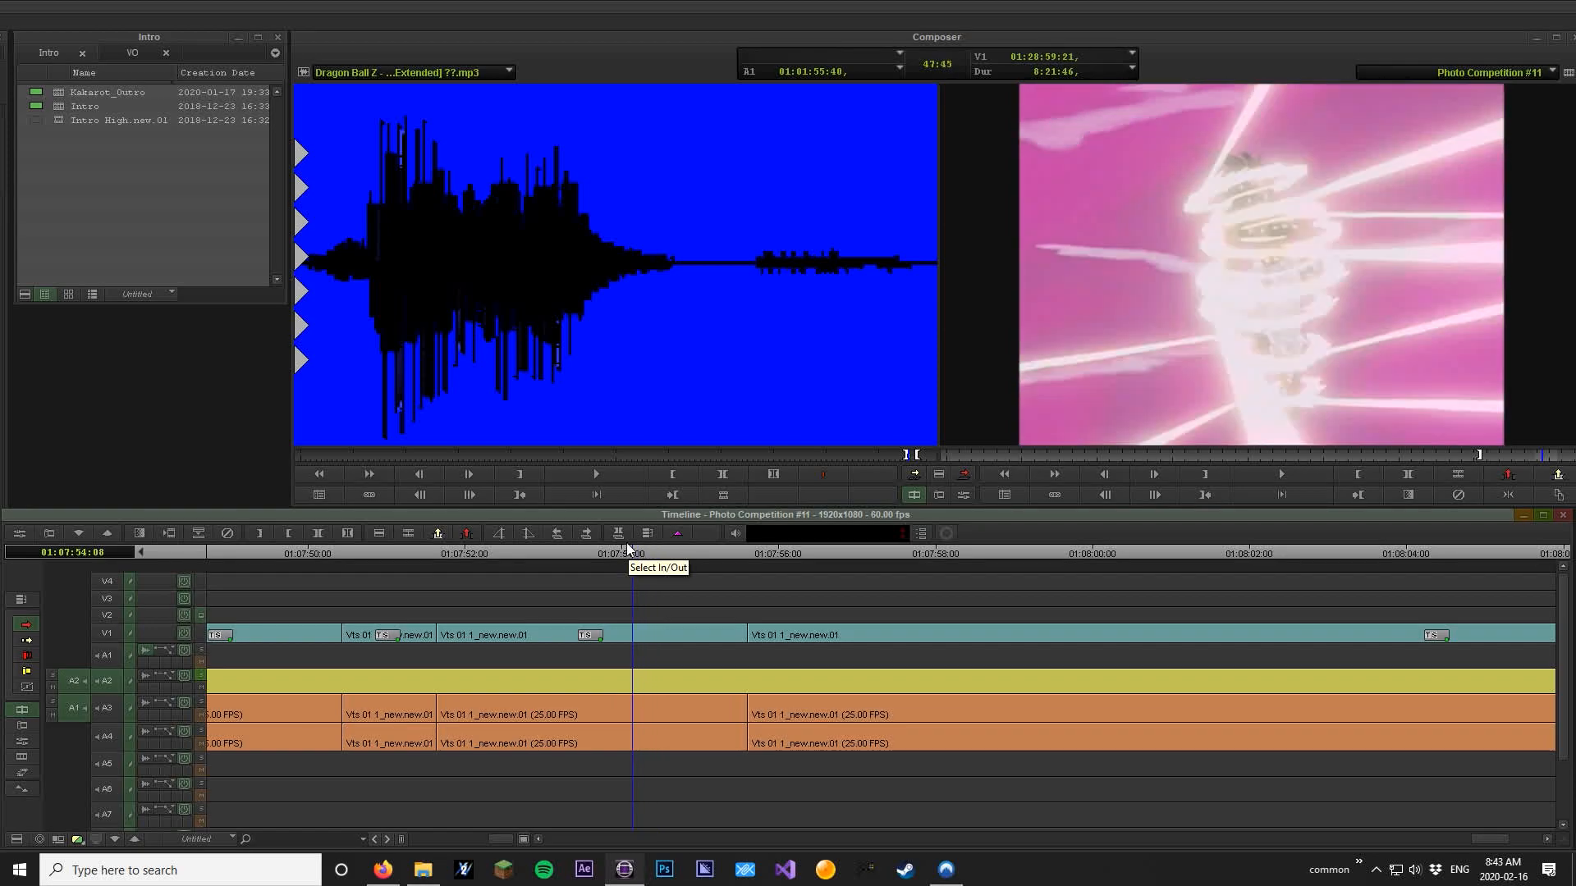
key(l)
key(l)
key(l)
key(k)
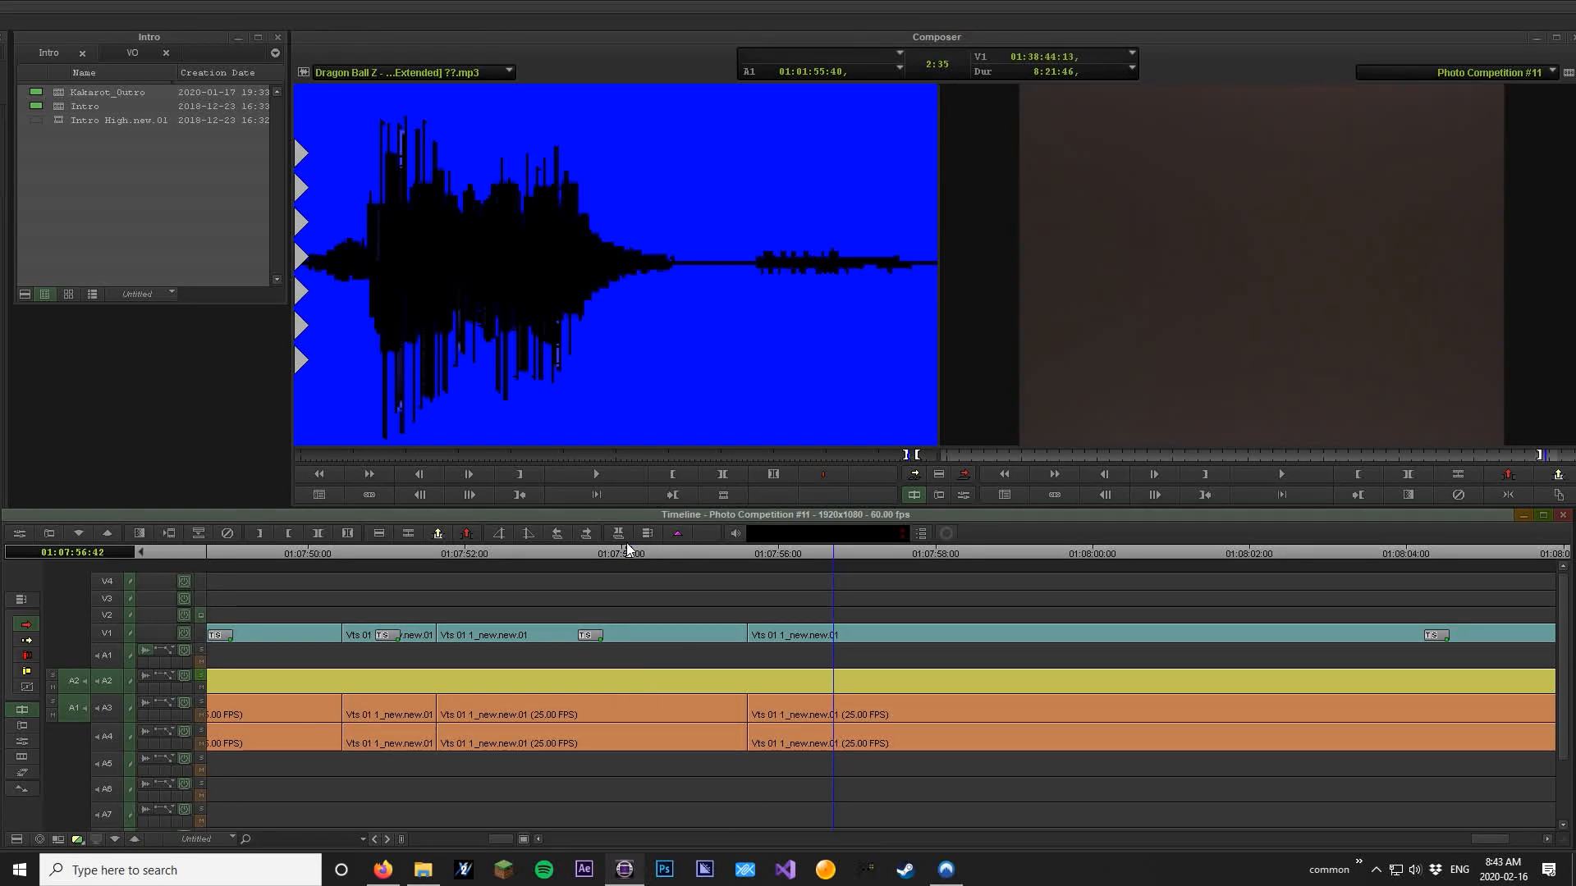
key(Left)
key(Left)
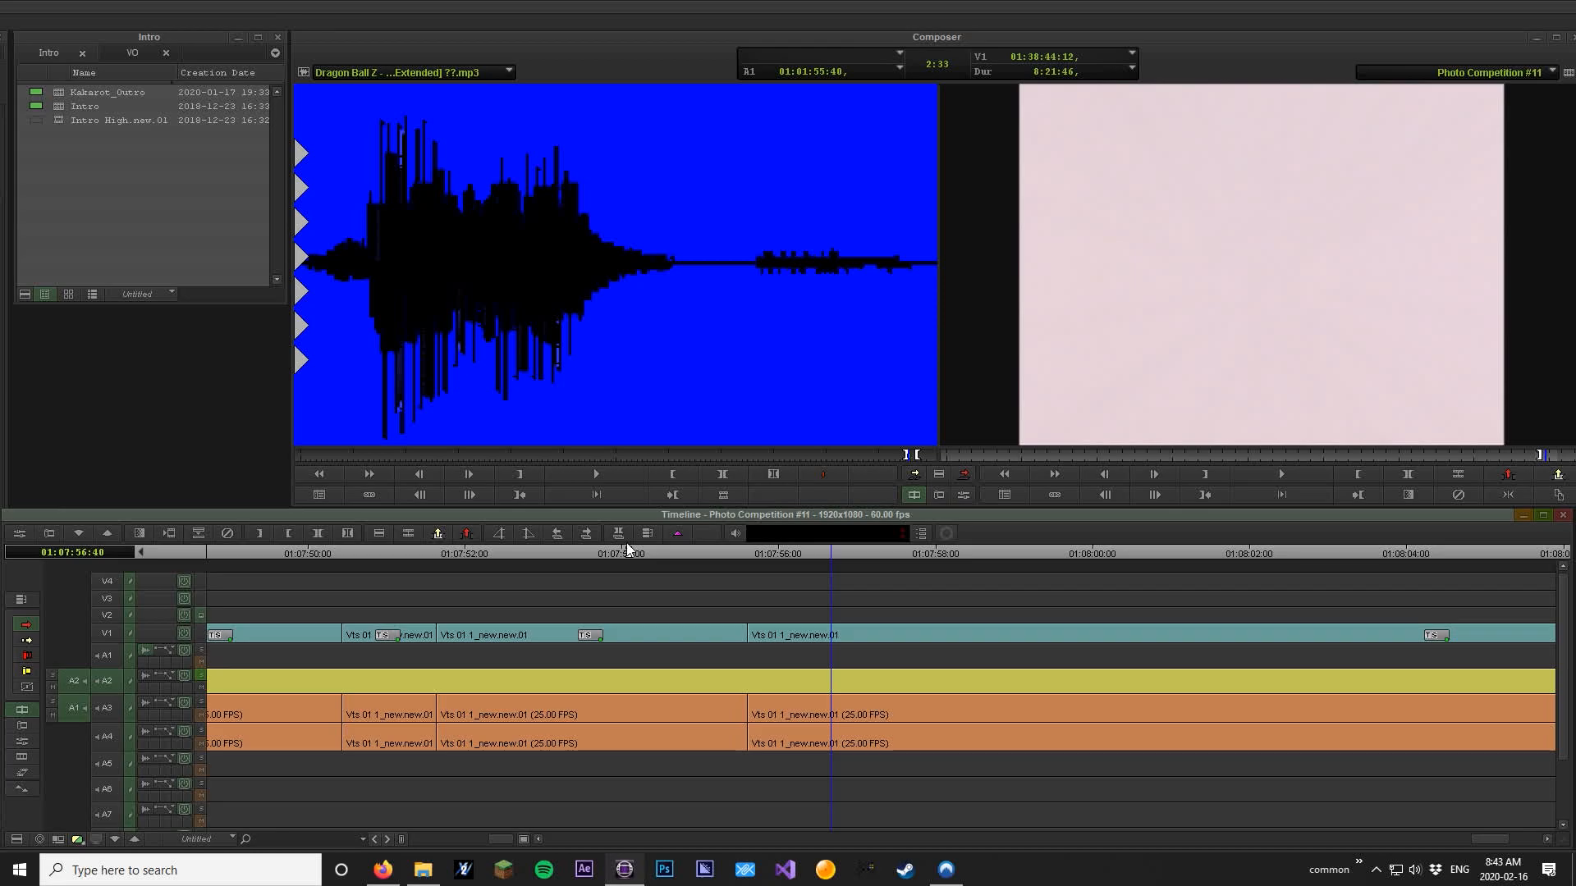
key(o)
key(6)
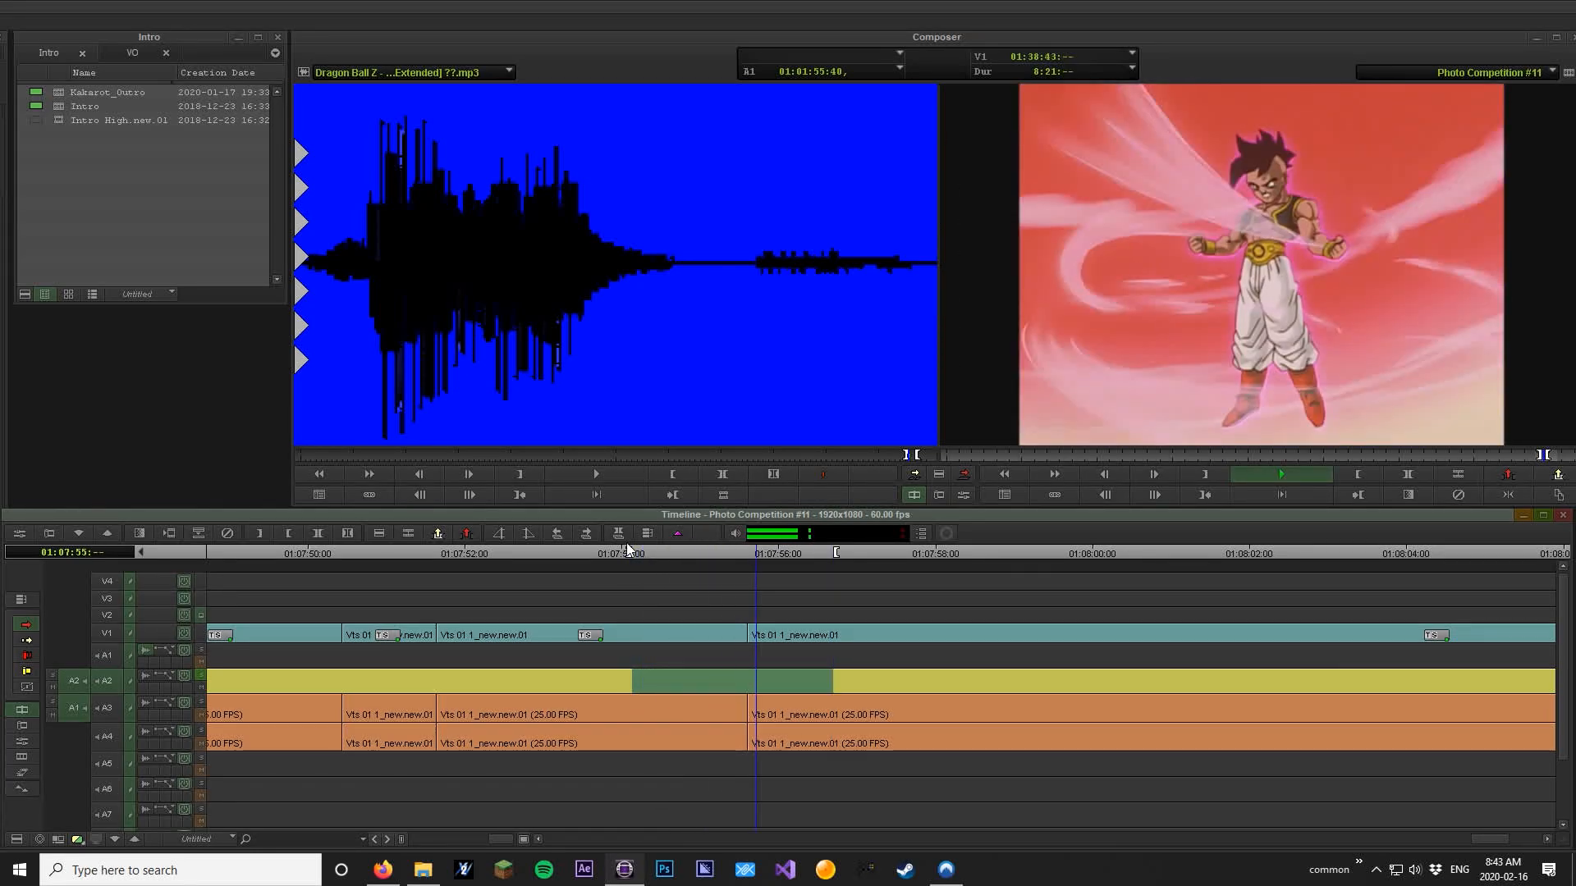
key(q)
key(w)
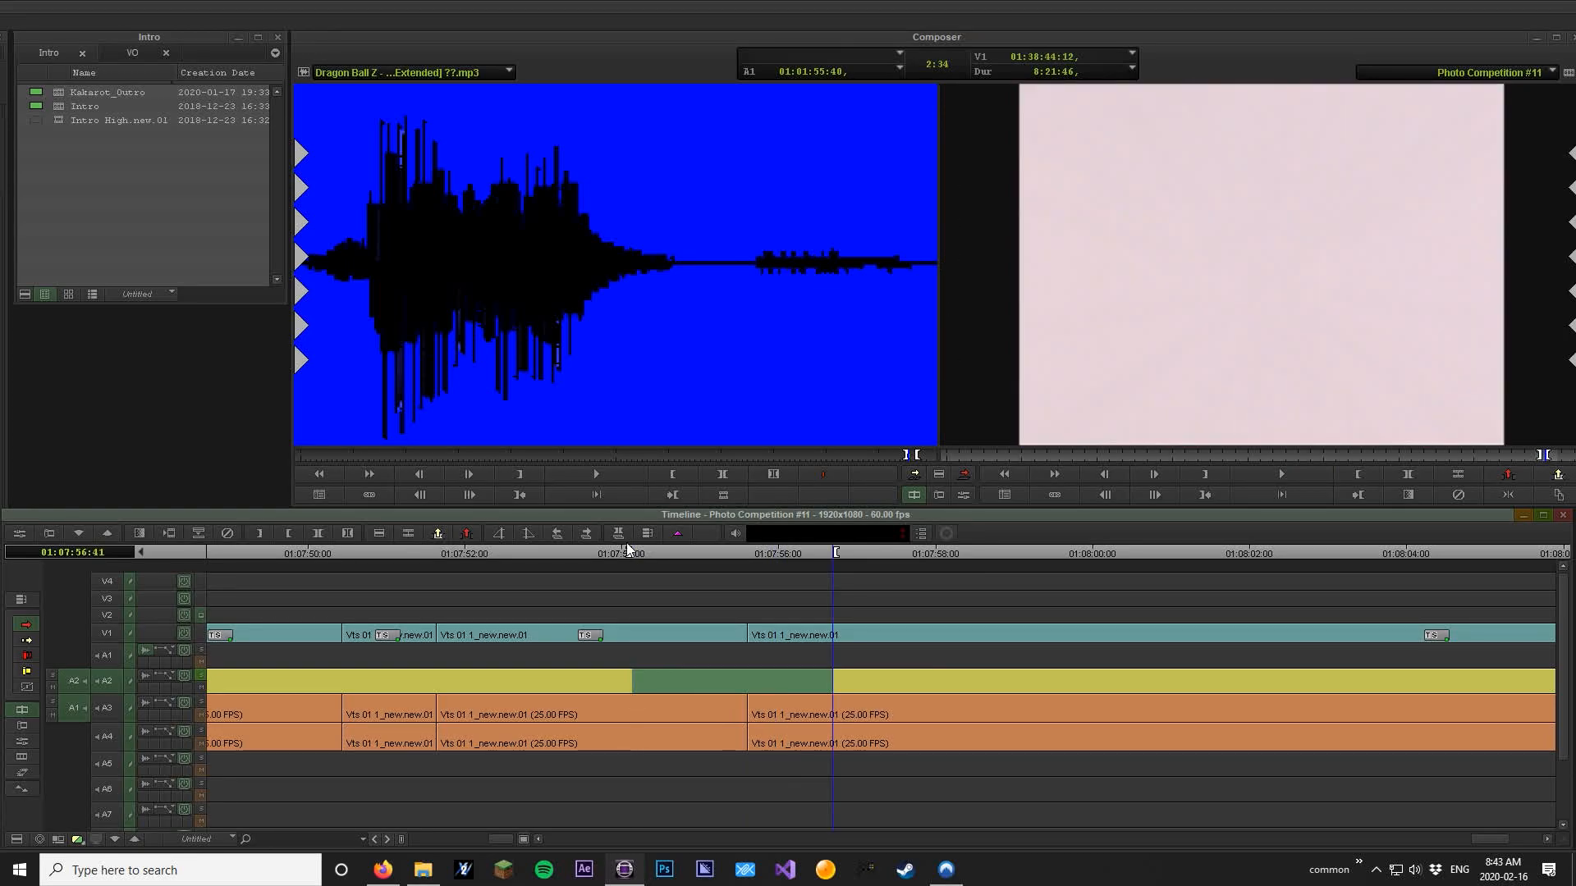
key(ctrl+a)
key(x)
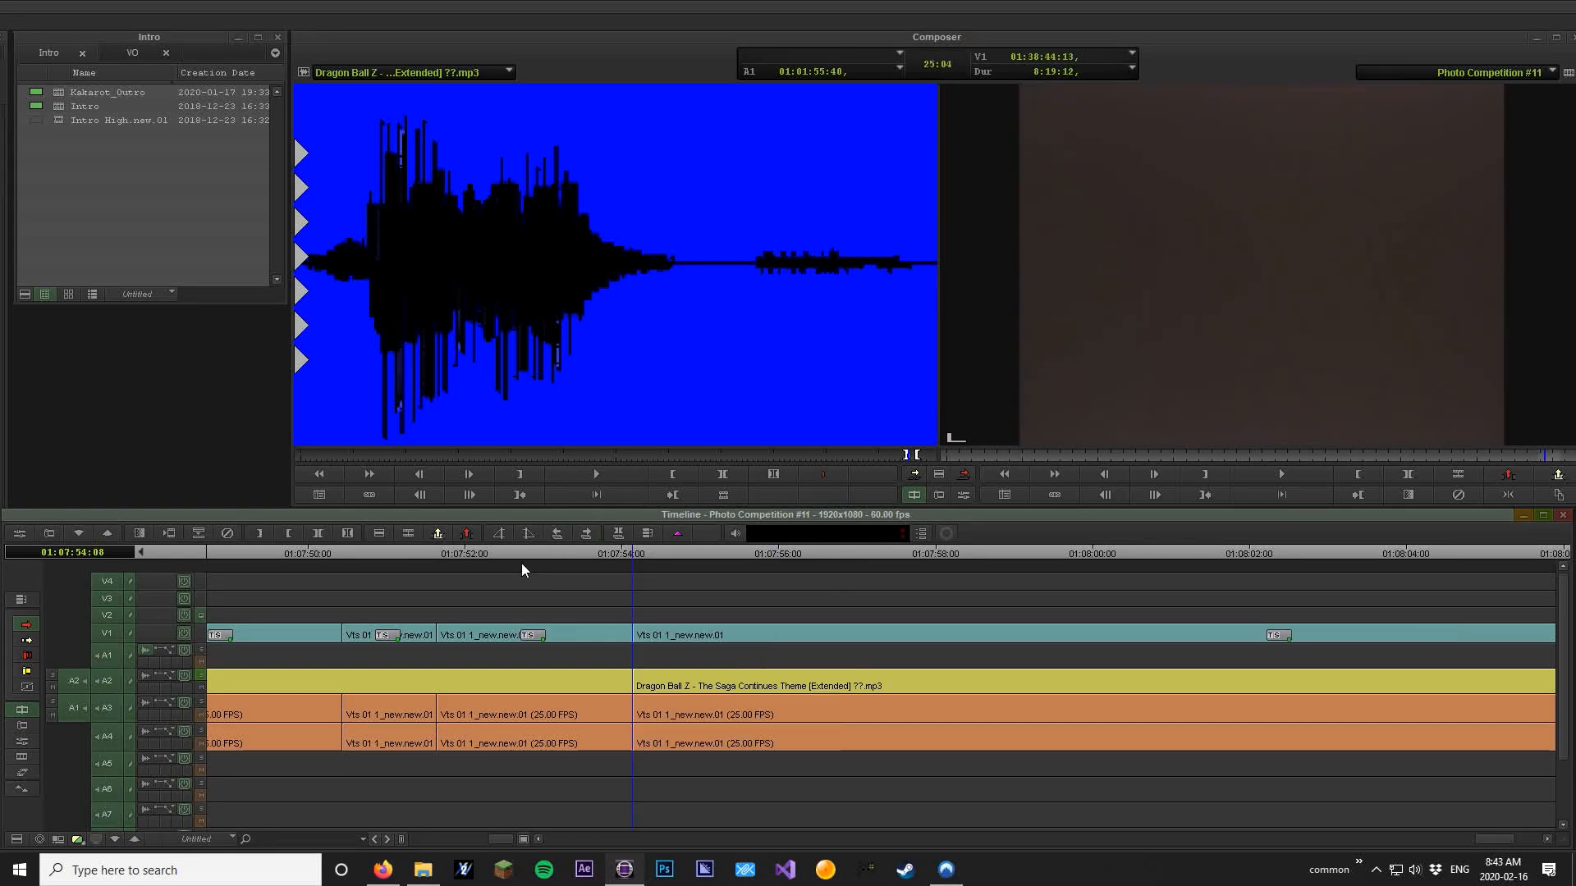
Play the montage across the cut at 01:07:54:08 to check the picture and music timing
click(541, 551)
key(space)
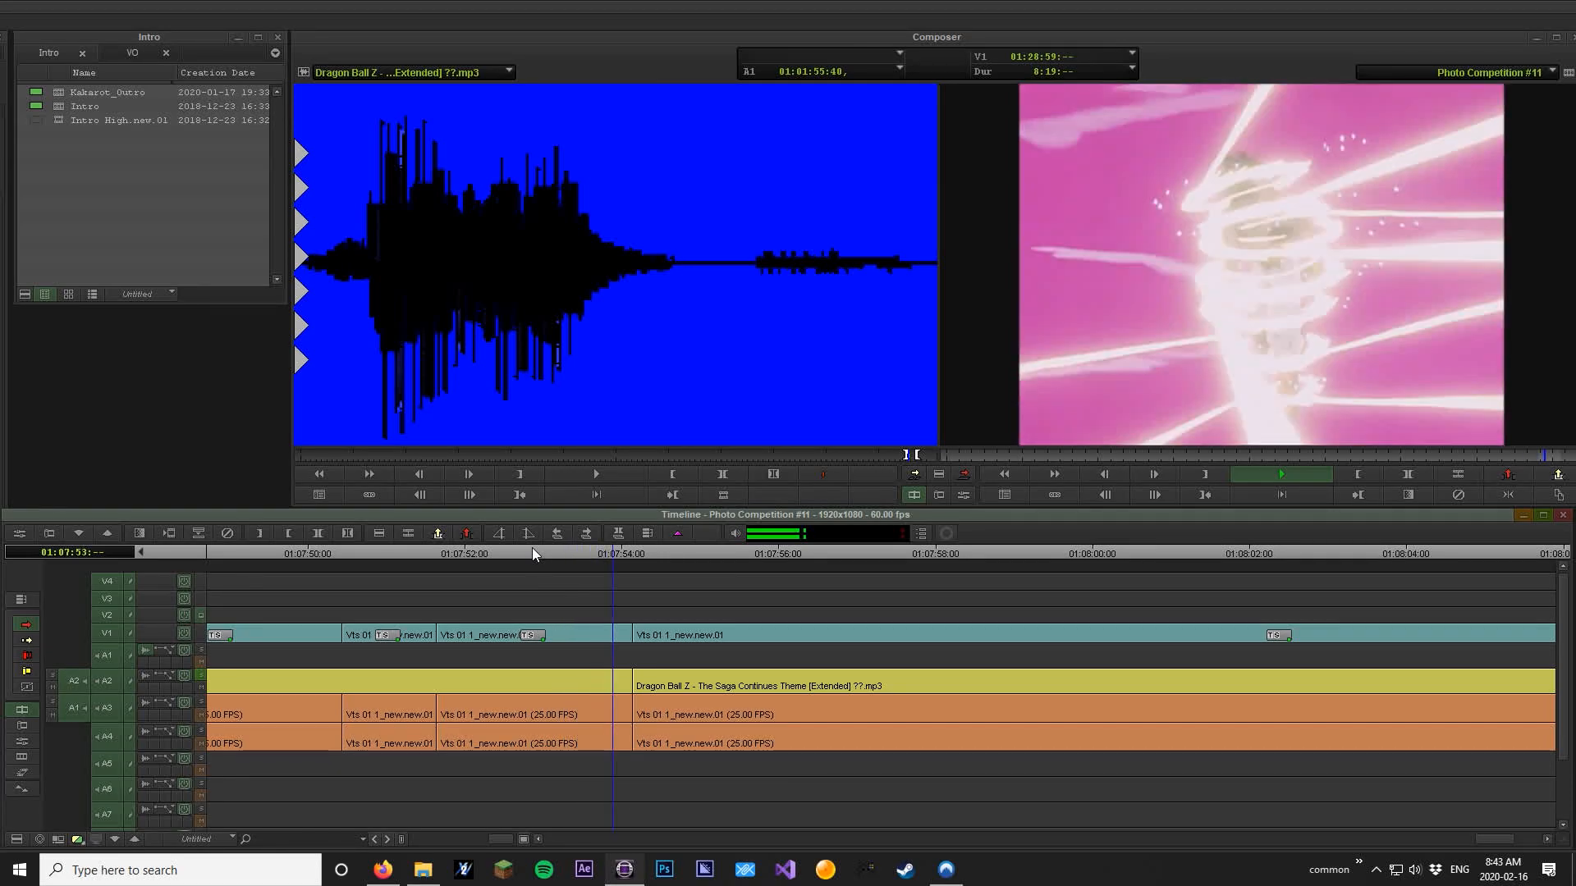
key(space)
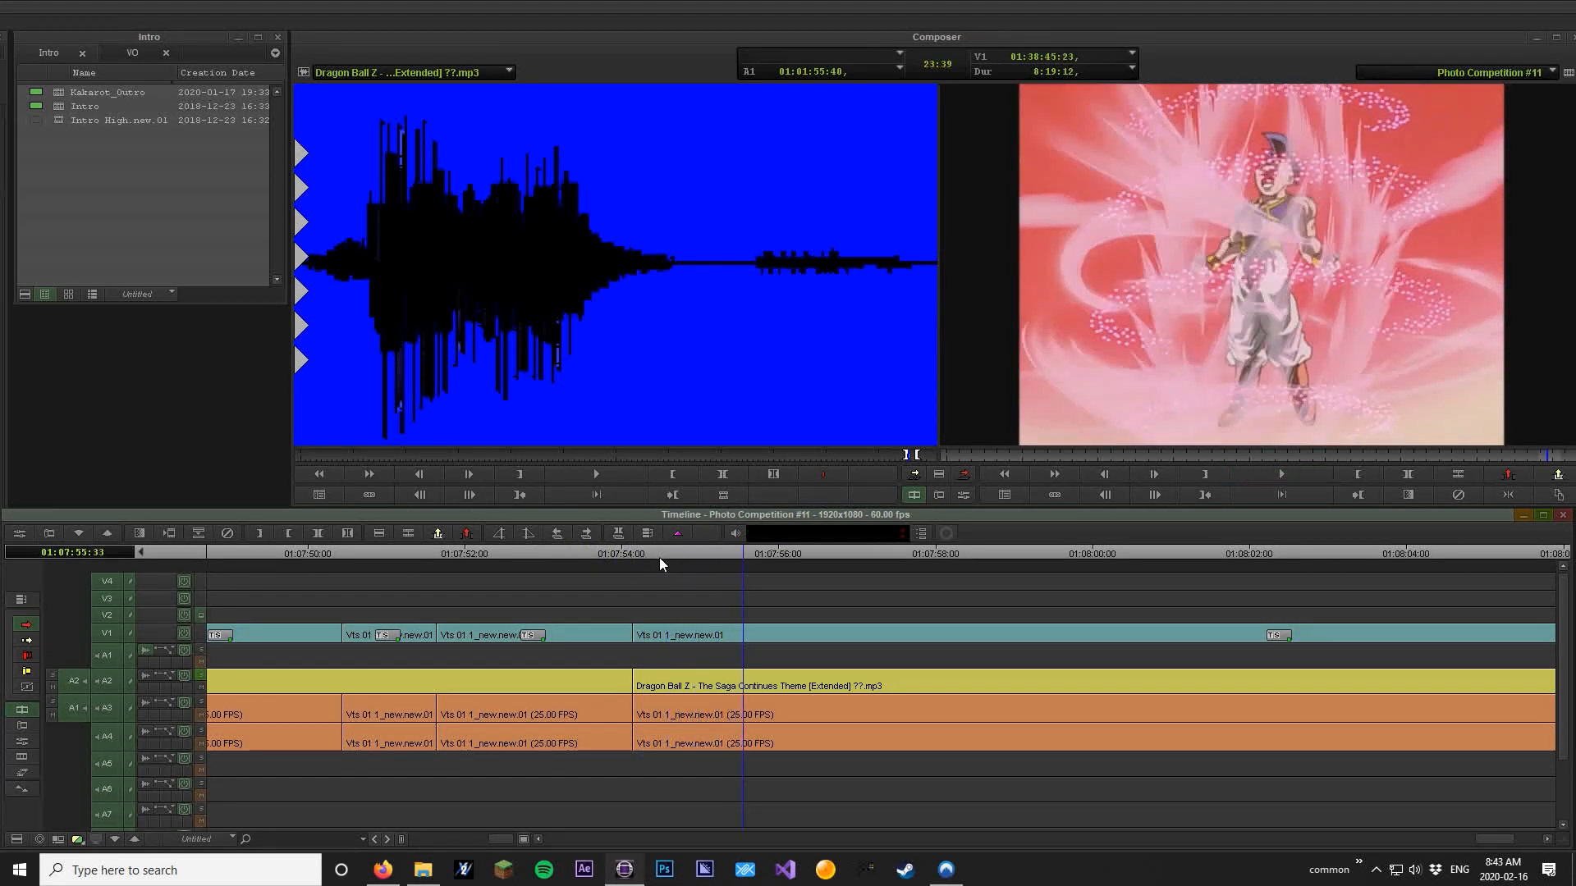
Review the montage with its theme music through to the end, and return to the circling fighters shot near 01:07:30:36
key(ctrl+[)
key(ctrl+[)
mouse_move(1273, 554)
mouse_down()
mouse_move(1342, 550)
mouse_move(1302, 555)
mouse_up()
key(space)
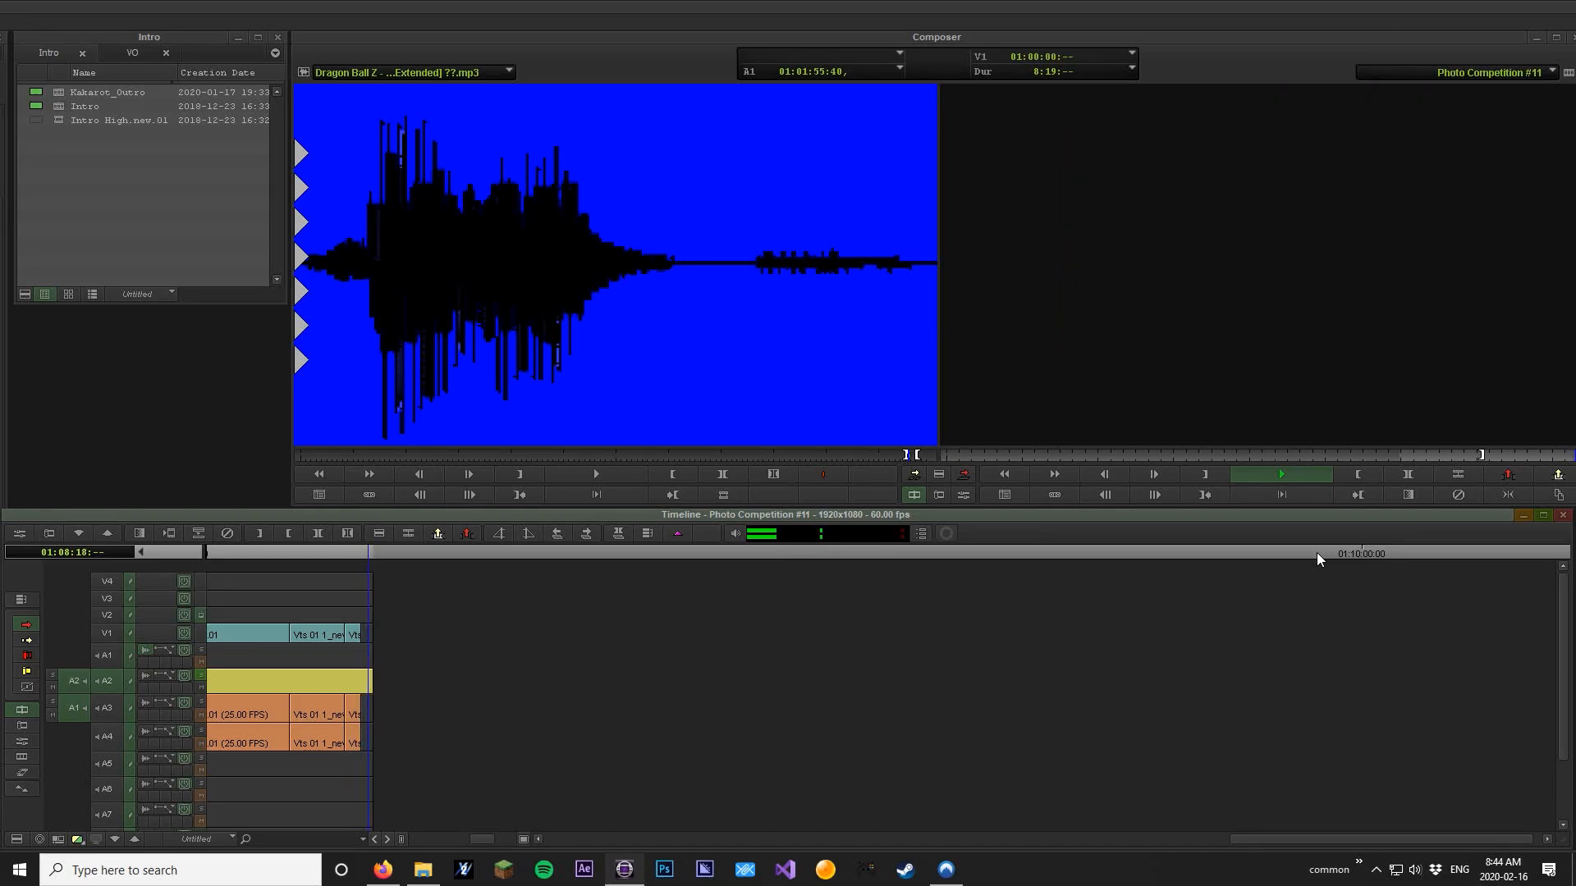
mouse_move(482, 838)
mouse_down()
mouse_move(423, 839)
mouse_move(482, 839)
mouse_up()
drag(436, 555, 1077, 579)
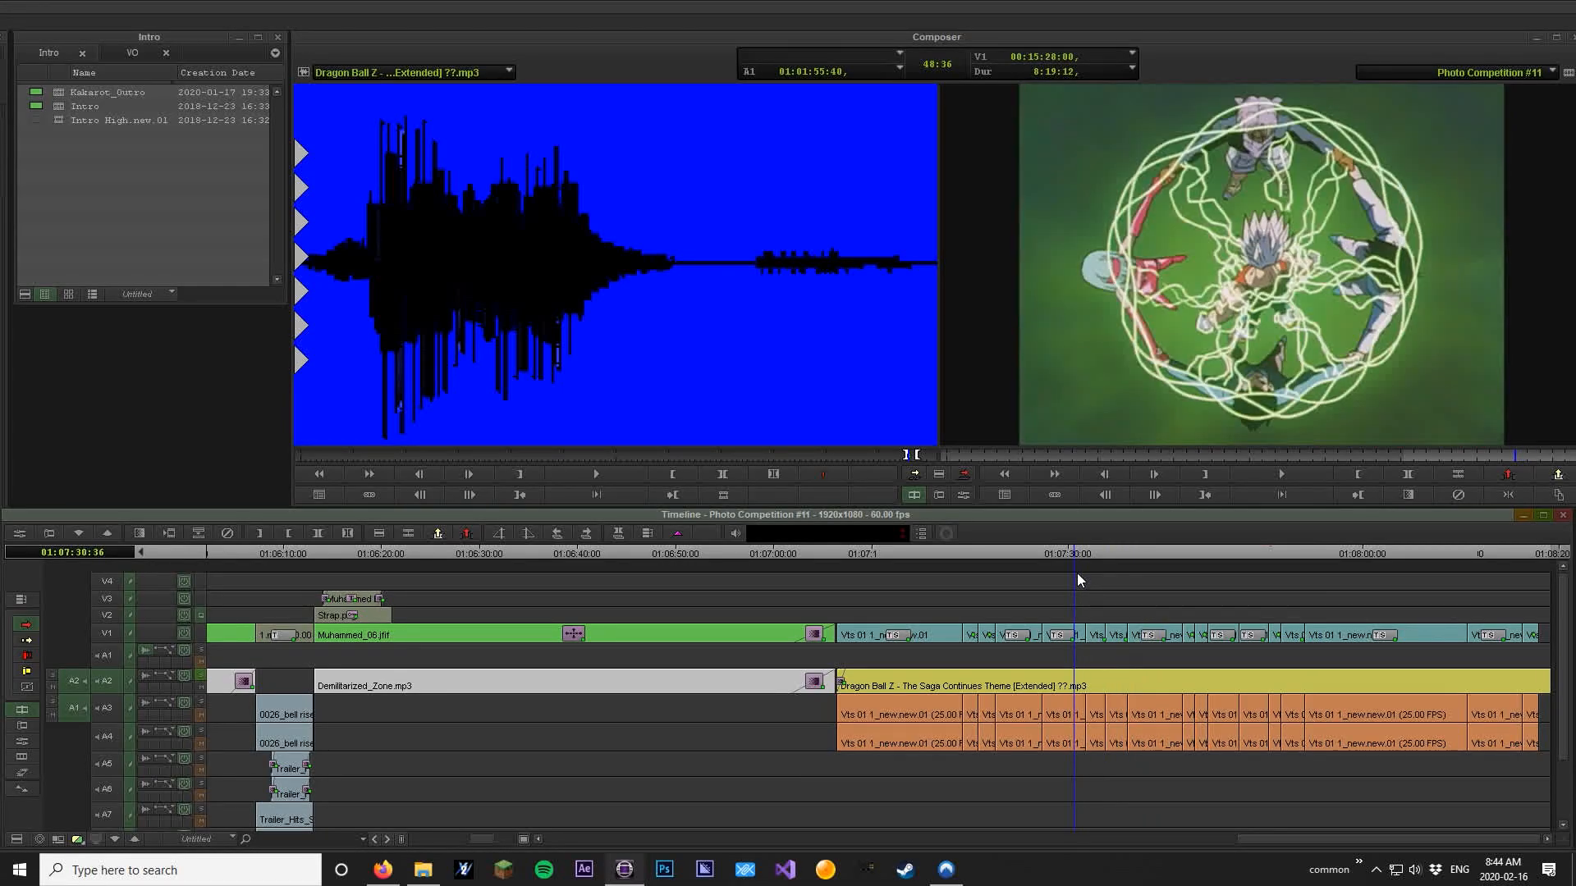